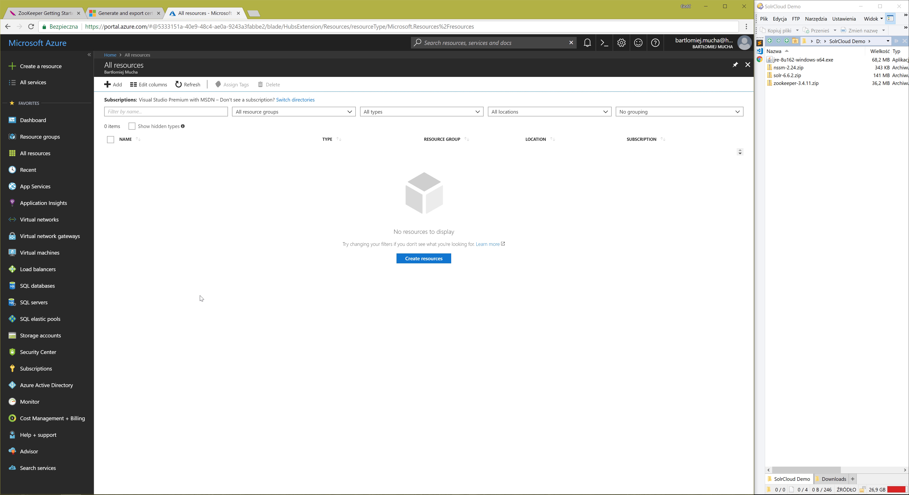
# Create a virtual network named solr-vnet with address space 10.0.0.0/24 in a new resource group named solr.
pyautogui.click(55, 222)
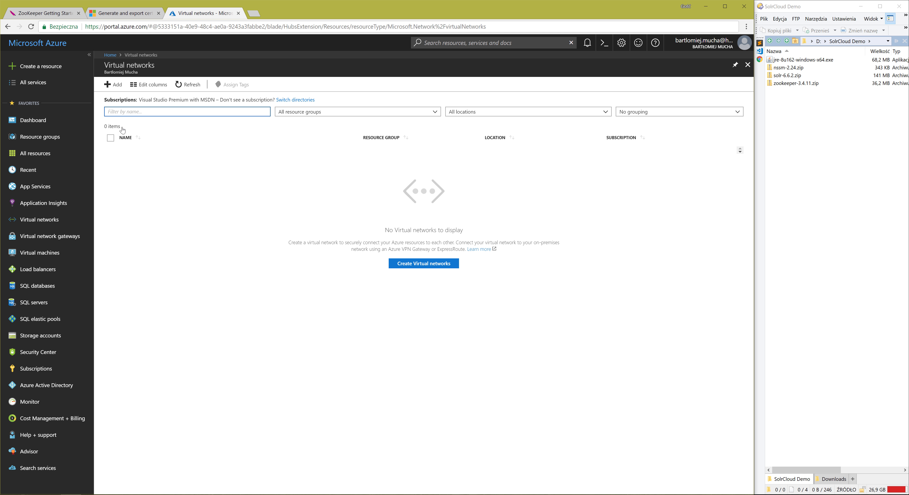
pyautogui.click(117, 92)
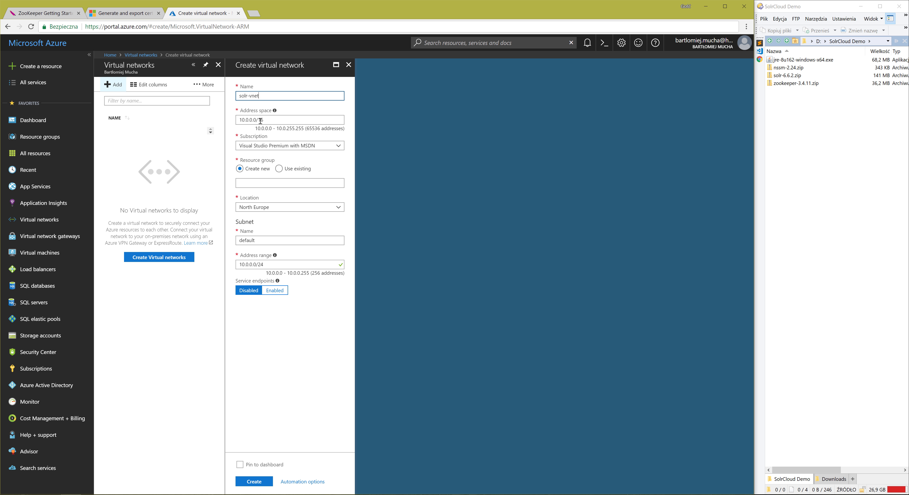
pyautogui.doubleClick(260, 121)
pyautogui.write('24')
pyautogui.press('Tab')
pyautogui.click(270, 183)
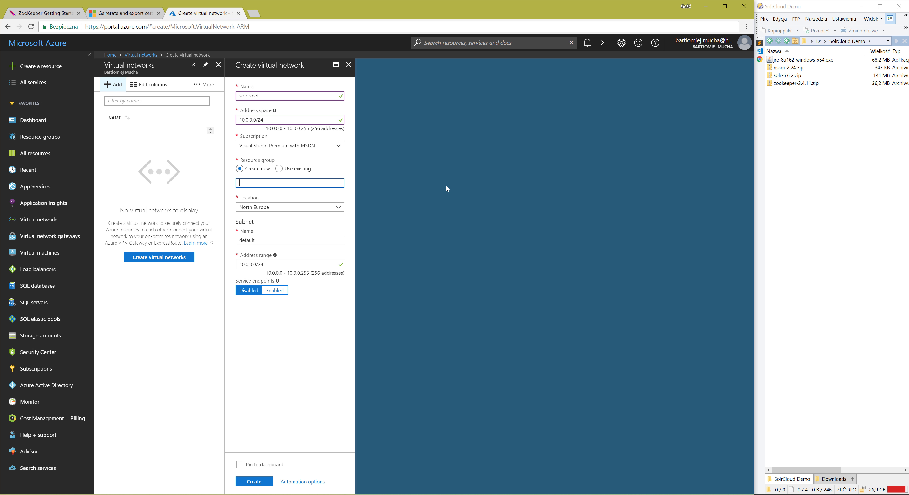
pyautogui.write('solr')
pyautogui.click(254, 482)
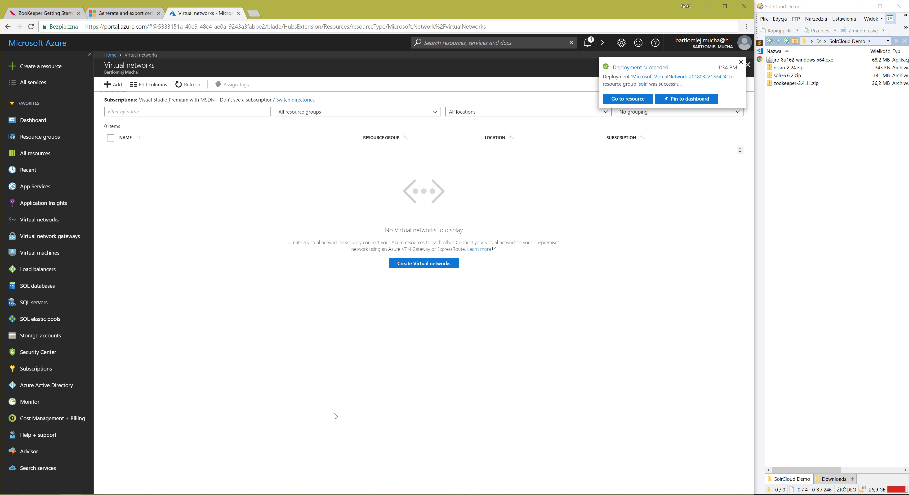
# Enter 10.0.0.1/24 as an additional address range in the address space of solr-vnet.
pyautogui.click(55, 222)
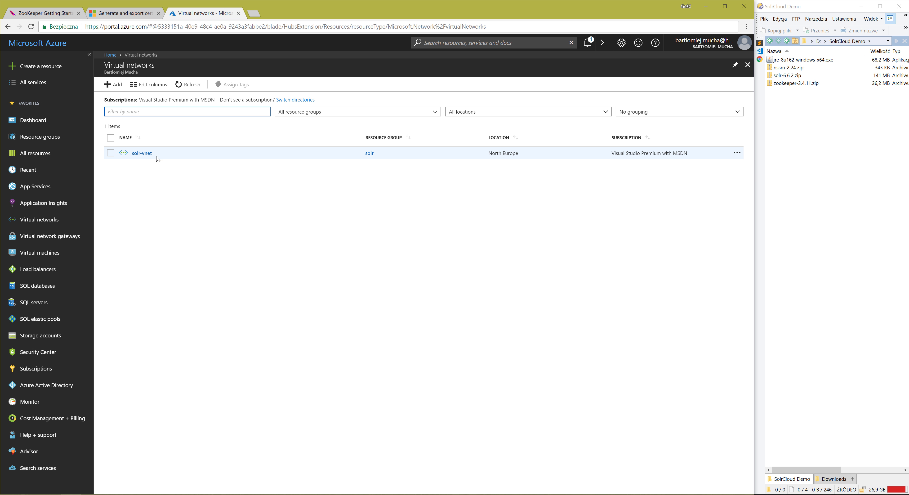
pyautogui.click(148, 153)
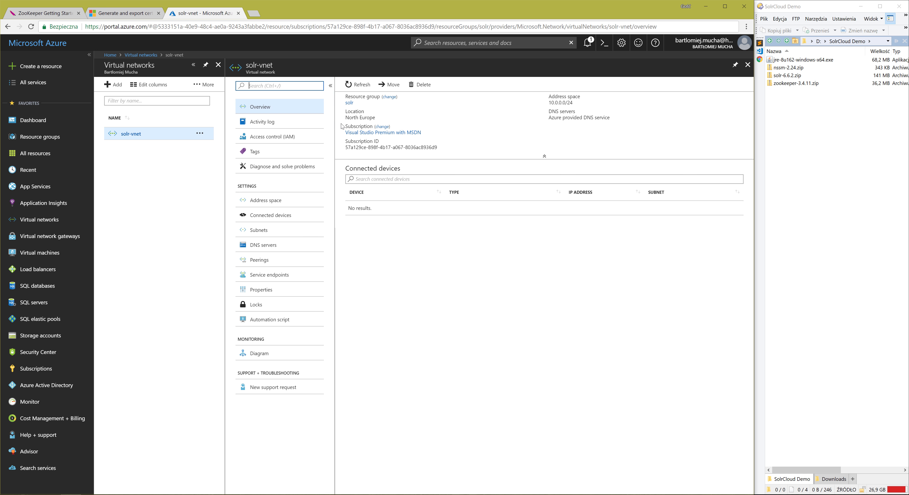
pyautogui.click(252, 205)
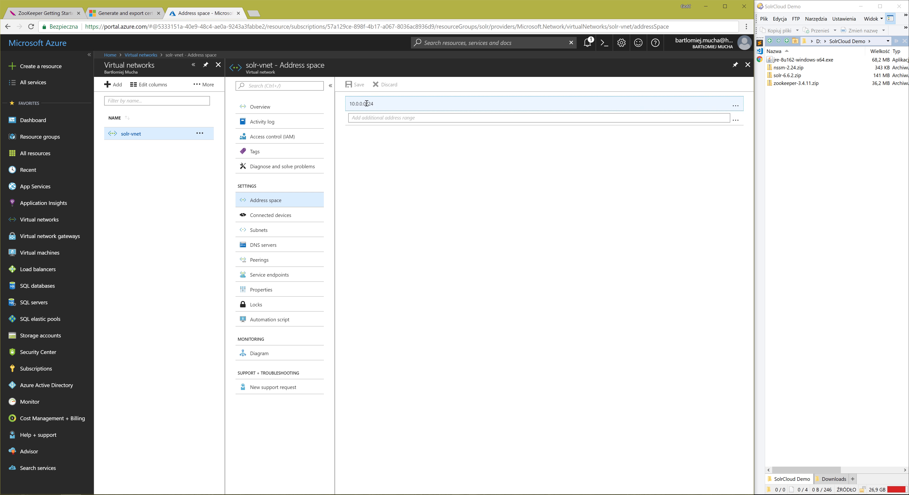
pyautogui.click(377, 106)
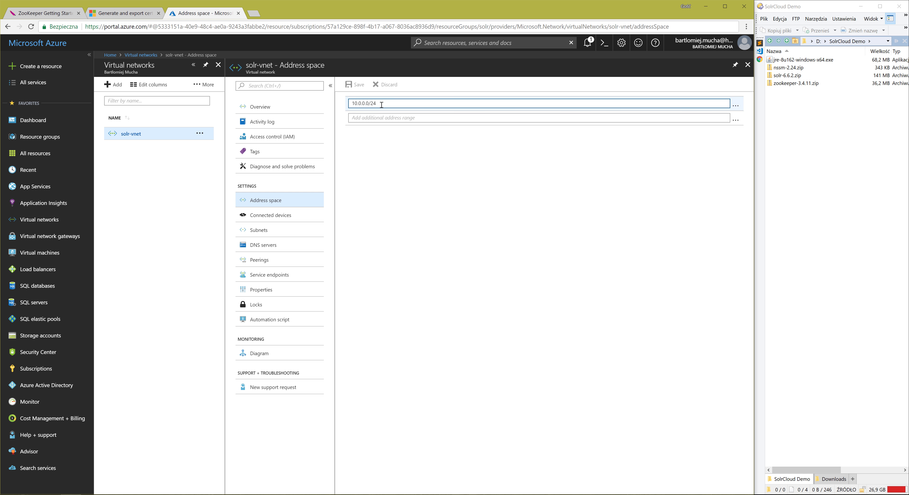
pyautogui.tripleClick(353, 104)
pyautogui.hotkey('ctrl', 'c')
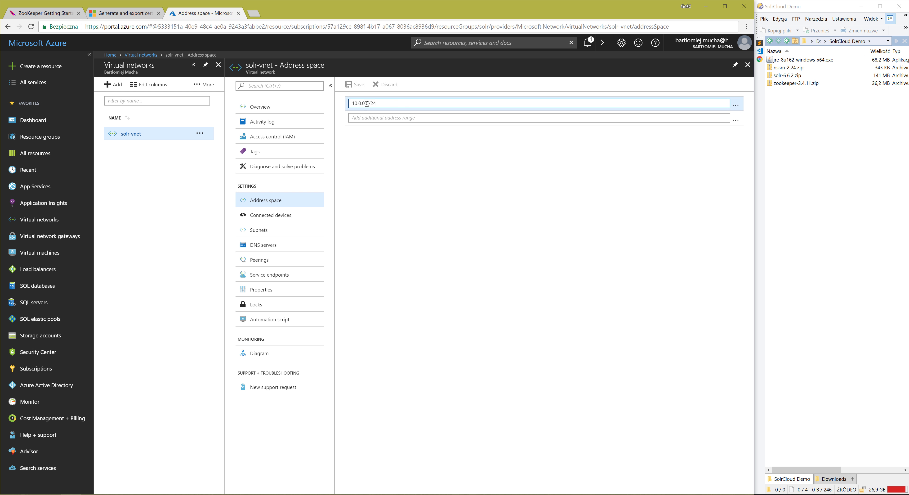
pyautogui.click(369, 117)
pyautogui.hotkey('ctrl', 'v')
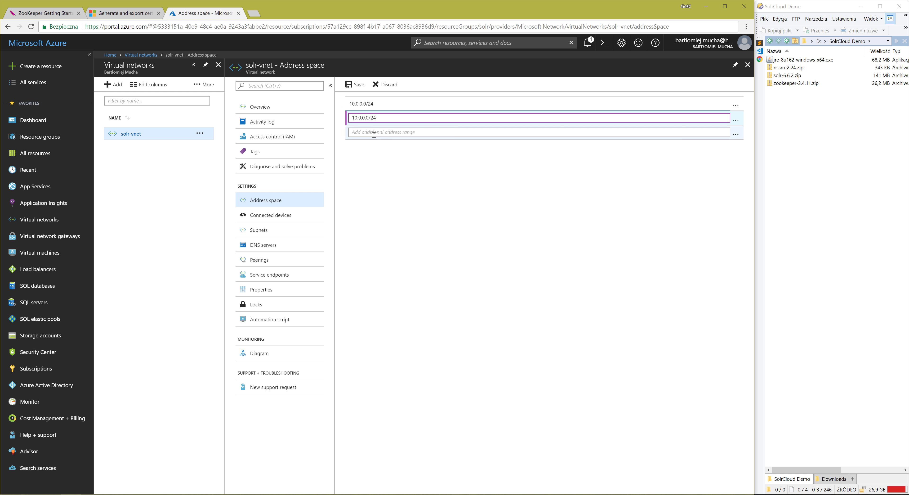
pyautogui.press('BackSpace')
pyautogui.write('1')
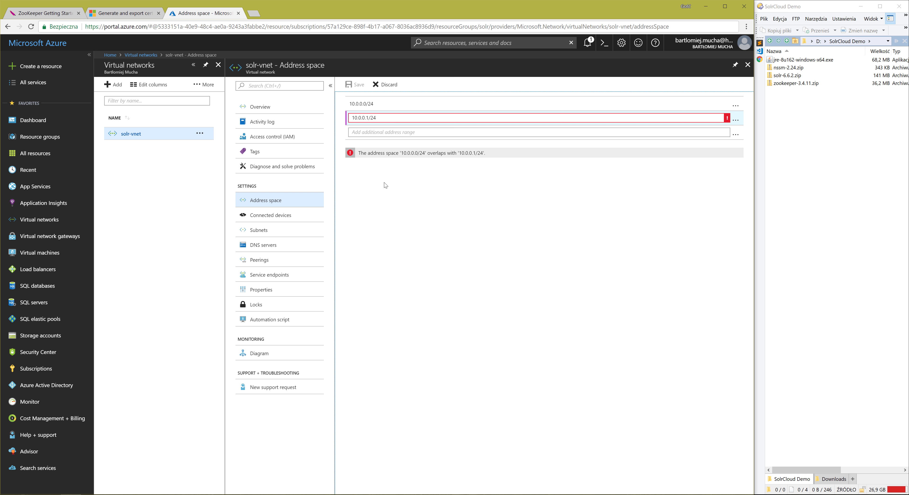
# Correct the additional address range to 10.0.1.0/24 and save the address space.
pyautogui.click(369, 118)
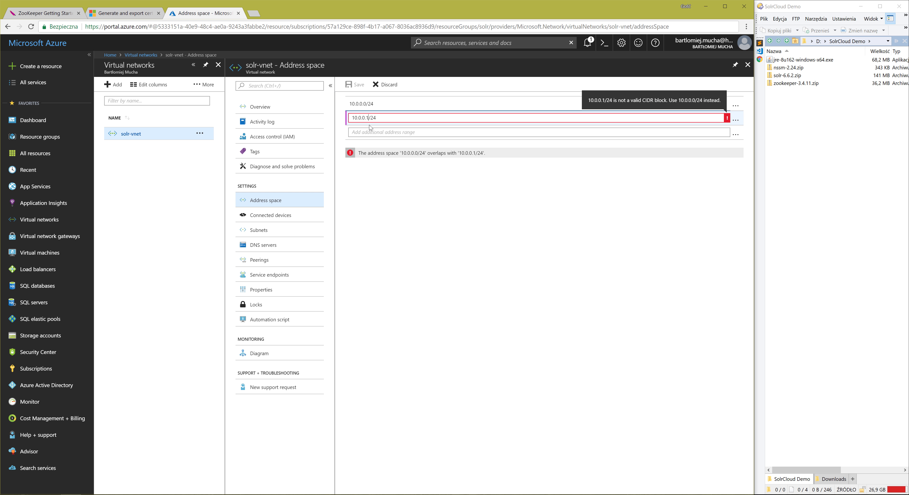
pyautogui.press('BackSpace')
pyautogui.write('0')
pyautogui.press('BackSpace')
pyautogui.write('1.')
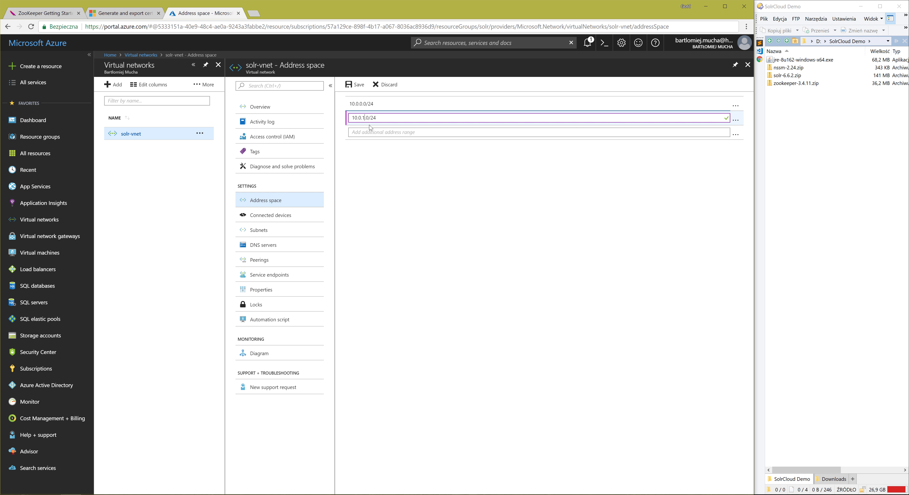
pyautogui.press('Tab')
pyautogui.click(363, 85)
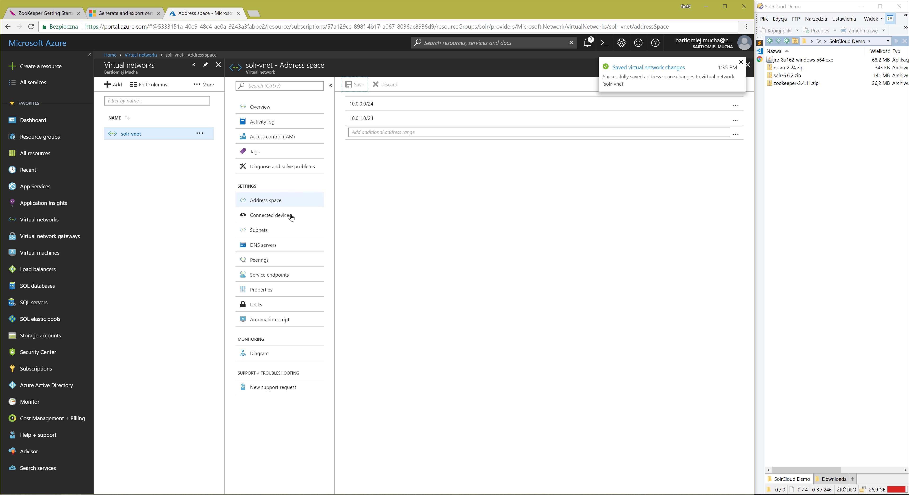
# Add a gateway subnet with the address range 10.0.1.0/24 to solr-vnet.
pyautogui.click(268, 233)
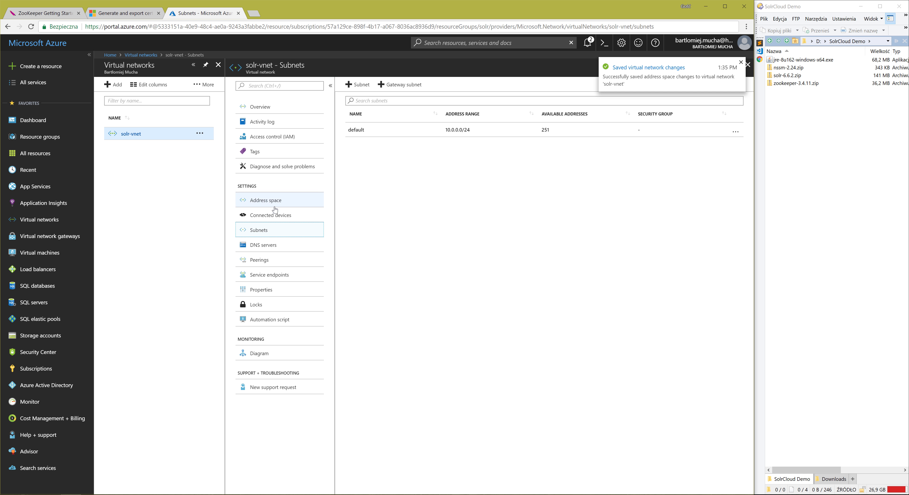
pyautogui.click(404, 87)
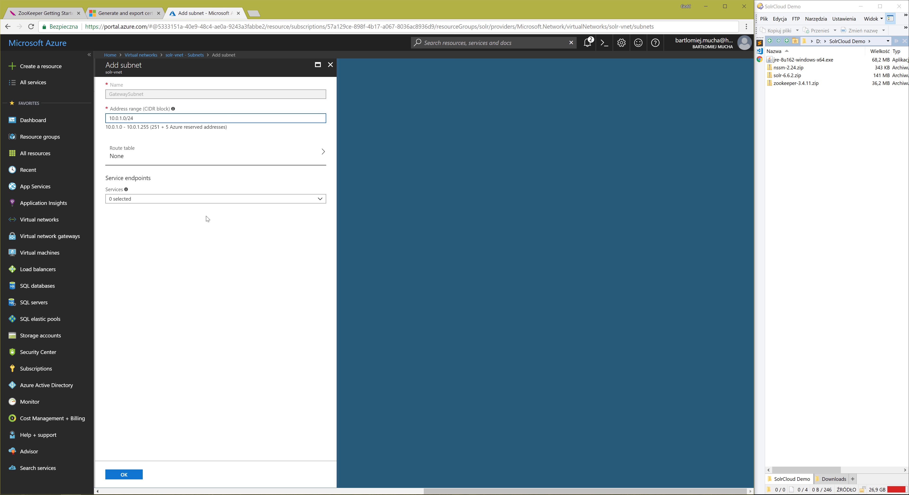
pyautogui.click(124, 474)
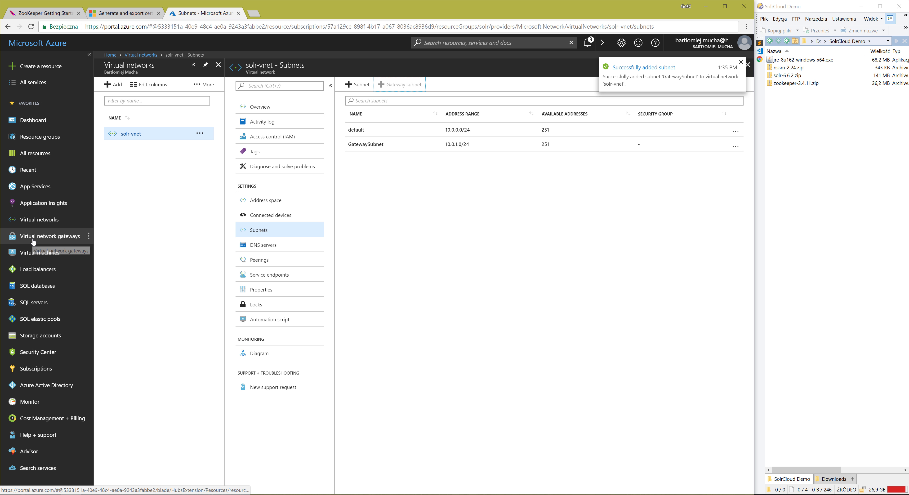
# Start a new virtual network gateway named solr-vnet-gateway with the Basic SKU.
pyautogui.click(60, 242)
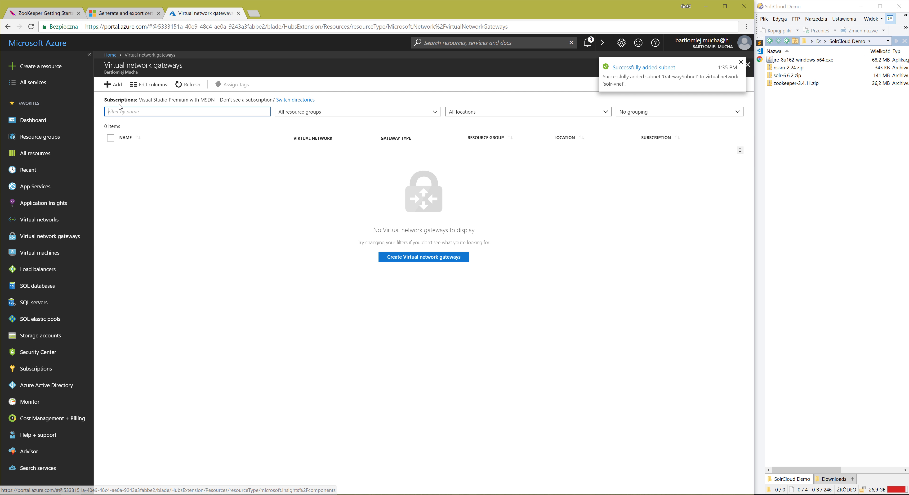
pyautogui.click(113, 85)
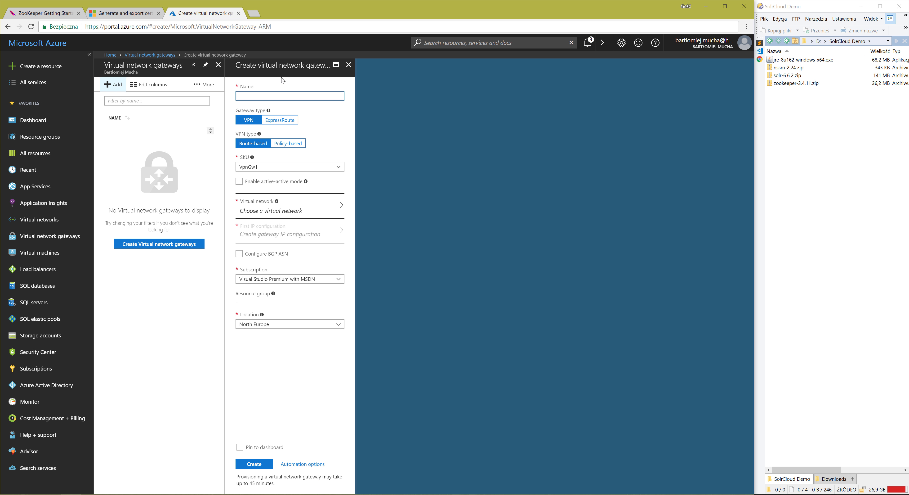
pyautogui.write('solr-vnet-gateway')
pyautogui.click(244, 168)
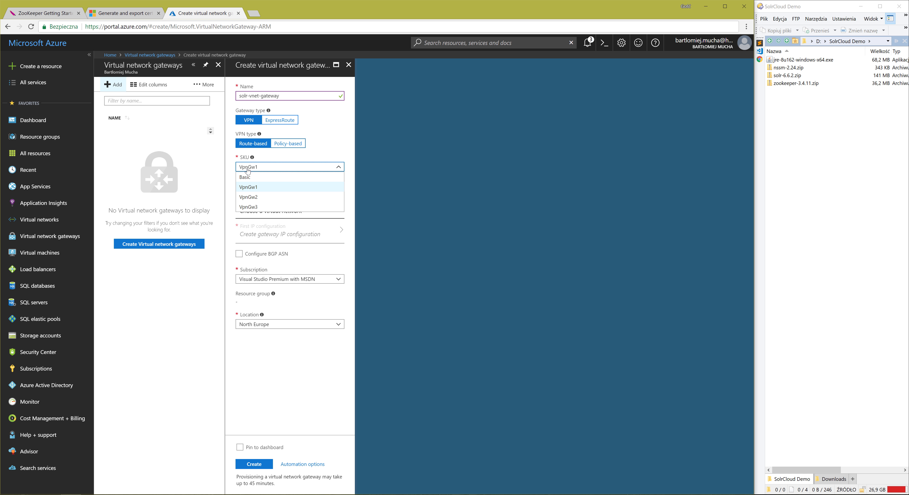
pyautogui.click(247, 177)
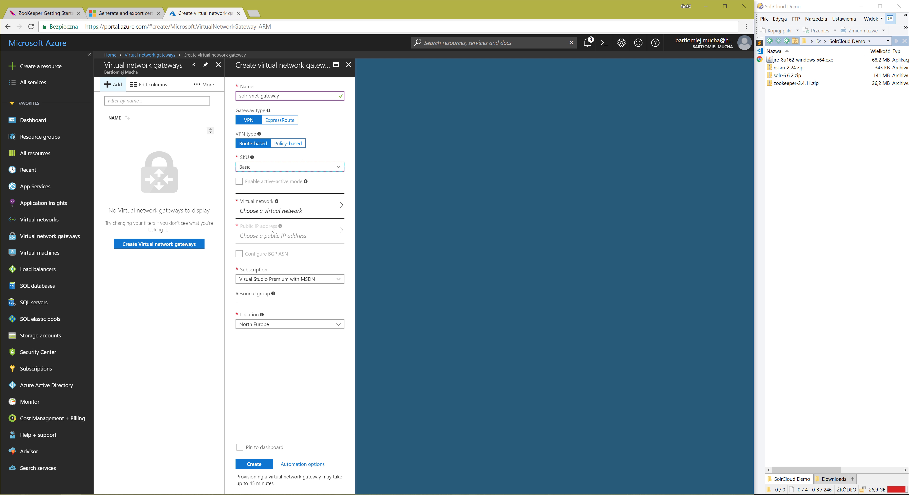
# Assign the gateway to the solr-vnet network and give it a new public IP address named solr-vnet-gateway-ip.
pyautogui.click(279, 209)
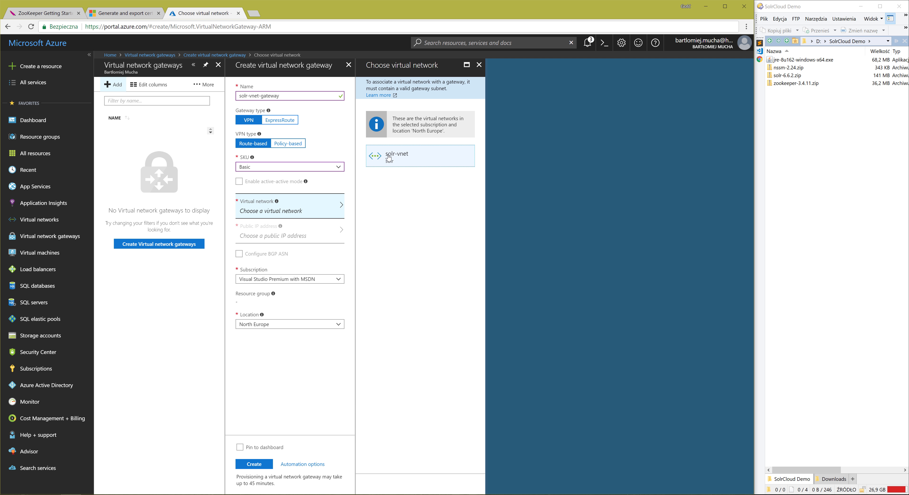
pyautogui.click(400, 164)
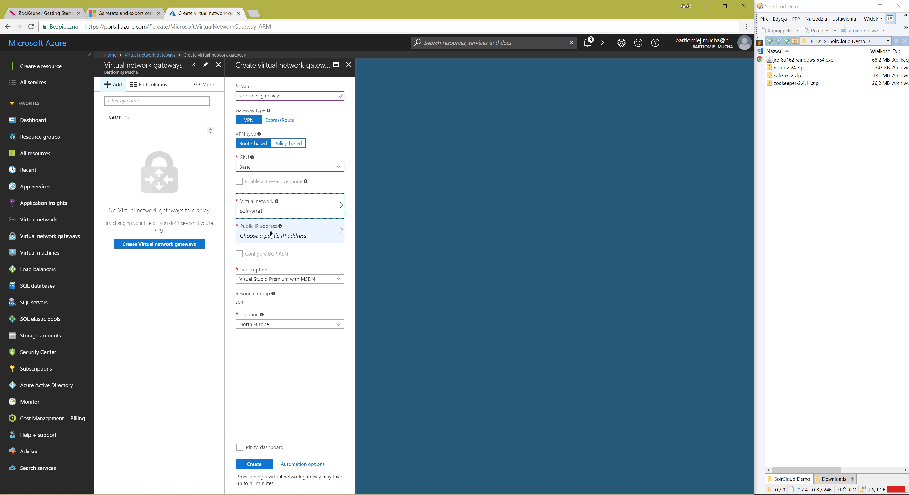
pyautogui.click(332, 232)
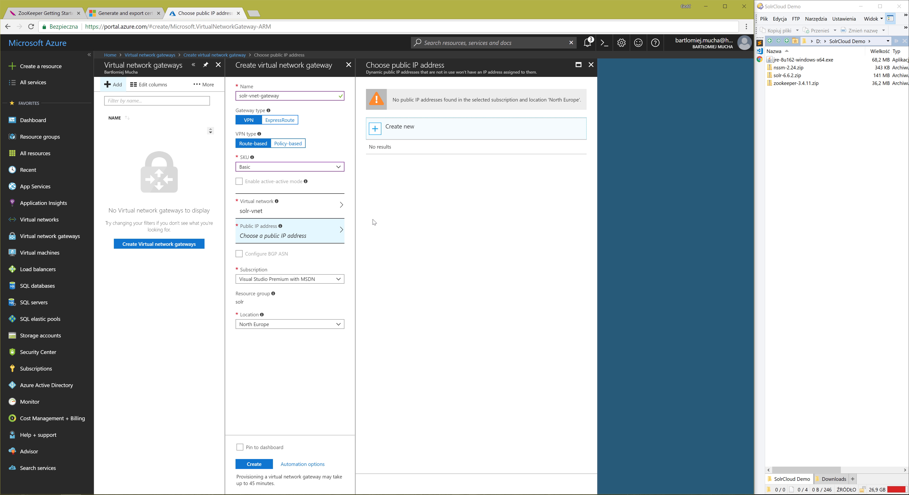
pyautogui.click(401, 131)
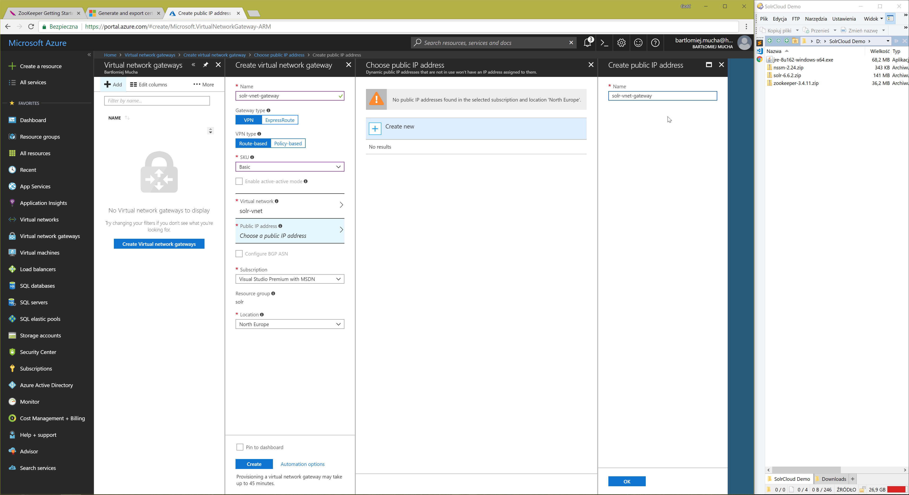
pyautogui.write('-ip')
pyautogui.click(632, 482)
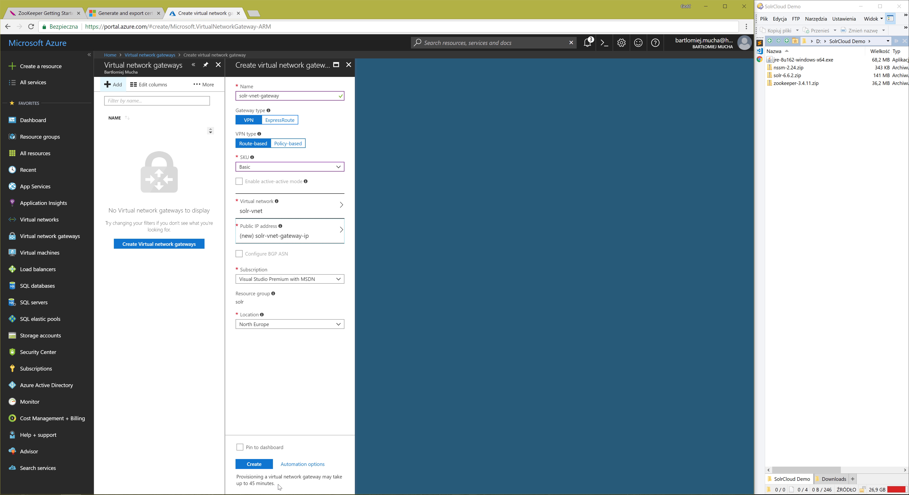
# Submit the configured virtual network gateway for creation.
pyautogui.moveTo(277, 484); pyautogui.dragTo(249, 484)
pyautogui.click(260, 389)
pyautogui.click(254, 464)
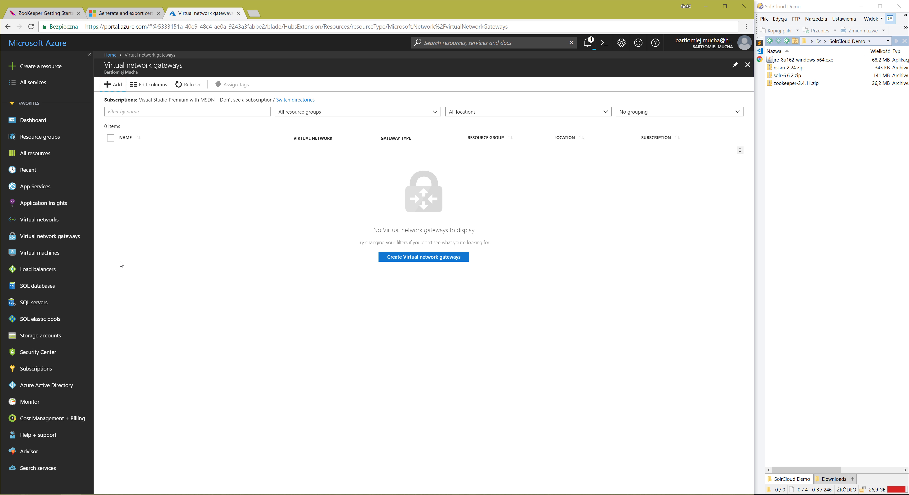
# Start creating a virtual machine from the [smalldisk] Windows Server 2016 Datacenter image with the Resource Manager deployment model.
pyautogui.click(42, 253)
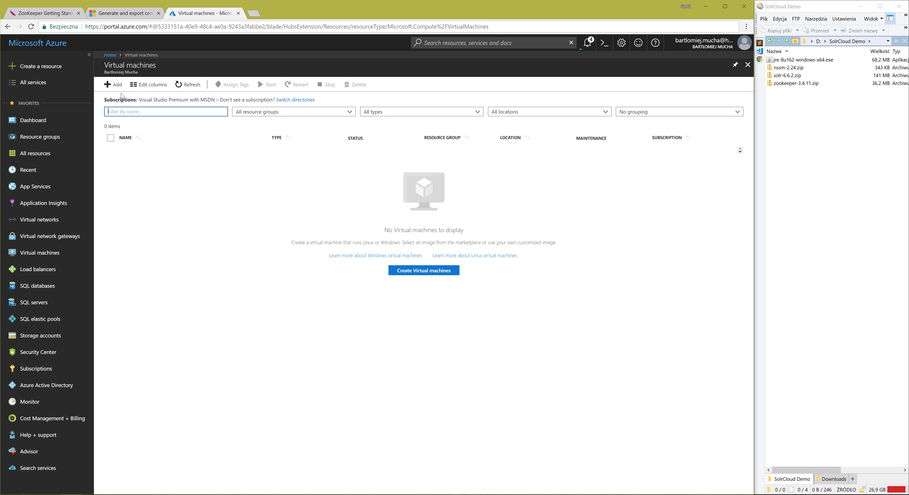
pyautogui.click(113, 84)
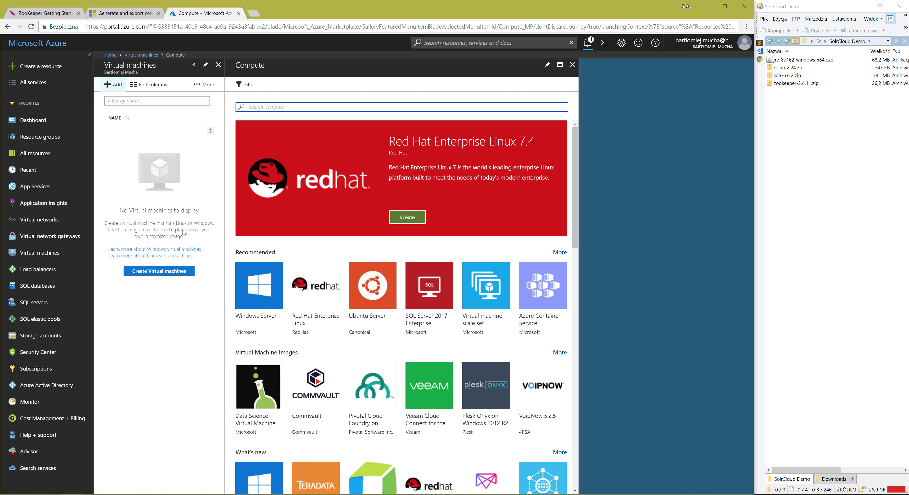
pyautogui.click(266, 283)
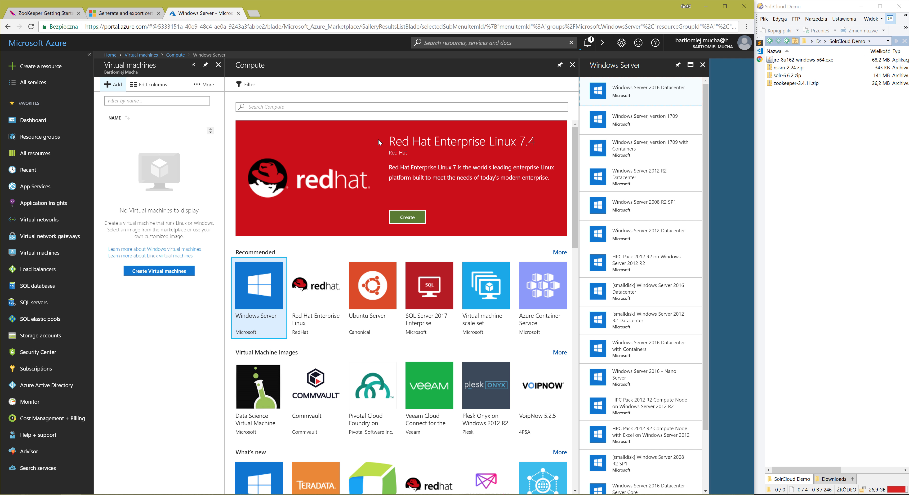
pyautogui.click(380, 107)
pyautogui.write('smalldisk')
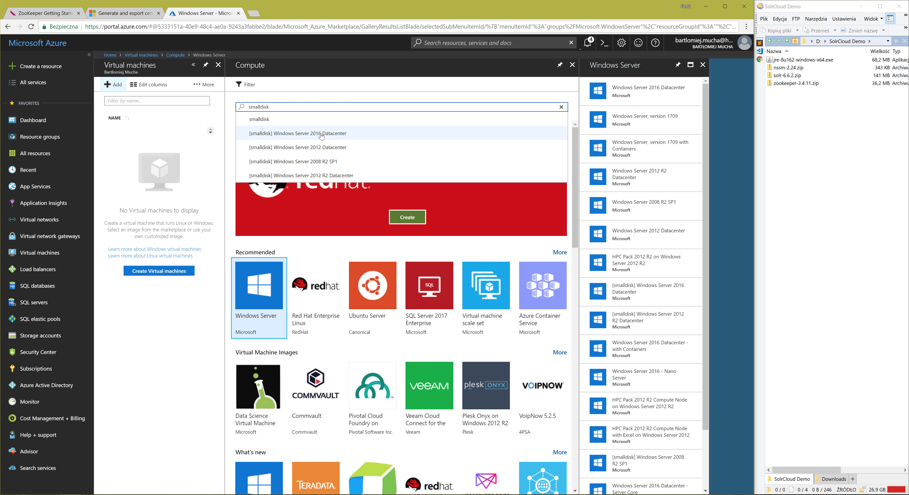
pyautogui.click(322, 134)
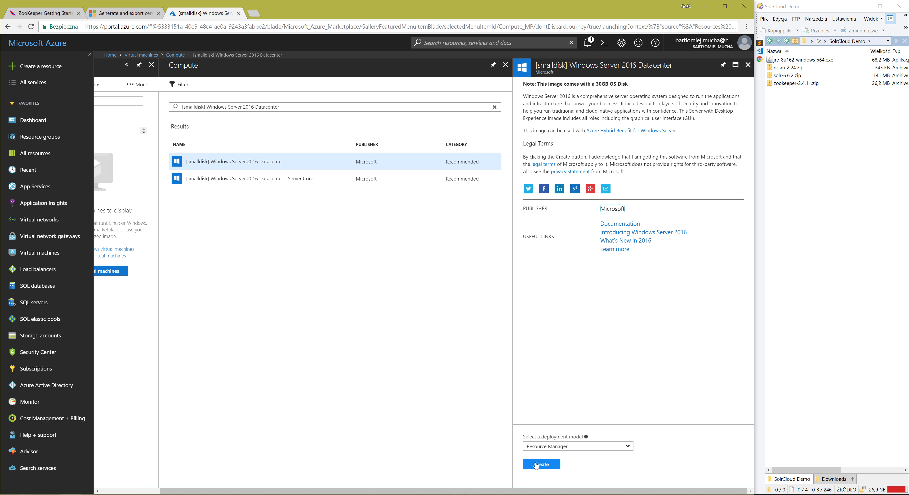
pyautogui.click(536, 465)
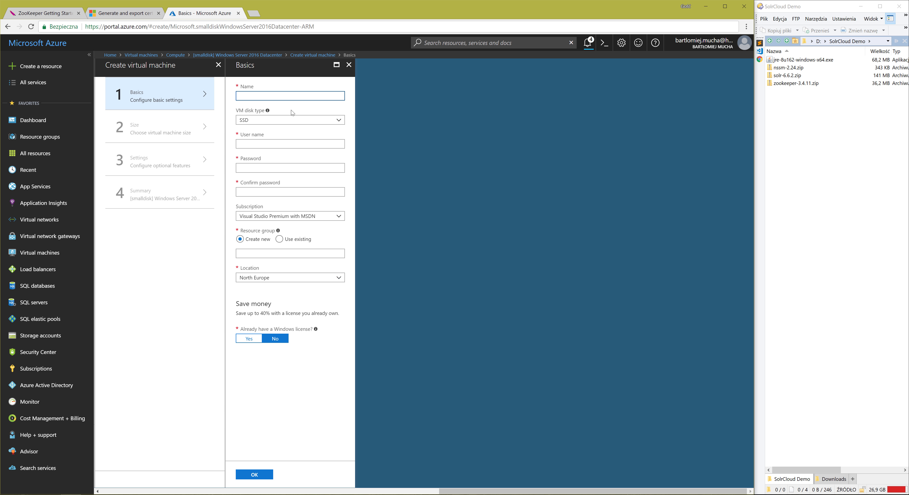
# Name the virtual machine solr-vm-image and choose SSD as its disk type.
pyautogui.write('solr-vm-image')
pyautogui.click(247, 122)
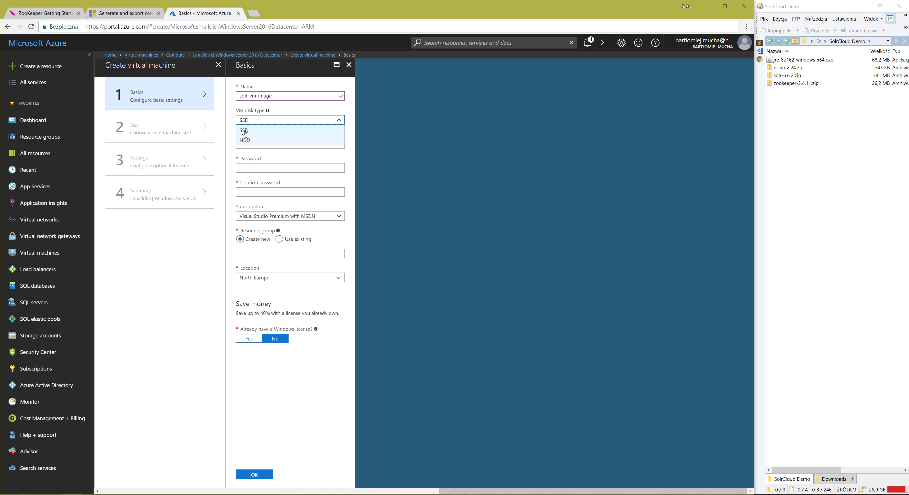
pyautogui.click(244, 131)
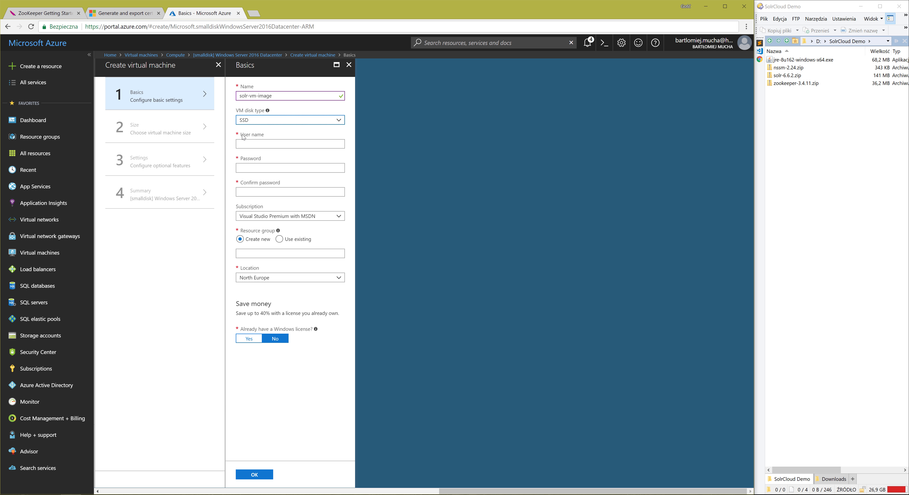
# Set the virtual machine's administrator user name to solradmin, then enter and confirm the account password.
pyautogui.click(249, 146)
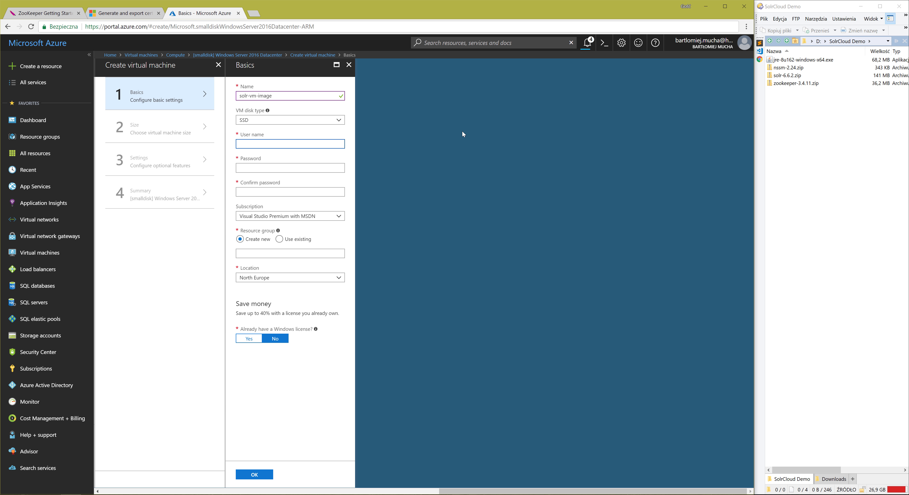
pyautogui.write('solradmin')
pyautogui.press('Tab')
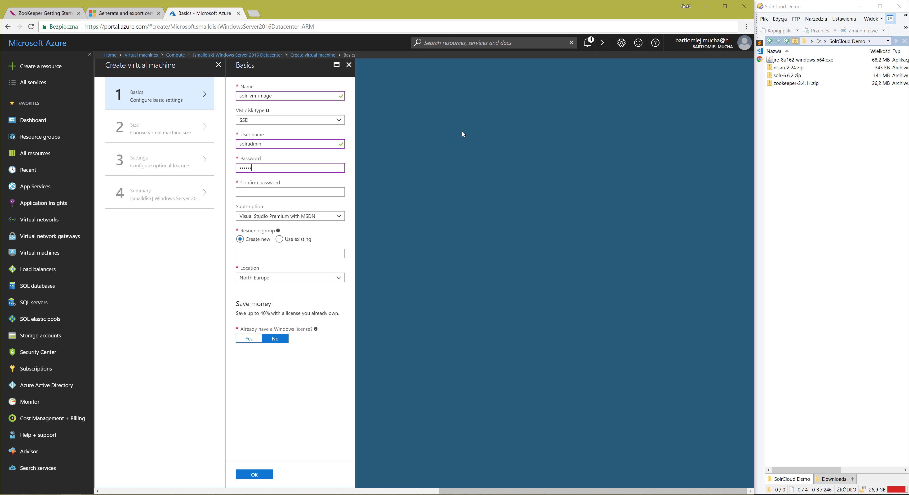
pyautogui.press('Tab')
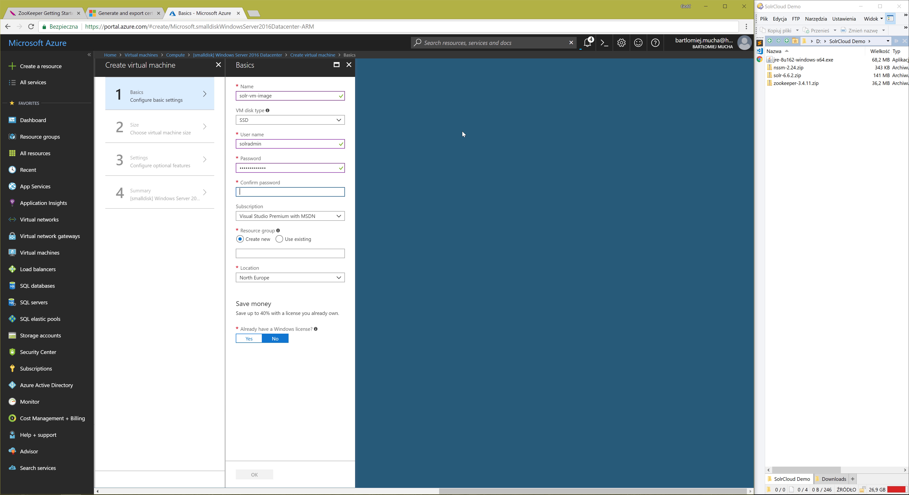
pyautogui.write('***********')
# Assign the virtual machine to the existing solr resource group and accept the basic settings.
pyautogui.click(279, 239)
pyautogui.click(281, 253)
pyautogui.click(262, 265)
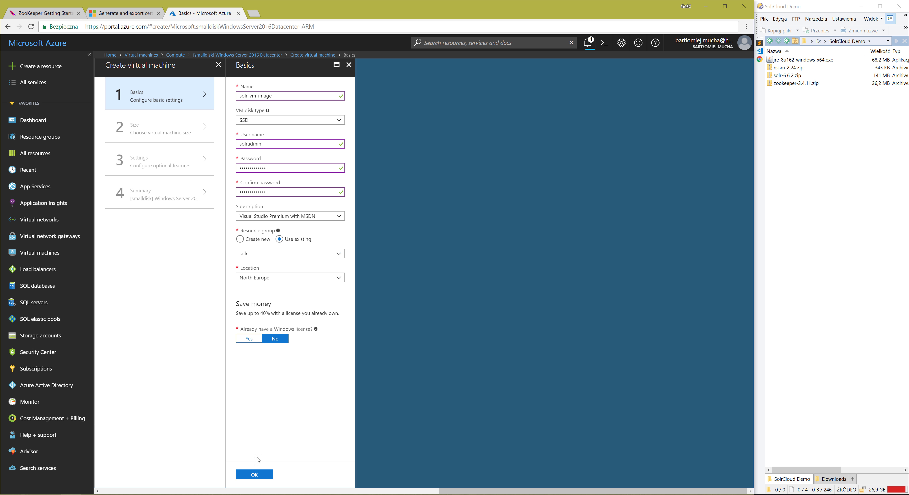
pyautogui.click(255, 475)
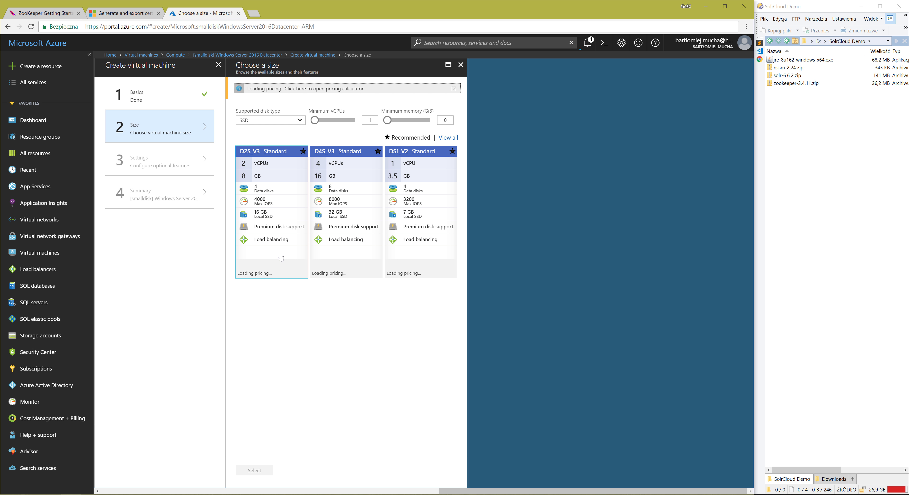
# Choose the D4S_V3 Standard size for the virtual machine and disable its auto-shutdown.
pyautogui.click(330, 232)
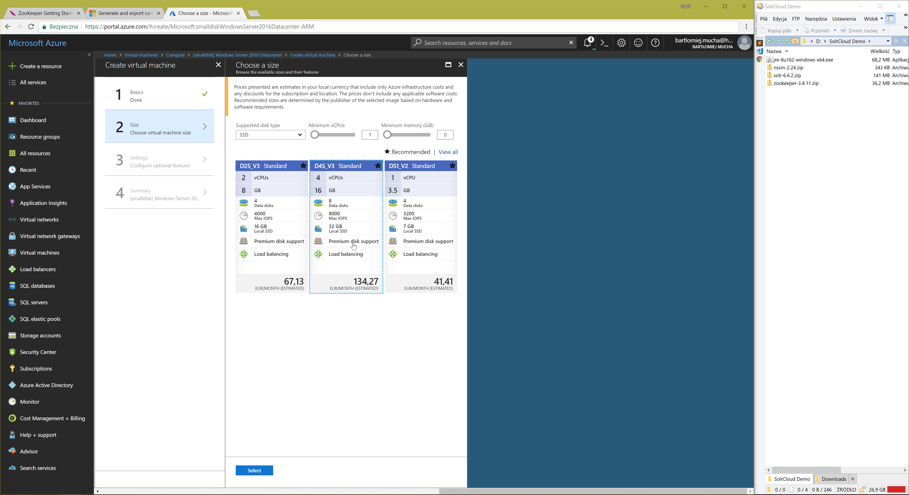
pyautogui.click(254, 471)
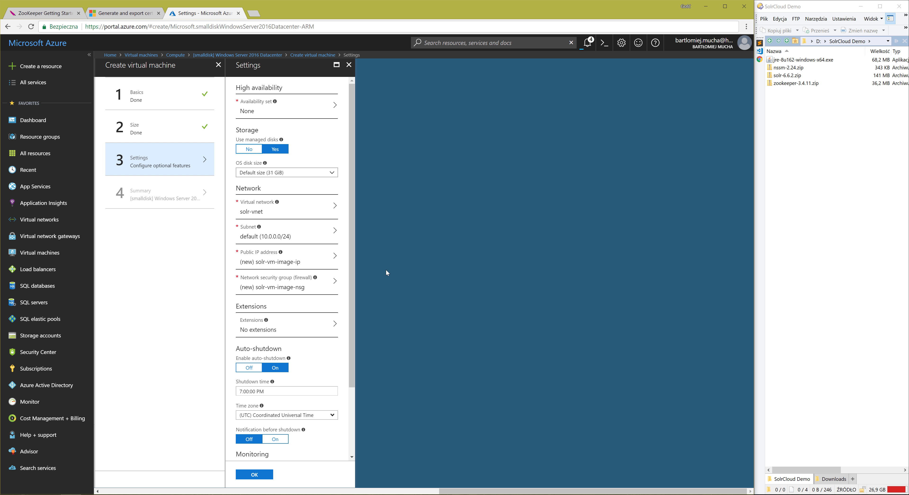
pyautogui.click(249, 368)
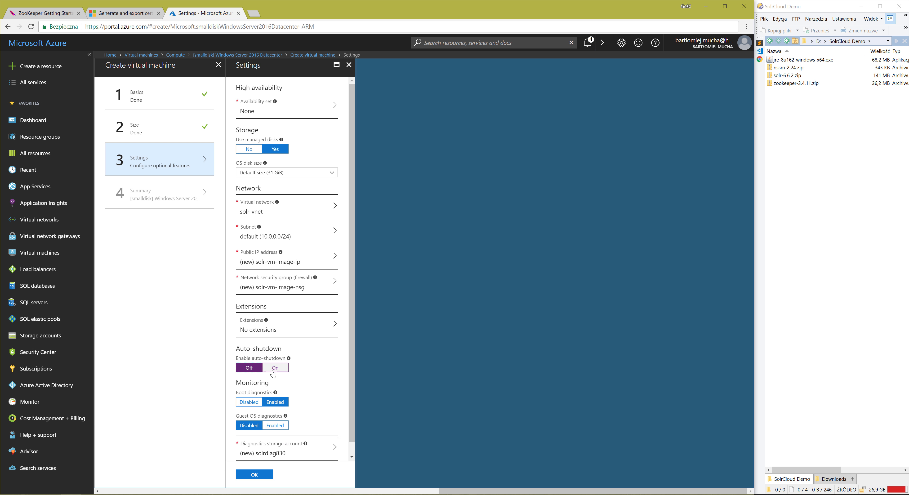
pyautogui.scroll(-1, 302, 419)
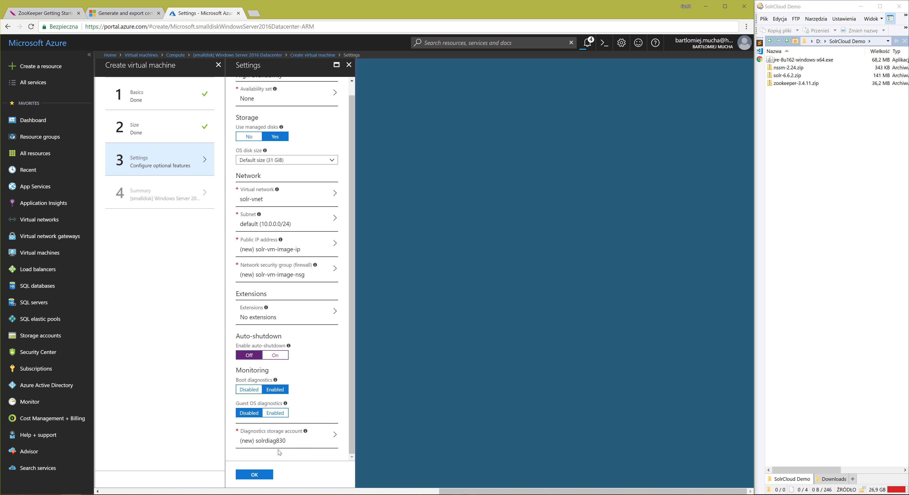
# Use a new diagnostics storage account named solrdiag830 and submit the virtual machine for creation.
pyautogui.click(283, 442)
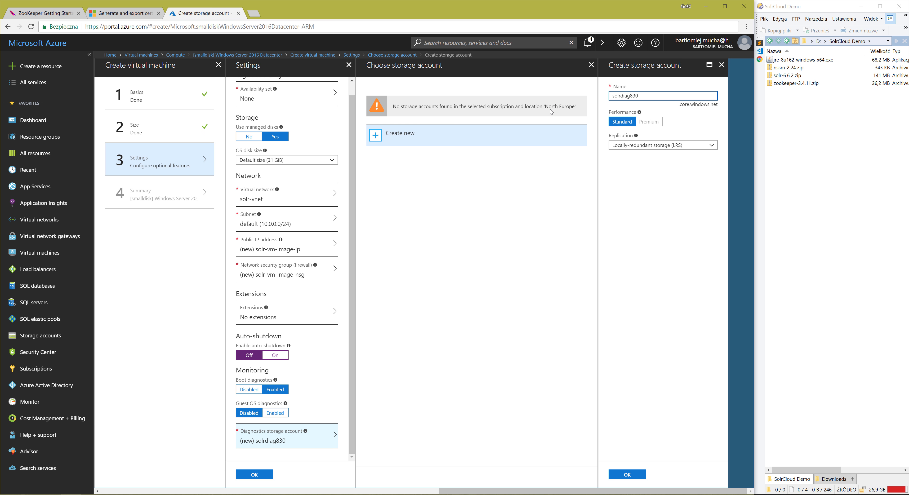
pyautogui.click(627, 475)
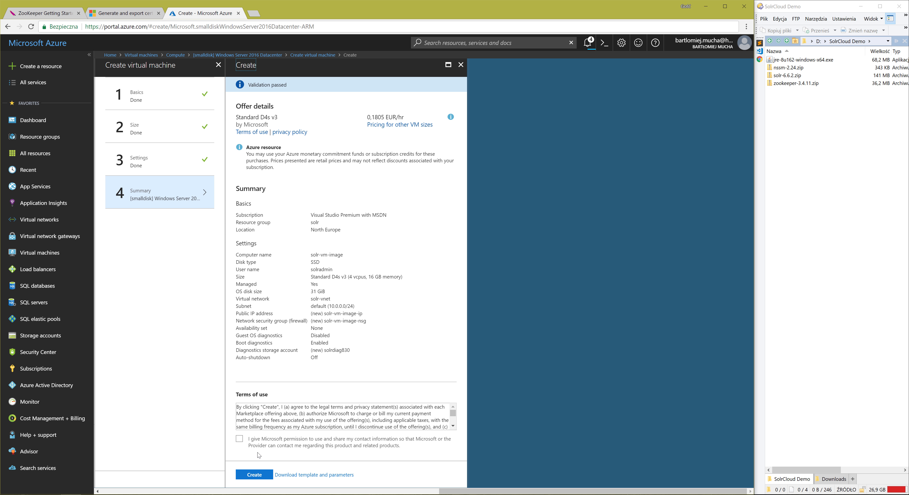
pyautogui.click(255, 478)
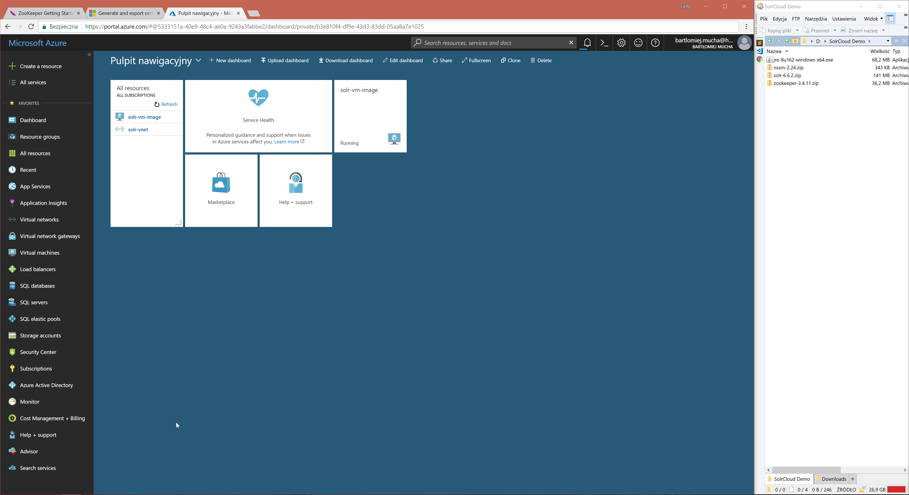
# Add a data disk entry to the solr-vm-image virtual machine.
pyautogui.click(46, 252)
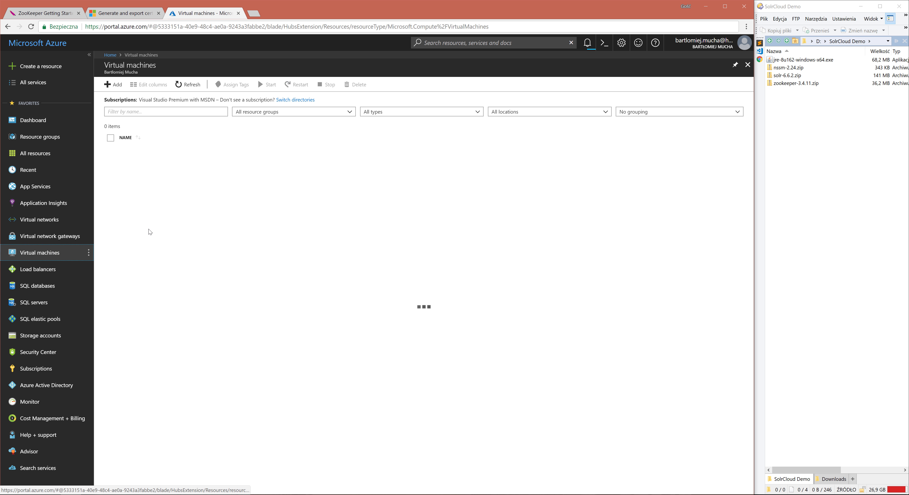
pyautogui.click(148, 154)
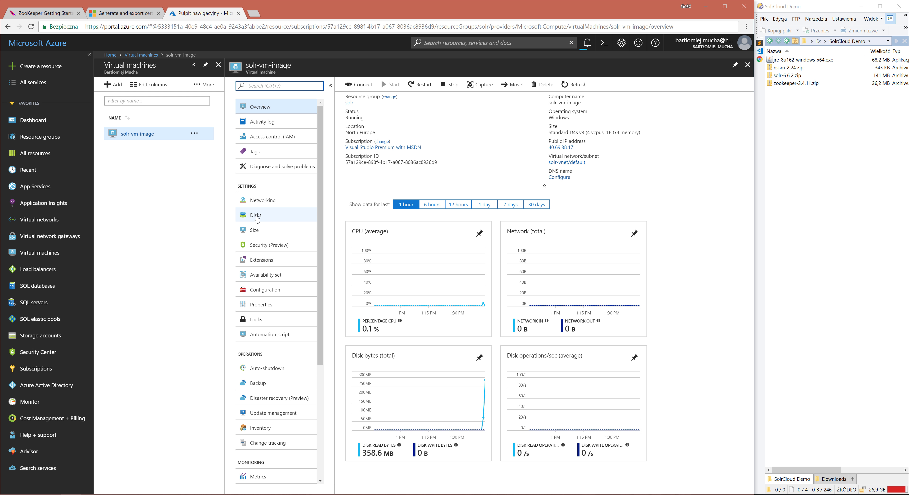
pyautogui.click(257, 218)
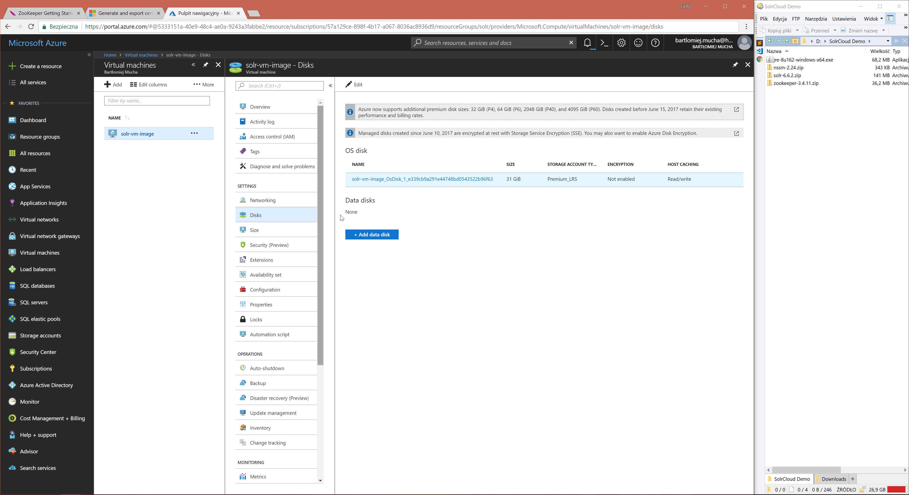
pyautogui.click(375, 235)
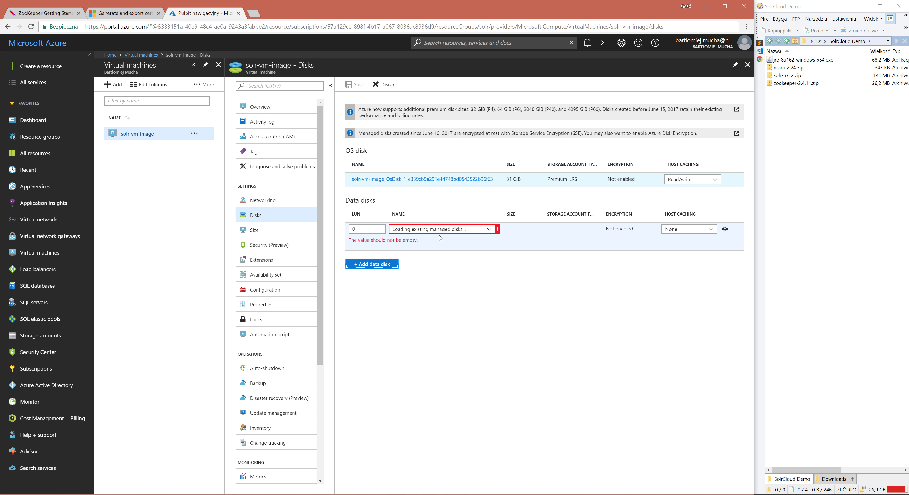
# Create a 10 GiB managed disk named solr-vm-image-disk-e for the new data disk entry.
pyautogui.click(489, 229)
pyautogui.click(402, 240)
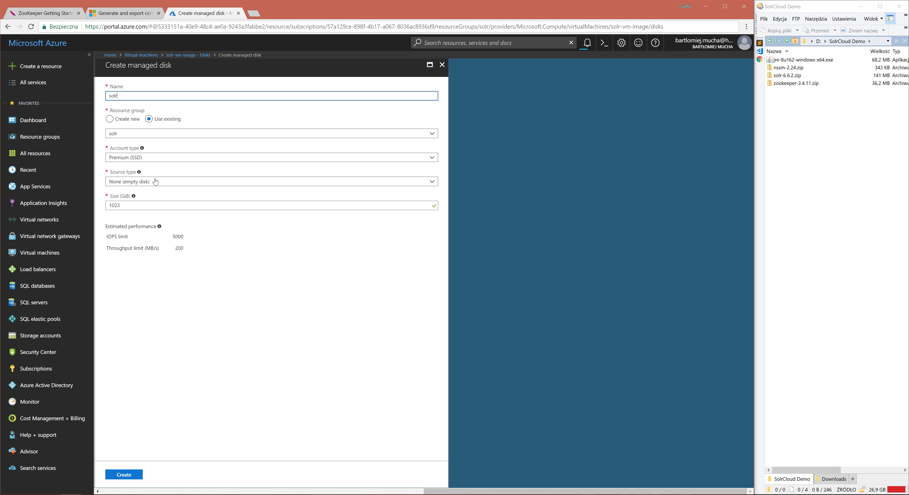
pyautogui.write('solr-vm-image-disk-e')
pyautogui.doubleClick(136, 205)
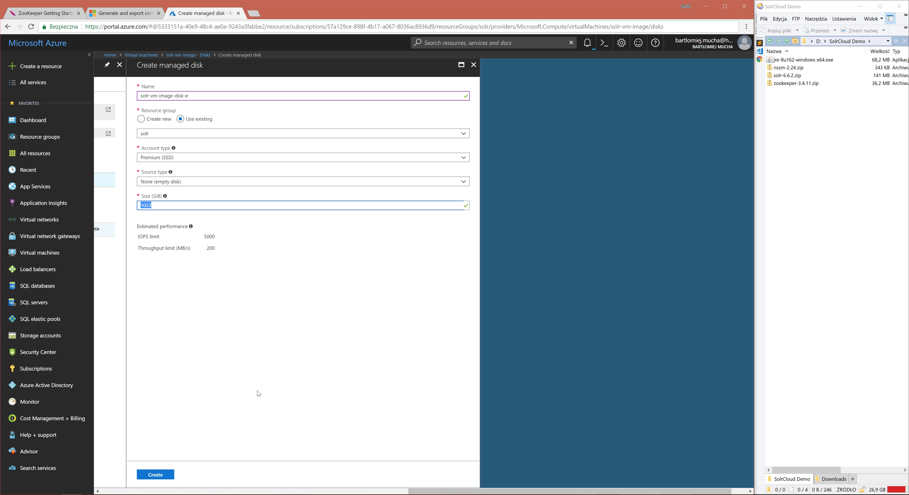
pyautogui.write('10')
pyautogui.click(163, 476)
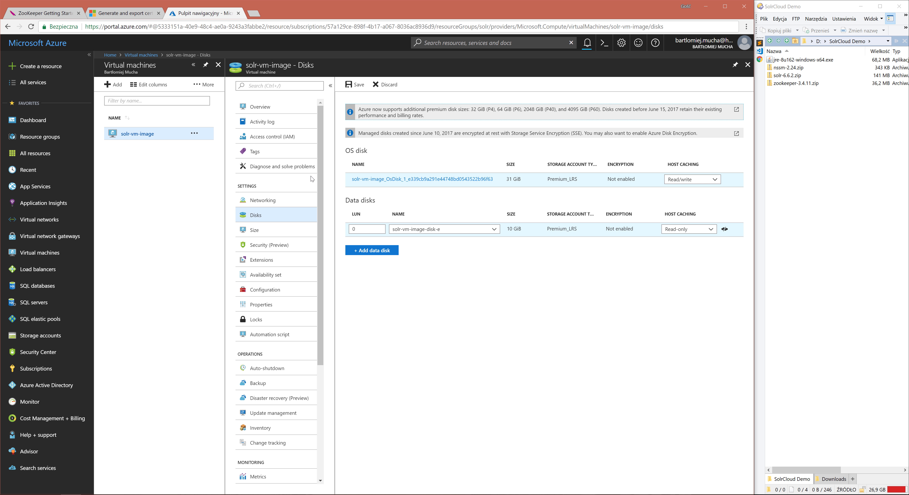
# Save the virtual machine's disk changes, keeping the unsaved edits if asked to discard them.
pyautogui.click(250, 114)
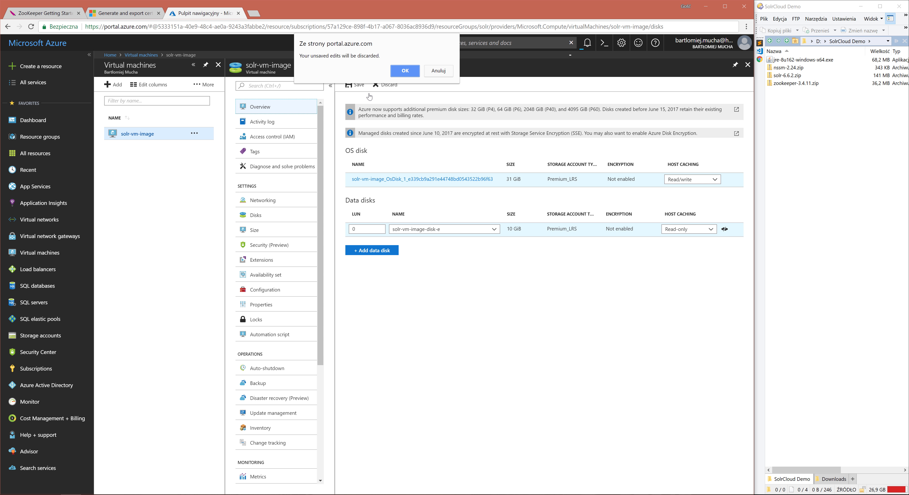
pyautogui.click(437, 72)
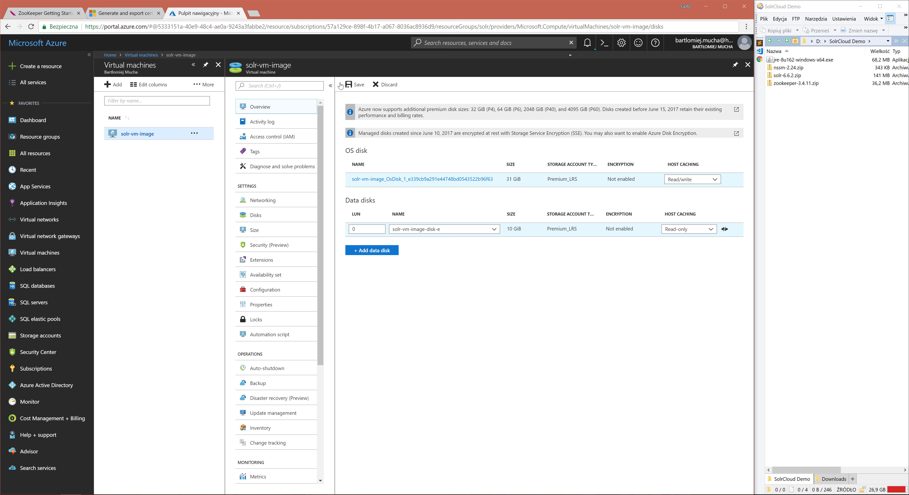
pyautogui.click(353, 86)
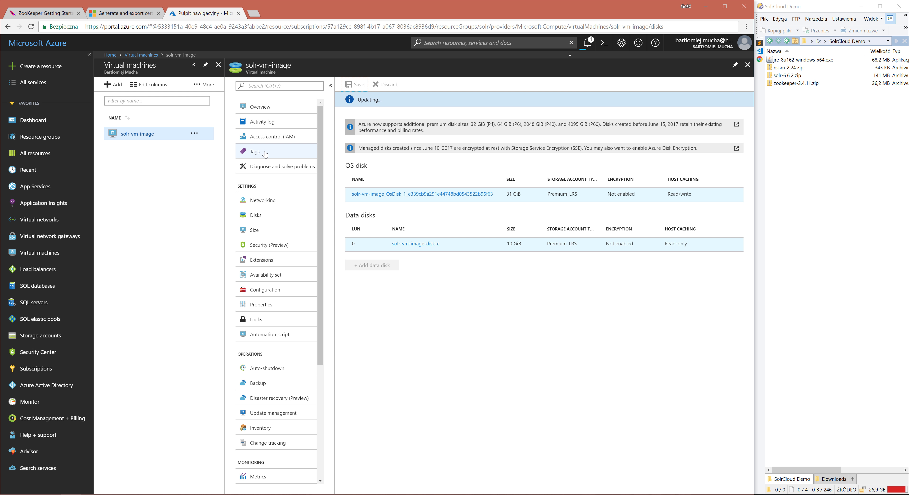
# Download the remote desktop connection file for solr-vm-image from its overview.
pyautogui.click(258, 107)
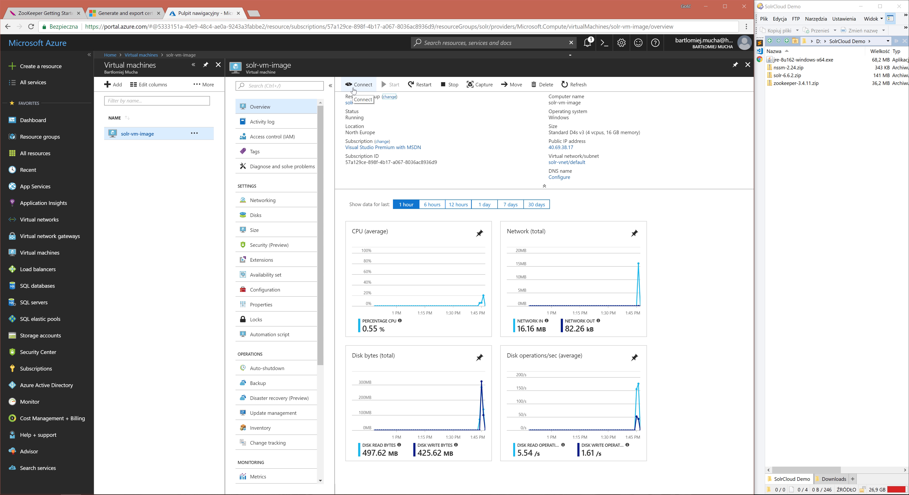
pyautogui.click(354, 88)
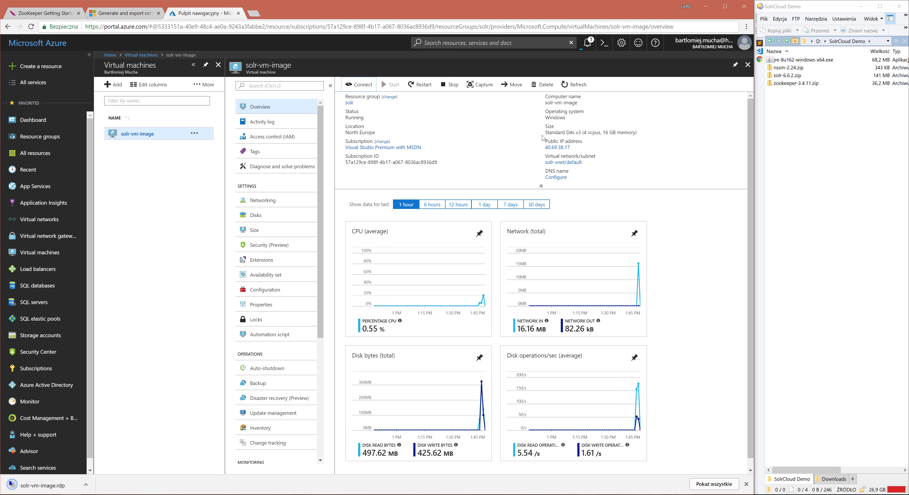
pyautogui.click(747, 485)
# Open solr-vm-image.rdp from the Downloads folder and connect, choosing not to be asked again for this computer.
pyautogui.click(832, 479)
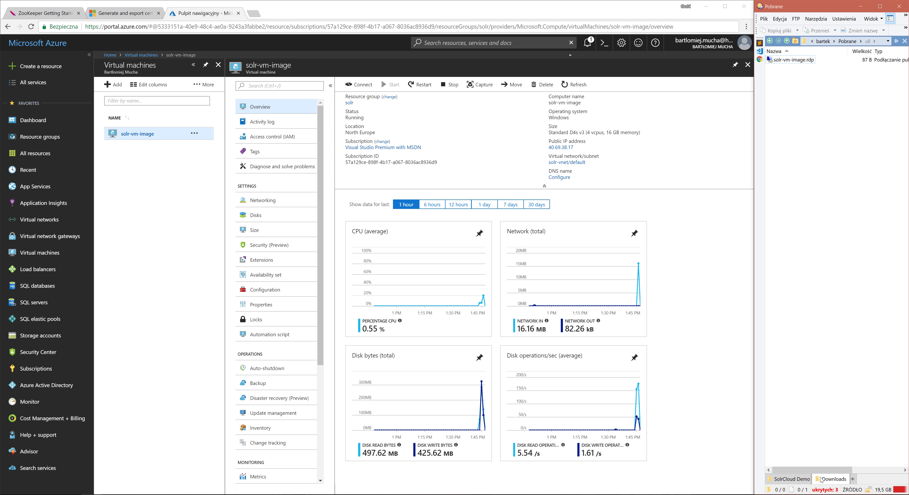
pyautogui.click(799, 60)
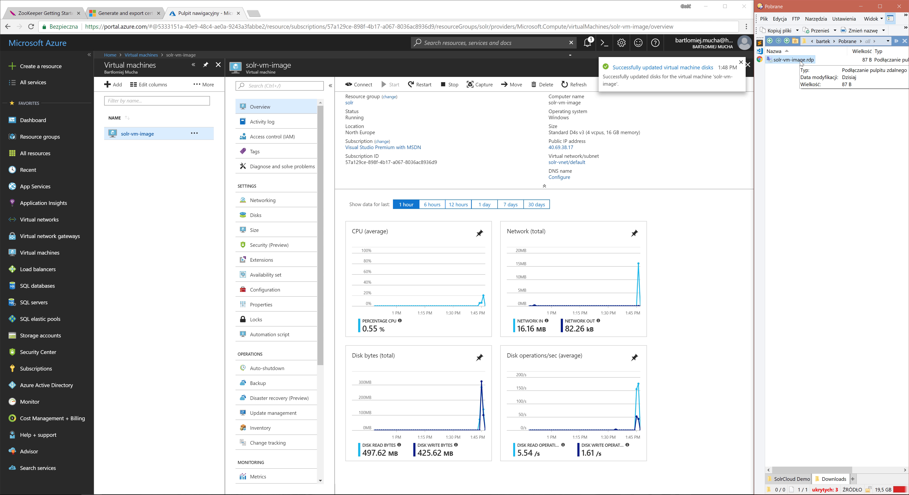
pyautogui.doubleClick(800, 61)
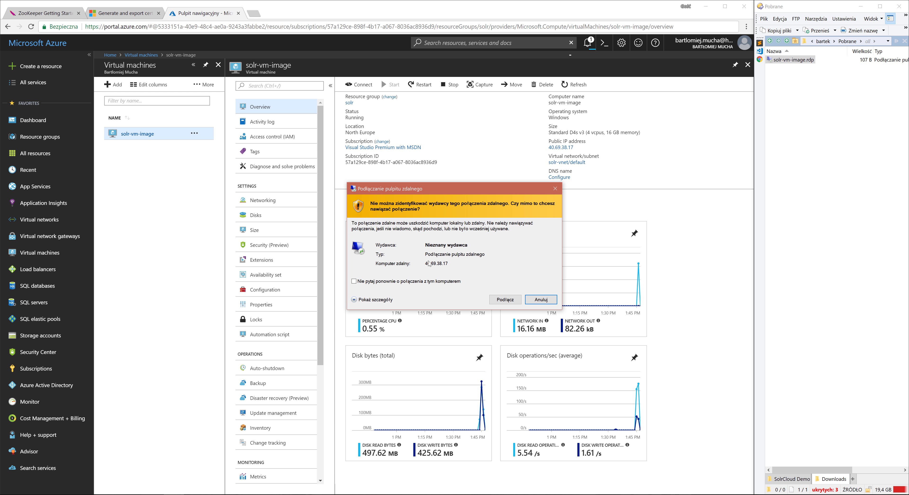
pyautogui.click(406, 281)
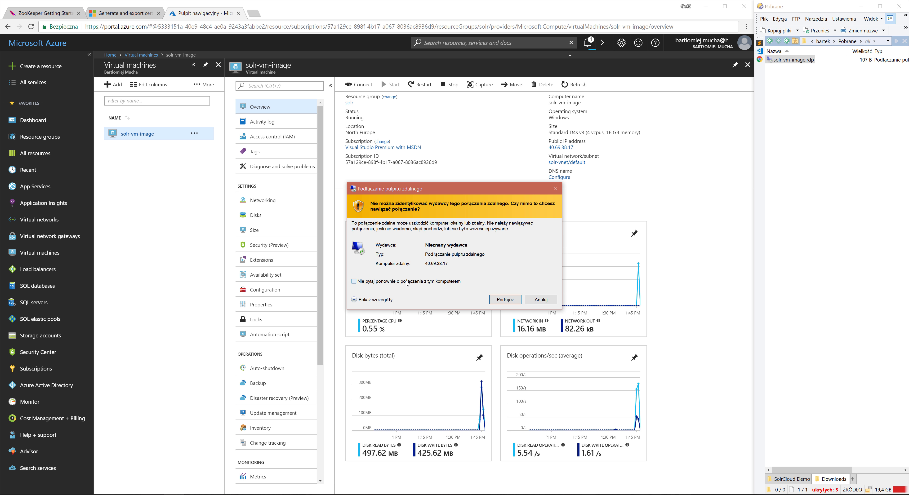
pyautogui.click(493, 298)
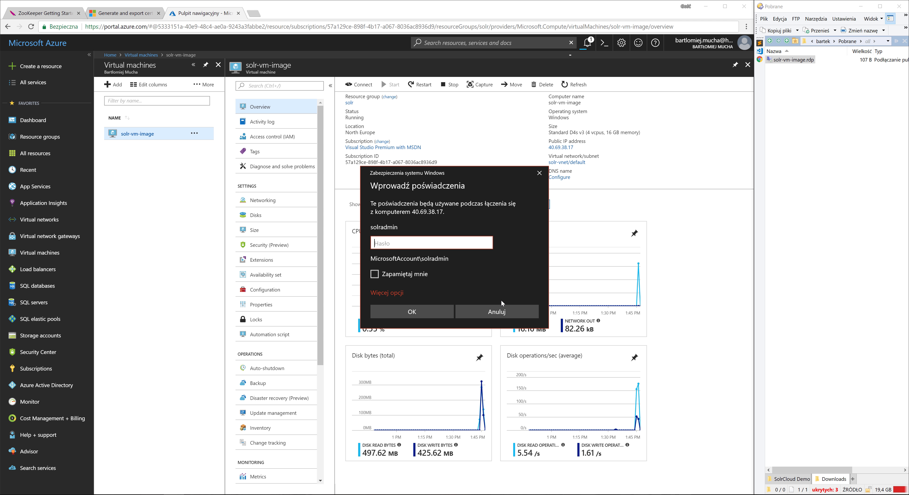
# Sign in to the remote desktop with the solradmin account password and switch the session from full screen to a window.
pyautogui.write('*************')
pyautogui.click(427, 315)
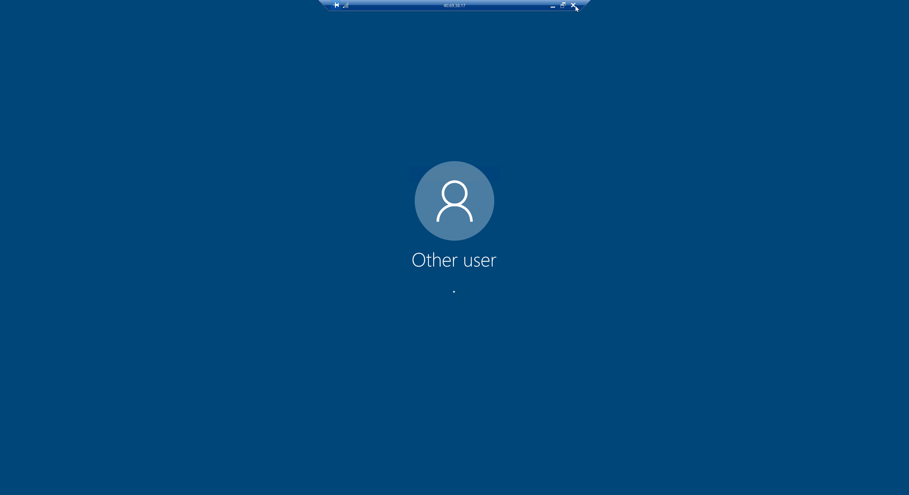
pyautogui.click(564, 5)
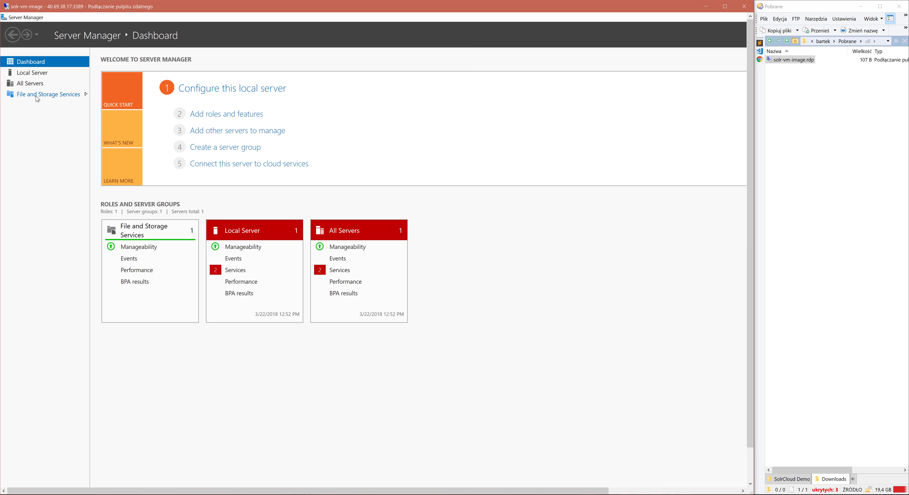
# Start creating a new volume on disk 2, the 10 GB Msft Virtual Disk, from the server's File and Storage Services disks.
pyautogui.click(69, 94)
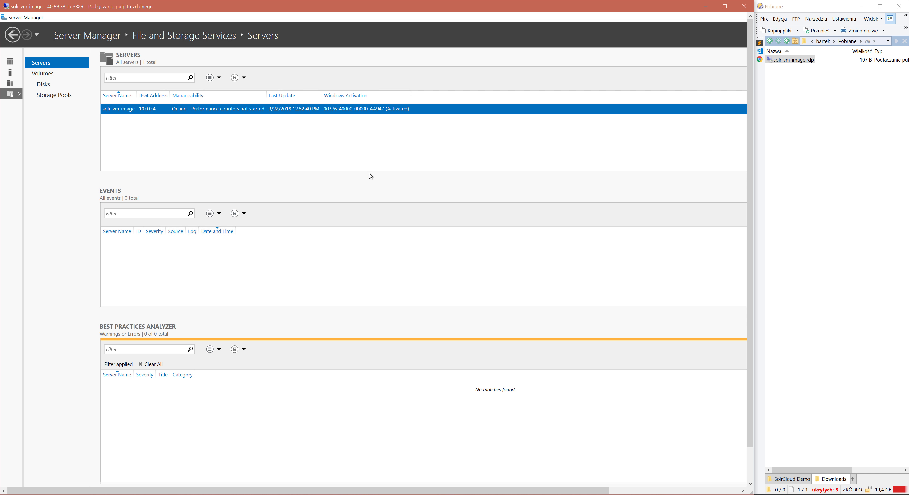
pyautogui.moveTo(223, 181); pyautogui.dragTo(236, 173)
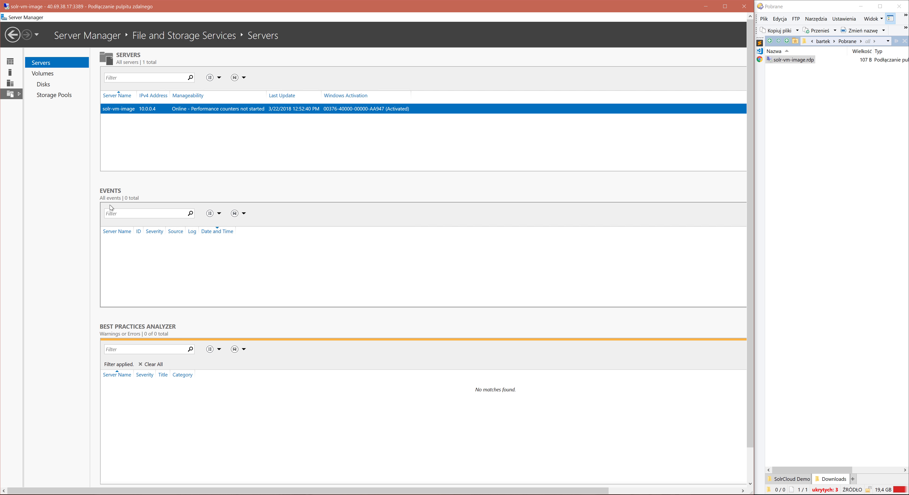
pyautogui.click(44, 84)
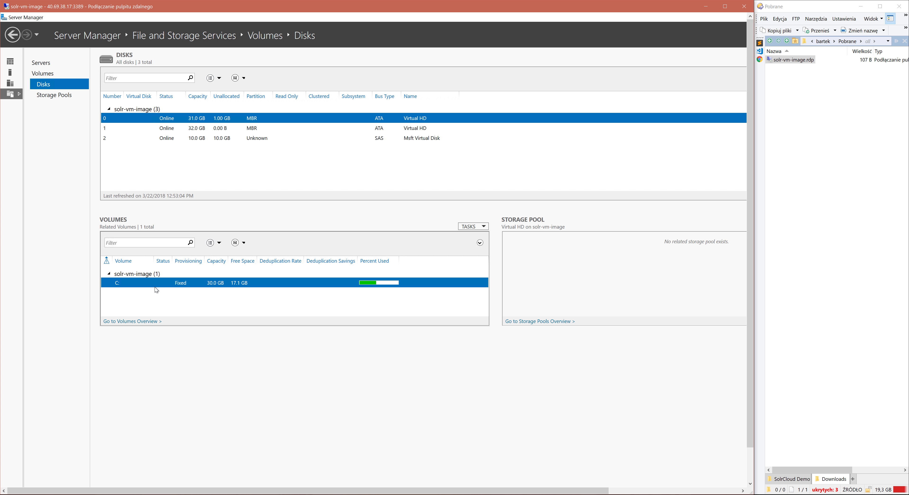
pyautogui.click(110, 139)
pyautogui.rightClick(111, 140)
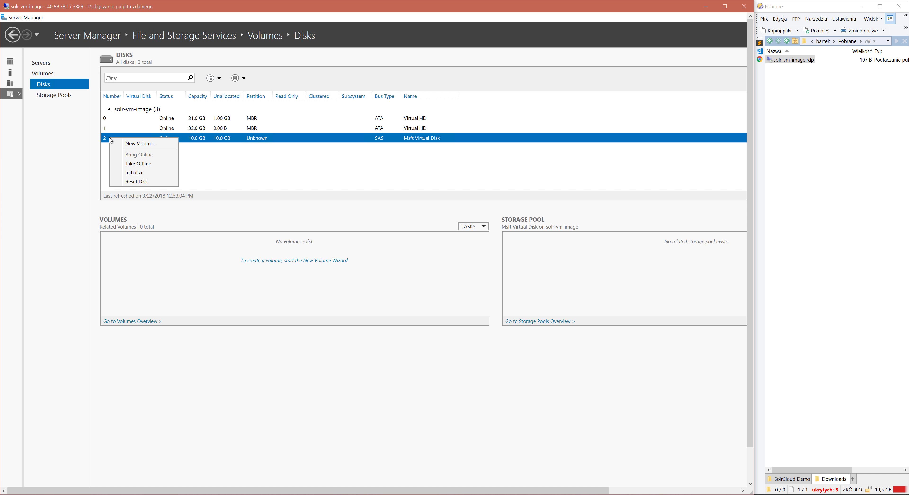
pyautogui.click(140, 143)
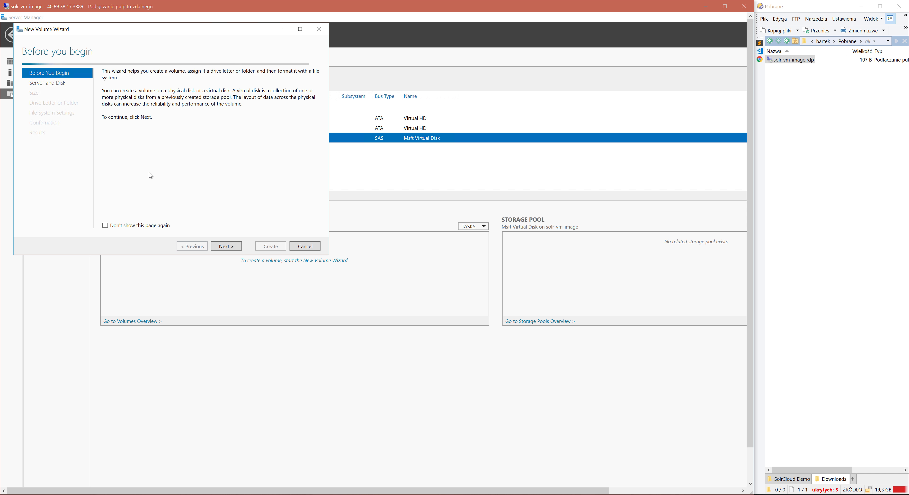
# Keep solr-vm-image and Disk 2 as the volume's location, agree to initialize the disk as GPT, and accept the default volume size.
pyautogui.click(227, 247)
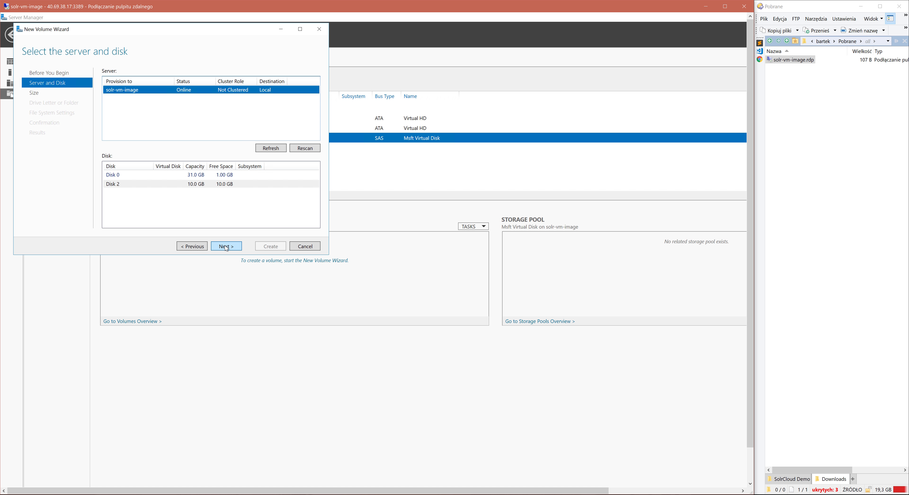
pyautogui.click(226, 246)
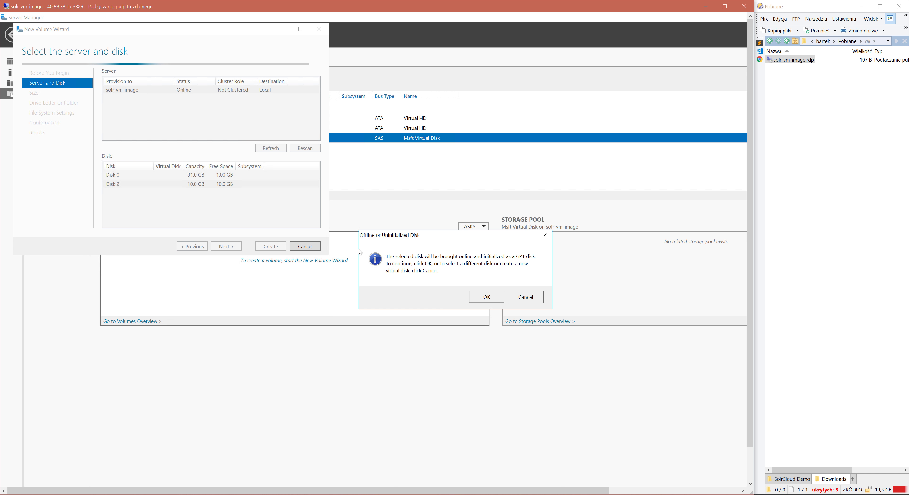
pyautogui.click(493, 296)
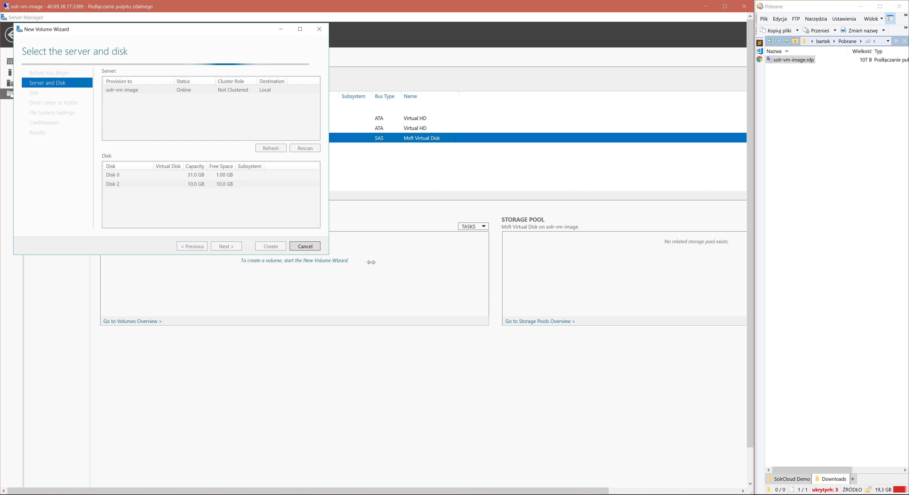
pyautogui.click(227, 245)
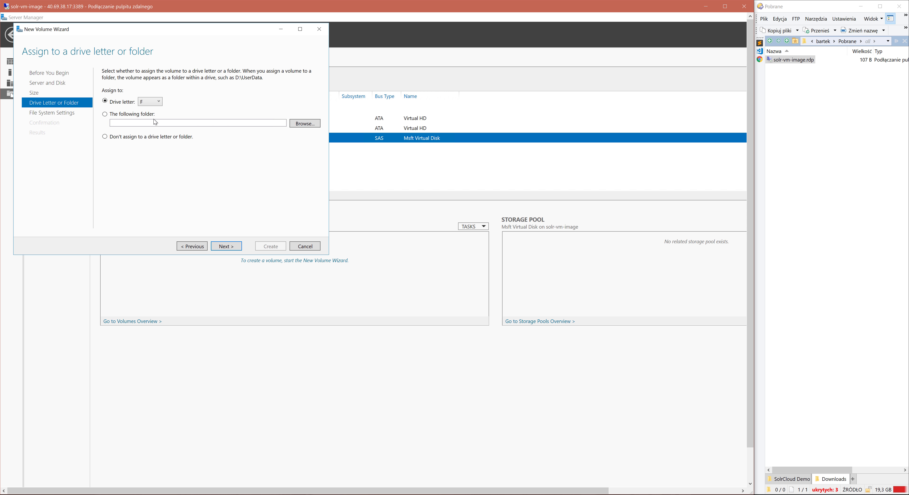
# Create the volume with drive letter F, the NTFS file system and the label Solr, and close the wizard when it completes.
pyautogui.click(229, 246)
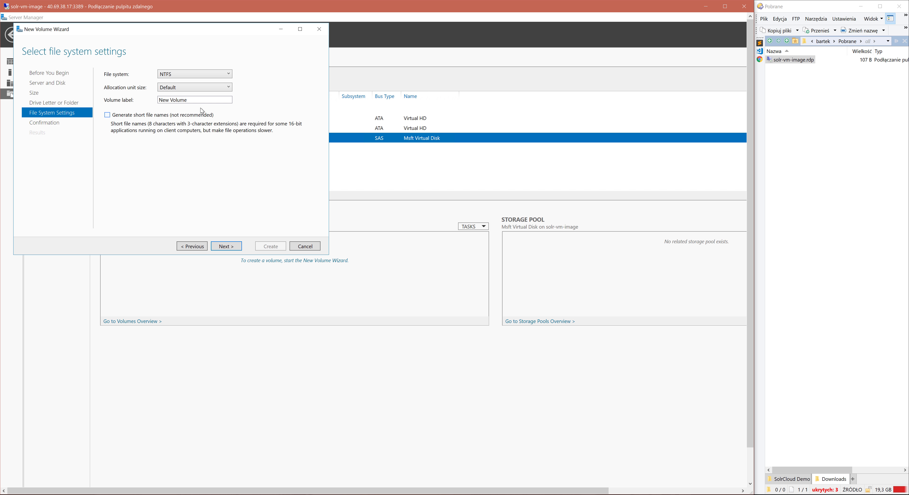
pyautogui.moveTo(195, 98); pyautogui.dragTo(124, 100)
pyautogui.write('Solr')
pyautogui.click(231, 246)
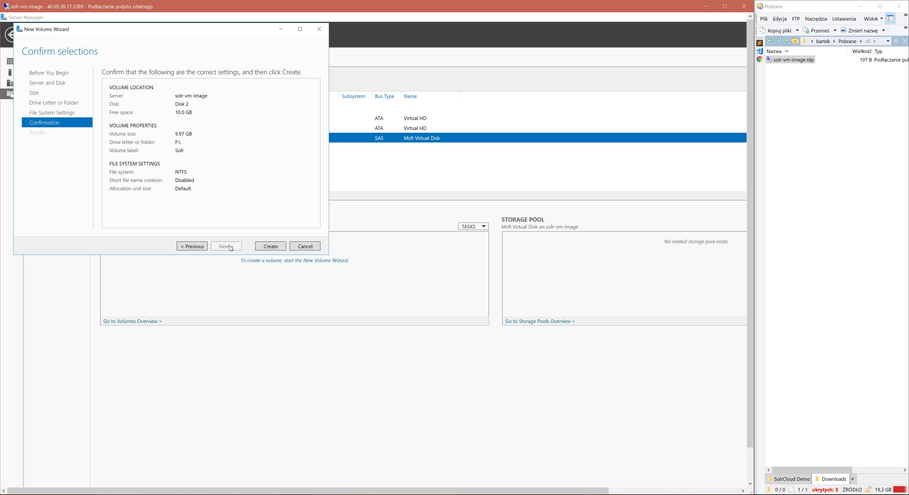
pyautogui.click(273, 247)
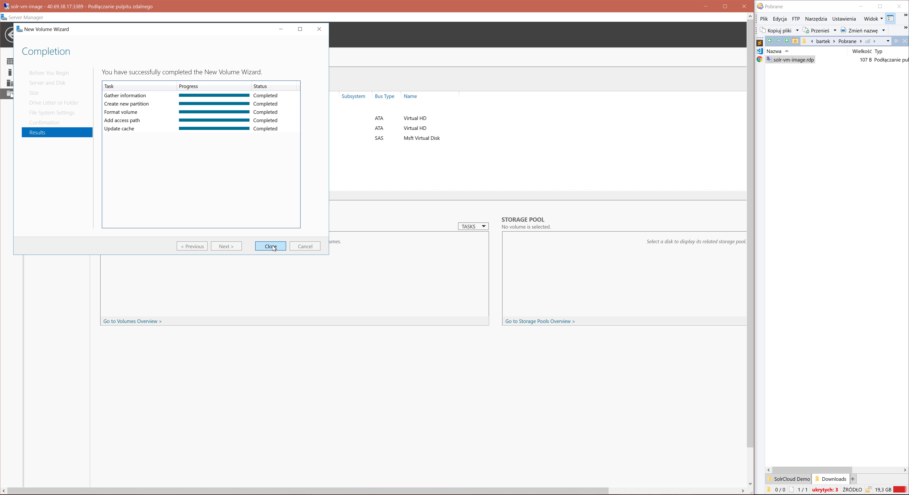
pyautogui.click(270, 247)
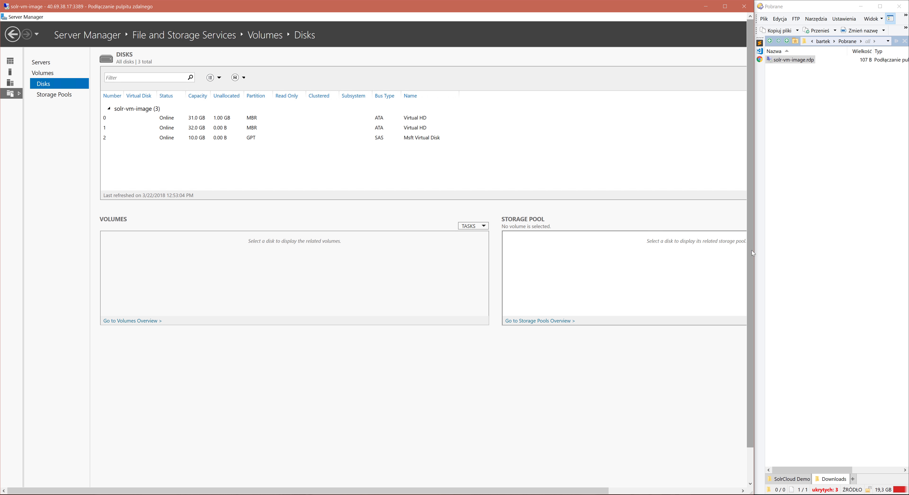
# Open the Solr (F:) drive in File Explorer on the remote machine, closing the extra Explorer window.
pyautogui.moveTo(753, 250); pyautogui.dragTo(750, 293)
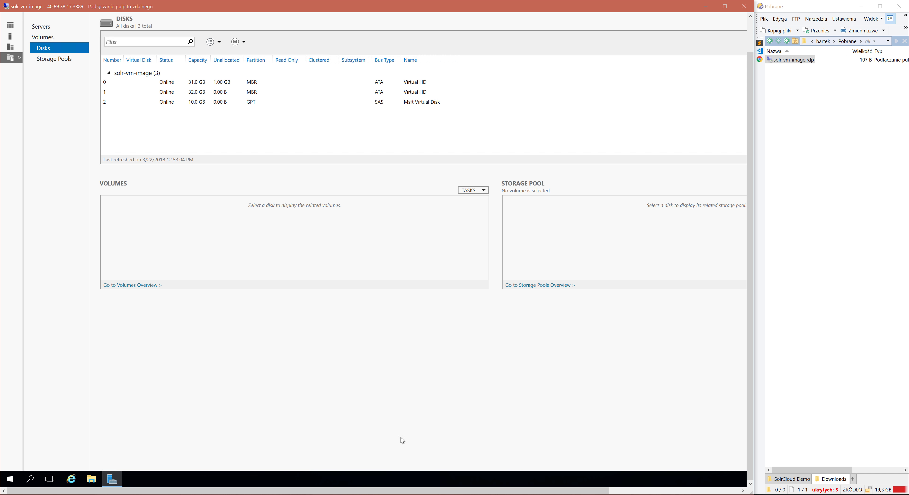
pyautogui.click(92, 479)
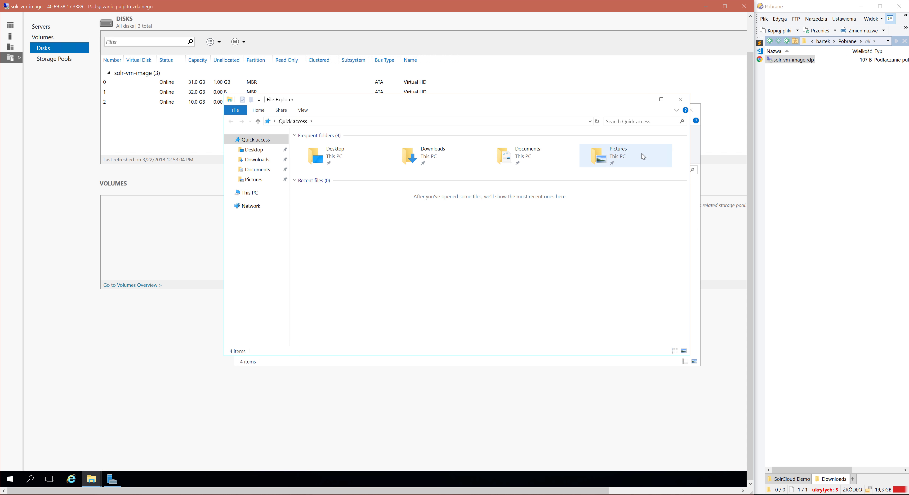
pyautogui.click(680, 100)
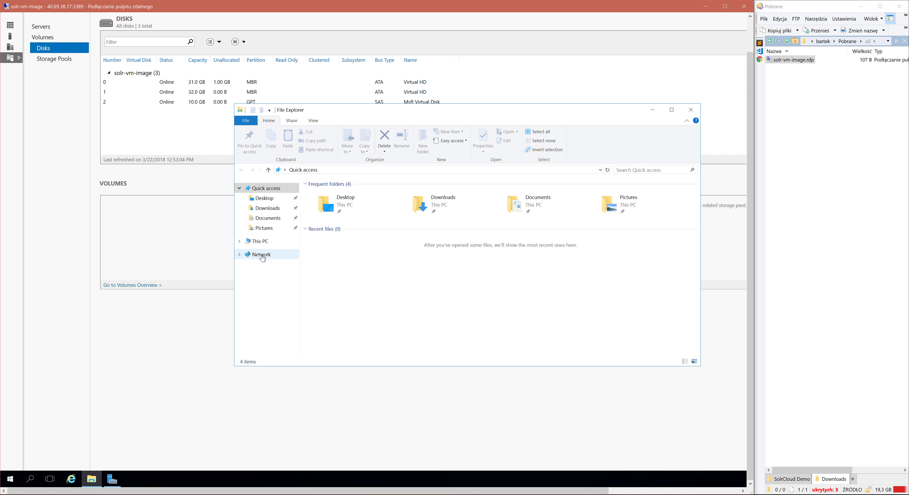
pyautogui.click(260, 242)
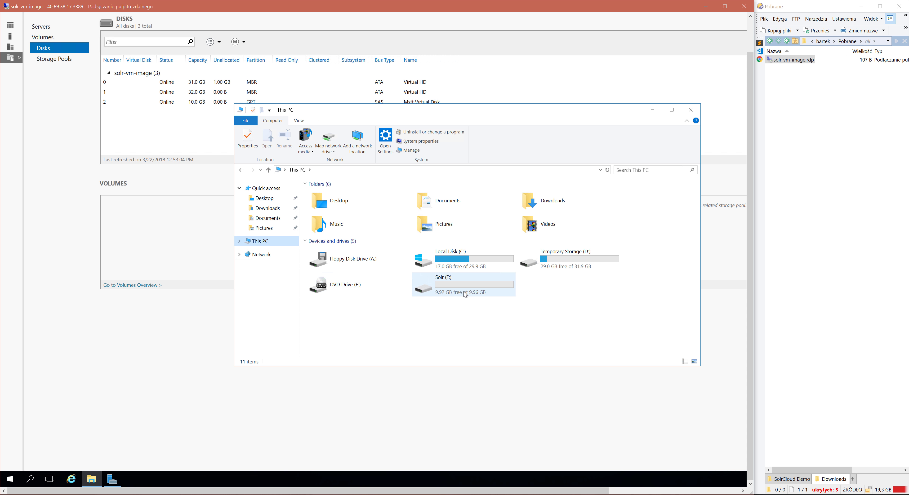
pyautogui.doubleClick(465, 292)
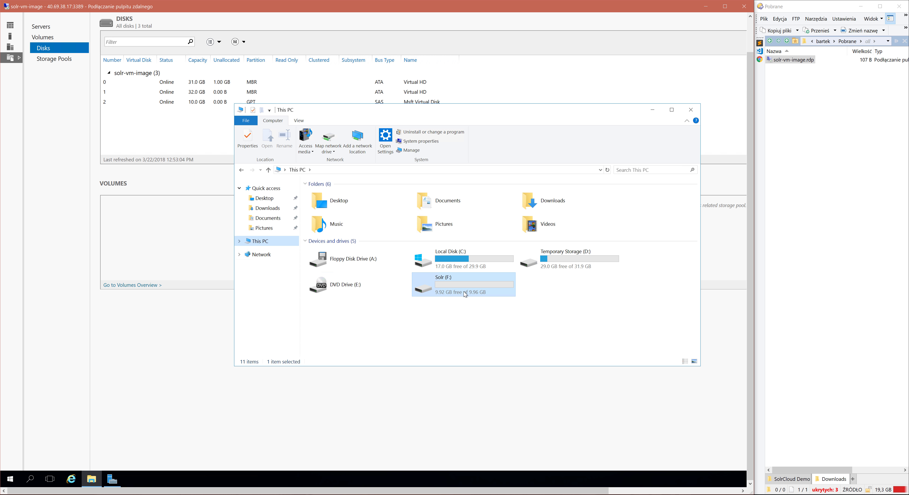
# Copy the JRE installer and the nssm-2.24, solr-6.6.2 and zookeeper-3.4.11 archives from the local SolrCloud Demo folder to the remote F: drive.
pyautogui.click(794, 479)
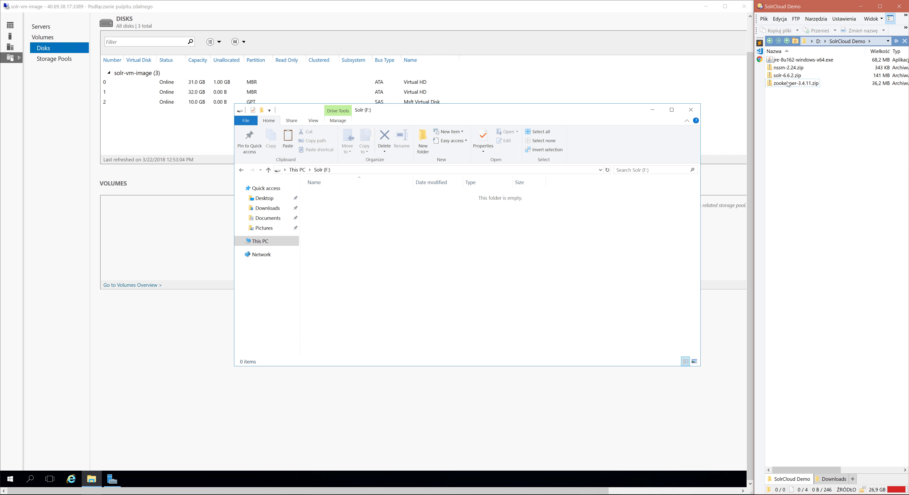
pyautogui.click(782, 60)
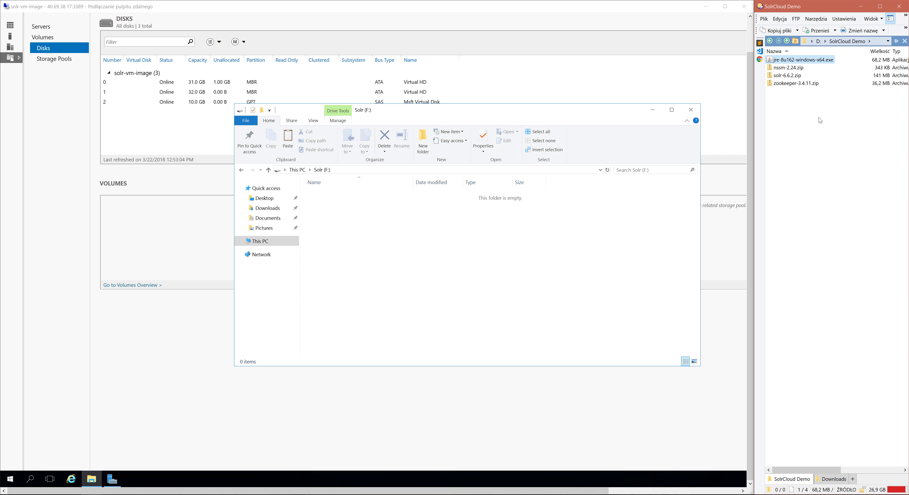
pyautogui.moveTo(821, 121); pyautogui.dragTo(775, 58)
pyautogui.hotkey('ctrl', 'c')
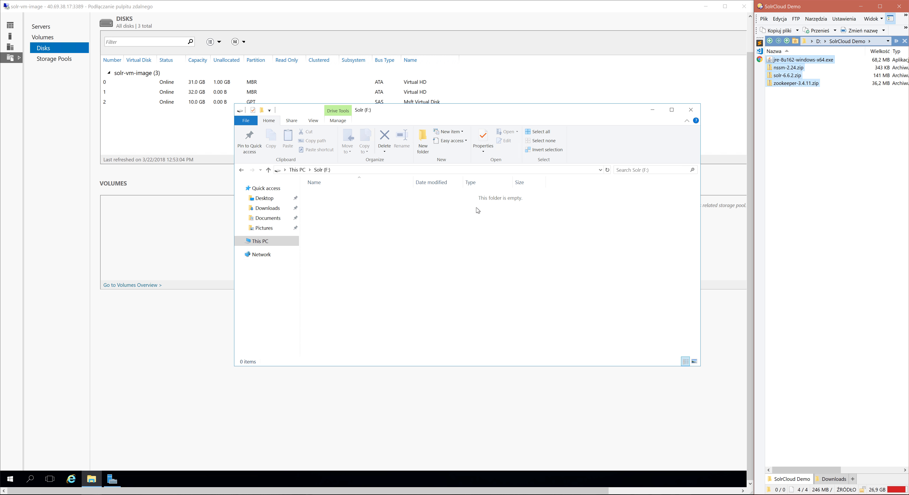
pyautogui.click(393, 241)
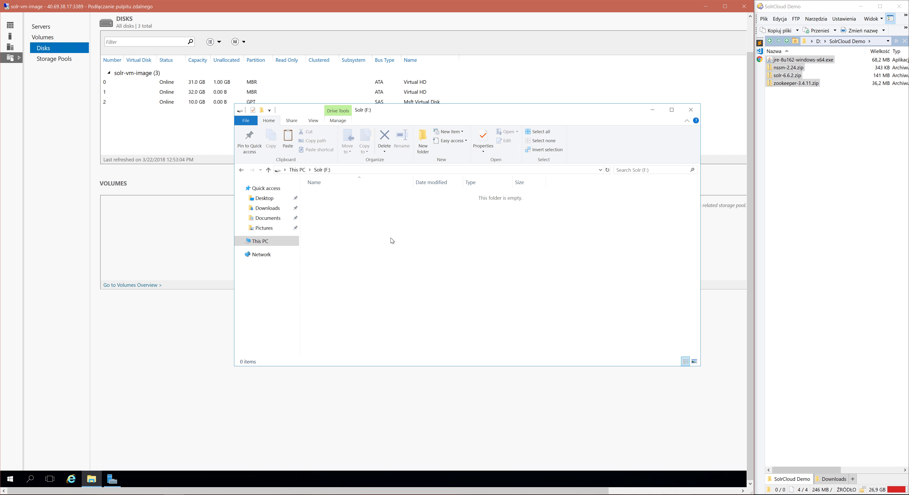
pyautogui.hotkey('ctrl', 'v')
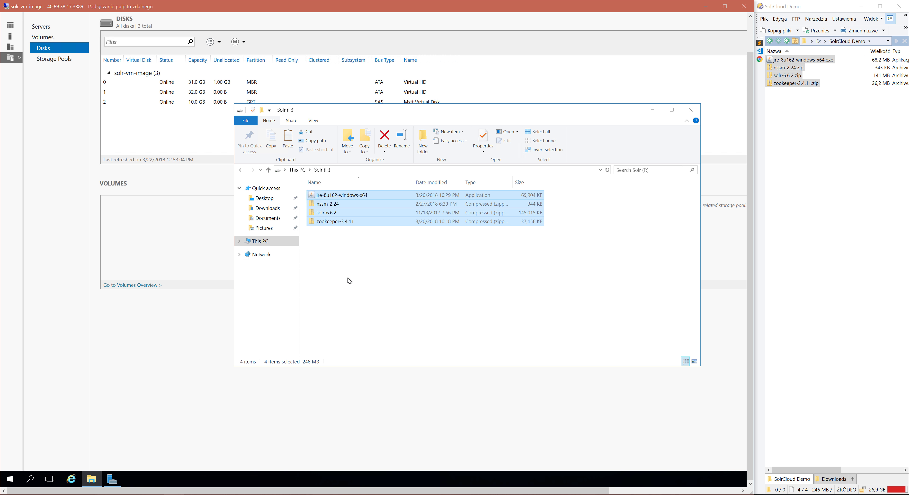
# Install Java from jre-8u162-windows-x64 in the default destination folder and close the installer.
pyautogui.click(329, 195)
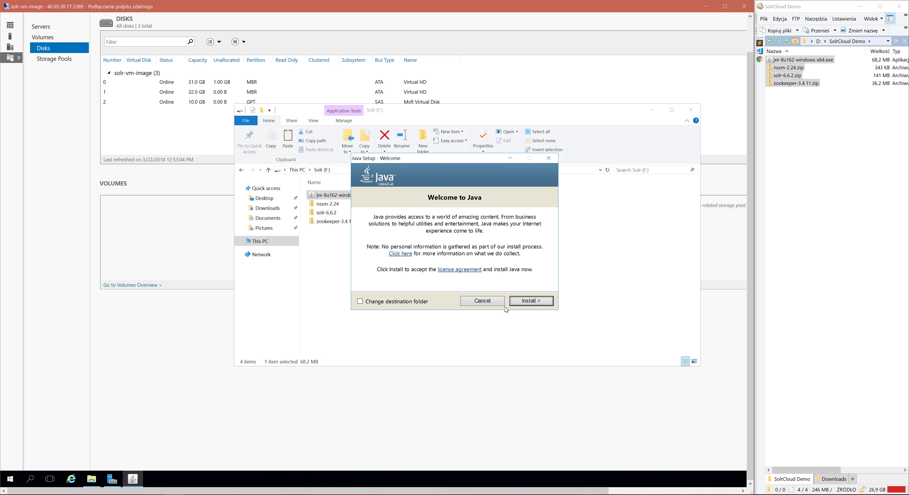
pyautogui.click(529, 302)
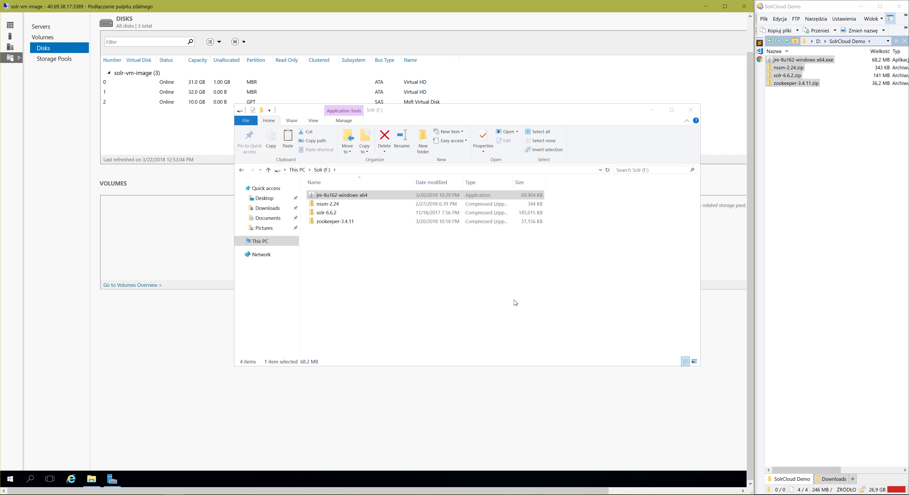
pyautogui.click(516, 303)
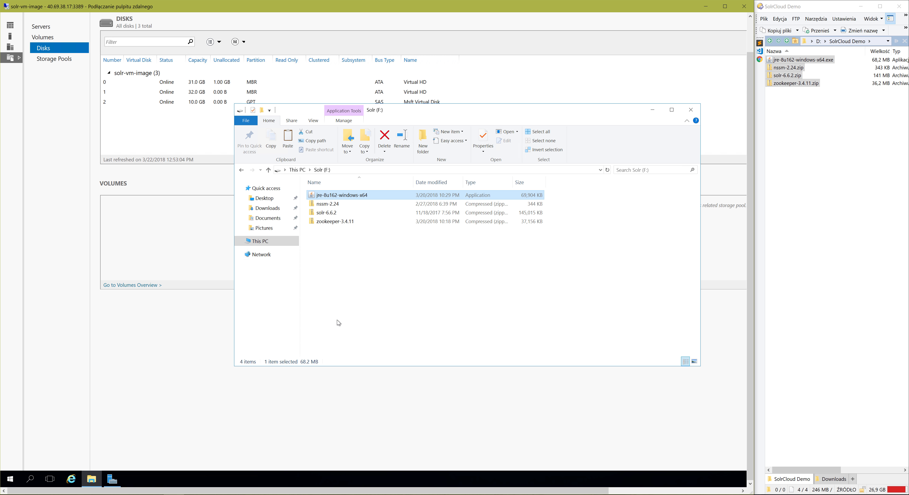
# Open a command prompt on the remote machine and begin the command setx -m JAVA_HOME without running it.
pyautogui.click(14, 479)
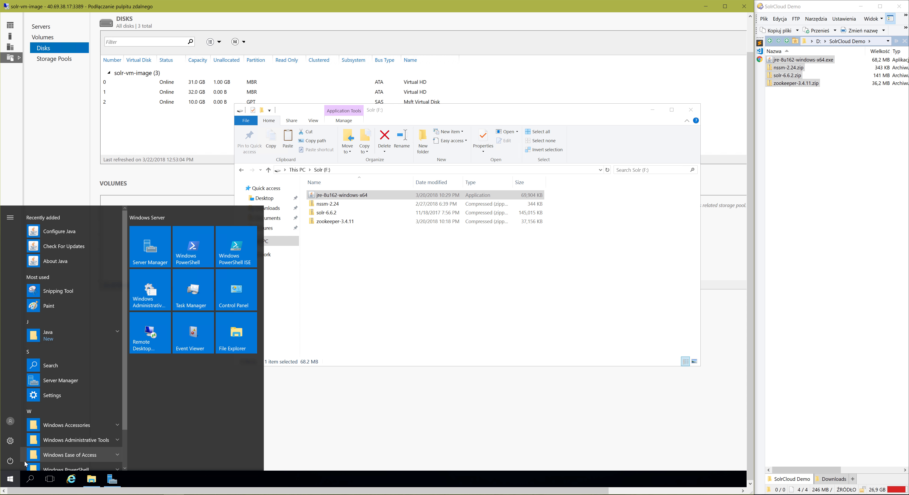
pyautogui.write('s')
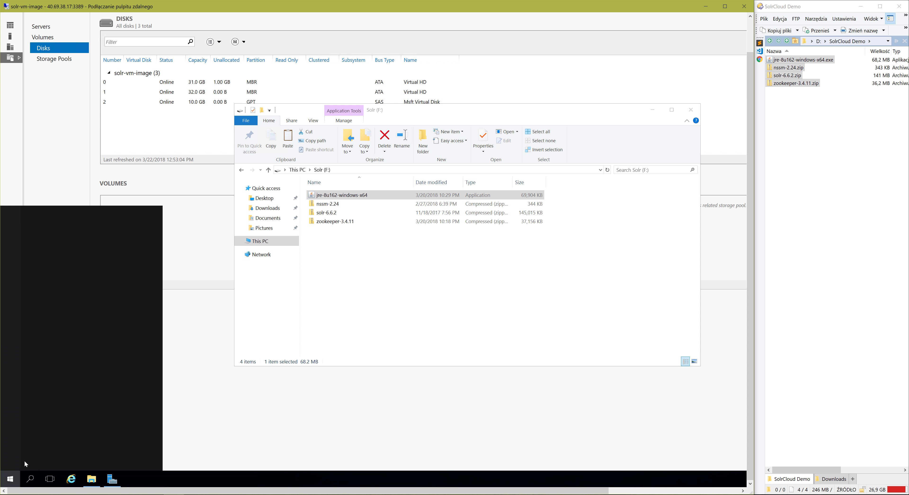
pyautogui.write('md')
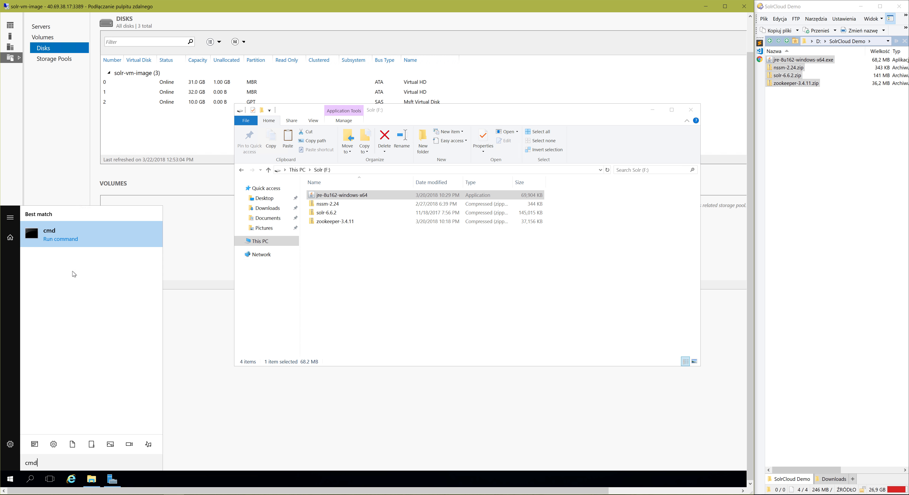
pyautogui.click(60, 236)
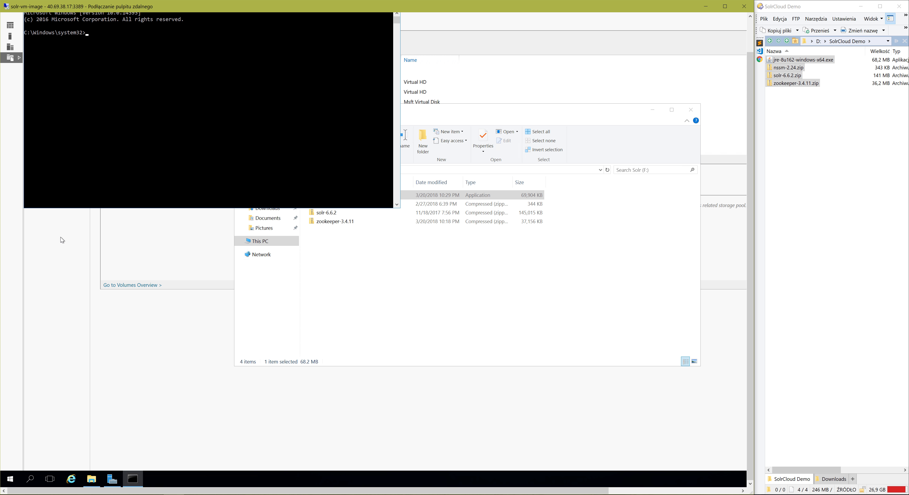
pyautogui.write('stem32>setx -m JAVA_HOME')
# Browse to C:\Program Files\Java\jre1.8.0_162 on the remote machine and copy the folder's full path.
pyautogui.click(341, 268)
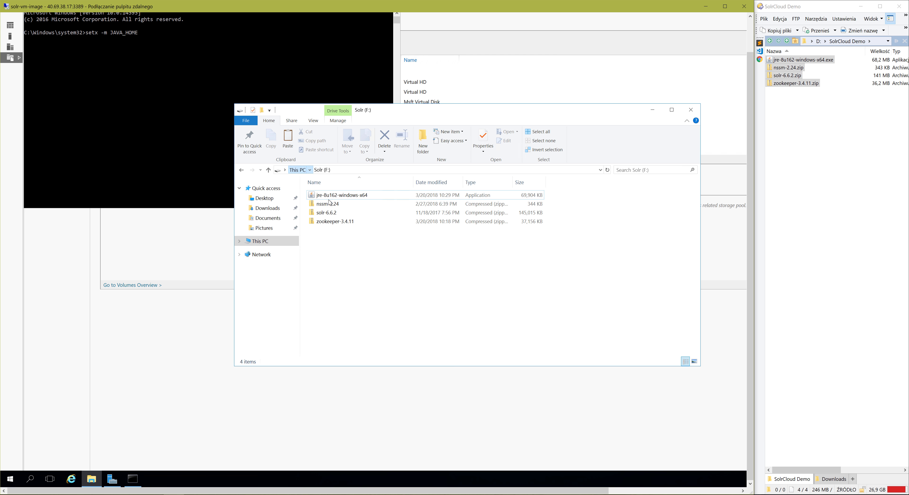
pyautogui.click(298, 170)
pyautogui.doubleClick(437, 260)
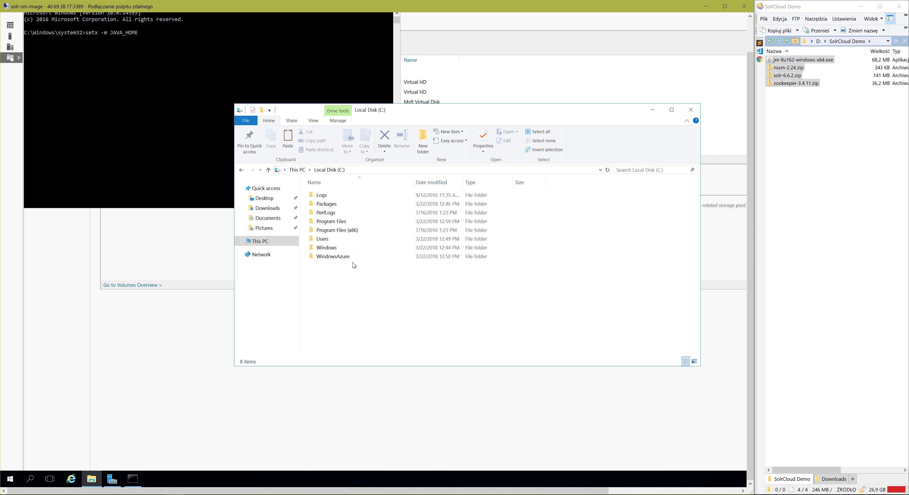
pyautogui.doubleClick(332, 222)
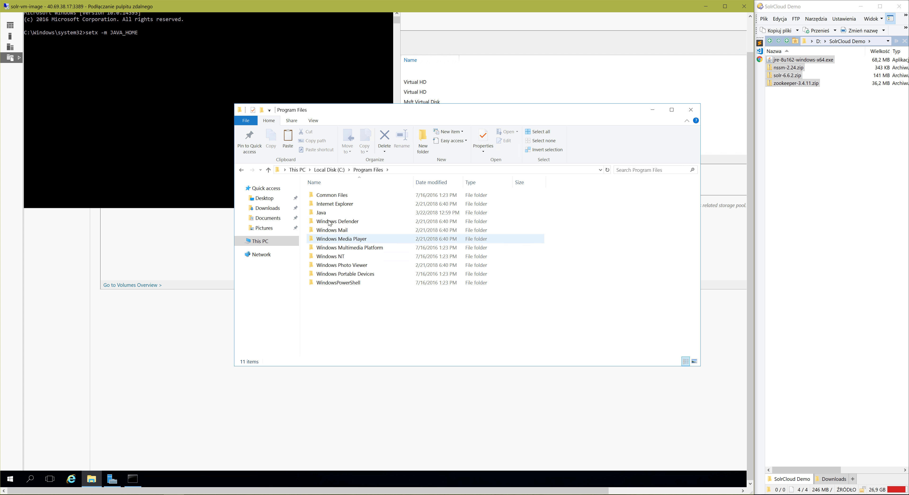
pyautogui.doubleClick(388, 213)
pyautogui.doubleClick(414, 196)
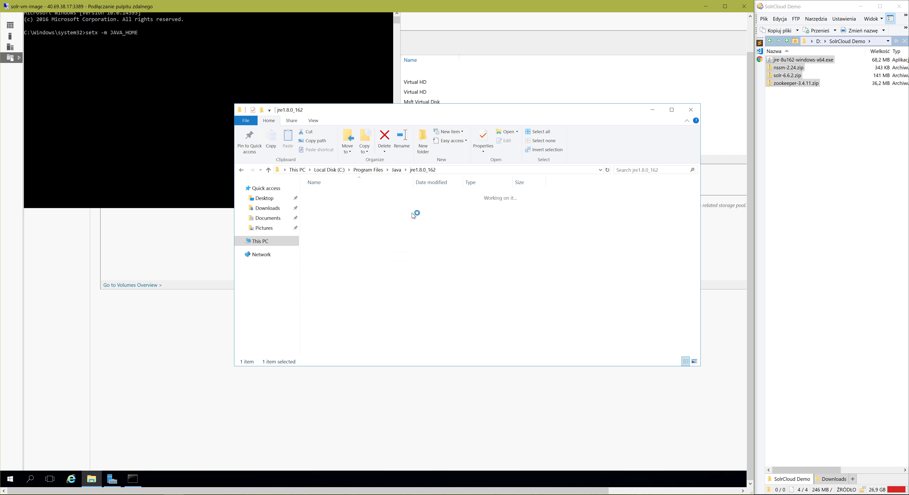
pyautogui.click(284, 169)
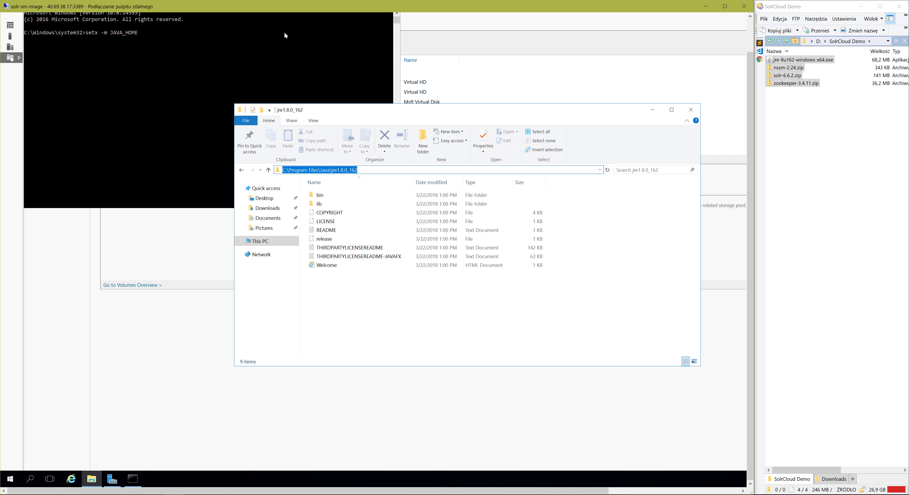
# Complete the pending setx -m JAVA_HOME command with the quoted path "C:\Program Files\Java\jre1.8.0_162" and run it.
pyautogui.click(242, 52)
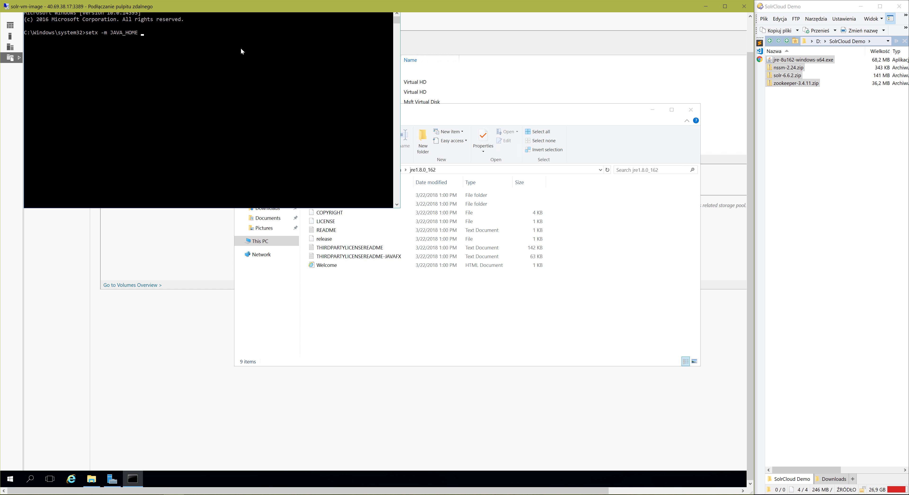
pyautogui.write('"')
pyautogui.hotkey('ctrl', 'v')
pyautogui.press('Return')
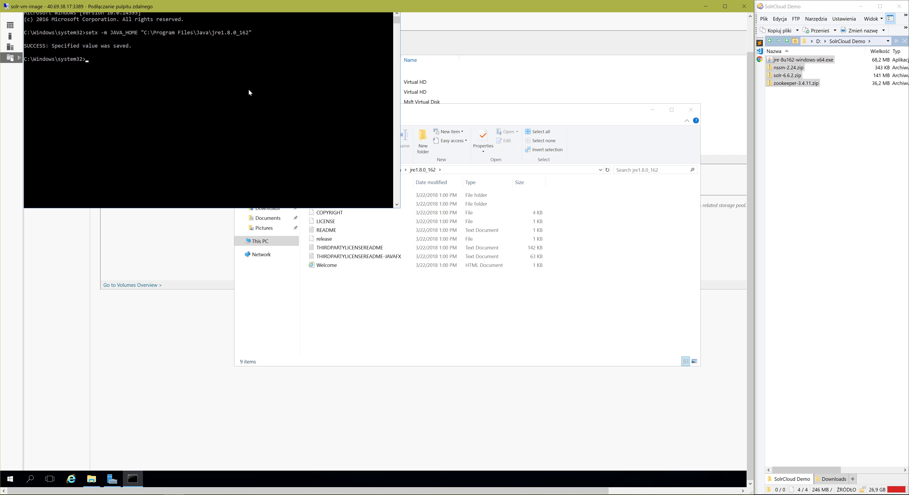
# Extract the zookeeper-3.4.11 archive on the Solr (F:) drive directly to F:\ without showing the extracted files when complete.
pyautogui.click(421, 317)
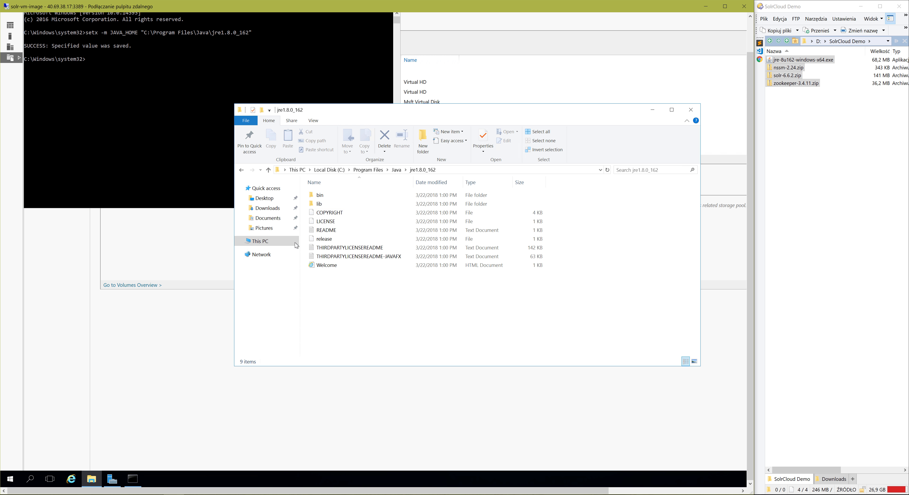
pyautogui.click(269, 246)
pyautogui.doubleClick(495, 294)
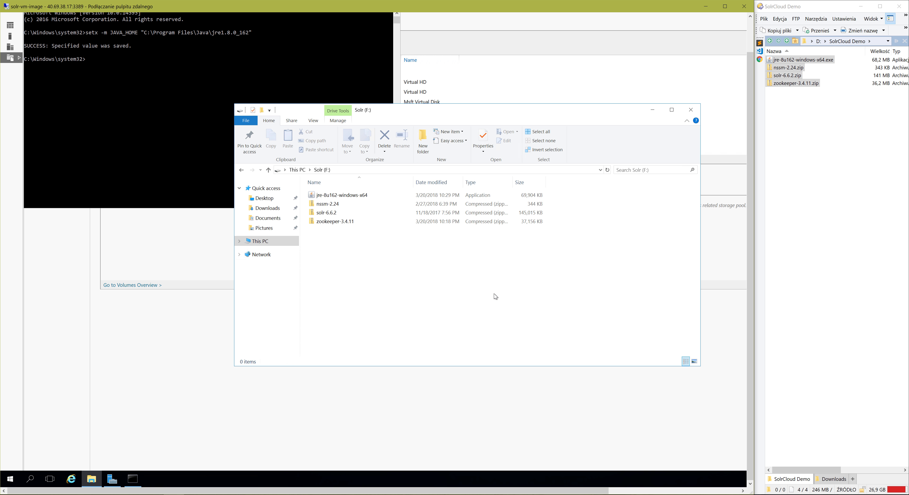
pyautogui.click(343, 220)
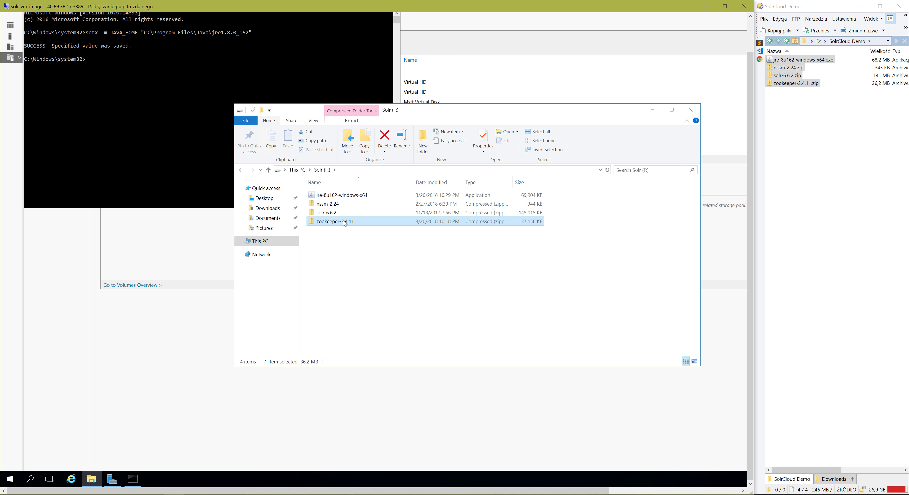
pyautogui.rightClick(343, 221)
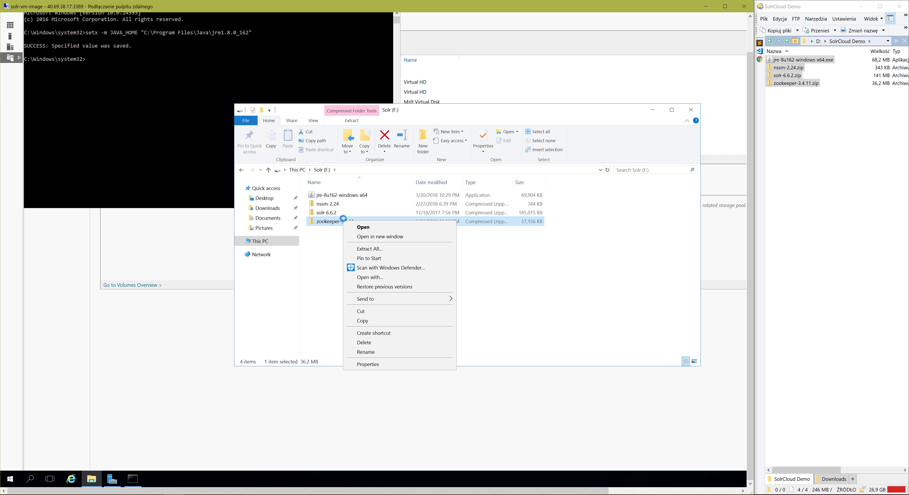
pyautogui.click(364, 249)
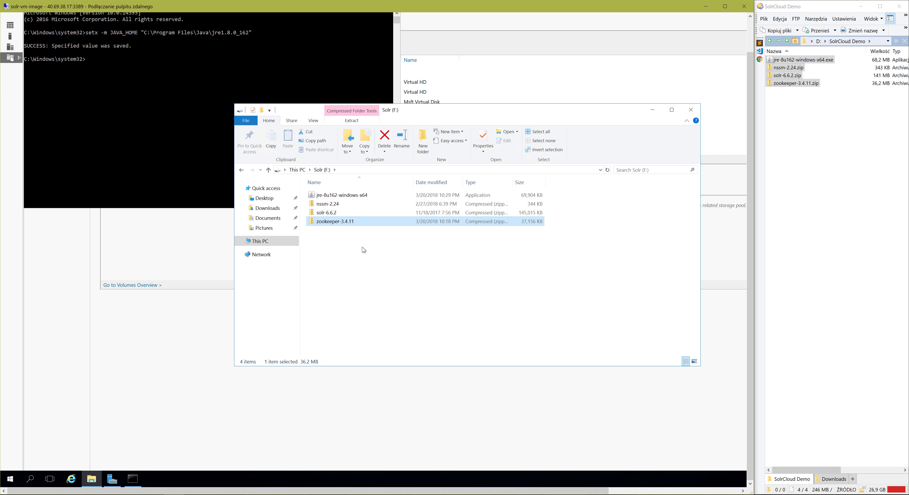
pyautogui.click(387, 187)
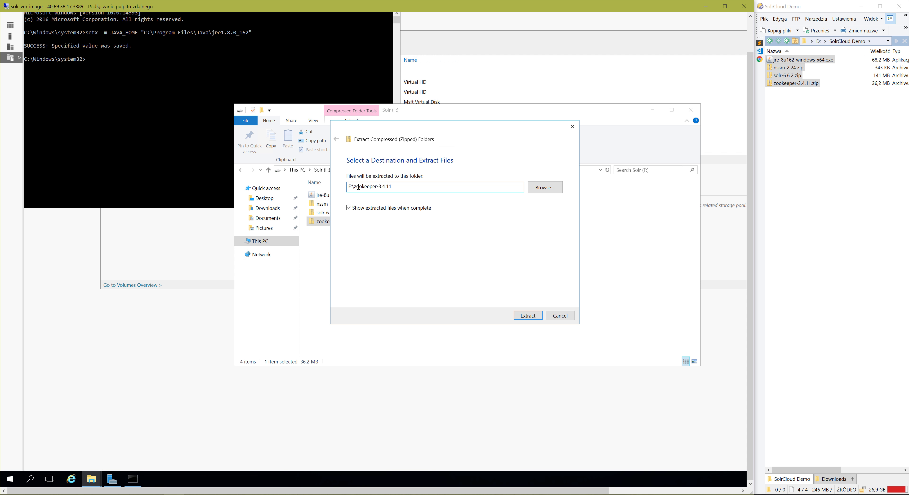
pyautogui.moveTo(354, 188); pyautogui.dragTo(390, 202)
pyautogui.write('z')
pyautogui.press('BackSpace')
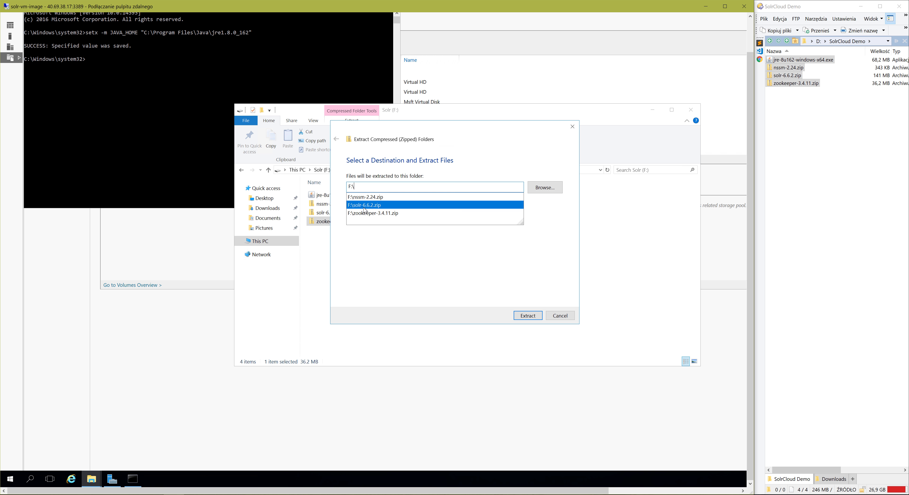
pyautogui.click(369, 255)
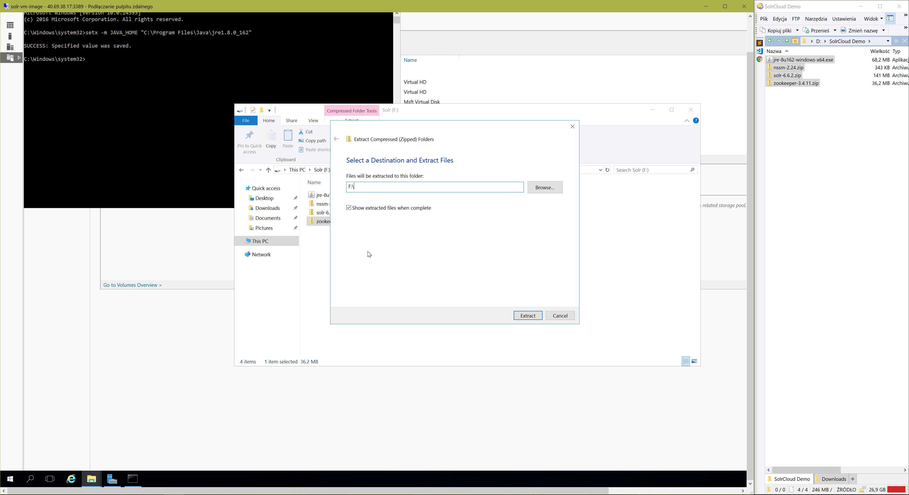
pyautogui.click(528, 316)
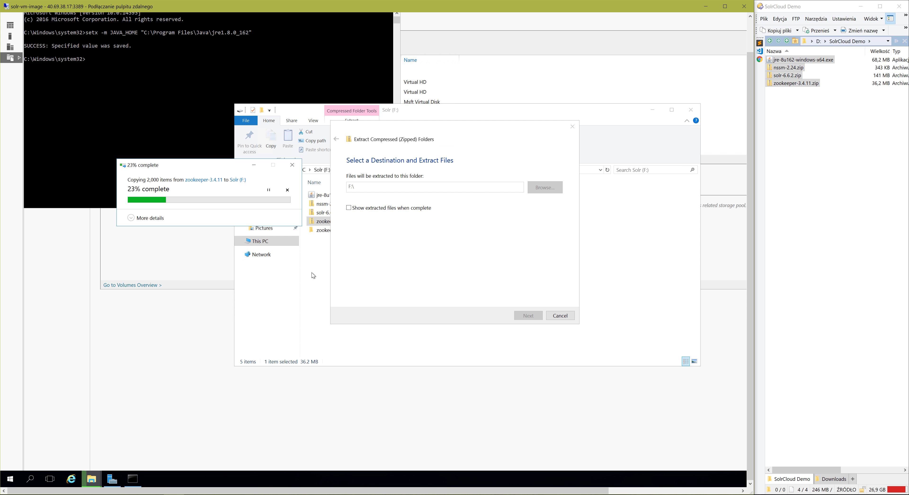
# Extract the solr-6.6.2 archive directly to F:\ with the option to show extracted files turned off.
pyautogui.rightClick(319, 213)
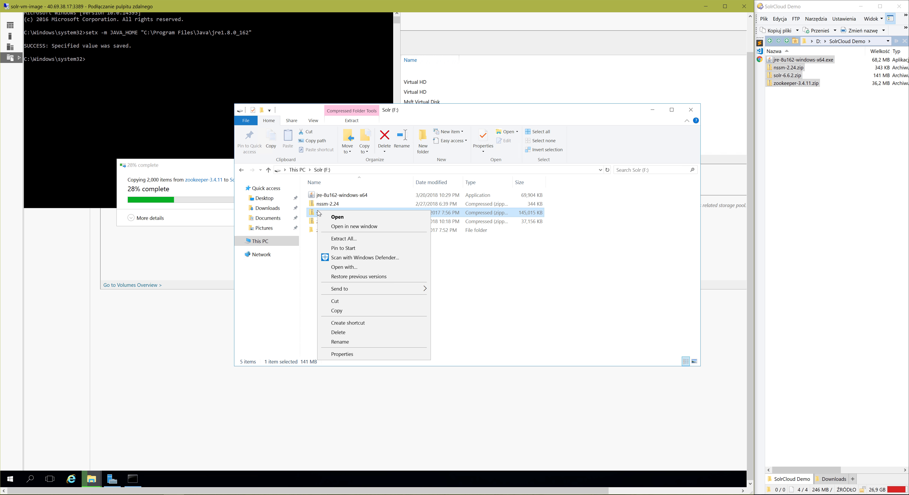
pyautogui.click(335, 239)
pyautogui.click(357, 189)
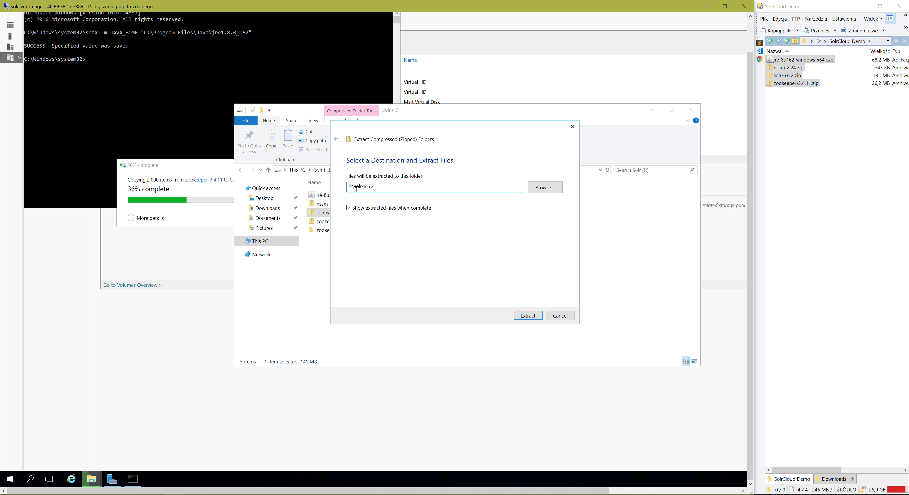
pyautogui.moveTo(354, 188); pyautogui.dragTo(443, 193)
pyautogui.press('BackSpace')
pyautogui.click(365, 236)
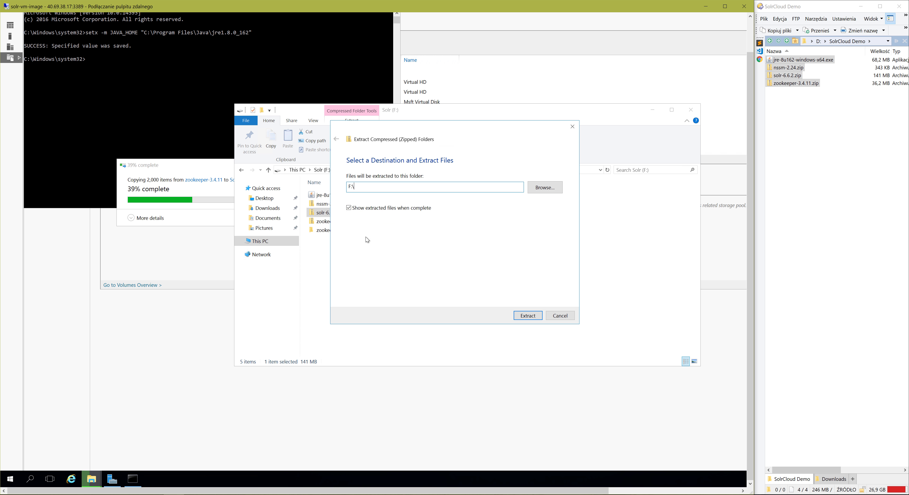
pyautogui.click(368, 210)
pyautogui.click(528, 316)
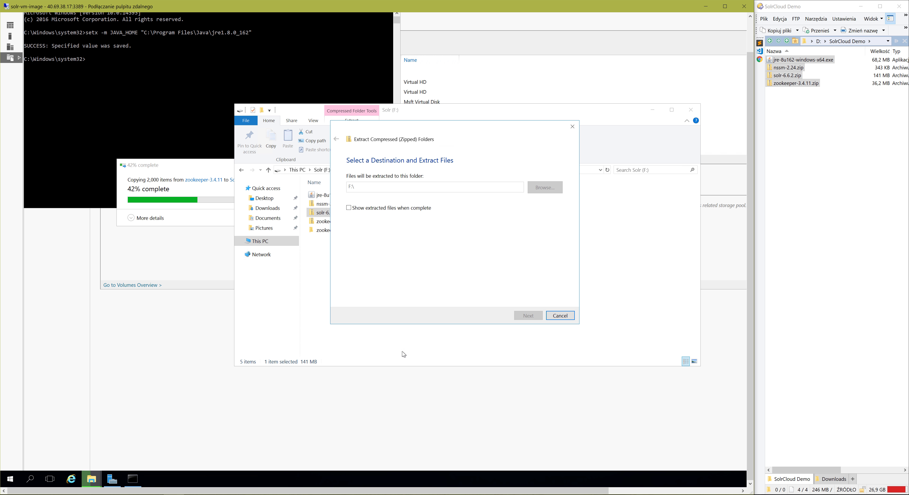
# Extract the nssm-2.24 archive directly to F:\ with the option to show extracted files turned off.
pyautogui.click(367, 347)
pyautogui.rightClick(323, 204)
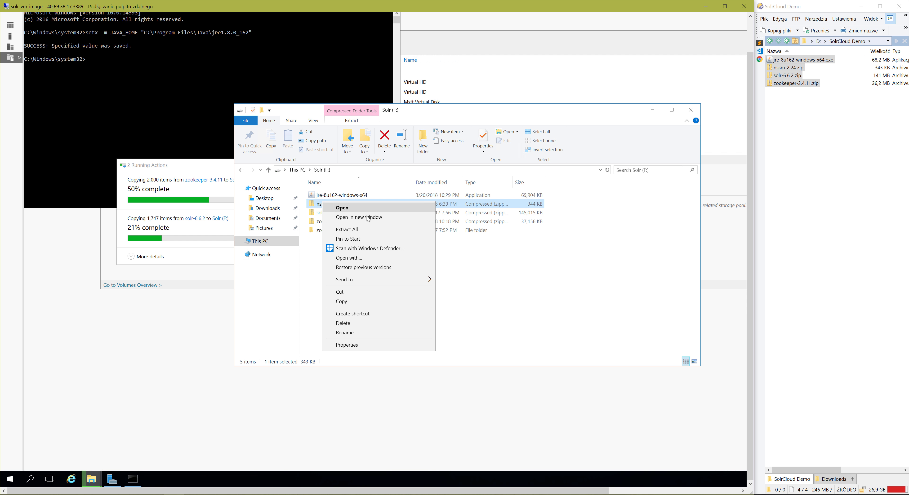
pyautogui.click(358, 230)
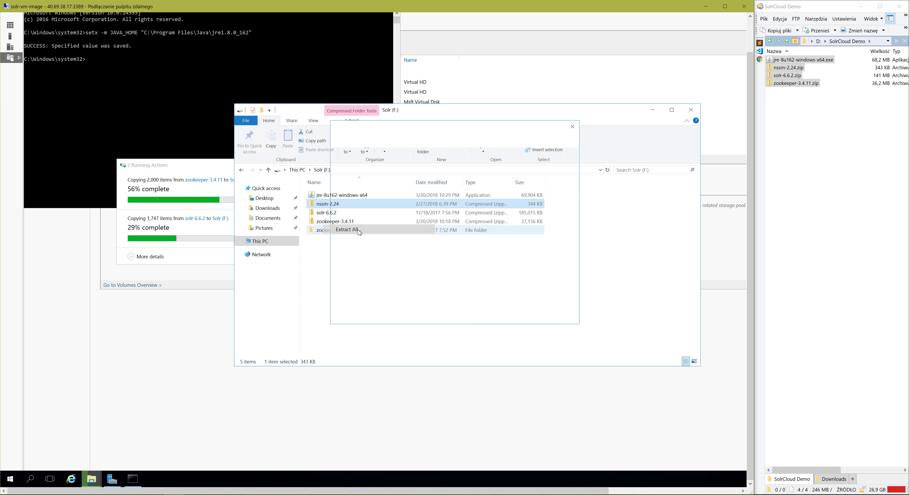
pyautogui.moveTo(355, 188); pyautogui.dragTo(428, 194)
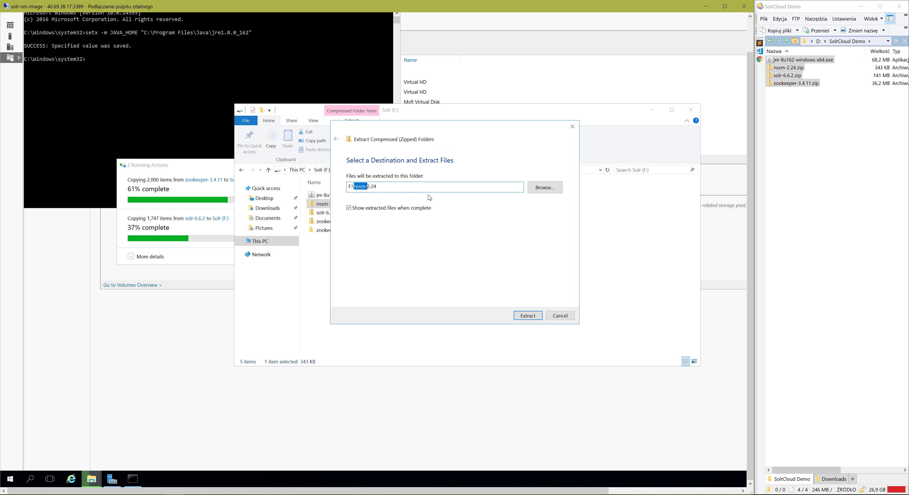
pyautogui.press('Delete')
pyautogui.click(401, 268)
pyautogui.click(392, 208)
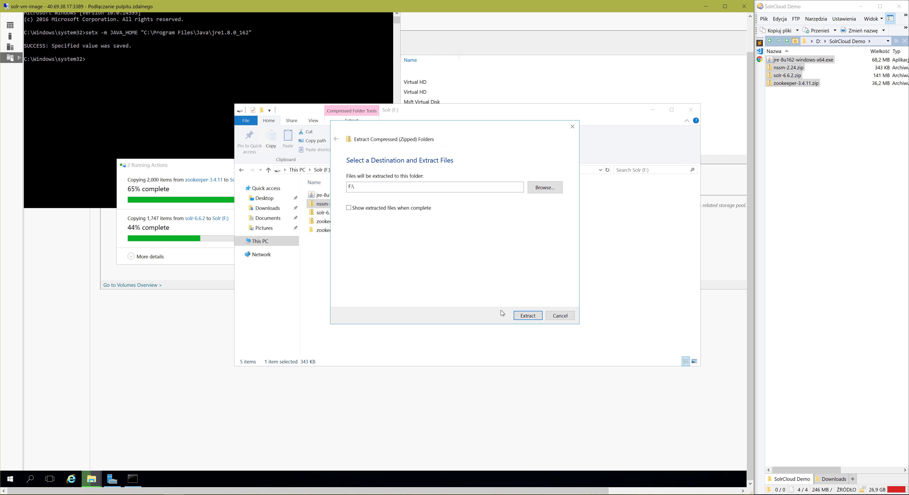
pyautogui.click(528, 315)
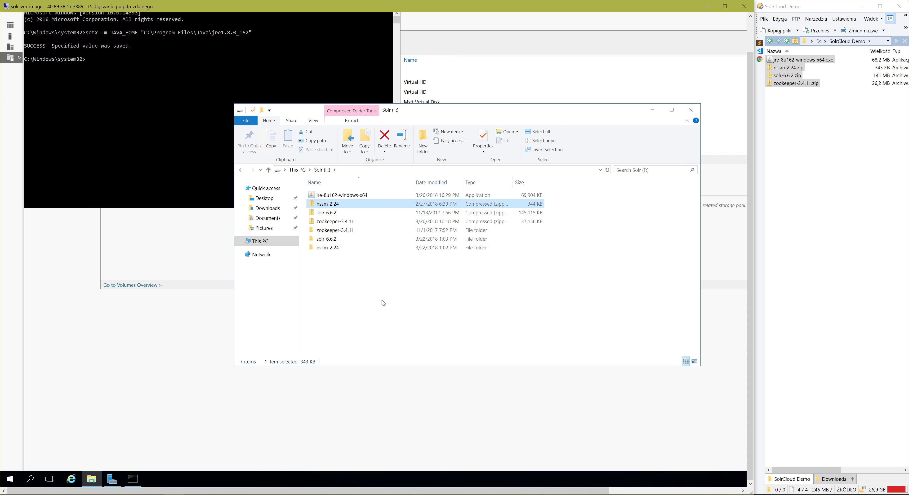
# Duplicate zoo_sample.cfg in the conf folder of zookeeper-3.4.11 and rename the copy zoo.cfg.
pyautogui.doubleClick(341, 231)
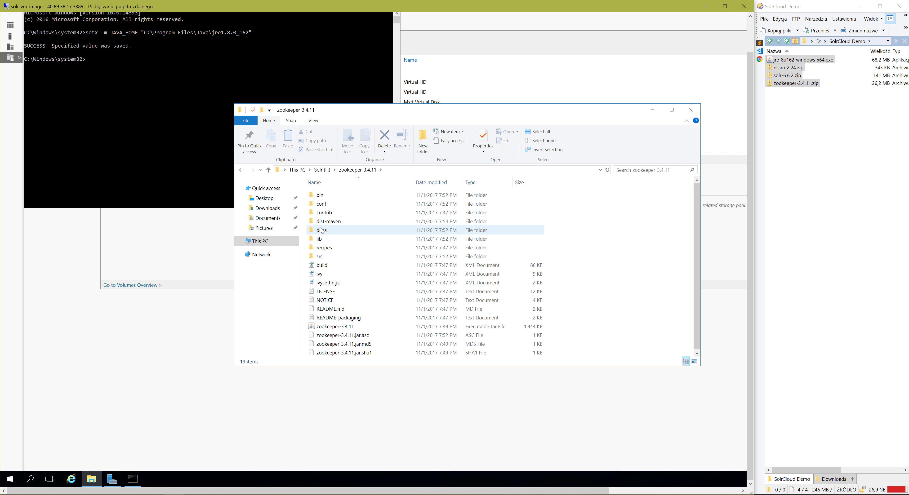
pyautogui.doubleClick(322, 205)
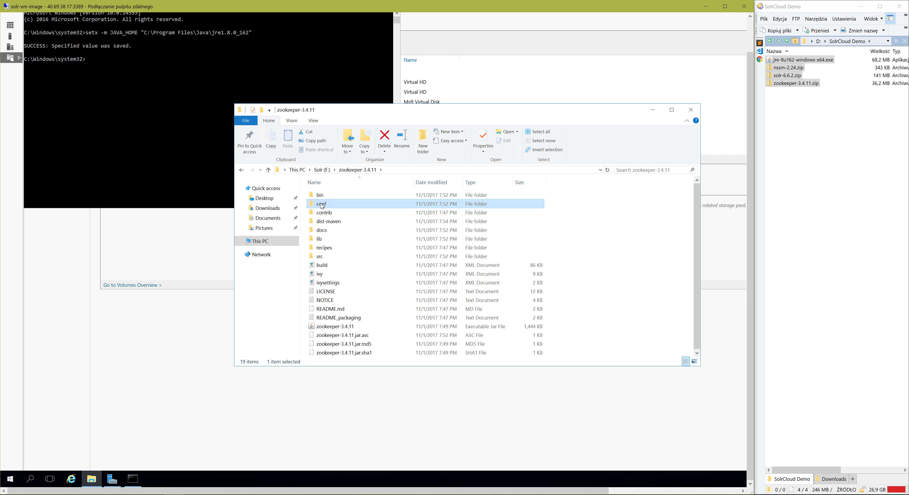
pyautogui.click(316, 213)
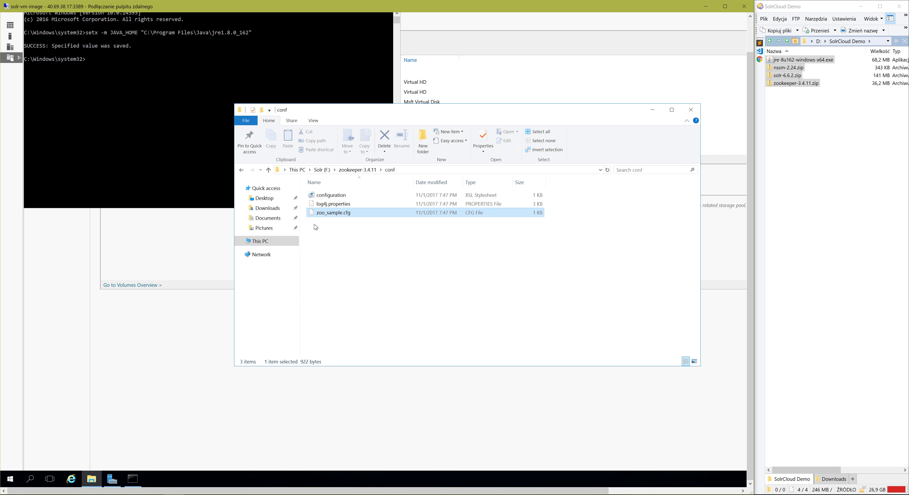
pyautogui.hotkey('ctrl', 'c')
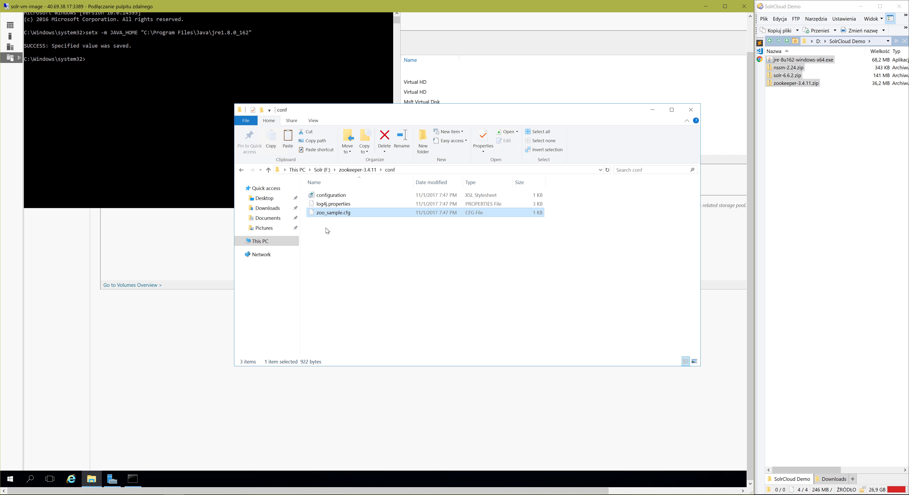
pyautogui.hotkey('ctrl', 'v')
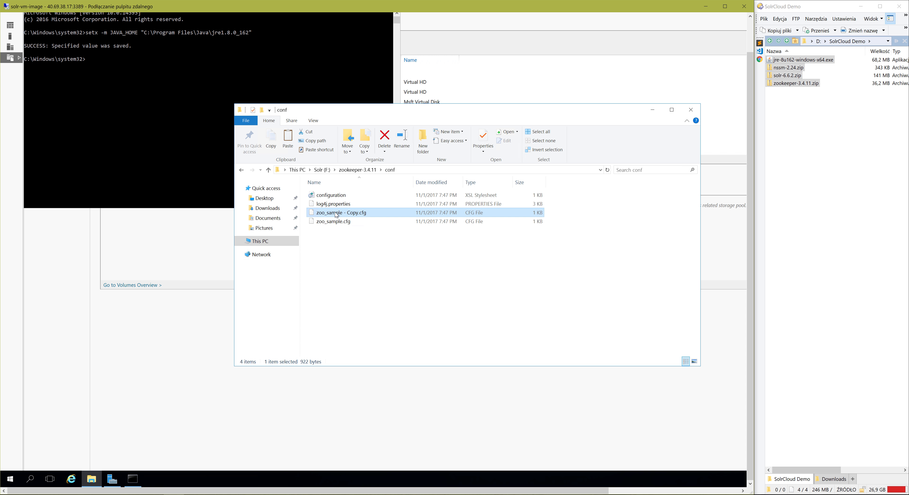
pyautogui.press('F2')
pyautogui.click(359, 214)
pyautogui.press('BackSpace')
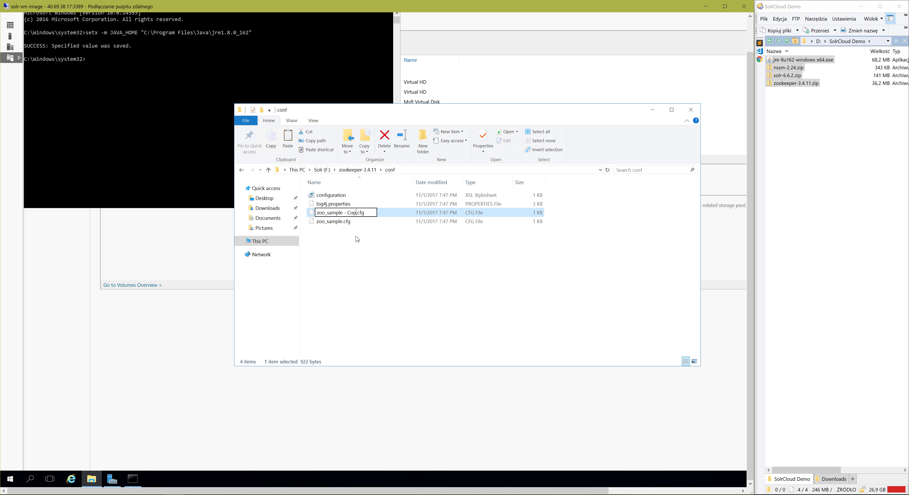
pyautogui.press('Return')
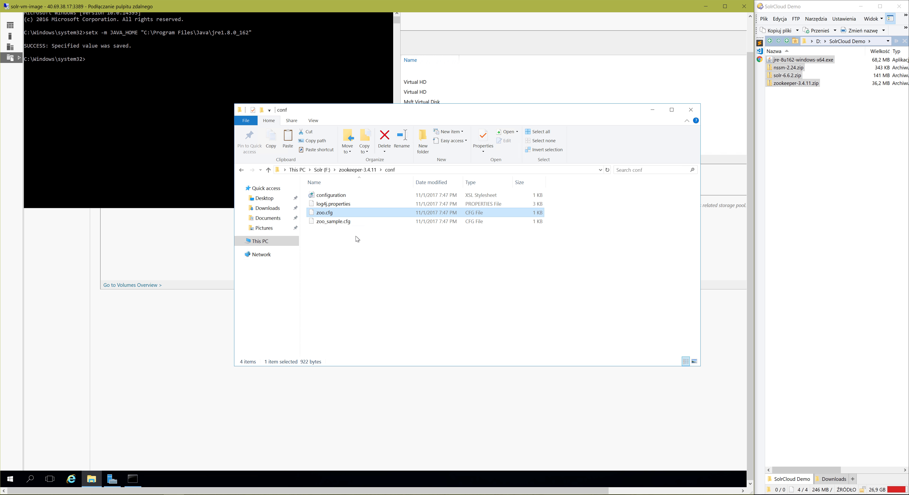
# Open zoo.cfg in WordPad without making it the default app for .cfg files.
pyautogui.rightClick(324, 215)
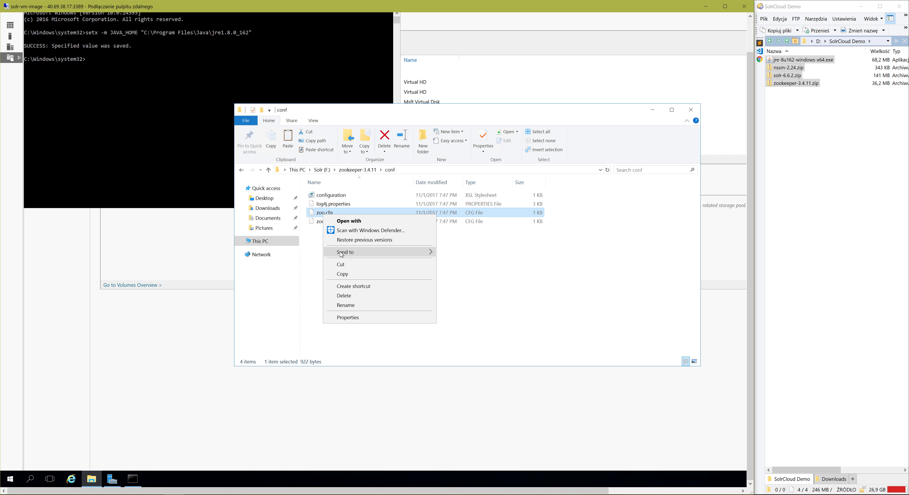
pyautogui.click(374, 221)
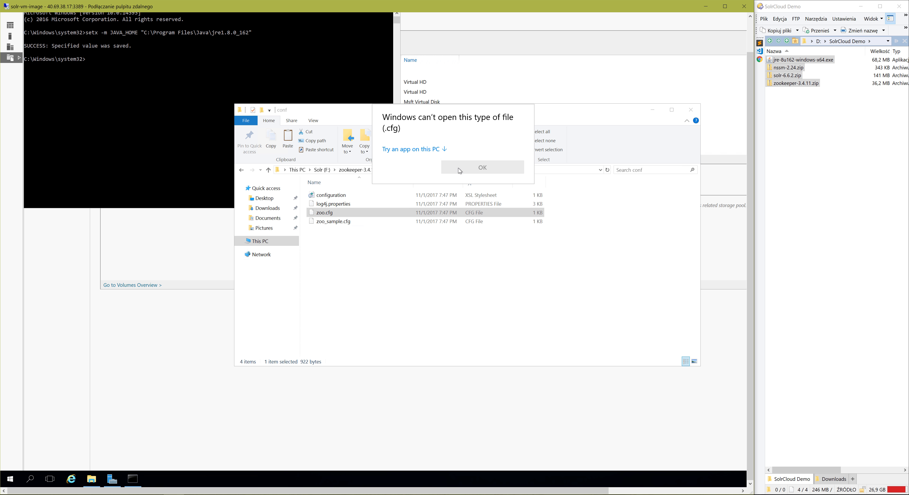
pyautogui.click(406, 150)
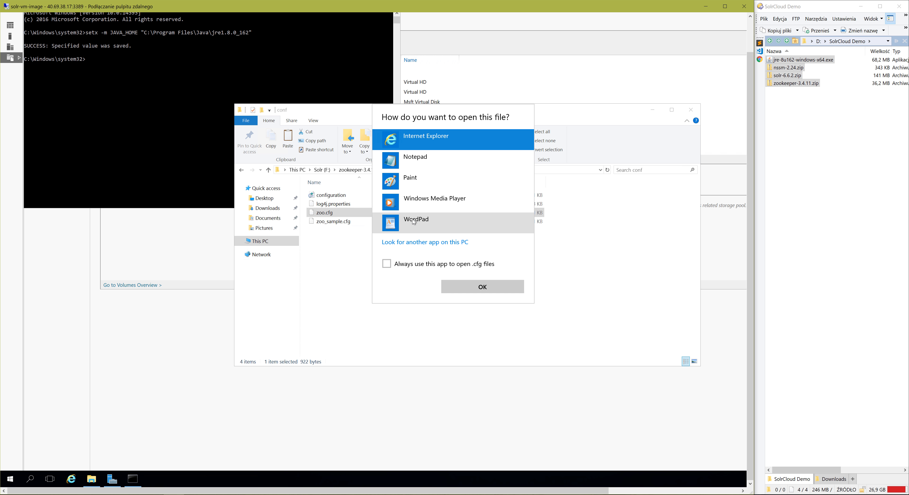
pyautogui.click(415, 222)
pyautogui.click(495, 293)
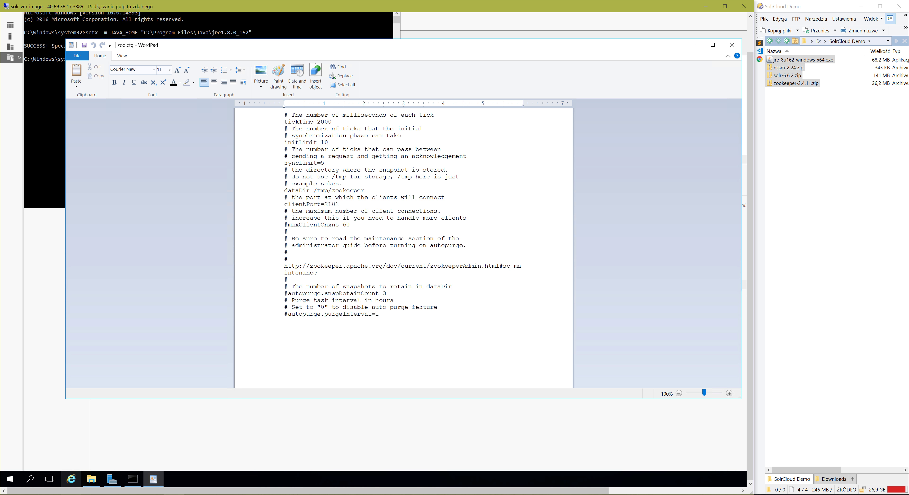
# Replace all text in zoo.cfg with the replicated-mode example from the ZooKeeper Getting Started page, from tickTime through the server.1 line.
pyautogui.click(72, 494)
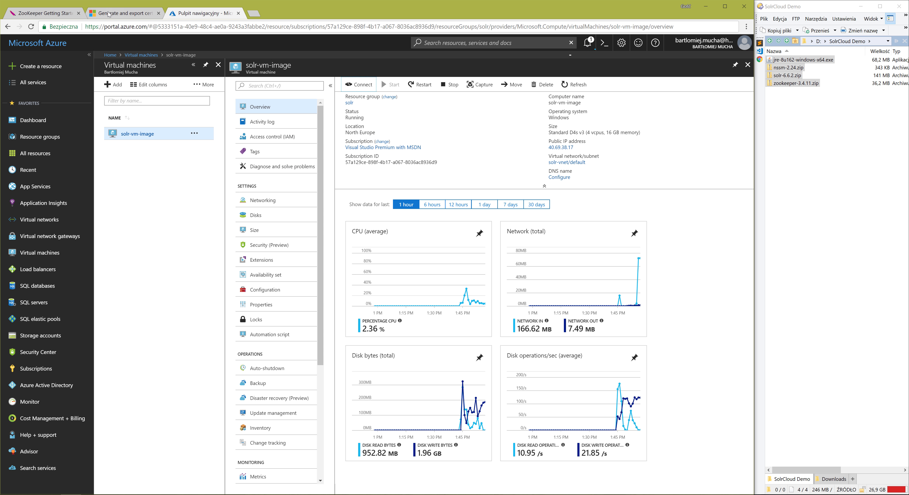
pyautogui.click(45, 14)
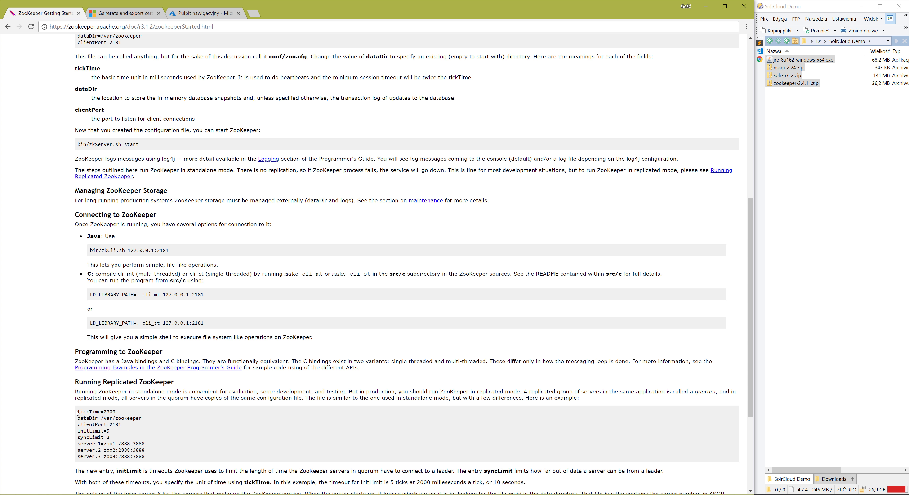
pyautogui.moveTo(77, 412)
pyautogui.mouseDown()
pyautogui.moveTo(122, 421)
pyautogui.moveTo(141, 452)
pyautogui.moveTo(150, 440)
pyautogui.moveTo(108, 432)
pyautogui.moveTo(74, 405)
pyautogui.mouseUp()
pyautogui.hotkey('alt', 'Tab')
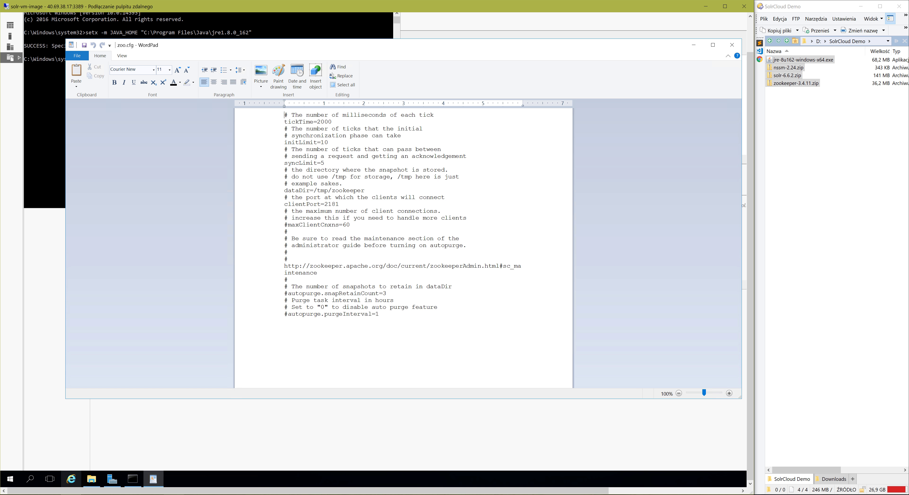
pyautogui.moveTo(383, 315); pyautogui.dragTo(283, 115)
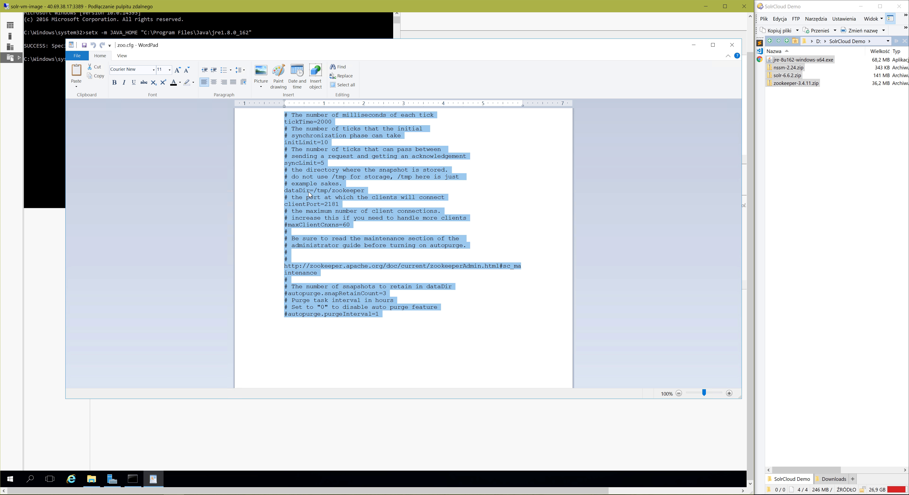
pyautogui.hotkey('ctrl', 'v')
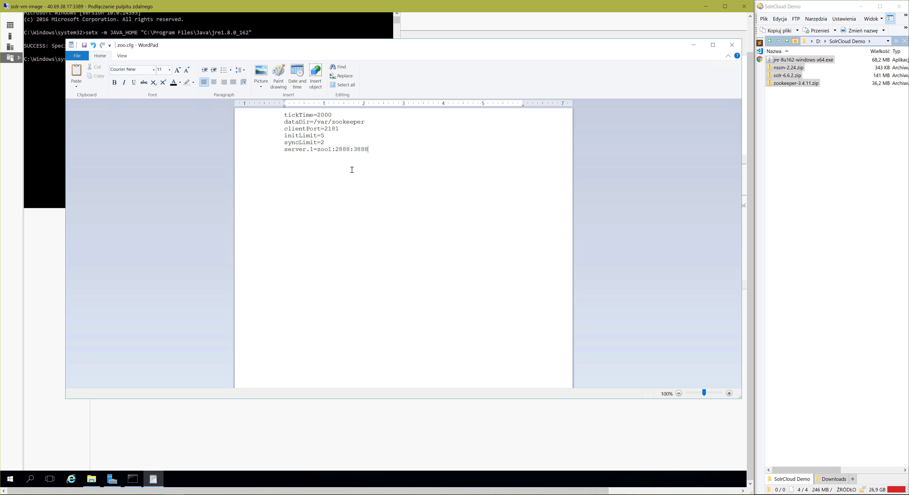
# Create a folder named data inside F:\zookeeper-3.4.11 and open it.
pyautogui.click(91, 479)
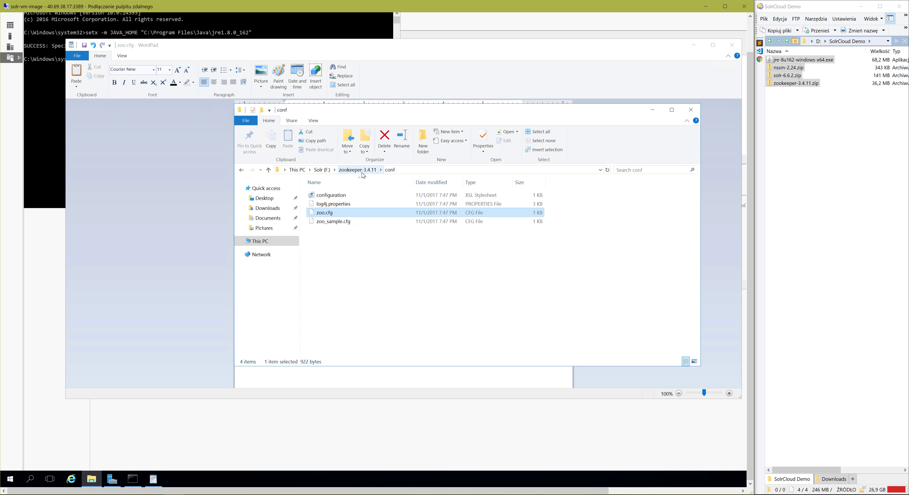
pyautogui.click(358, 169)
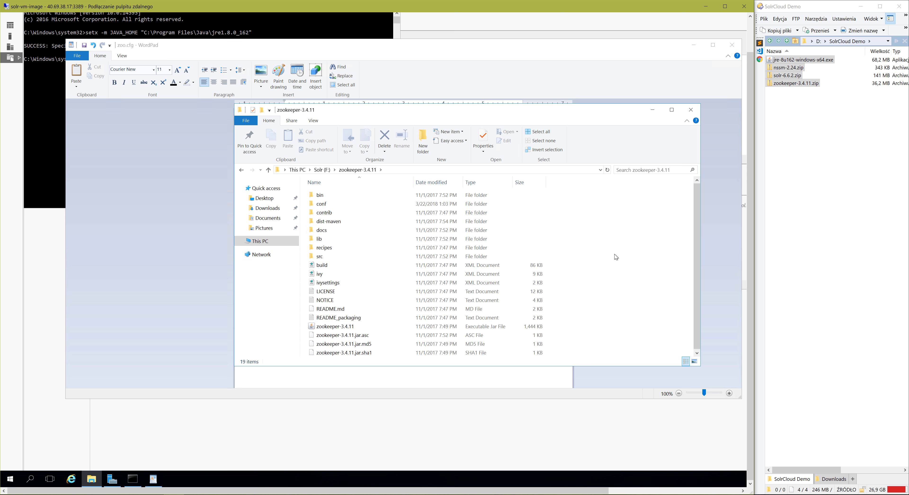
pyautogui.hotkey('ctrl', 'shift', 'n')
pyautogui.write('data')
pyautogui.press('Return')
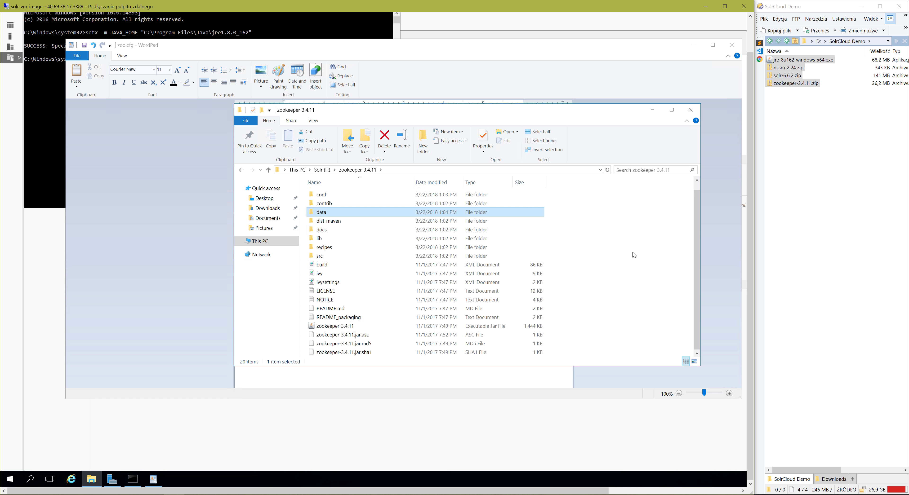
pyautogui.press('Return')
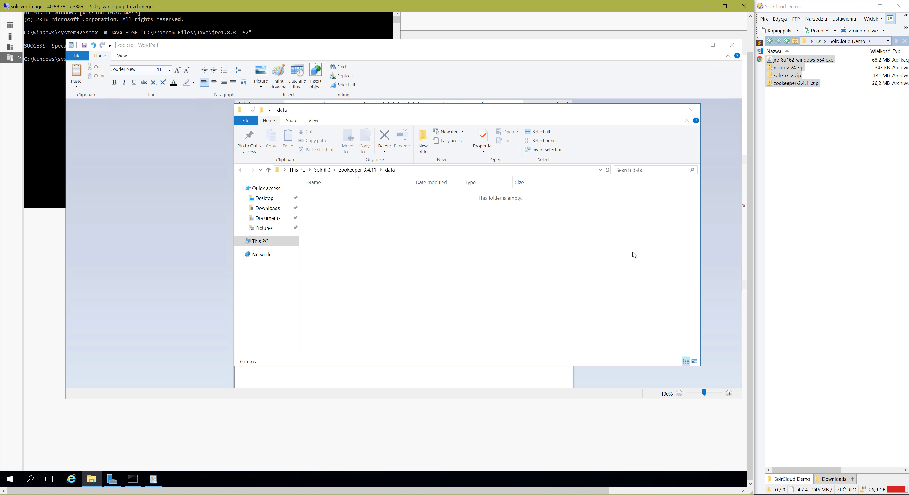
# Set dataDir in zoo.cfg to the new folder's path, F:\zookeeper-3.4.11\data.
pyautogui.click(406, 171)
pyautogui.click(413, 56)
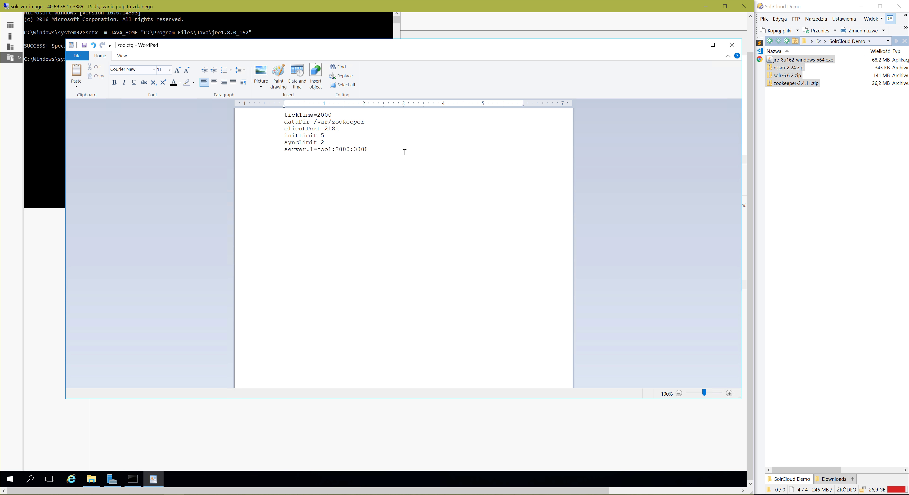
pyautogui.moveTo(311, 122); pyautogui.dragTo(377, 125)
pyautogui.write('=')
pyautogui.hotkey('ctrl', 'v')
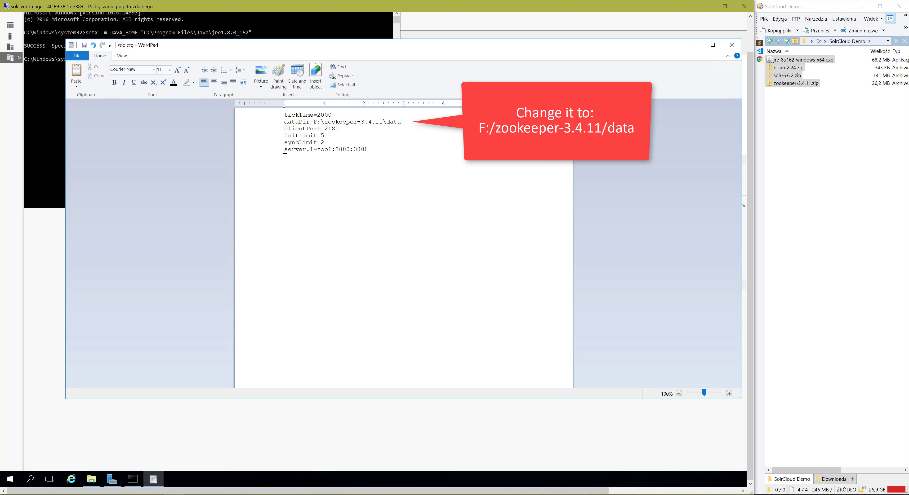
# Check the server.1 entry in zoo.cfg and run ipconfig in the command prompt to look up the VM's IPv4 address.
pyautogui.moveTo(286, 151); pyautogui.dragTo(332, 151)
pyautogui.click(346, 166)
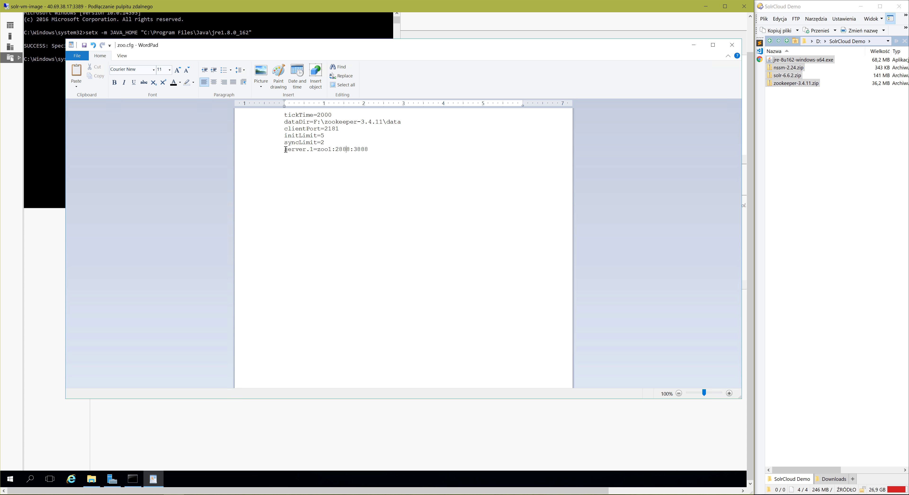
pyautogui.moveTo(285, 149); pyautogui.dragTo(307, 149)
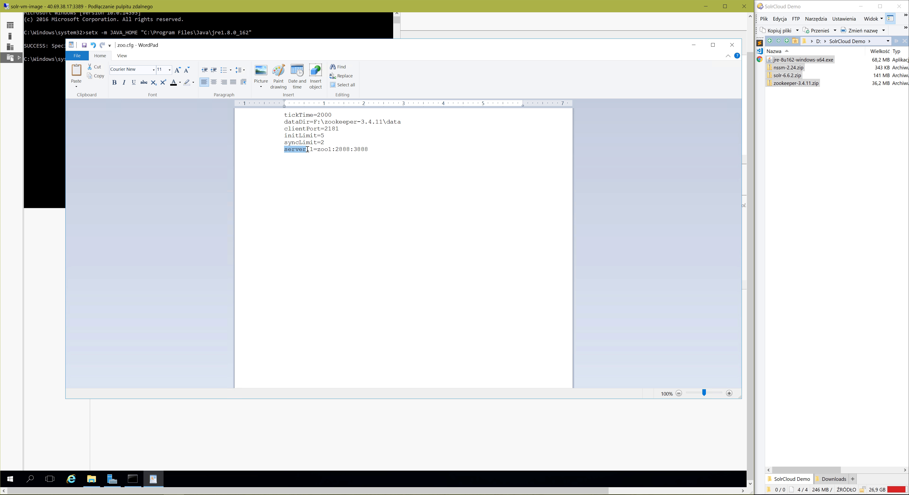
pyautogui.doubleClick(323, 149)
pyautogui.click(299, 27)
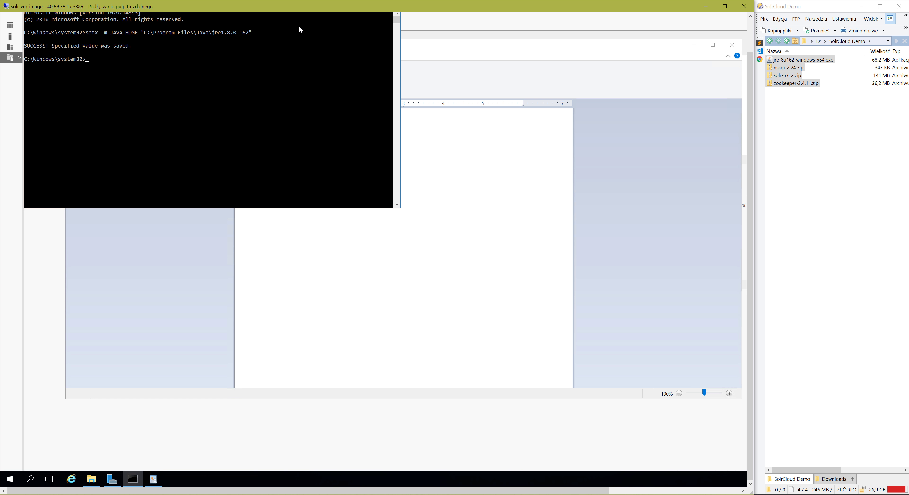
pyautogui.write('ipconfig')
pyautogui.press('Return')
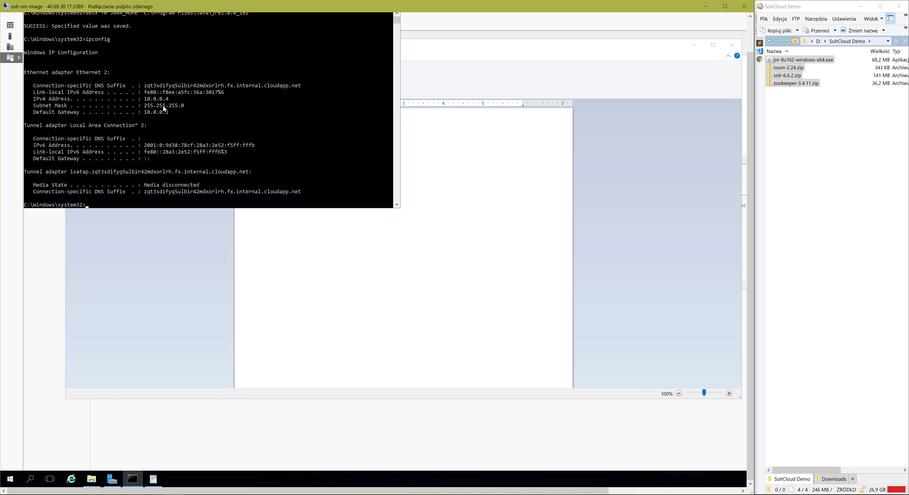
# Replace the host zoo1 on the server.1 line of zoo.cfg with the VM's IPv4 address 10.0.0.4 and minimize WordPad.
pyautogui.moveTo(145, 99); pyautogui.dragTo(172, 100)
pyautogui.hotkey('ctrl', 'c')
pyautogui.click(266, 236)
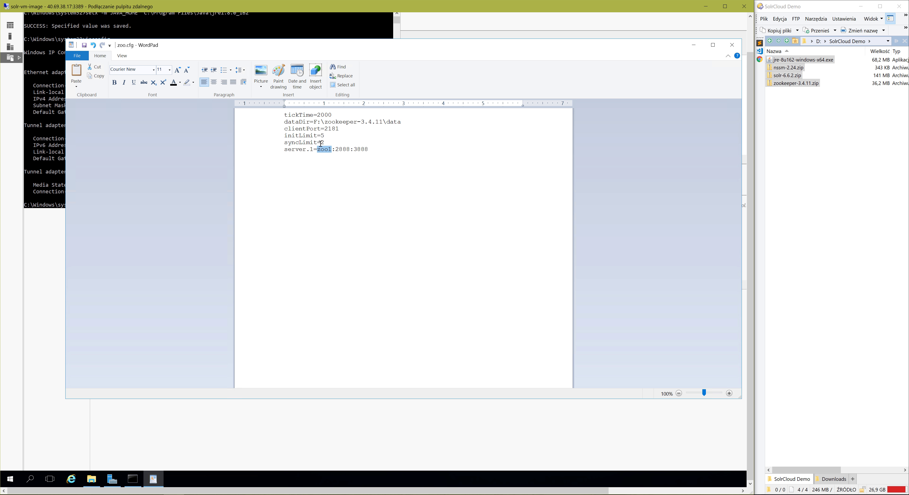
pyautogui.doubleClick(322, 152)
pyautogui.hotkey('ctrl', 'v')
pyautogui.click(694, 45)
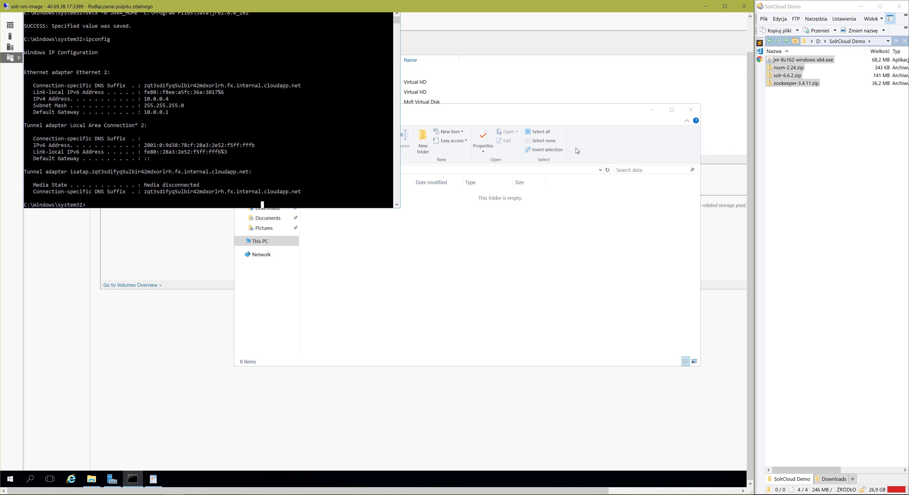
# Change the command prompt's working directory to F:\zookeeper-3.4.11\data, including the switch to drive F:.
pyautogui.click(393, 289)
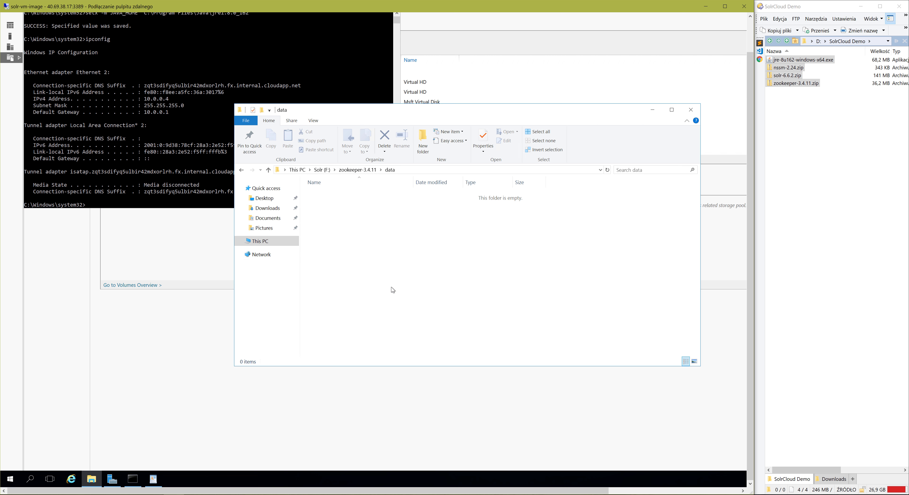
pyautogui.click(358, 169)
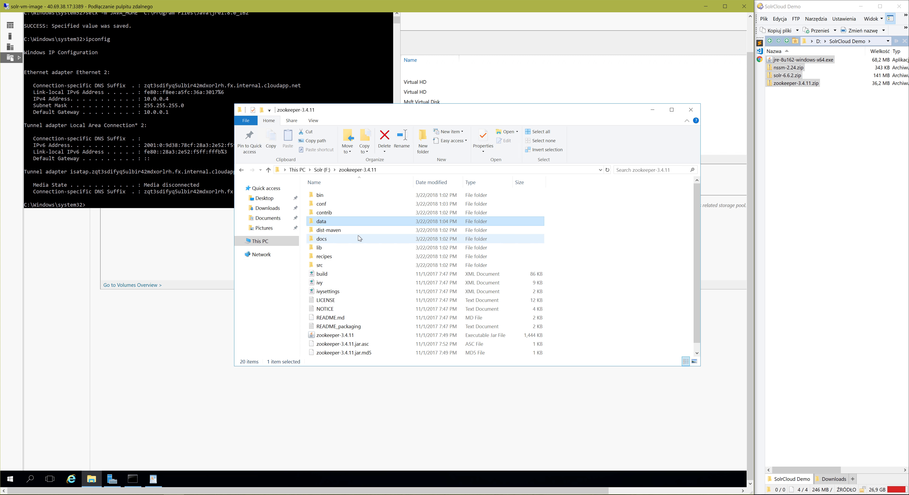
pyautogui.doubleClick(322, 222)
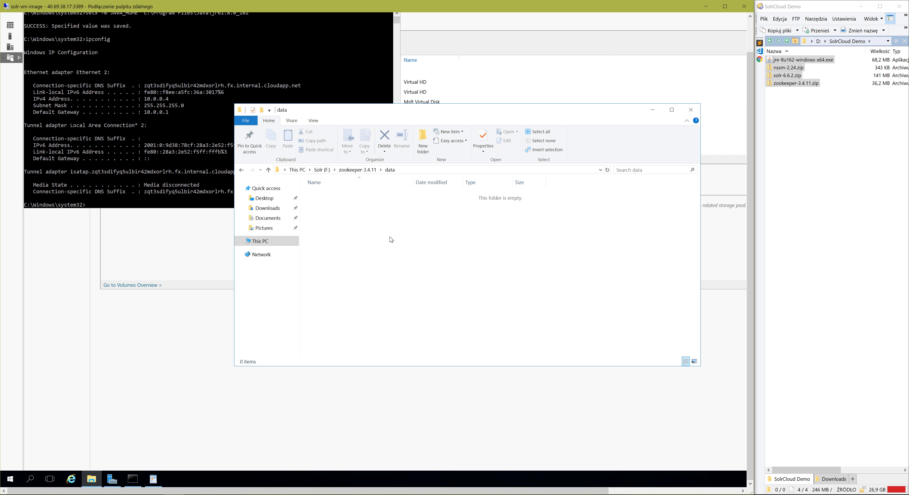
pyautogui.click(164, 165)
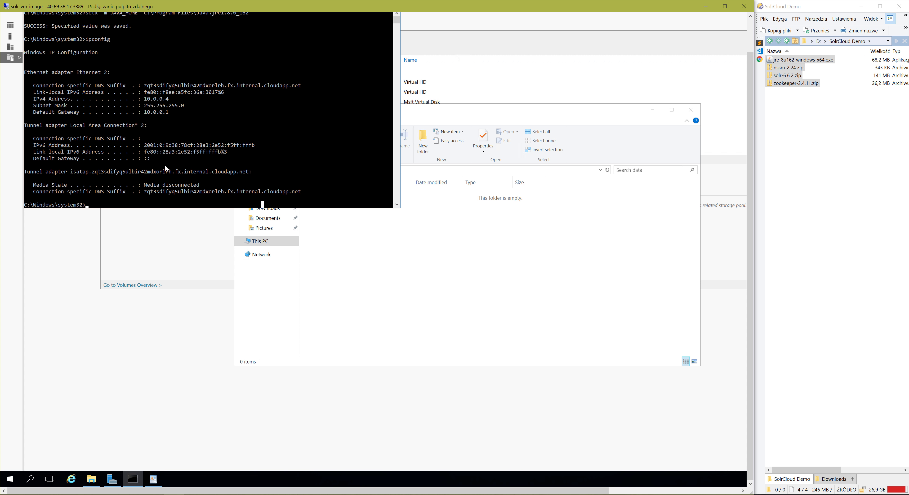
pyautogui.write('cd F:\\z')
pyautogui.press('Tab')
pyautogui.write('\\data')
pyautogui.press('Return')
pyautogui.write('F:')
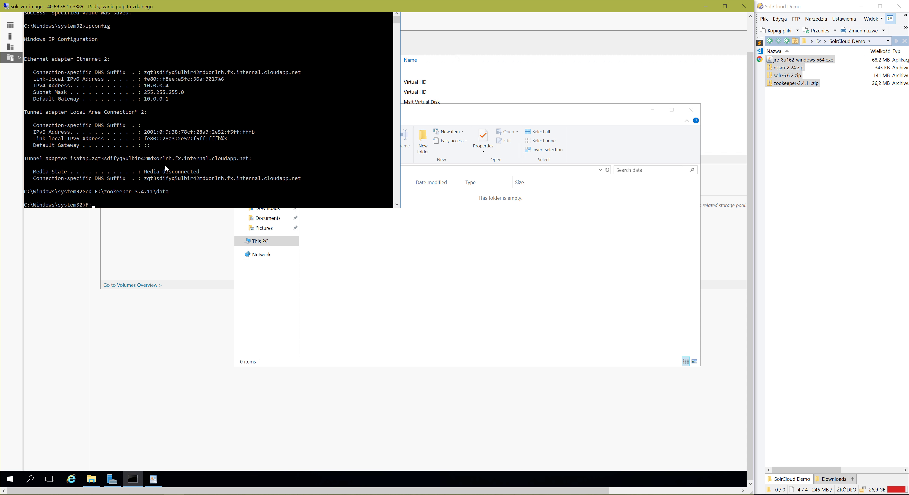
pyautogui.press('Return')
# Create a file named myid in the data folder with the command cd > myid.
pyautogui.write('cd > myid')
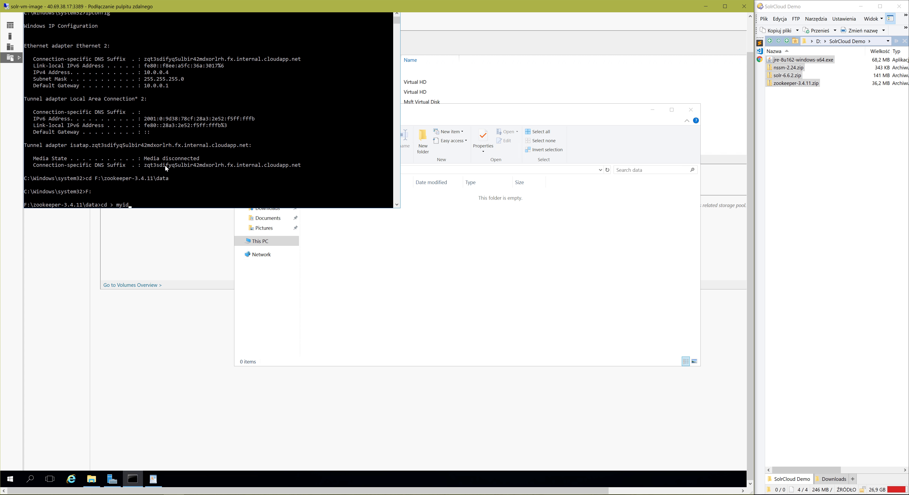
pyautogui.press('Return')
# Open the myid file from the data folder in Notepad.
pyautogui.click(358, 286)
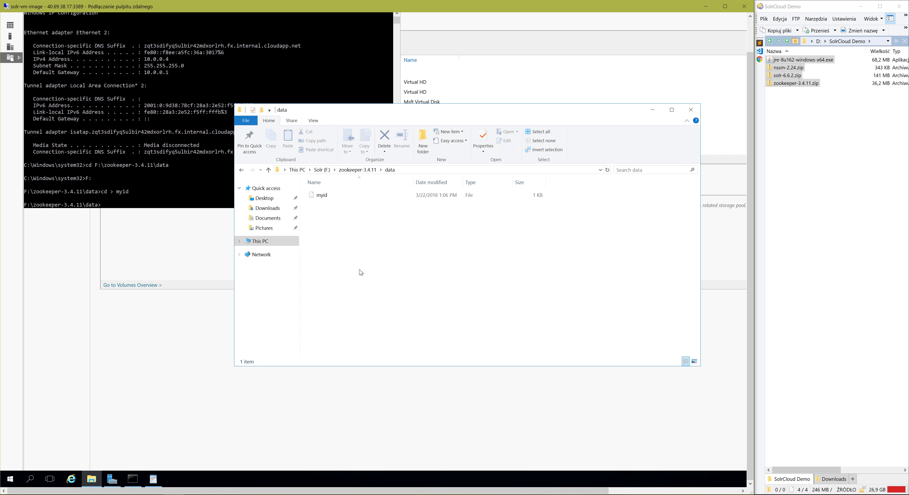
pyautogui.click(320, 194)
pyautogui.rightClick(320, 194)
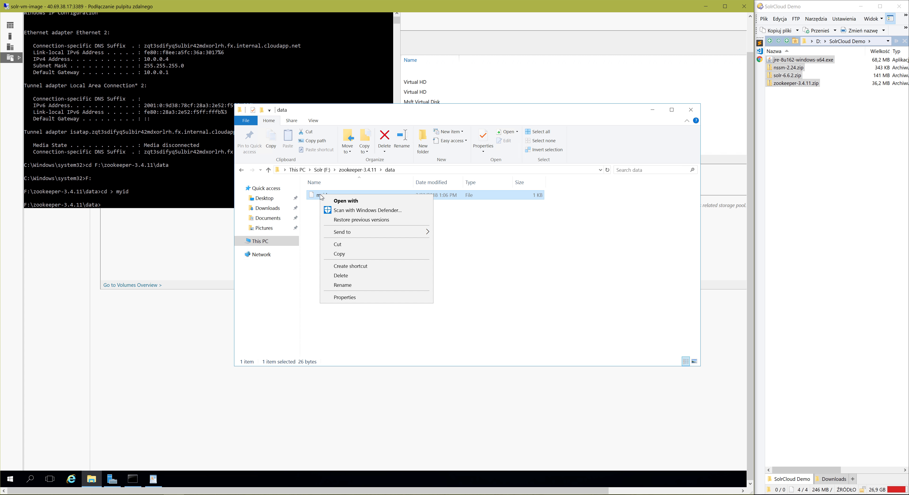
pyautogui.click(365, 206)
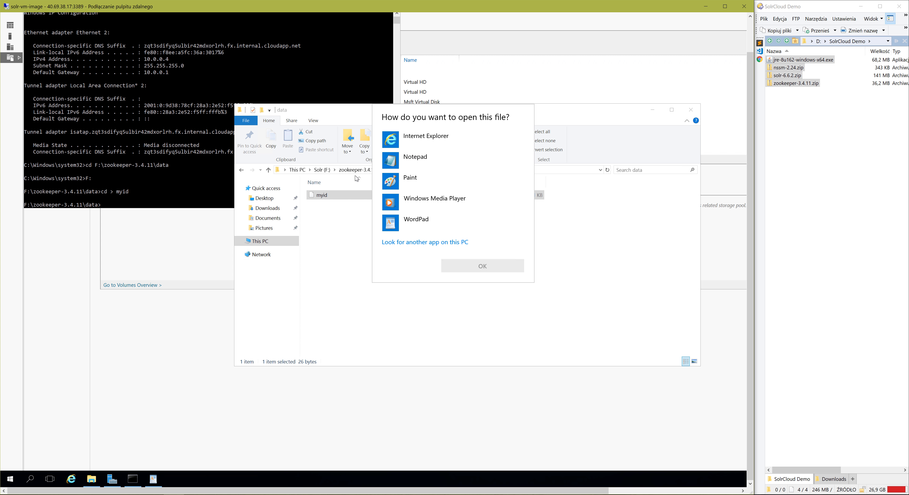
pyautogui.doubleClick(423, 157)
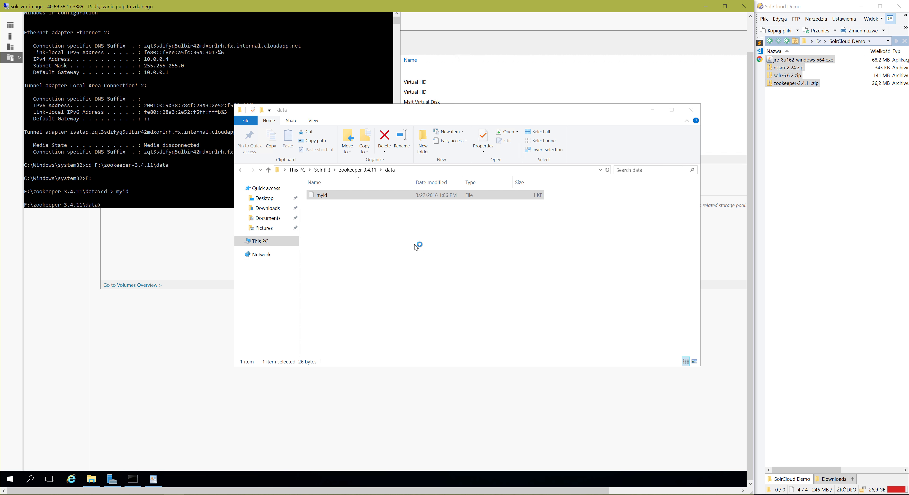
# Replace the content of myid with 1 and save the file.
pyautogui.moveTo(207, 94); pyautogui.dragTo(89, 86)
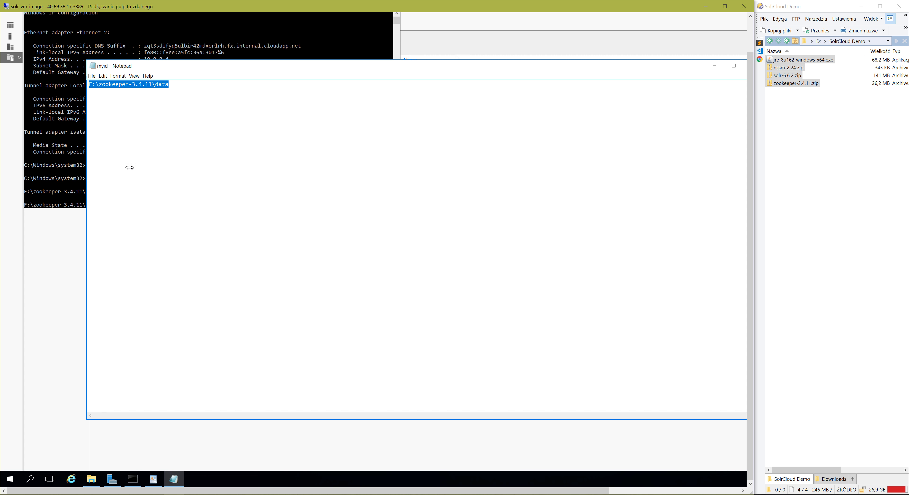
pyautogui.write('1')
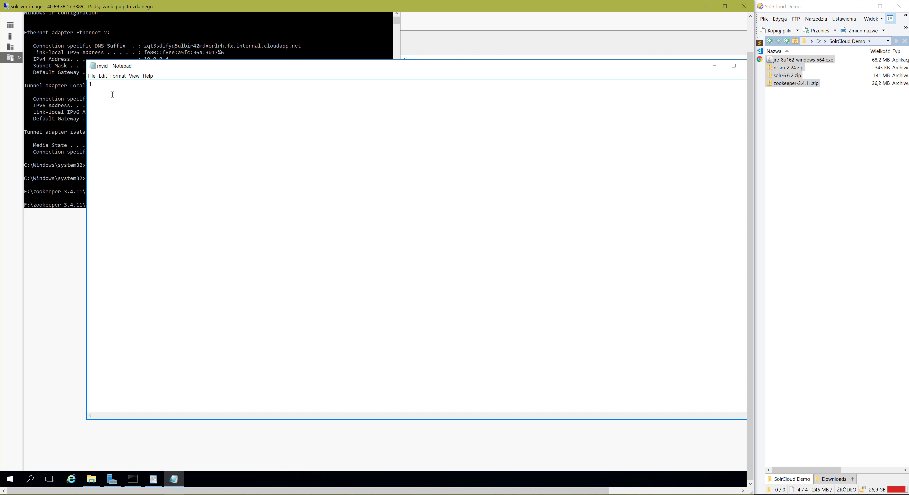
pyautogui.doubleClick(92, 88)
pyautogui.click(91, 76)
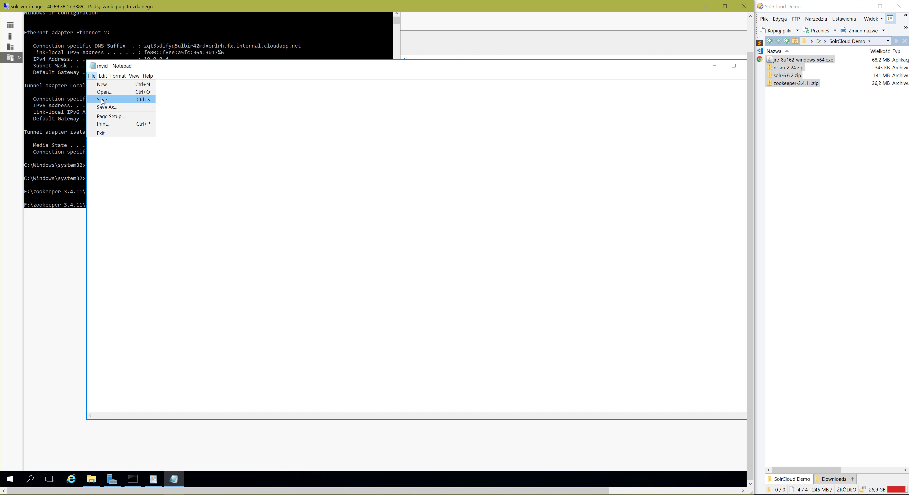
pyautogui.click(102, 99)
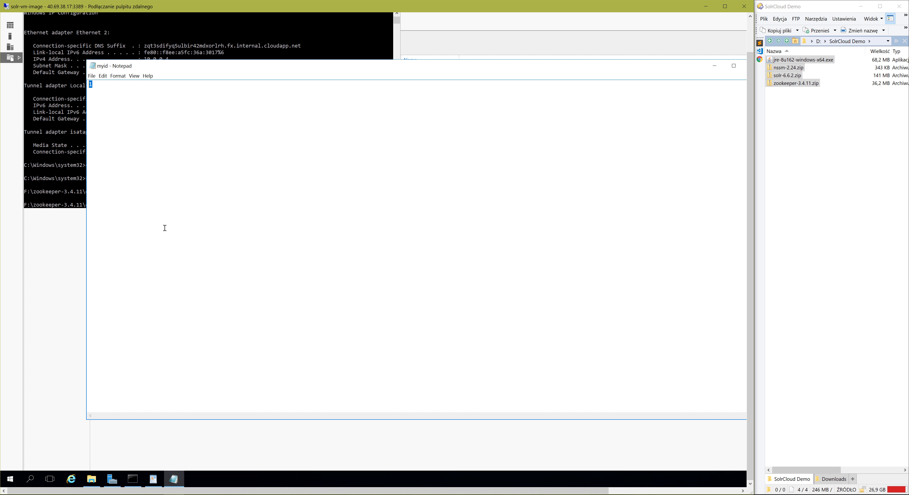
# Compare the server number in zoo.cfg with the ID in myid, and minimize both editors.
pyautogui.click(153, 479)
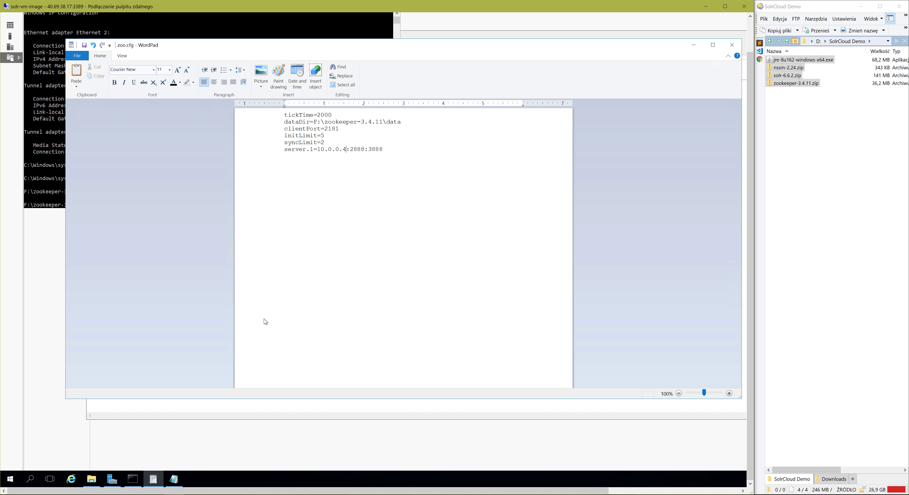
pyautogui.click(312, 151)
pyautogui.click(695, 46)
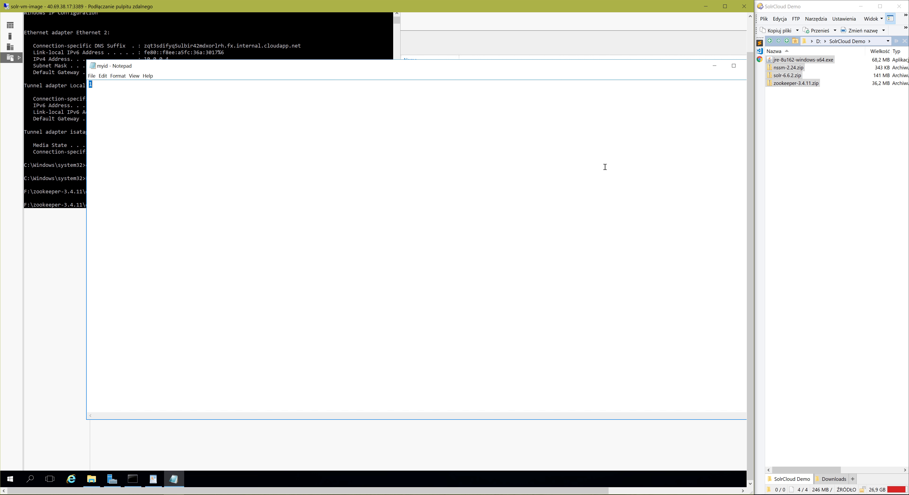
pyautogui.click(720, 68)
# Change the command prompt to F:\zookeeper-3.4.11\bin and run zkServer.cmd to try starting ZooKeeper.
pyautogui.click(188, 150)
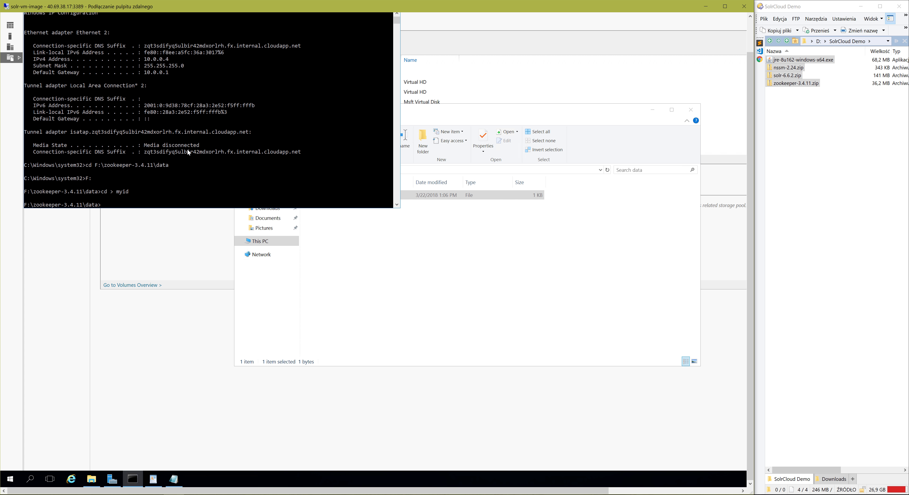
pyautogui.write('cd ..')
pyautogui.press('Return')
pyautogui.write('cd bin')
pyautogui.press('Return')
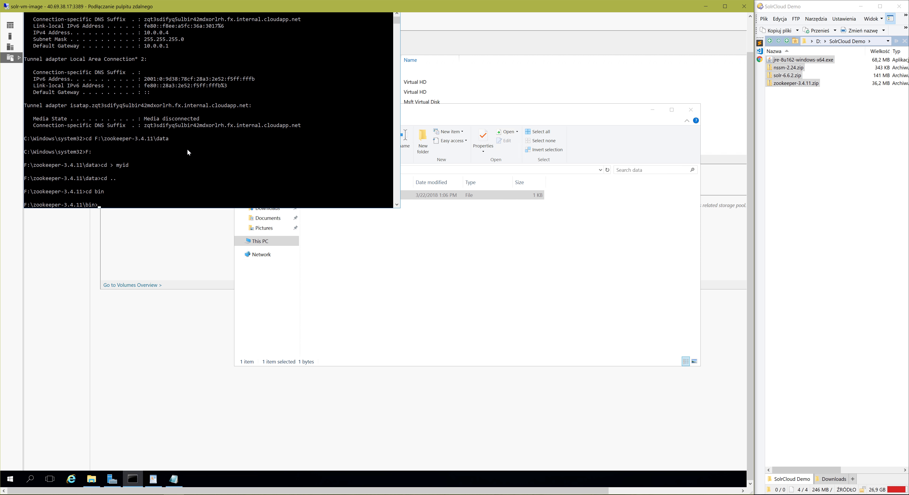
pyautogui.write('zkServer.cmd')
pyautogui.press('Return')
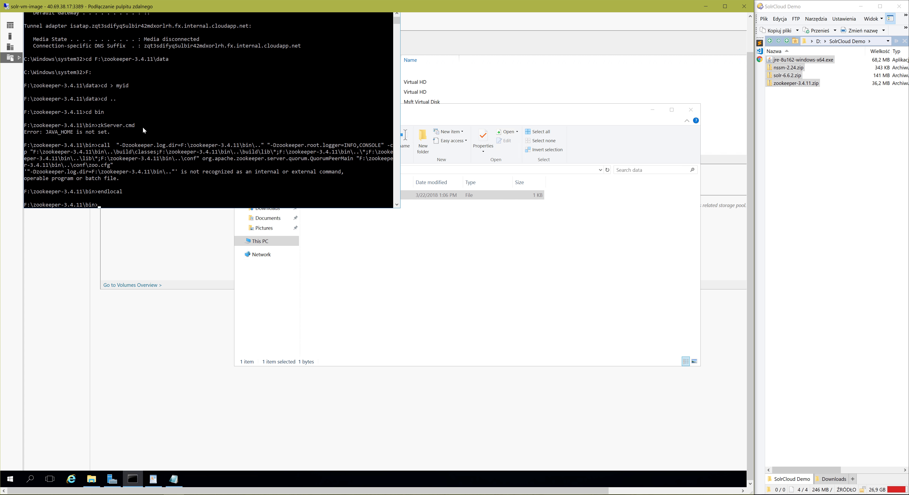
# Close the current command prompt and open a fresh Command Prompt session on the VM.
pyautogui.moveTo(749, 77); pyautogui.dragTo(750, 67)
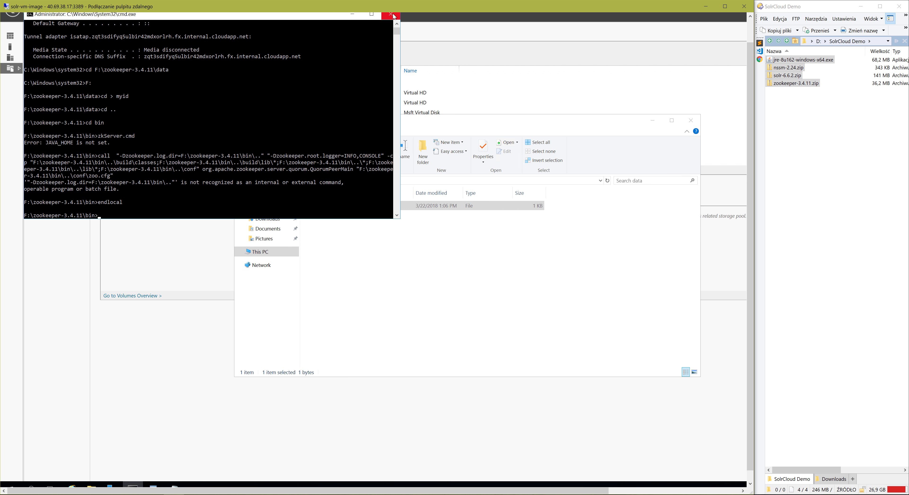
pyautogui.click(391, 16)
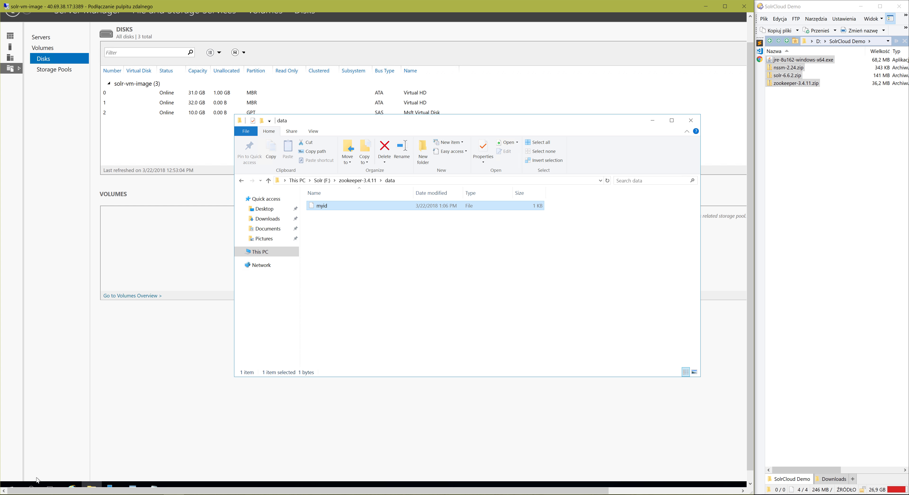
pyautogui.click(10, 488)
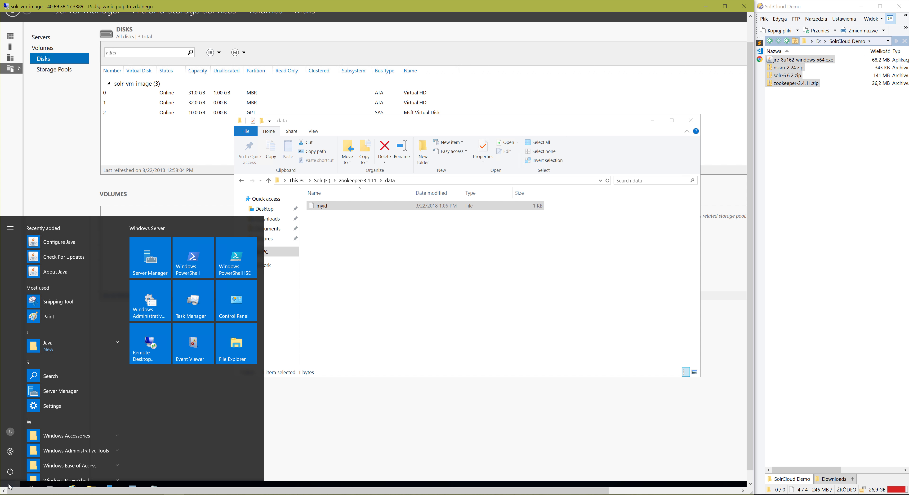
pyautogui.click(10, 488)
pyautogui.write('cmd')
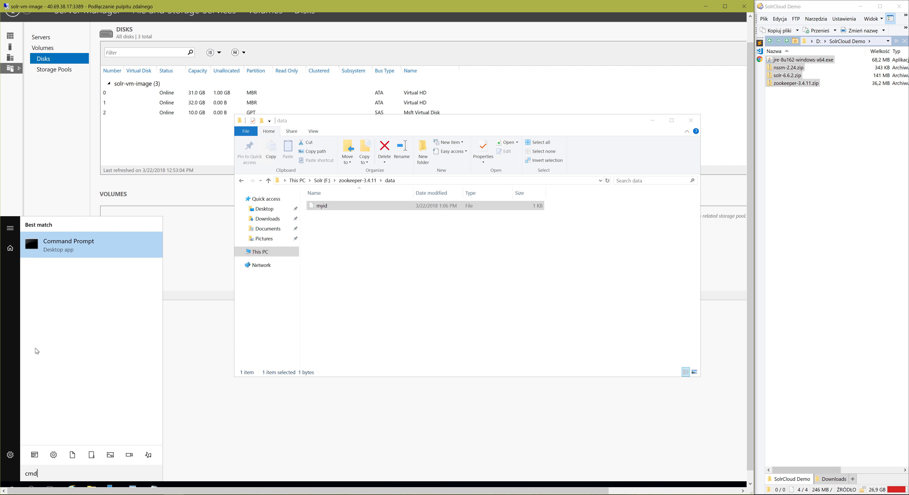
pyautogui.click(78, 257)
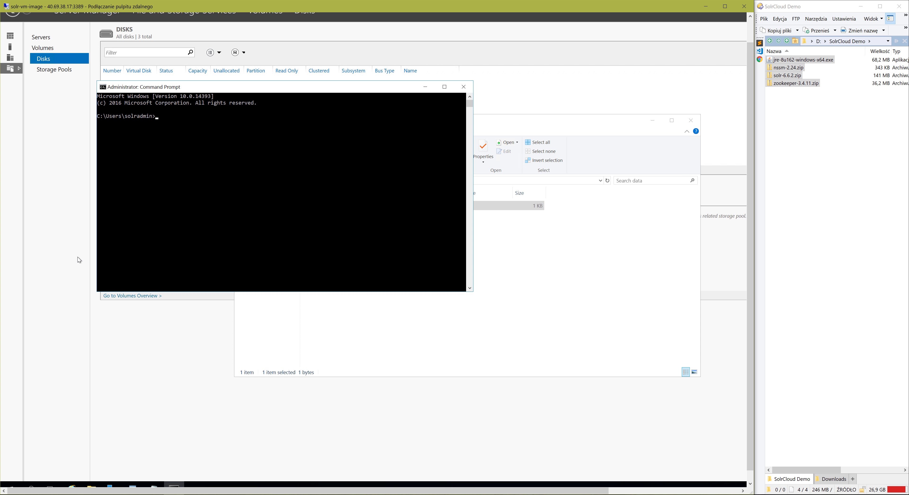
# Change the new command prompt's working directory to F:\zookeeper-3.4.11\bin and switch to drive F:.
pyautogui.write('F:')
pyautogui.press('Home')
pyautogui.write('cd')
pyautogui.press('End')
pyautogui.write('\\z')
pyautogui.press('Tab')
pyautogui.write('\\bin')
pyautogui.press('Return')
pyautogui.write('F:')
pyautogui.press('Return')
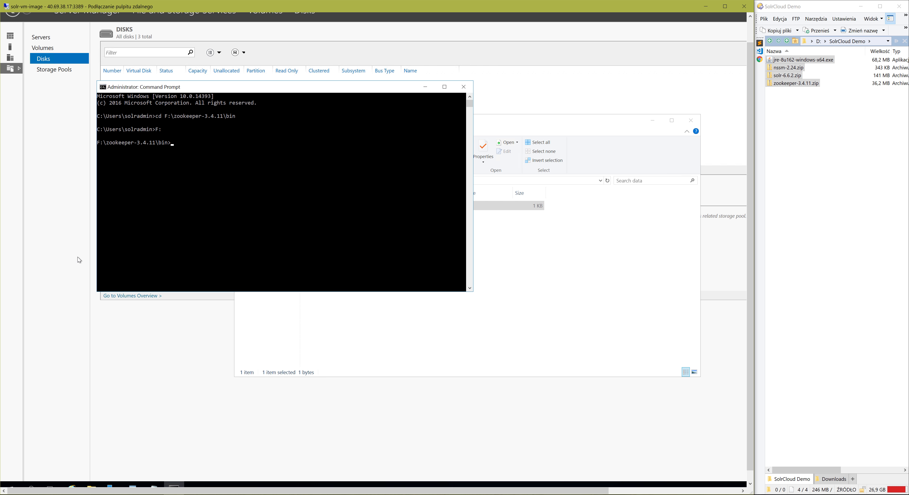
# Run zkServer.cmd from the ZooKeeper bin folder to start the ZooKeeper server.
pyautogui.write('zk')
pyautogui.press('Tab')
pyautogui.press('Return')
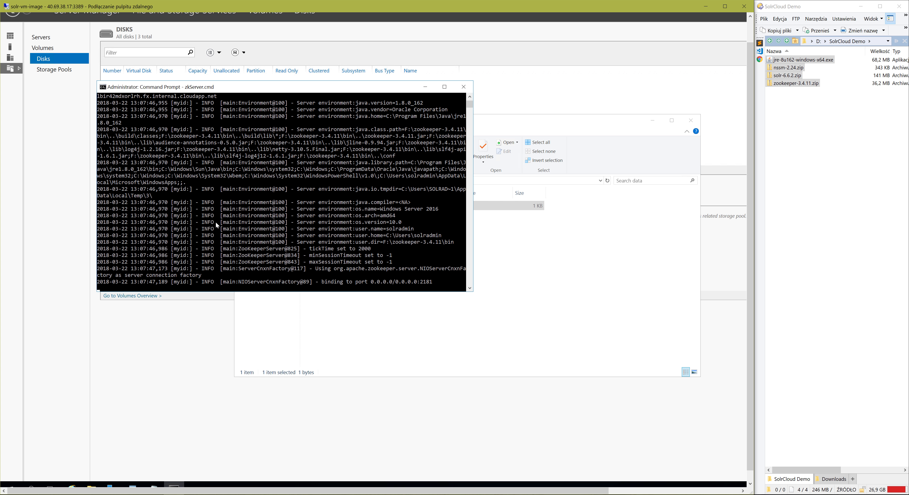
# Go back to the root of the Solr (F:) drive in File Explorer and select the solr-6.6.2 folder.
pyautogui.click(366, 325)
pyautogui.click(323, 181)
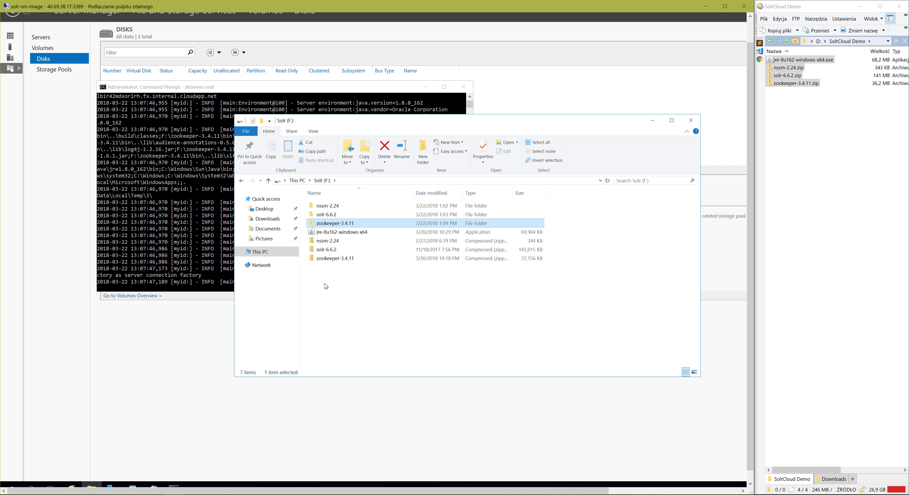
pyautogui.click(333, 215)
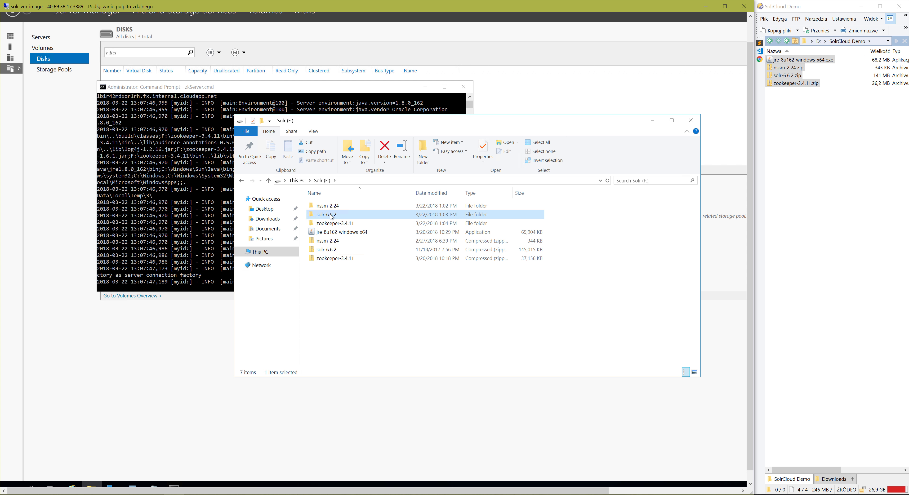
# Open a second command prompt and change its working directory to F:\solr-6.6.2\bin.
pyautogui.click(13, 488)
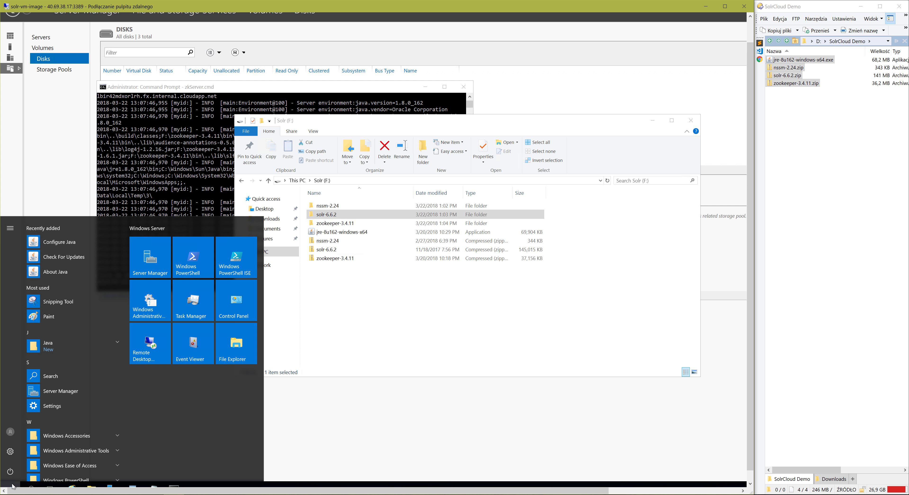
pyautogui.write('cmd')
pyautogui.press('Return')
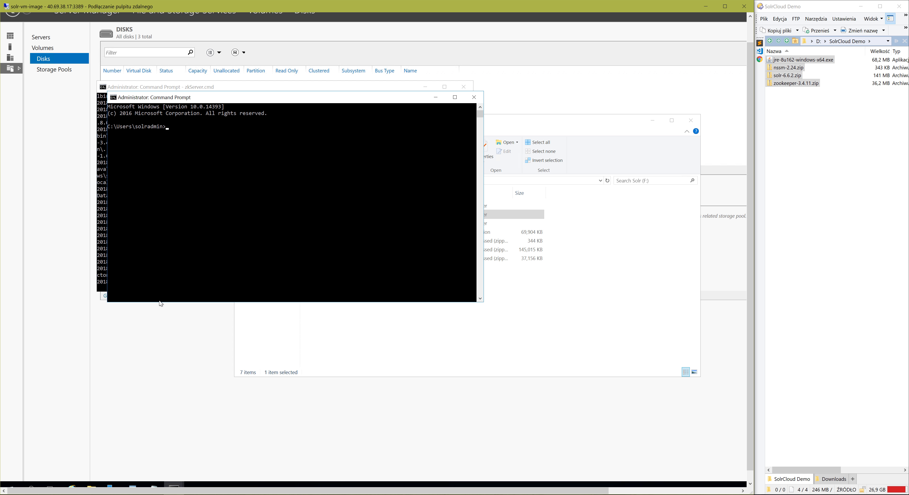
pyautogui.write('cd F:\\s')
pyautogui.press('Tab')
pyautogui.write('\x08in')
pyautogui.press('Return')
pyautogui.write('F:')
pyautogui.press('Return')
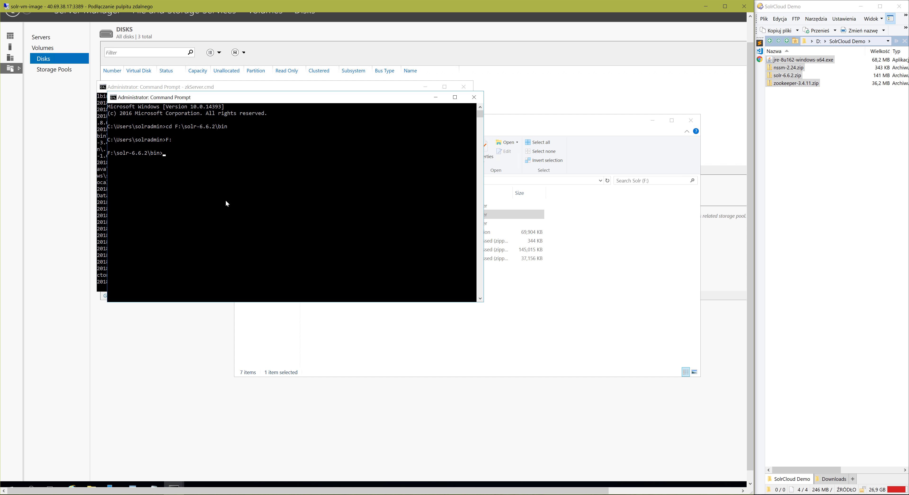
# Enter the command solr.cmd start -cloud -f -p 80 -z "10.0.0.4:2181" in the Solr bin folder's command prompt.
pyautogui.write('solr.cmd start -cloud -f -p 80 -z "10.0.0.4:2181"')
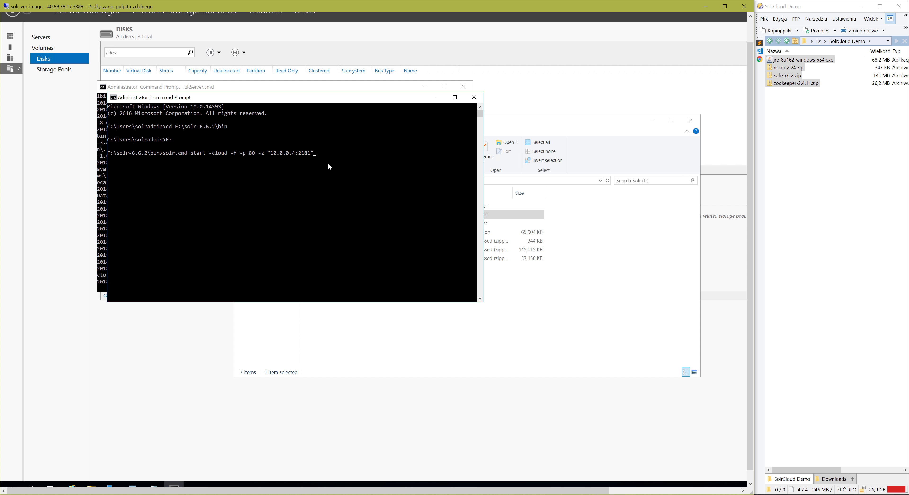
# Run the prepared Solr start command and open Internet Explorer, postponing its security and privacy setup.
pyautogui.press('Return')
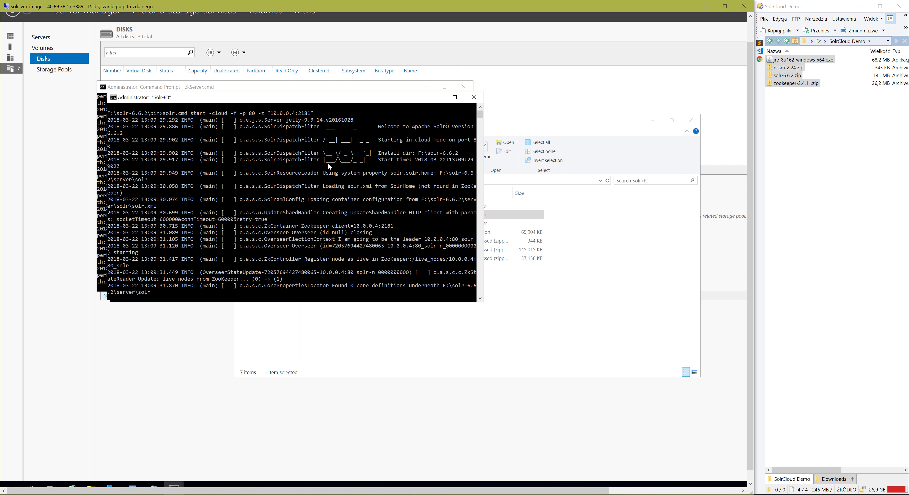
pyautogui.scroll(-1, 754, 159)
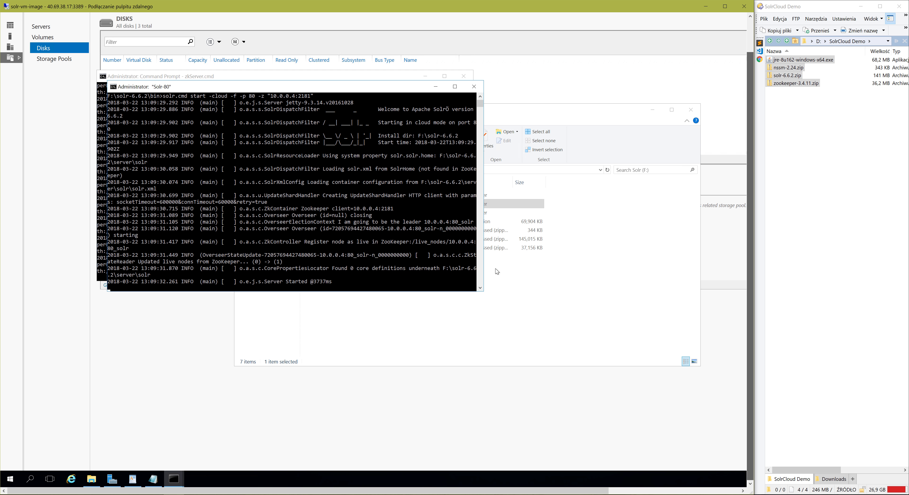
pyautogui.click(73, 485)
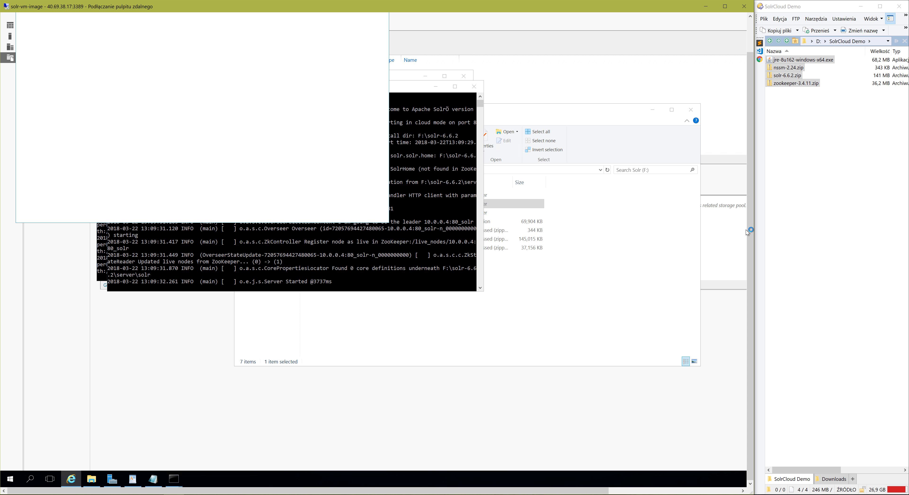
pyautogui.moveTo(751, 227); pyautogui.dragTo(754, 152)
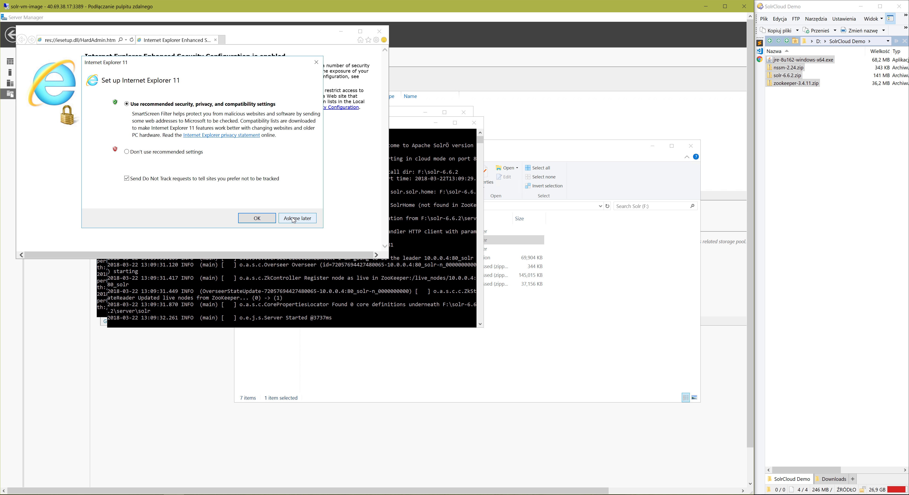
pyautogui.click(293, 218)
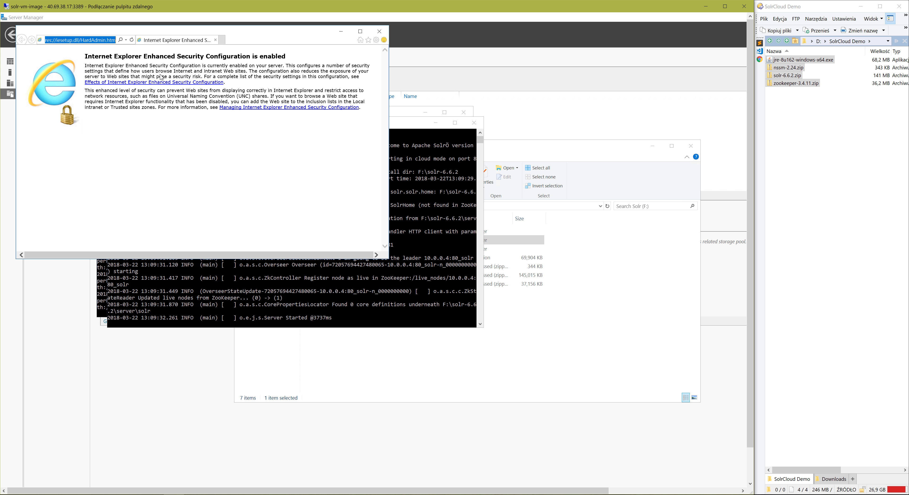
# Check the Solr admin dashboard at localhost/solr, and close the browser.
pyautogui.press('BackSpace')
pyautogui.write('lo')
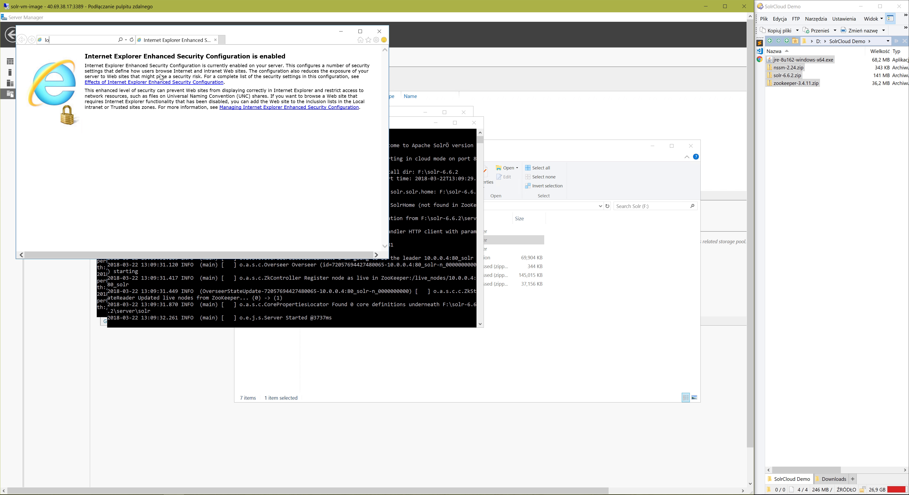
pyautogui.write('calhost/solr')
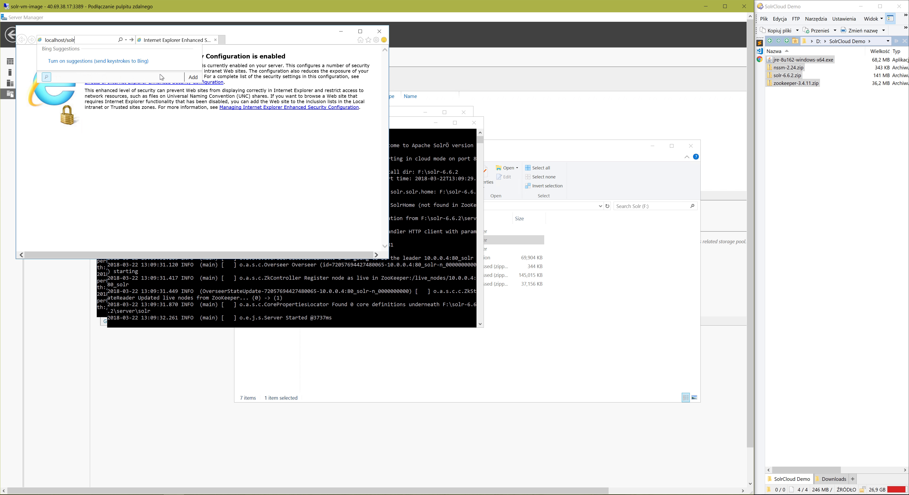
pyautogui.press('Return')
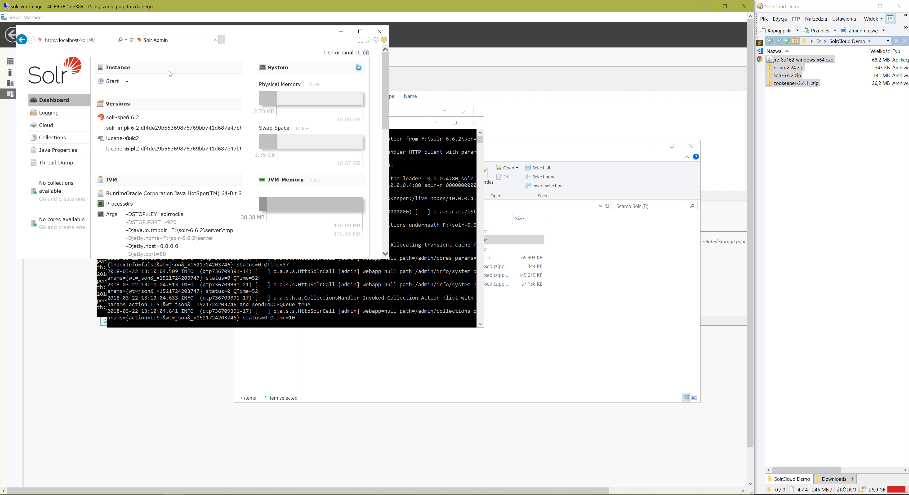
pyautogui.click(375, 34)
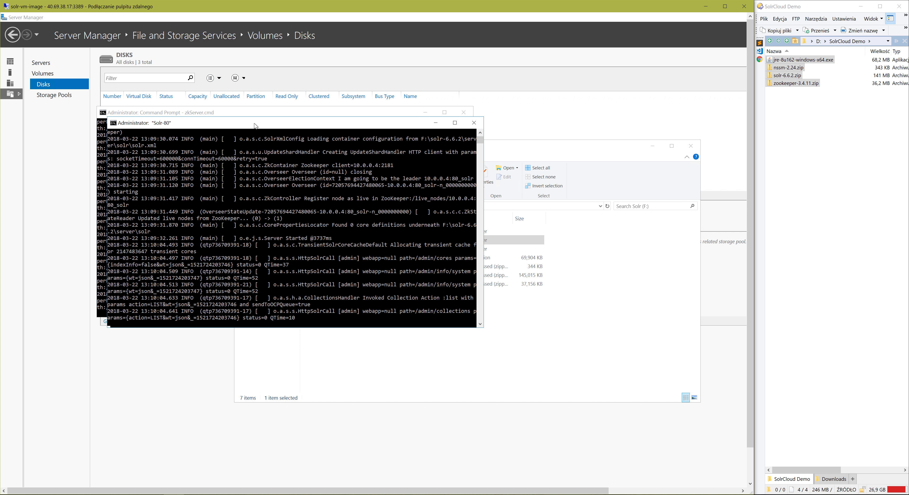
# Stop the ZooKeeper server running in its command prompt and confirm terminating the batch job.
pyautogui.moveTo(254, 123); pyautogui.dragTo(358, 109)
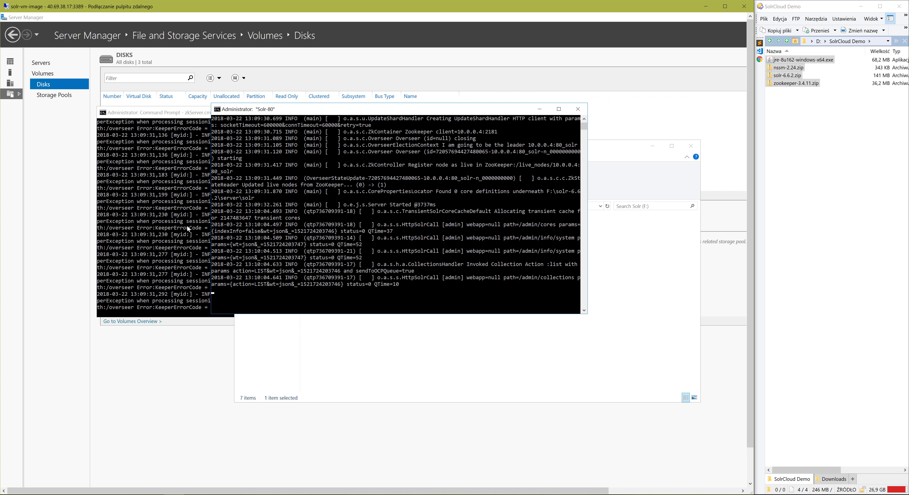
pyautogui.click(175, 236)
pyautogui.hotkey('ctrl', 'c')
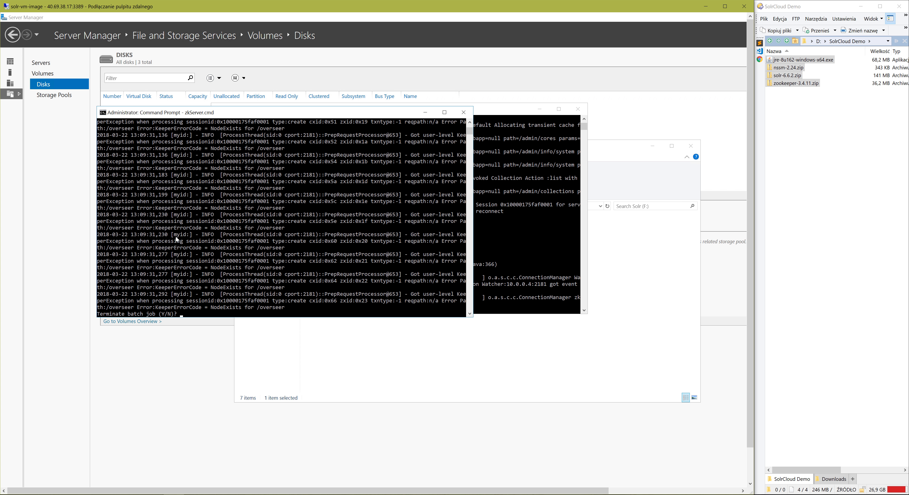
pyautogui.write('Y')
pyautogui.press('Return')
# Stop the Solr instance running in its command prompt and confirm terminating the batch job.
pyautogui.click(534, 269)
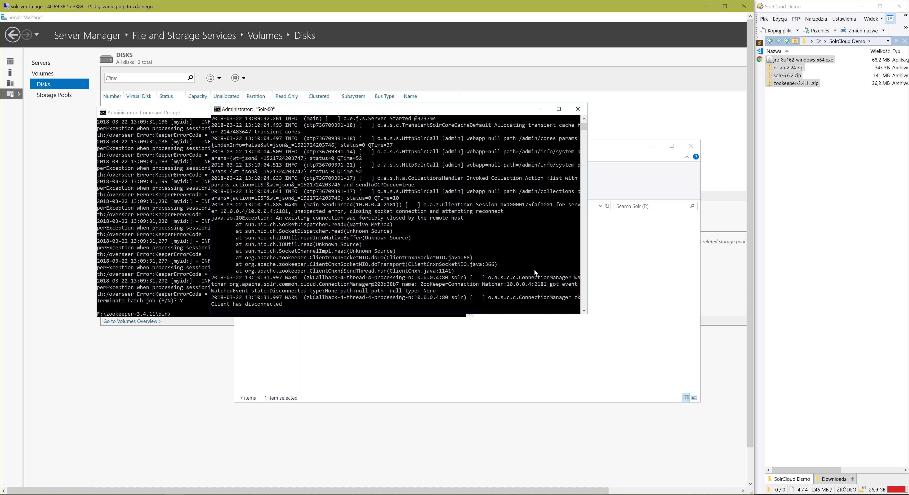
pyautogui.hotkey('ctrl', 'c')
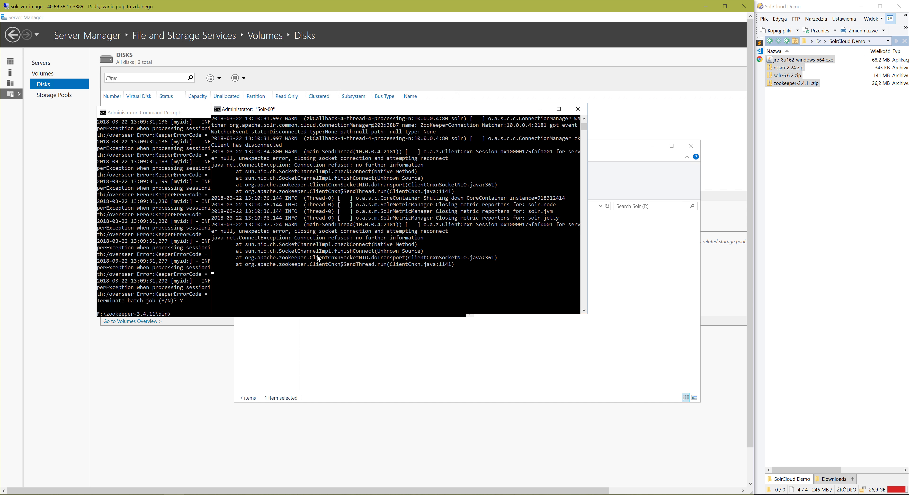
pyautogui.click(318, 258)
pyautogui.hotkey('ctrl', 'c')
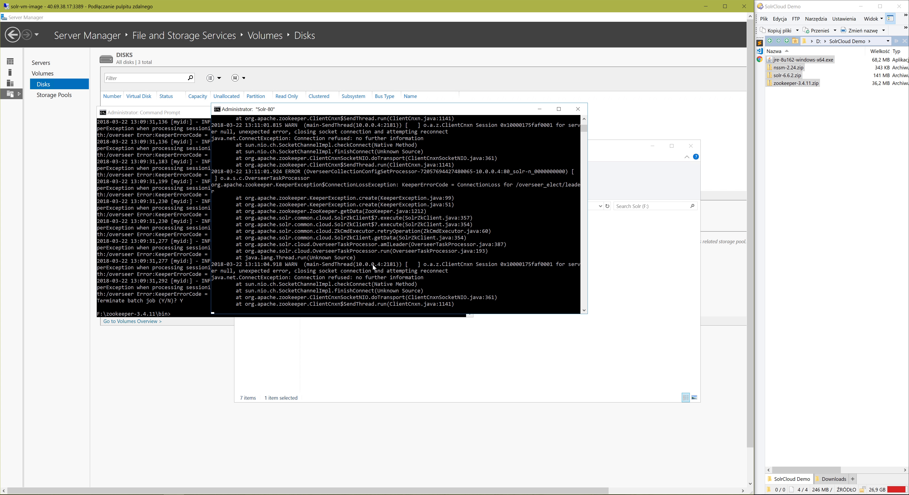
pyautogui.hotkey('ctrl', 'c')
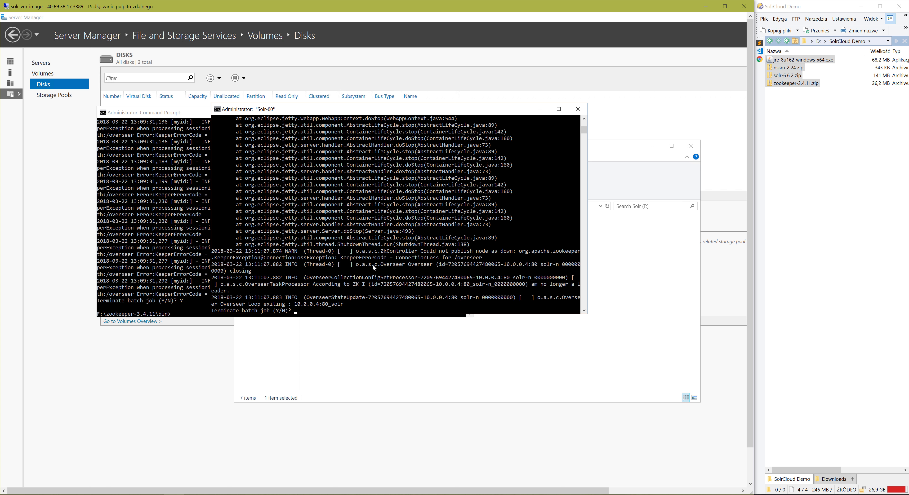
pyautogui.write('Y')
pyautogui.press('Return')
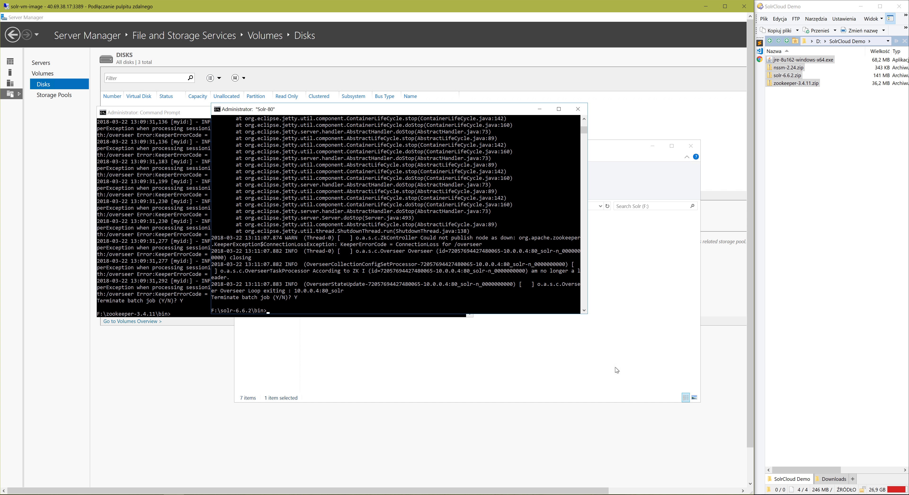
# Open a new command prompt and change its working directory to F:\nssm-2.24\win64.
pyautogui.moveTo(750, 362); pyautogui.dragTo(685, 411)
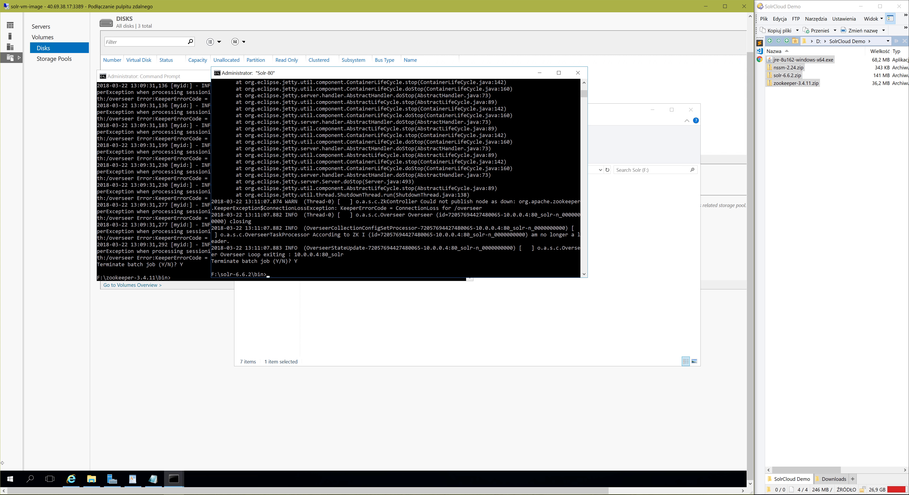
pyautogui.click(10, 481)
pyautogui.write('cmd')
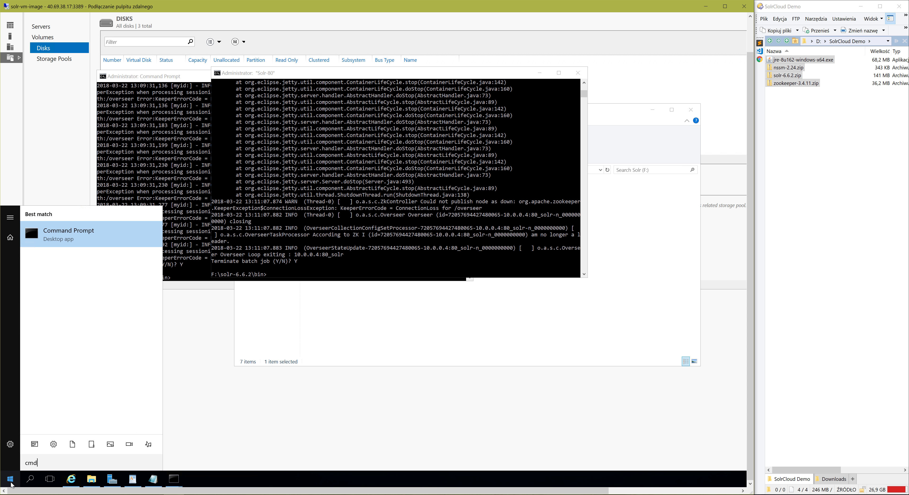
pyautogui.press('Return')
pyautogui.write('cd ')
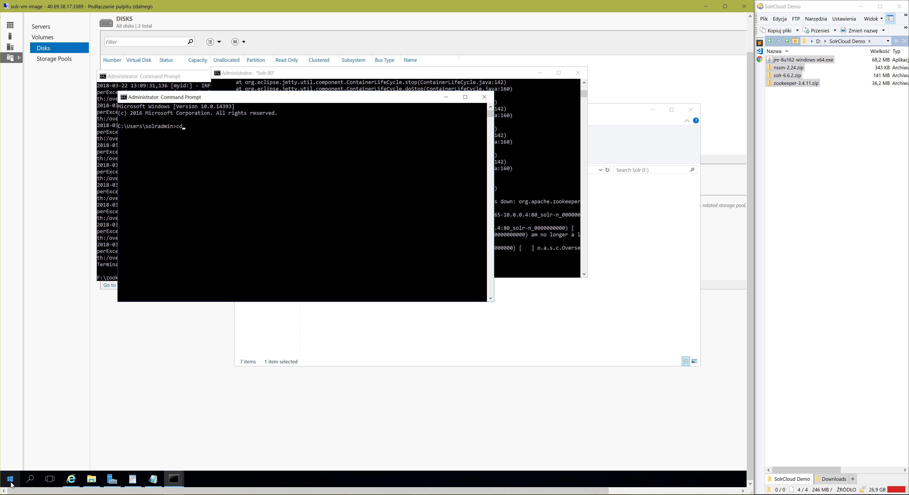
pyautogui.write('F:\\')
pyautogui.write('n')
pyautogui.press('Tab')
pyautogui.write('\\win64')
pyautogui.press('Return')
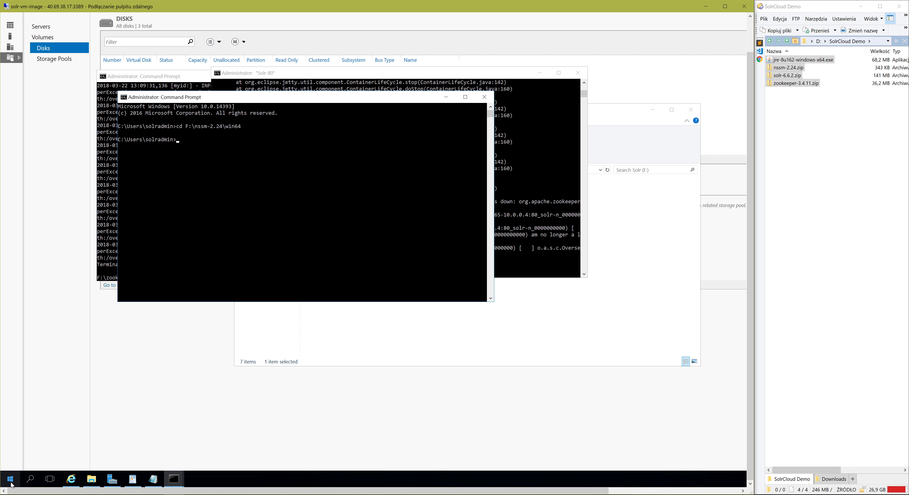
pyautogui.write('F:')
pyautogui.press('Return')
# Launch the NSSM service installer for ZooKeeper with the command nssm.exe install zookeeper.
pyautogui.write('nssm.exe install zookeeper')
pyautogui.press('Return')
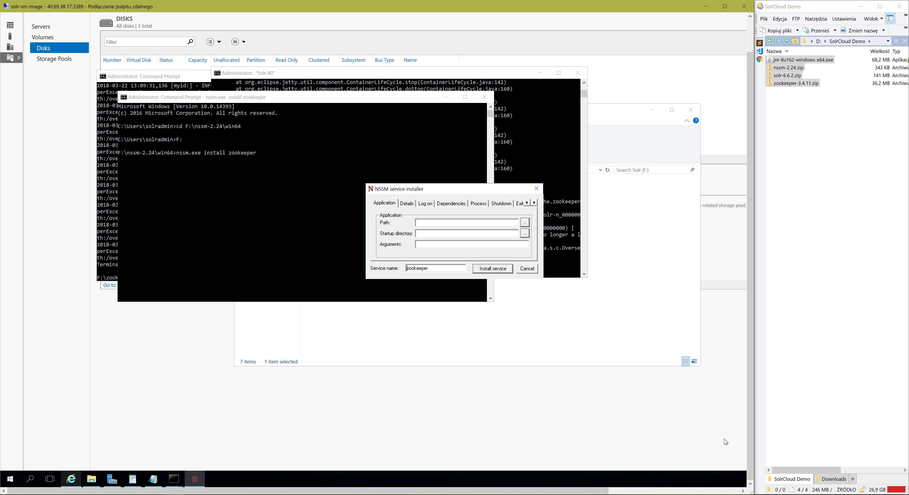
# Open the F:\zookeeper-3.4.11\bin folder in File Explorer and copy its path.
pyautogui.click(91, 478)
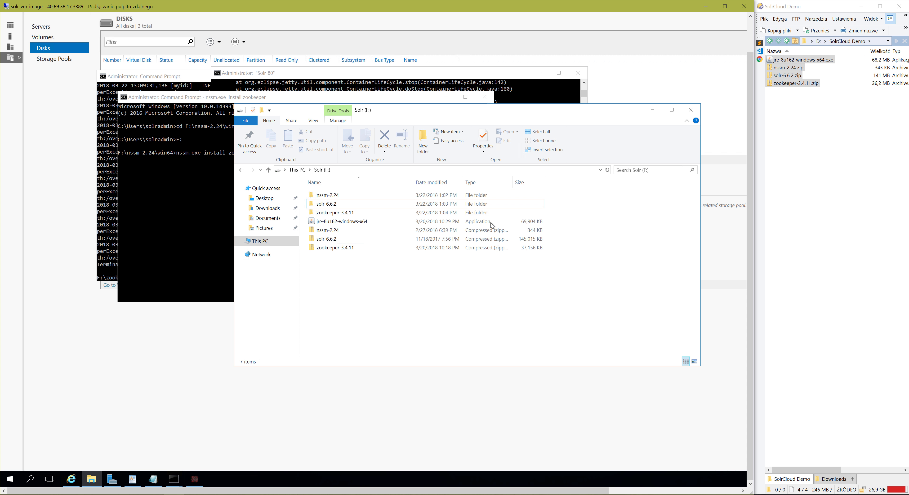
pyautogui.doubleClick(338, 248)
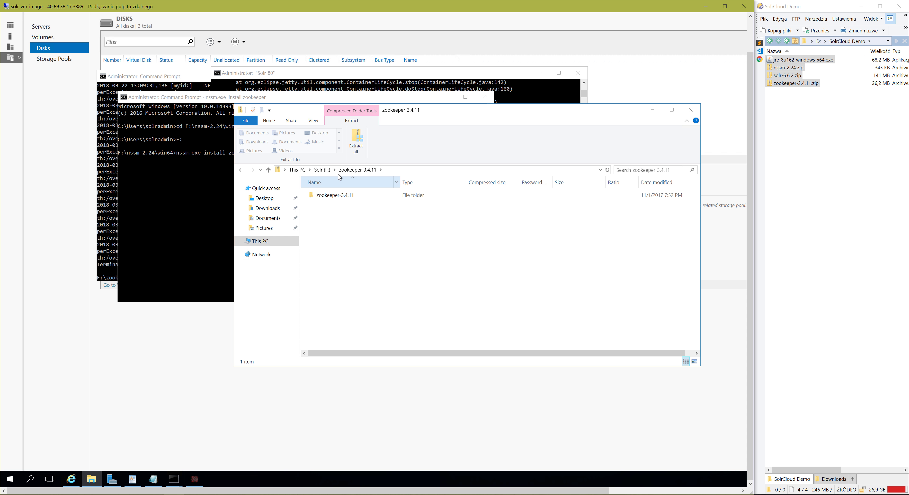
pyautogui.click(323, 170)
pyautogui.doubleClick(335, 212)
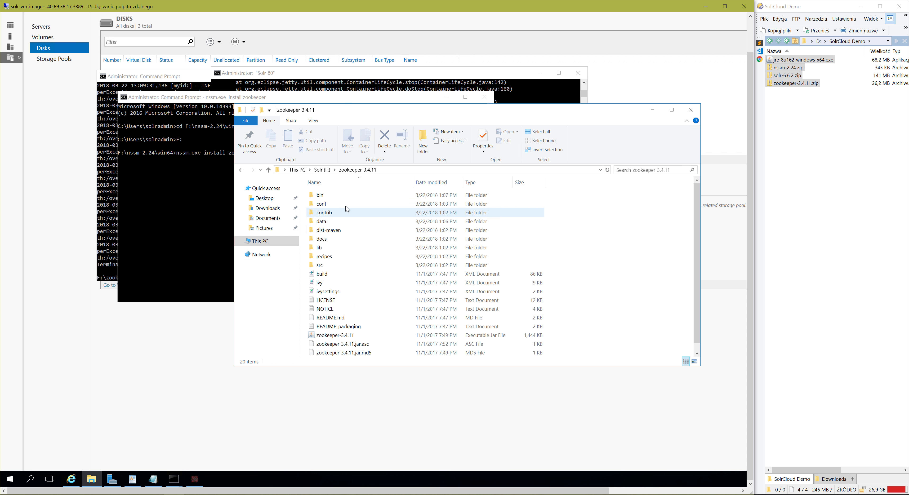
pyautogui.doubleClick(320, 195)
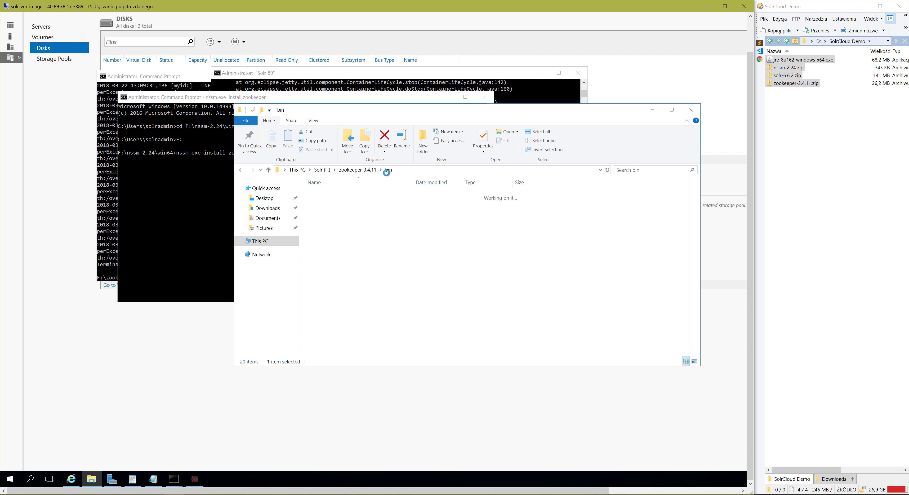
pyautogui.click(407, 173)
# Set the ZooKeeper service's application path to F:\zookeeper-3.4.11\bin\zkServer.cmd in the NSSM installer.
pyautogui.click(170, 196)
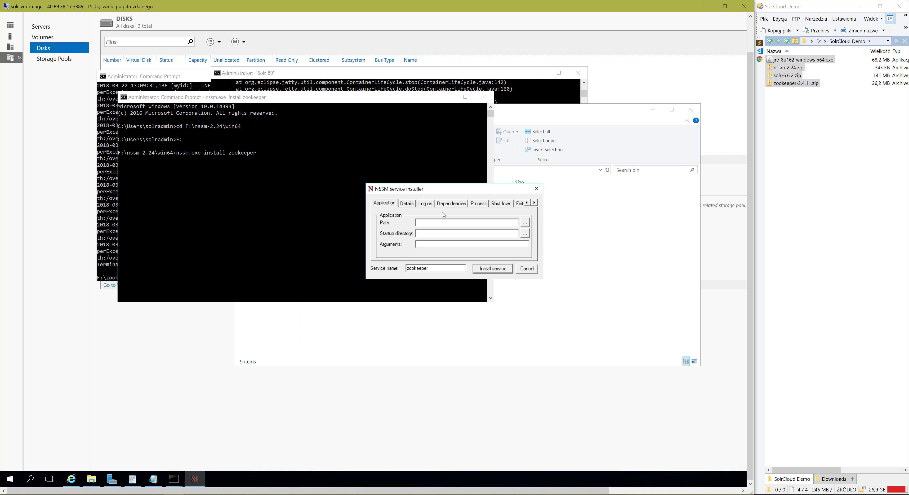
pyautogui.hotkey('ctrl', 'v')
pyautogui.write('\\zkServer.cmd')
pyautogui.press('Tab')
pyautogui.press('Tab')
pyautogui.press('Tab')
# Set the startup directory to F:\zookeeper-3.4.11\bin and install the zookeeper service.
pyautogui.moveTo(465, 223); pyautogui.dragTo(415, 224)
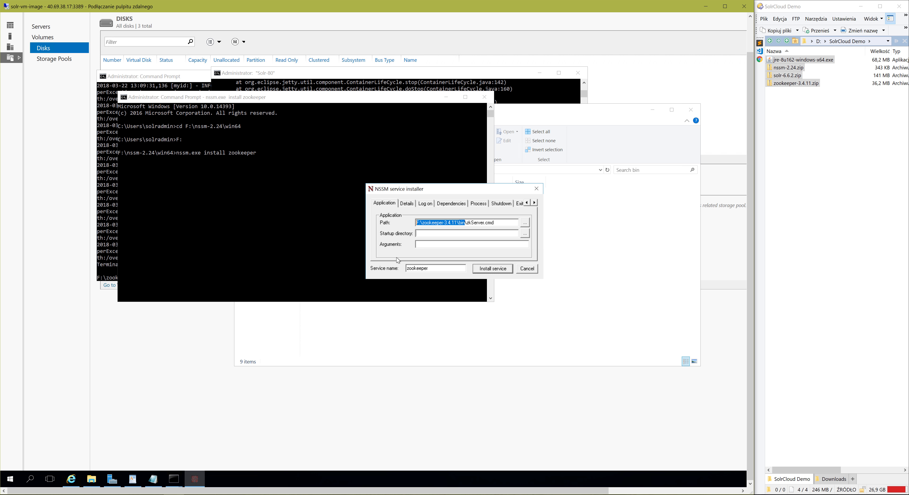
pyautogui.hotkey('ctrl', 'c')
pyautogui.click(433, 235)
pyautogui.hotkey('ctrl', 'v')
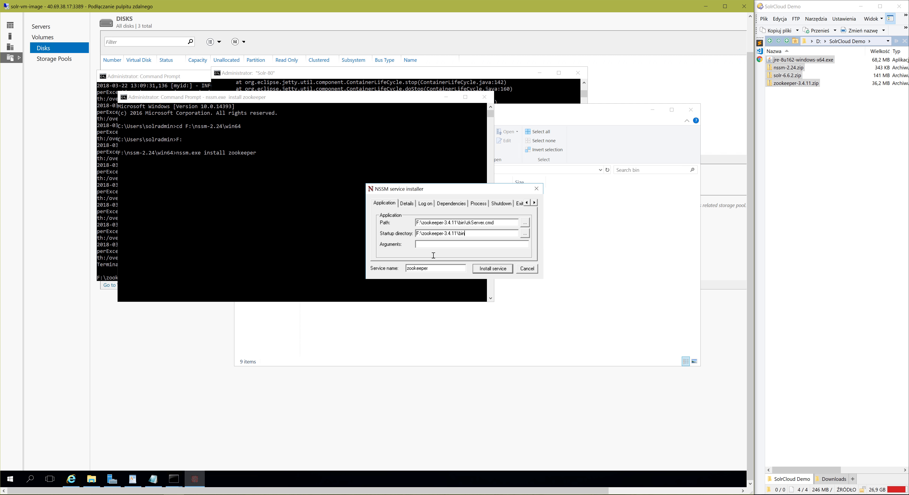
pyautogui.click(487, 269)
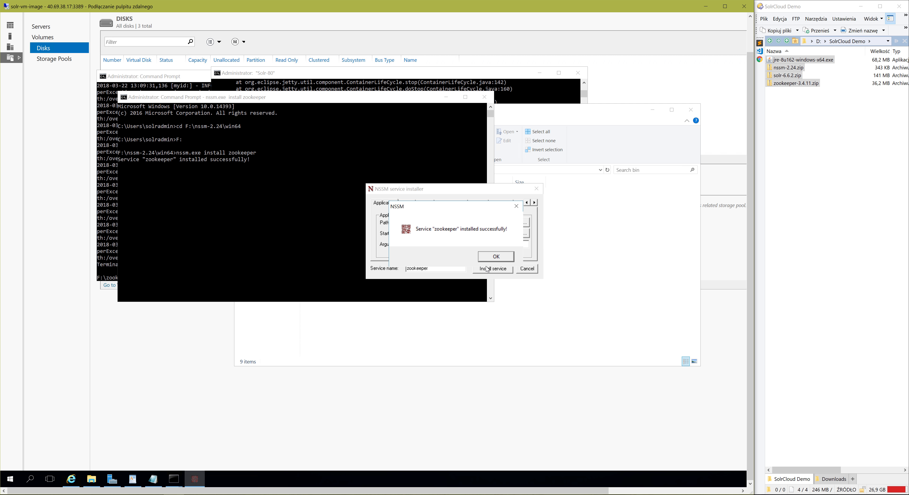
pyautogui.click(507, 257)
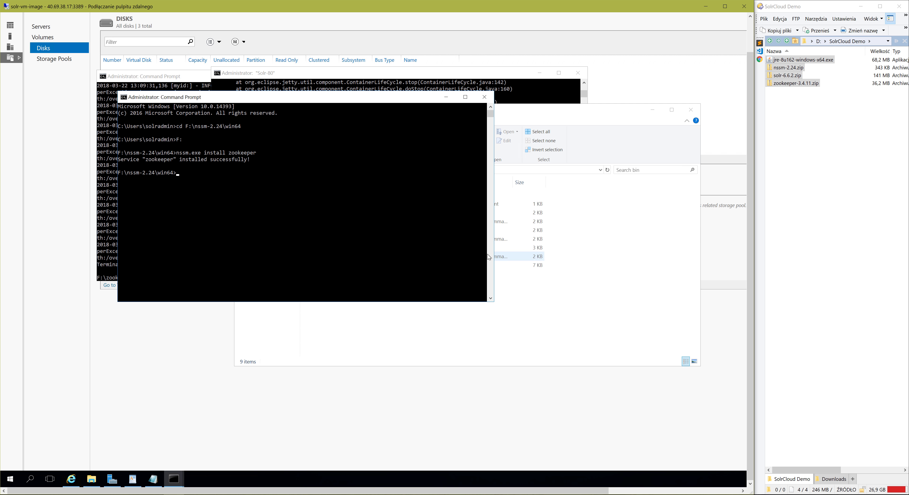
# Start the ZooKeeper service with the command nssm.exe start zookeeper.
pyautogui.click(303, 218)
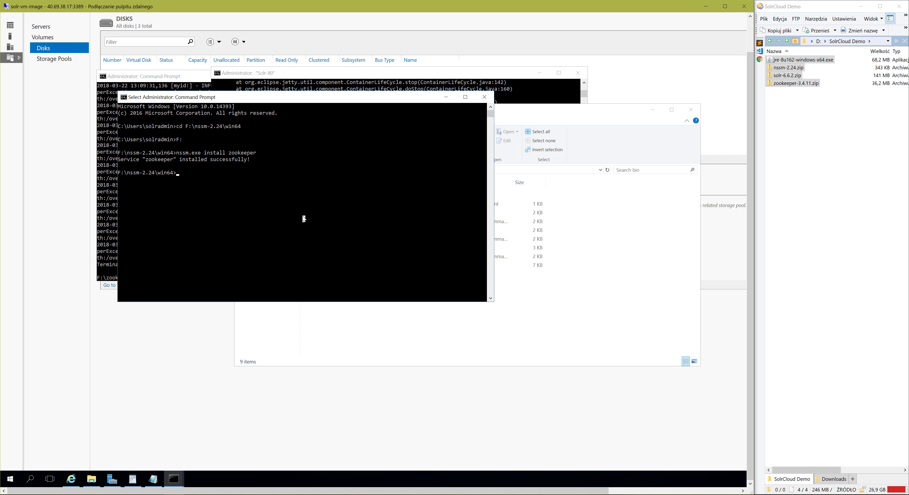
pyautogui.write('nssm.exe start zookeeper')
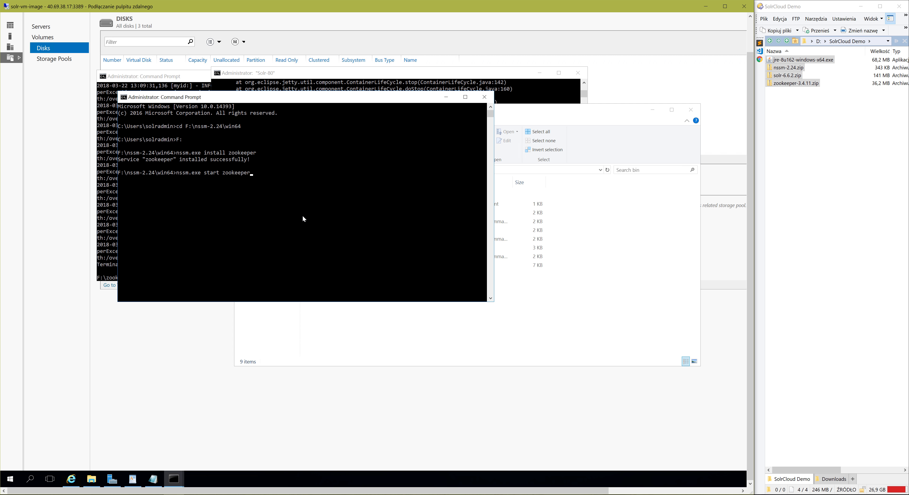
pyautogui.press('Return')
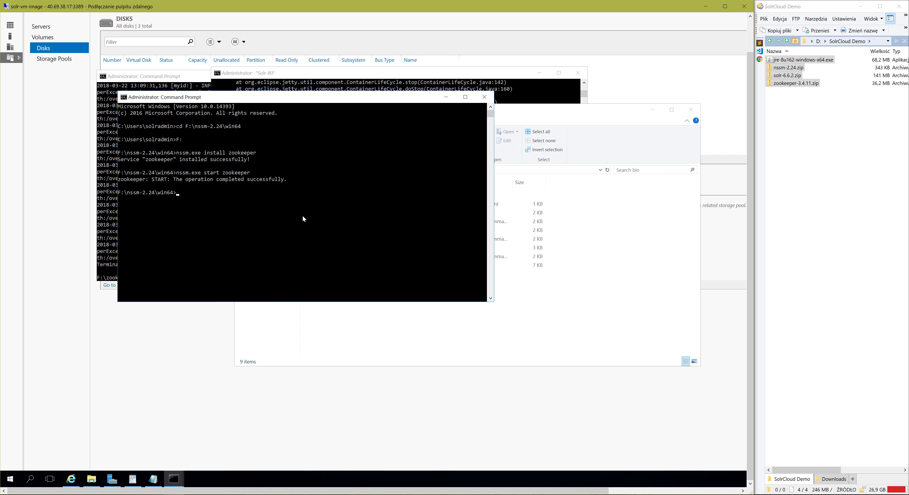
# Launch the NSSM service installer for Solr with the command nssm.exe install solr.
pyautogui.write('nssm.exe install solr')
pyautogui.press('Return')
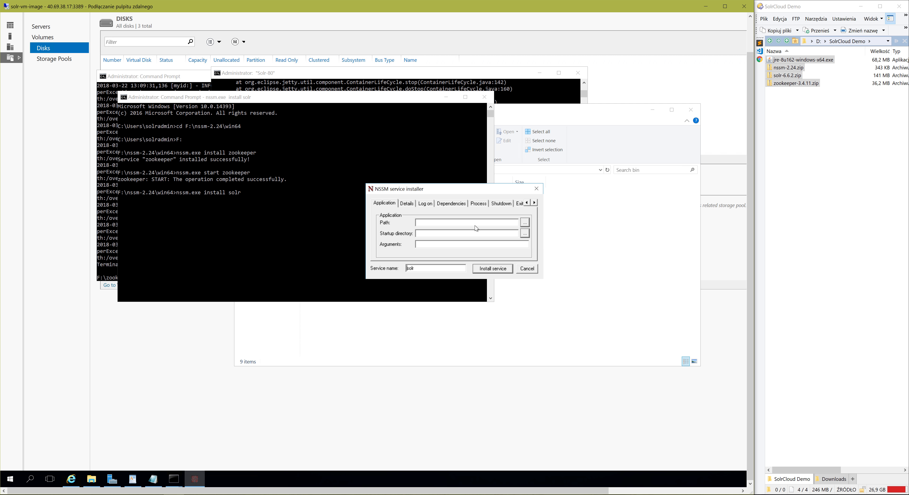
# Open the F:\solr-6.6.2\bin folder in File Explorer and select its path for copying.
pyautogui.click(622, 234)
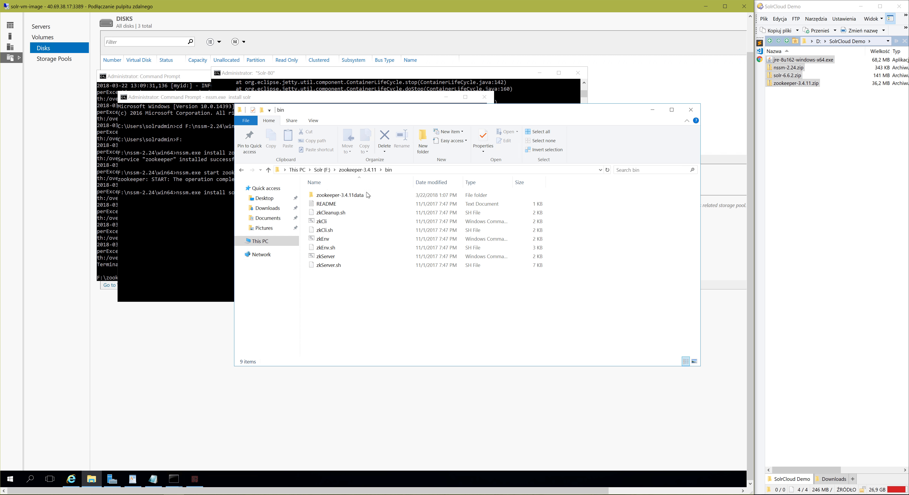
pyautogui.click(322, 170)
pyautogui.doubleClick(317, 203)
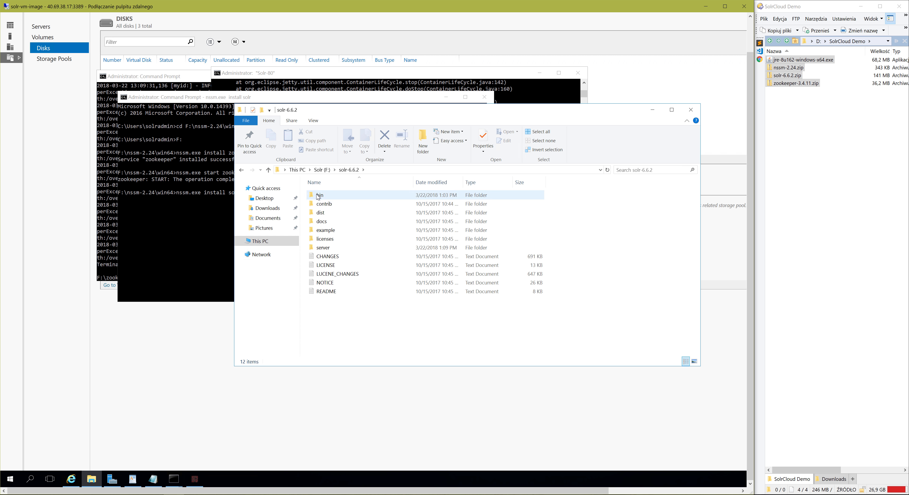
pyautogui.doubleClick(320, 195)
pyautogui.click(397, 171)
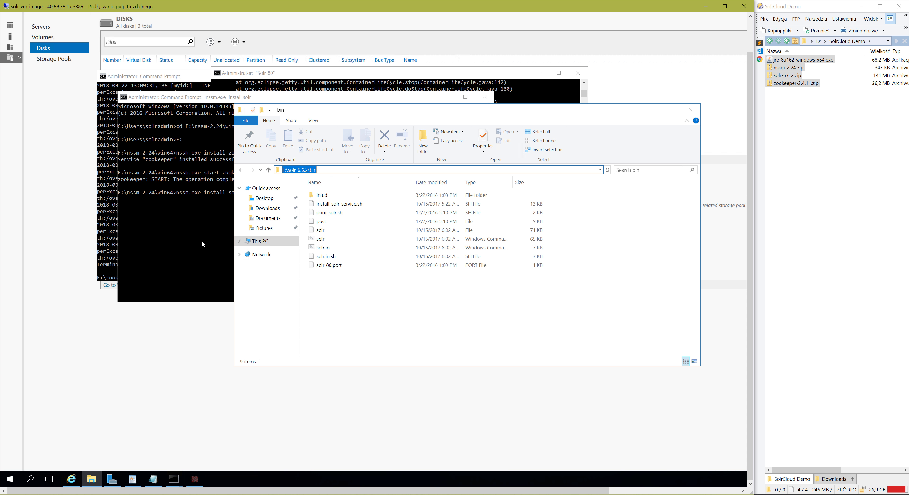
# Set the Solr service's application path to F:\solr-6.6.2\bin\solr.cmd and its startup directory to F:\solr-6.6.2\bin.
pyautogui.click(195, 479)
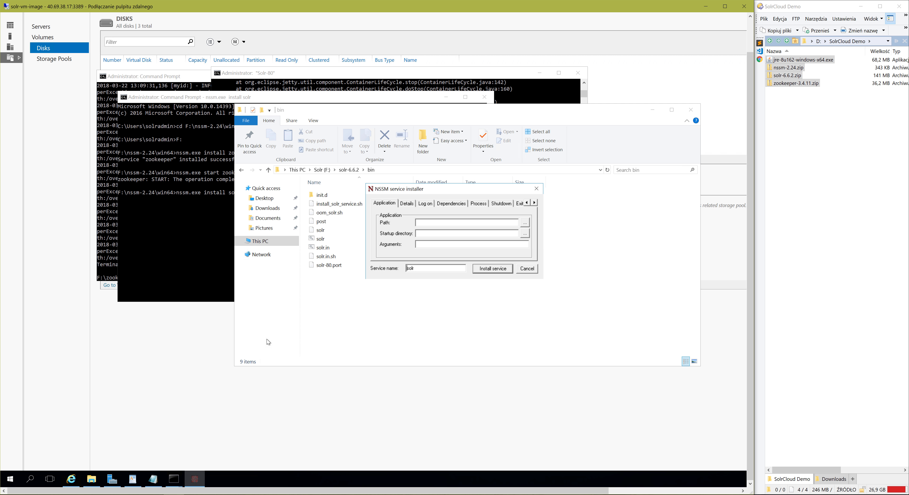
pyautogui.click(426, 225)
pyautogui.hotkey('ctrl', 'v')
pyautogui.write('\\solr.cm')
pyautogui.press('Tab')
pyautogui.press('Tab')
pyautogui.hotkey('ctrl', 'v')
# Set the arguments to start -cloud -f -p 80 -z "10.0.0.4:2181" and install the solr service.
pyautogui.write('start -cloud')
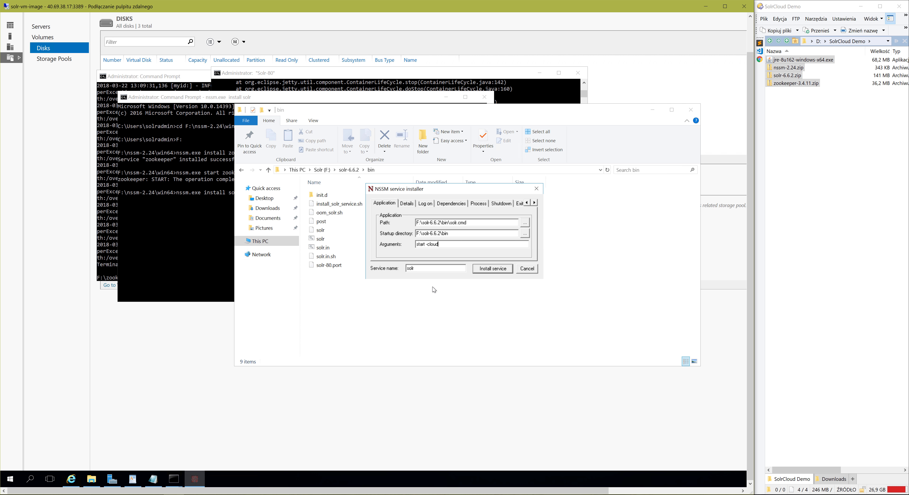
pyautogui.write(' -f -p 80 -z "10')
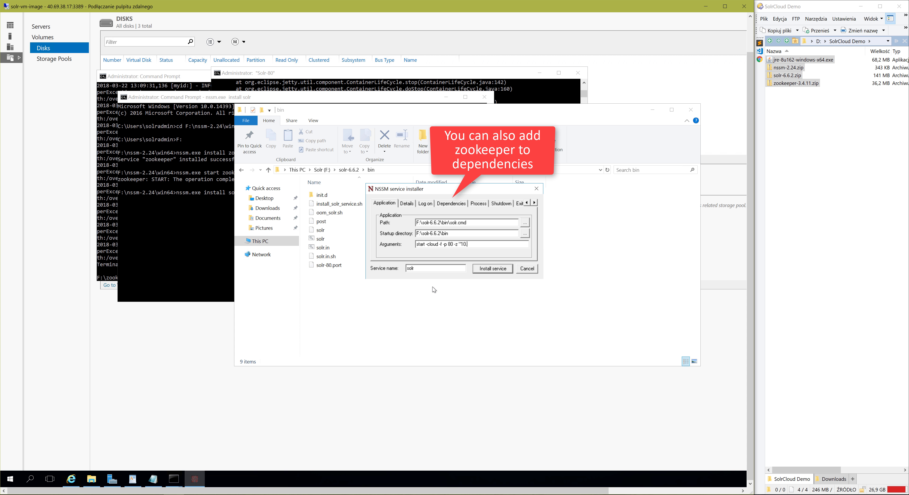
pyautogui.write('.0.0.4:2181')
pyautogui.click(489, 268)
pyautogui.click(490, 262)
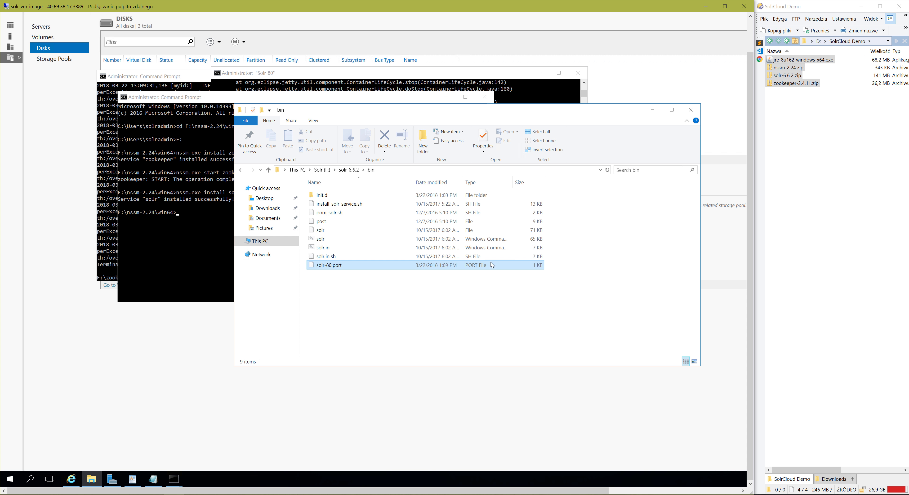
# Start the Solr service from the command prompt with nssm.exe start solr.
pyautogui.click(171, 263)
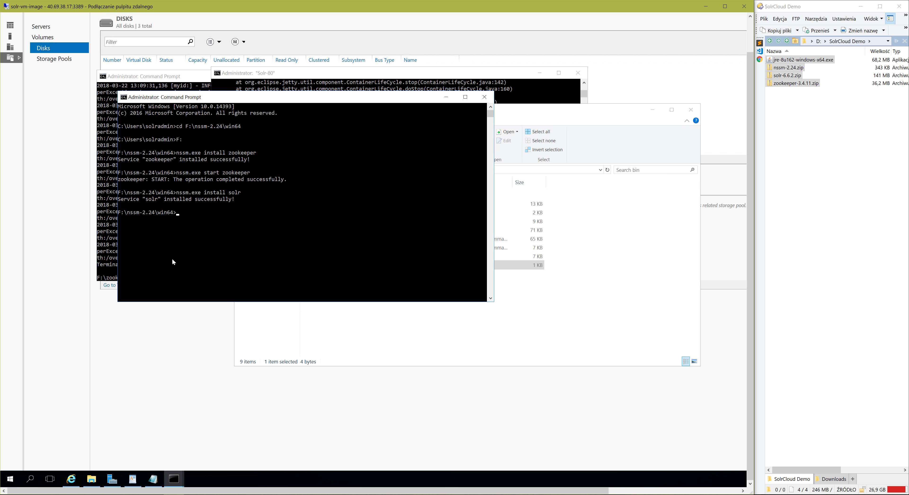
pyautogui.write('nssm.exe start solr')
pyautogui.press('Return')
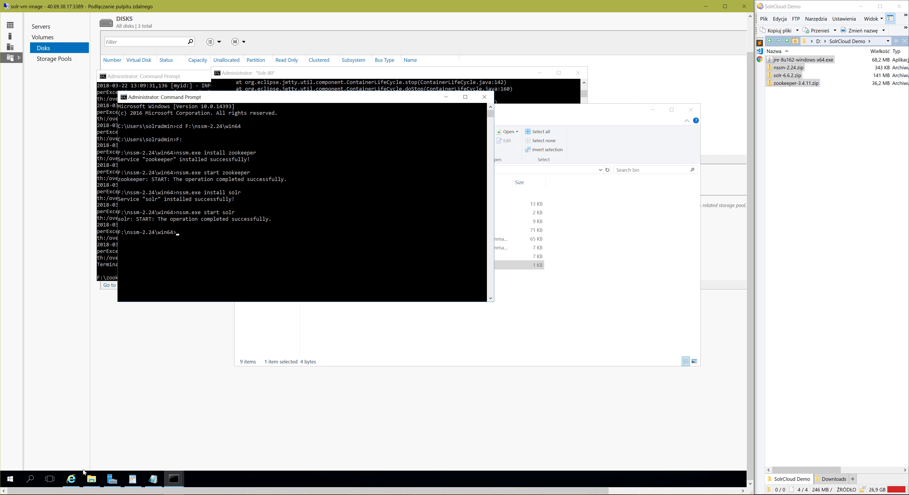
pyautogui.click(72, 479)
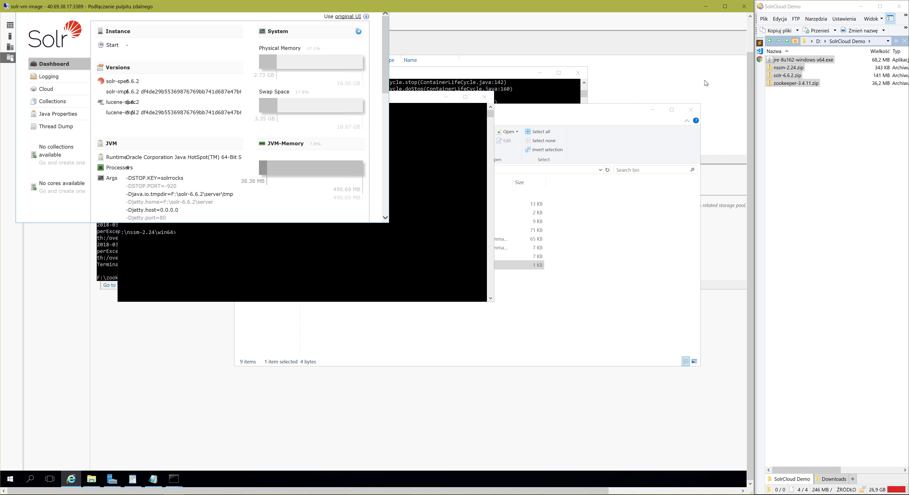
pyautogui.moveTo(750, 90); pyautogui.dragTo(750, 57)
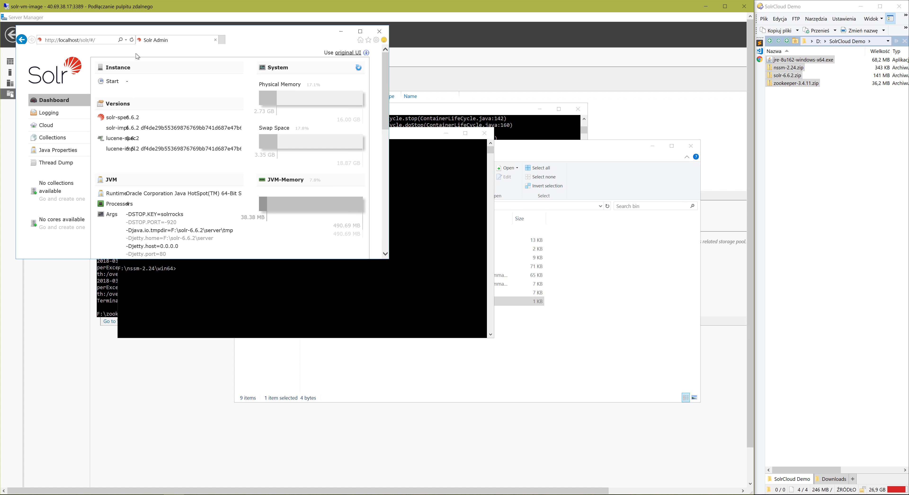
pyautogui.click(132, 40)
pyautogui.click(132, 41)
# Copy the public IP address of solr-vm-image from the Azure portal and open 40.69.38.17/solr in a new Chrome tab.
pyautogui.hotkey('alt', 'Tab')
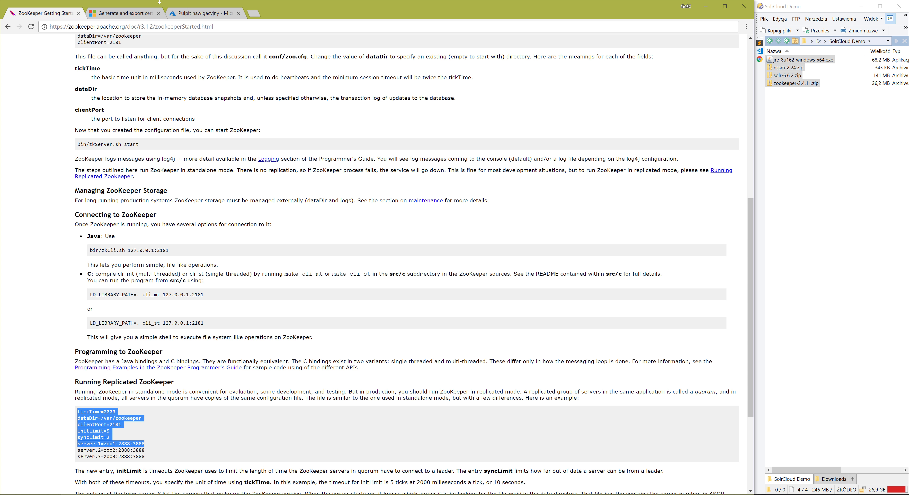
pyautogui.click(189, 16)
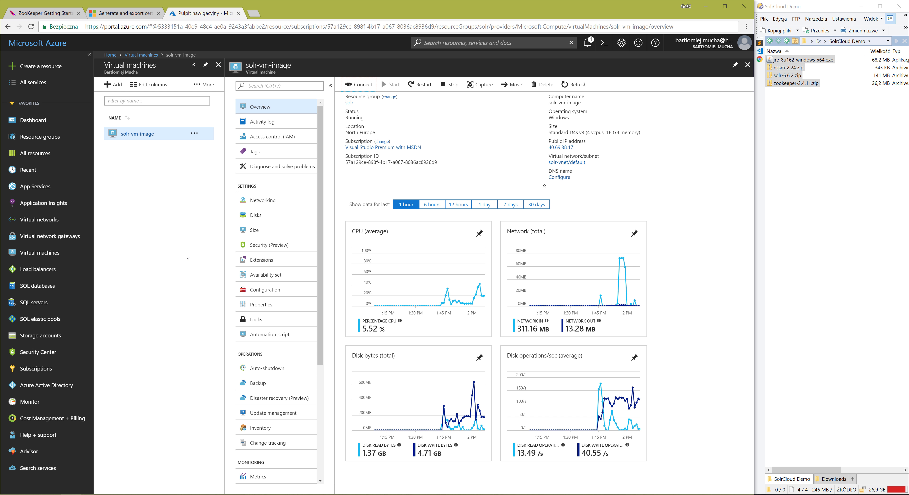
pyautogui.moveTo(568, 148)
pyautogui.click(577, 147)
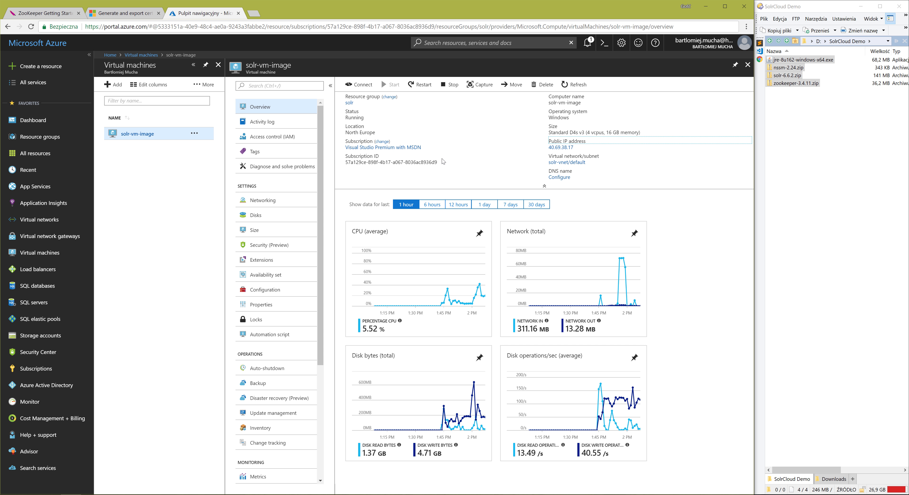
pyautogui.click(254, 13)
pyautogui.hotkey('ctrl', 'v')
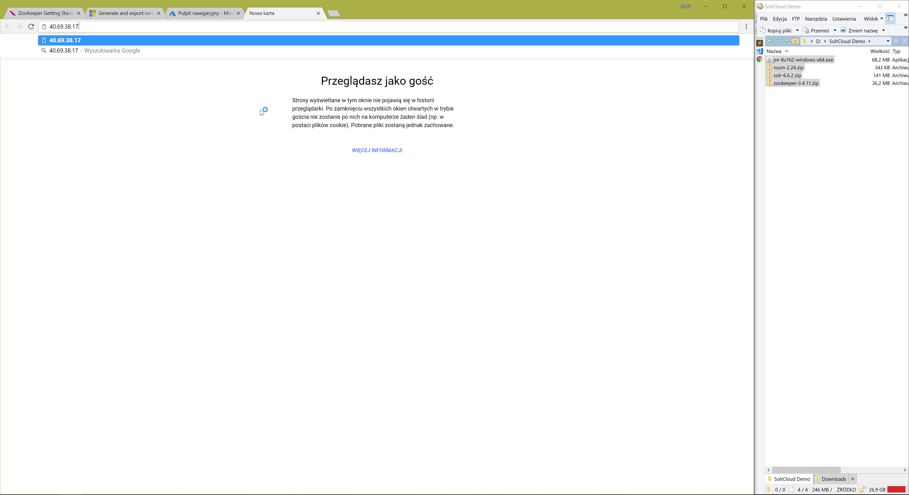
pyautogui.write('/solr')
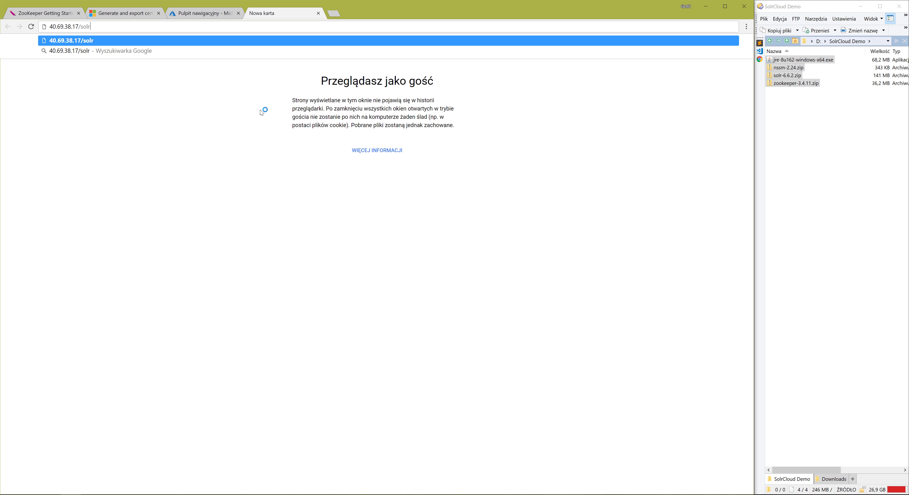
pyautogui.press('Return')
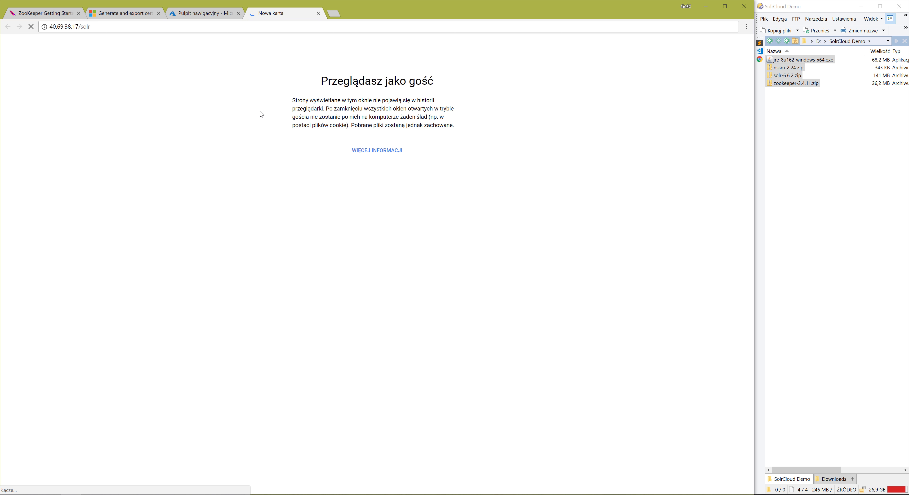
# Return to the remote desktop session and open Windows Firewall with Advanced Security by running wf.msc in the command prompt.
pyautogui.click(174, 494)
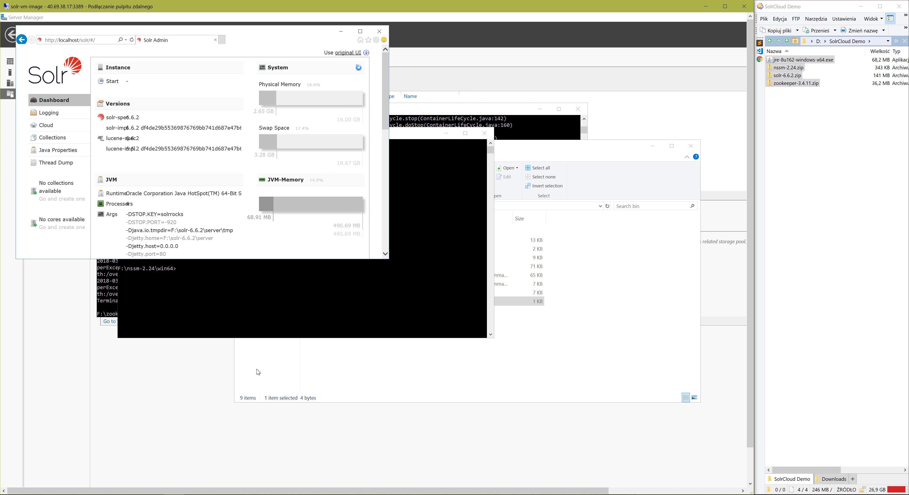
pyautogui.click(290, 313)
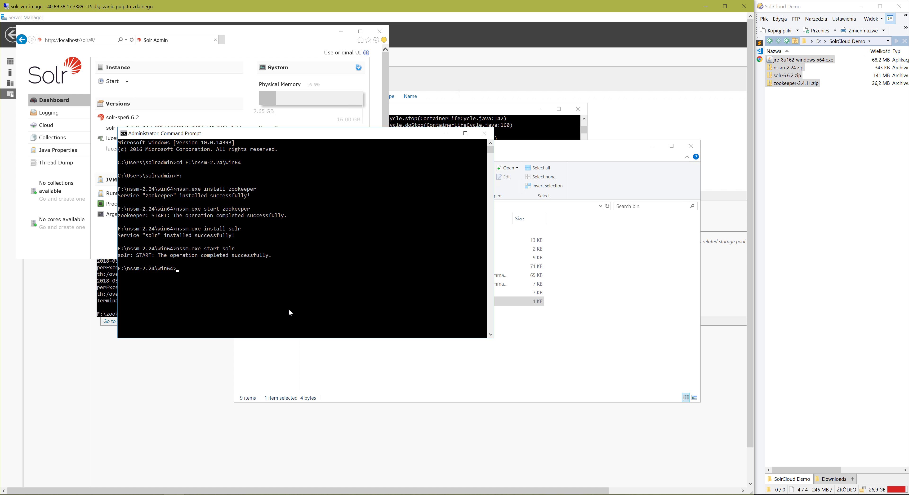
pyautogui.write('wf.msc')
pyautogui.press('Return')
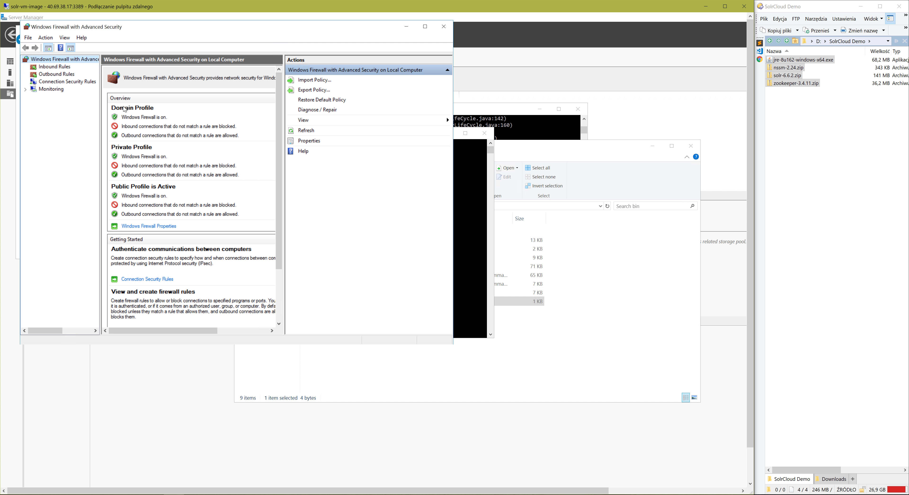
# Begin a new inbound firewall rule of the Port type.
pyautogui.click(50, 67)
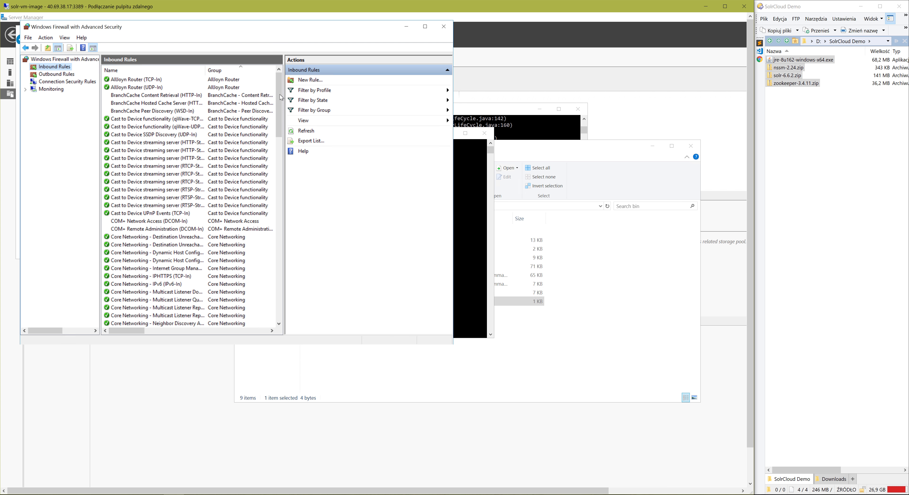
pyautogui.click(312, 80)
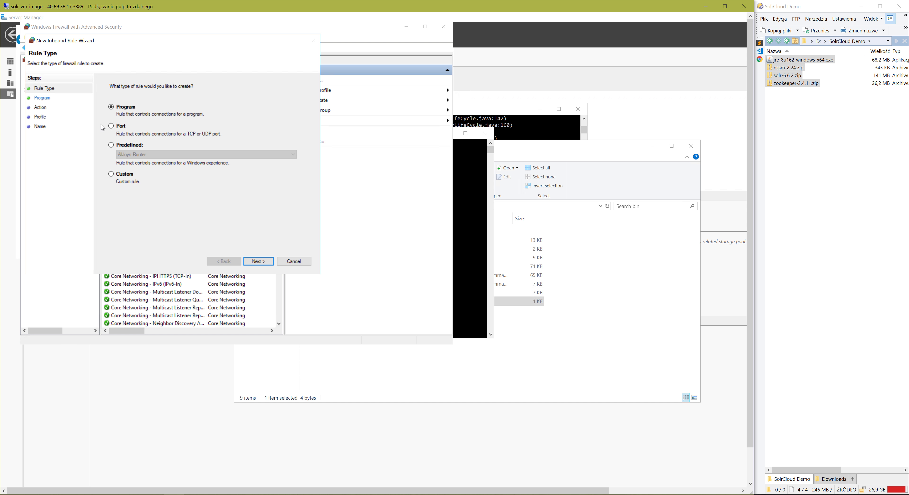
pyautogui.click(120, 126)
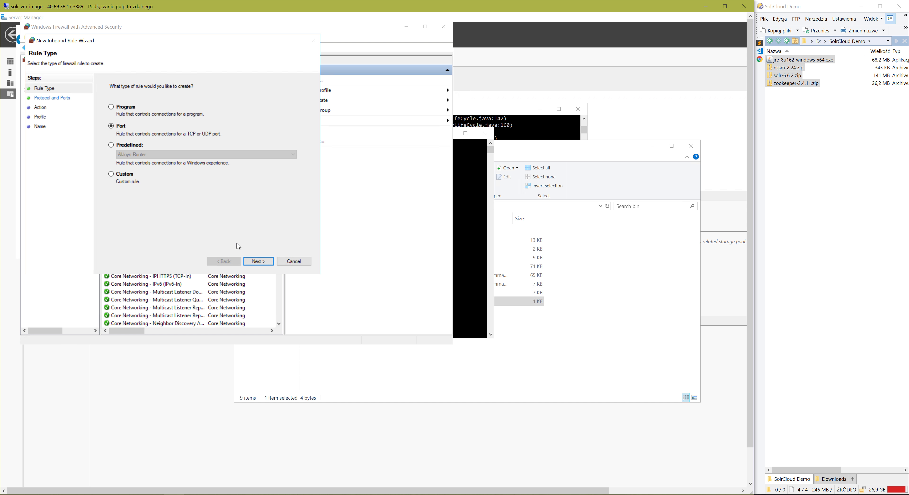
pyautogui.click(250, 262)
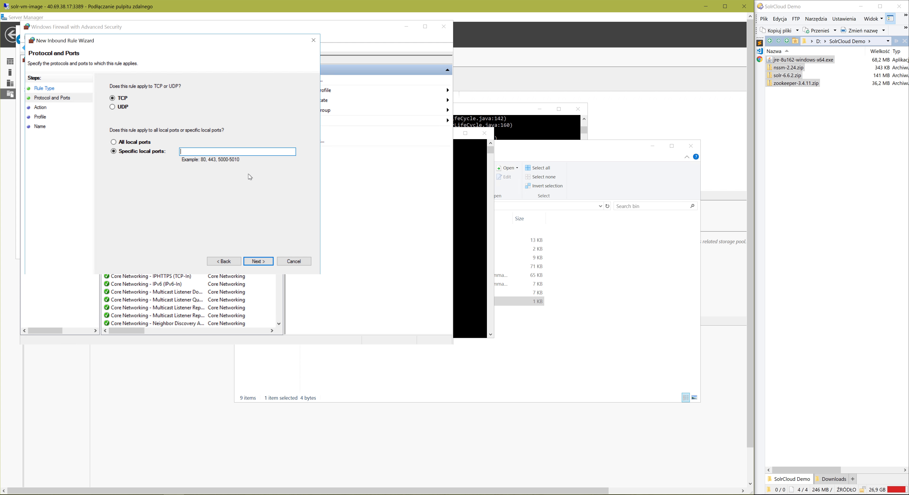
# Apply the rule to the specific local TCP ports 80, 2181, 2888 and 3888.
pyautogui.write('80, 2181, 2888, 3888')
pyautogui.doubleClick(191, 154)
pyautogui.moveTo(201, 152); pyautogui.dragTo(225, 152)
pyautogui.click(256, 262)
# Accept the default action and all network profiles, and create the rule with the name Solr and Zookeeper.
pyautogui.click(258, 264)
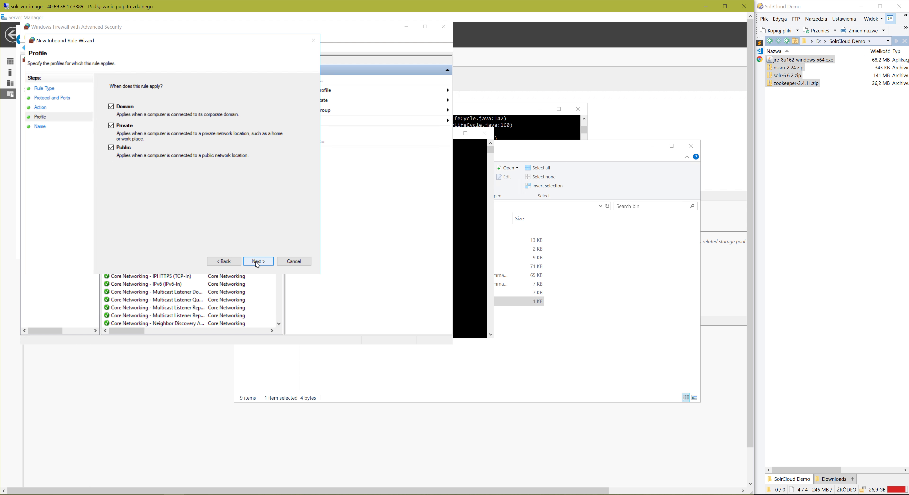
pyautogui.click(257, 263)
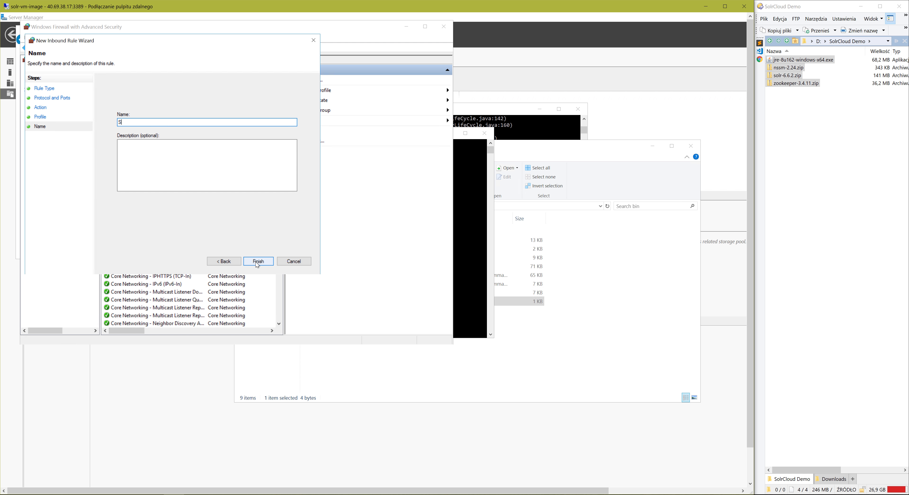
pyautogui.write('Solr and Zookpeeper')
pyautogui.click(269, 264)
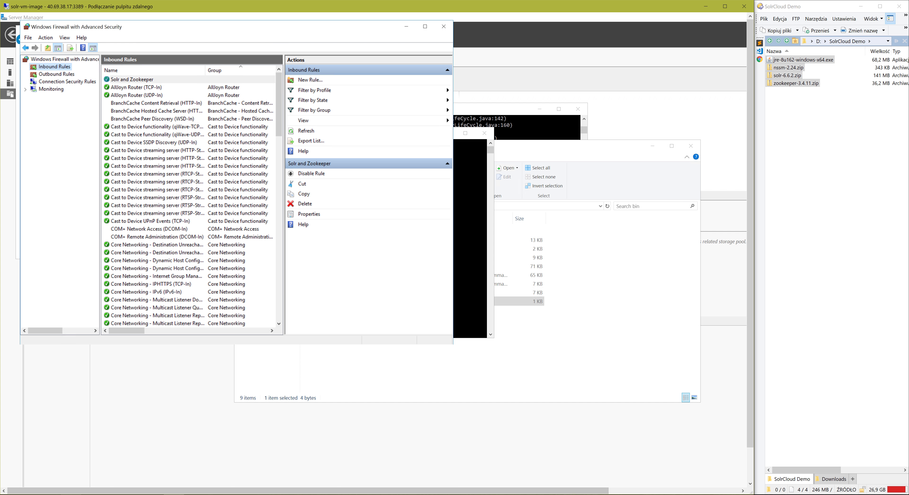
# Switch to Chrome, retry 40.69.38.17/solr in a new tab and close the old tab for that address.
pyautogui.click(71, 494)
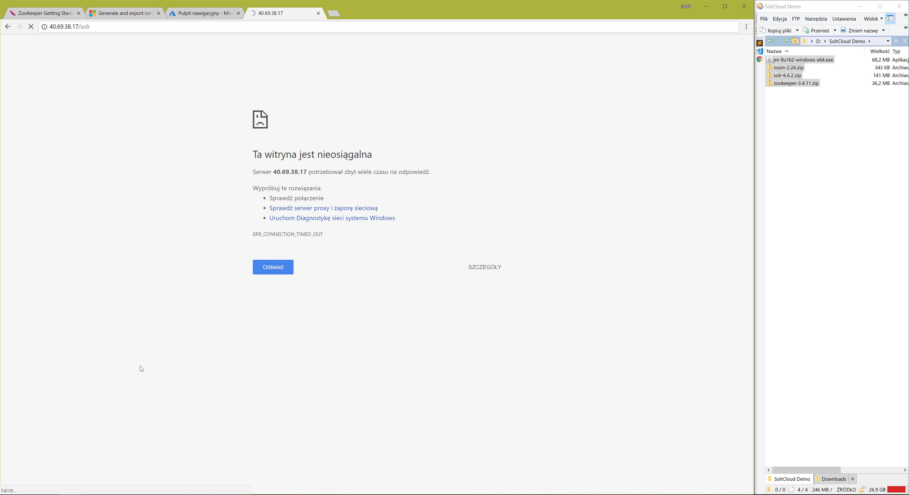
pyautogui.click(88, 30)
pyautogui.hotkey('alt', 'Return')
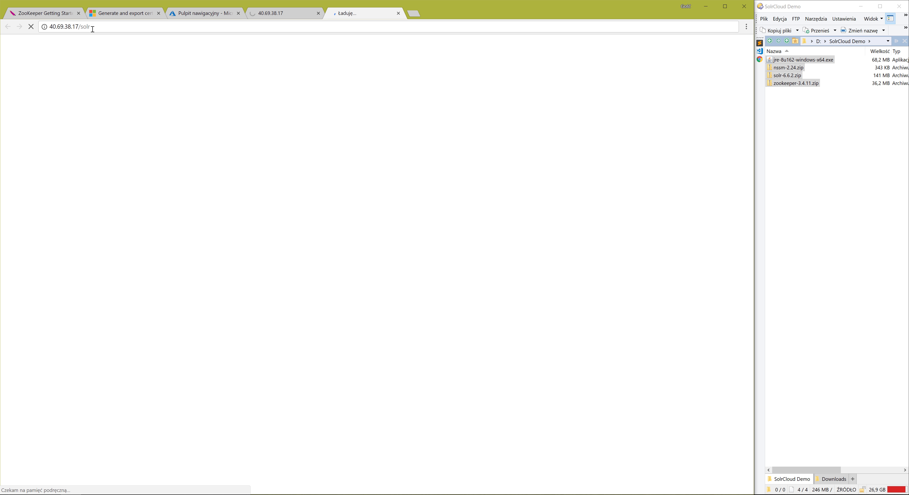
pyautogui.click(318, 14)
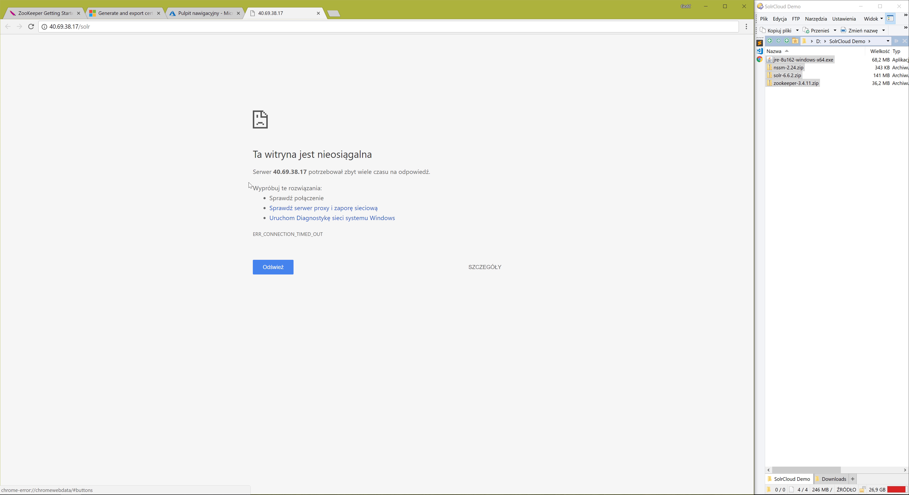
# Open the inbound security rules of the solr-vm-image-nsg network security group in the solr resource group on the Azure portal.
pyautogui.click(205, 13)
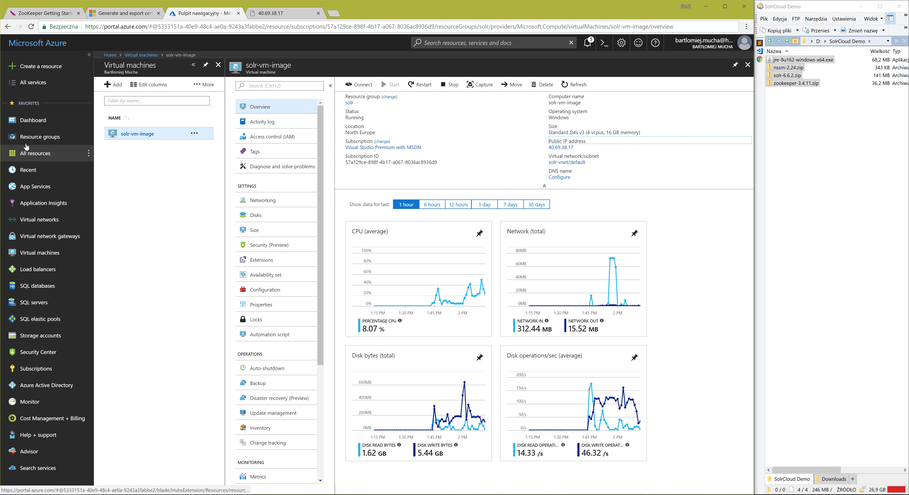
pyautogui.click(30, 138)
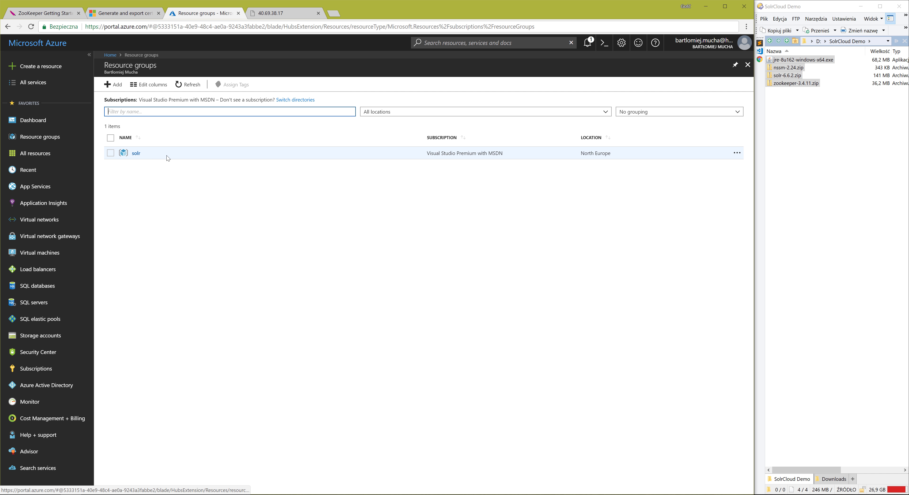
pyautogui.click(136, 153)
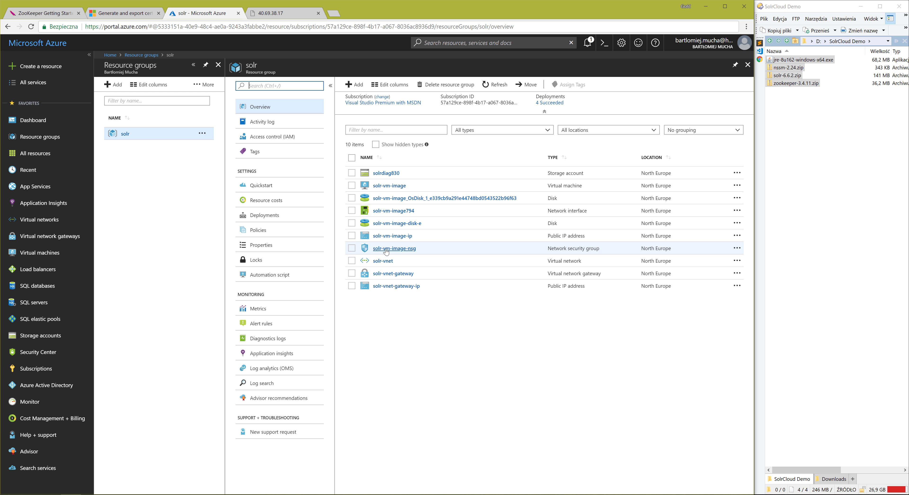
pyautogui.click(386, 252)
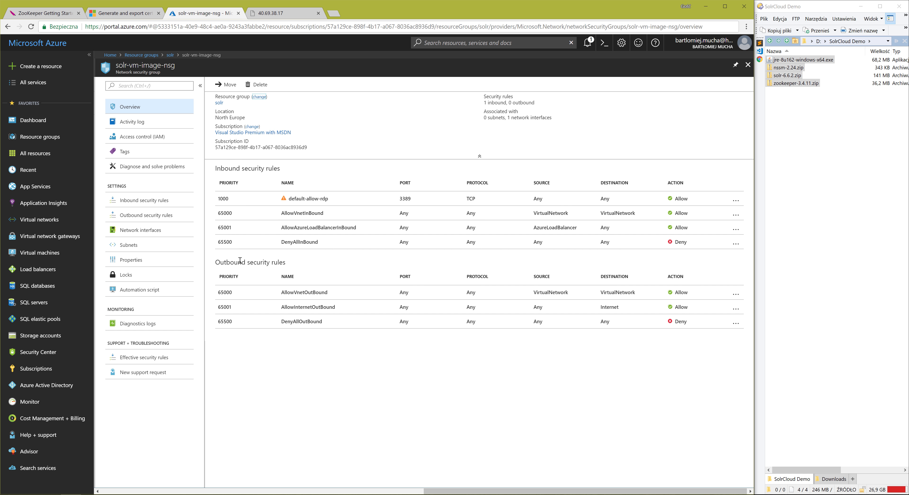
pyautogui.click(145, 204)
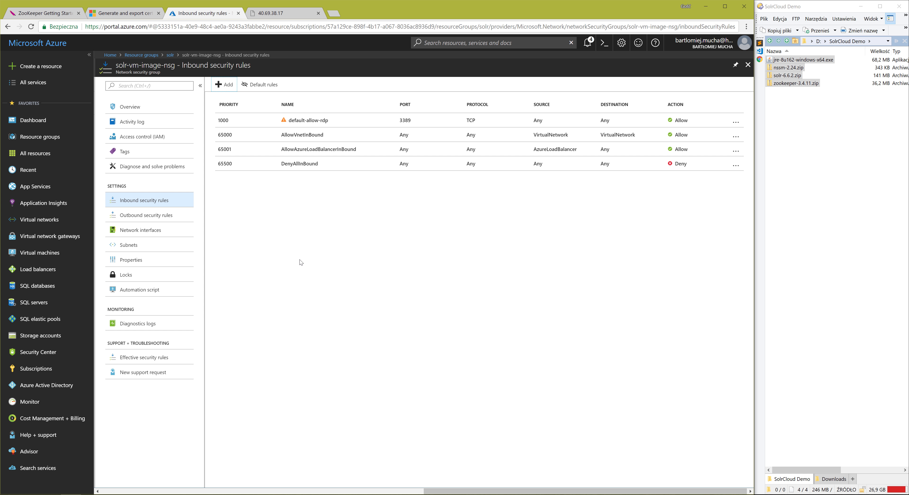
# Add an inbound security rule with destination port range 80 and the name Port_For_Solr.
pyautogui.click(224, 84)
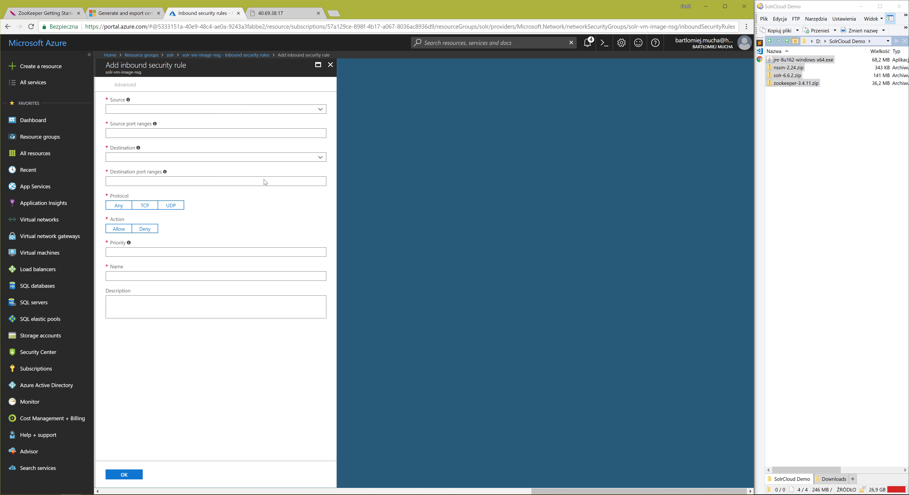
pyautogui.click(130, 179)
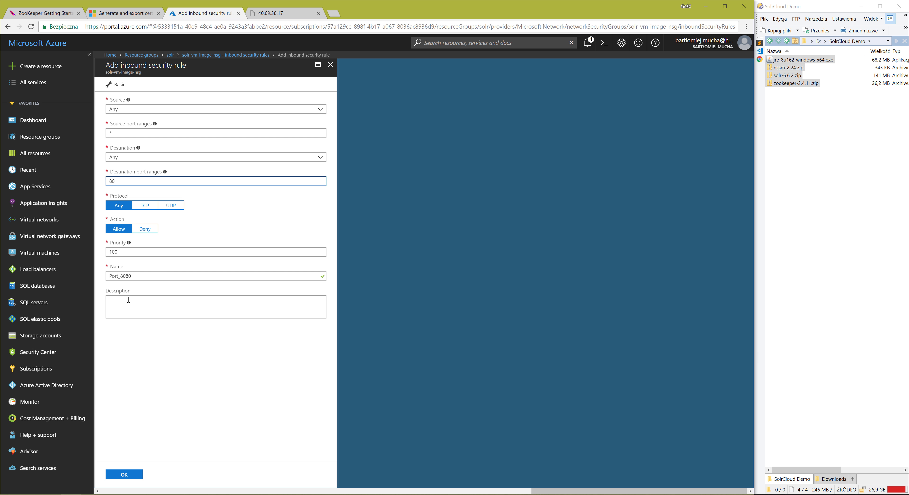
pyautogui.click(158, 280)
pyautogui.press('BackSpace')
pyautogui.press('BackSpace')
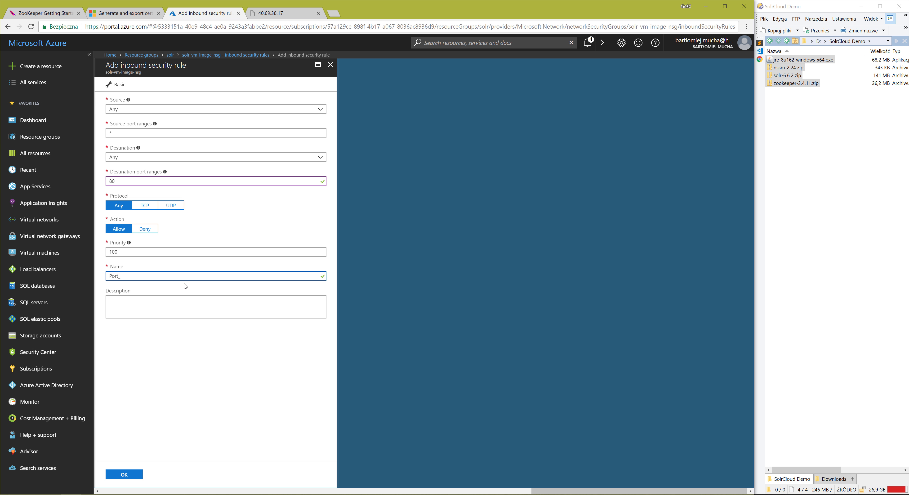
pyautogui.write('For_Solr')
pyautogui.click(124, 475)
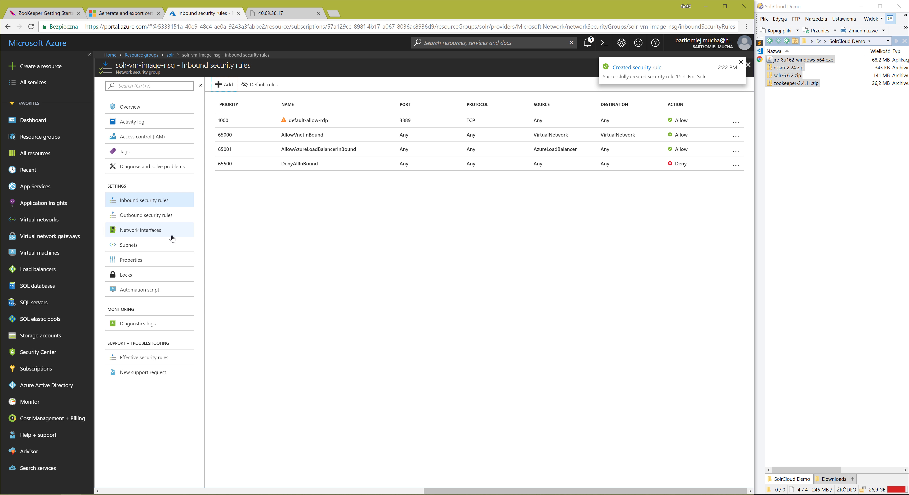
# Refresh the inbound security rules list, and reload the Solr page at 40.69.38.17 in its browser tab.
pyautogui.click(155, 215)
pyautogui.click(159, 200)
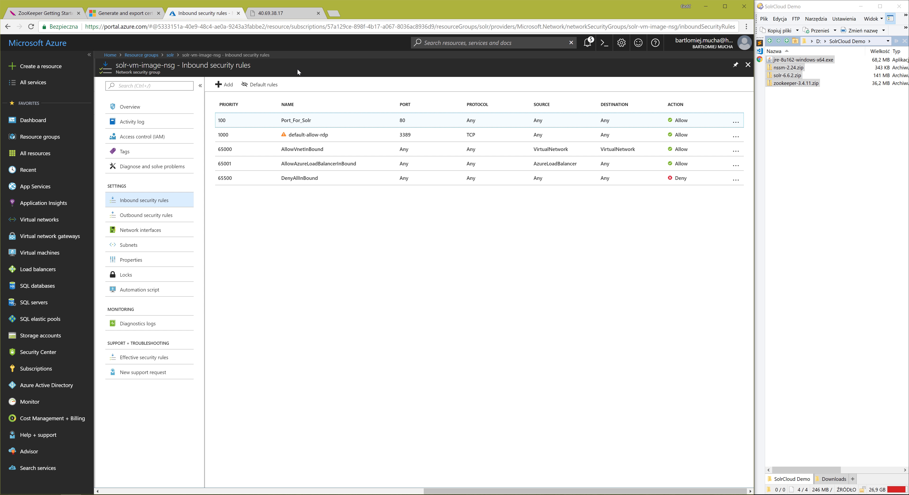
pyautogui.click(289, 17)
pyautogui.click(32, 28)
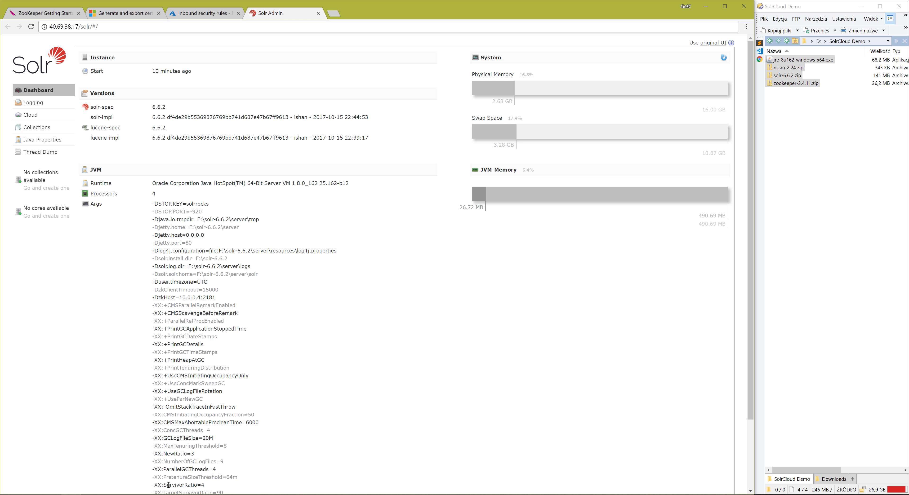
# Switch to the solr-vm-image remote desktop session, minimize the firewall window and open a new command prompt.
pyautogui.click(174, 494)
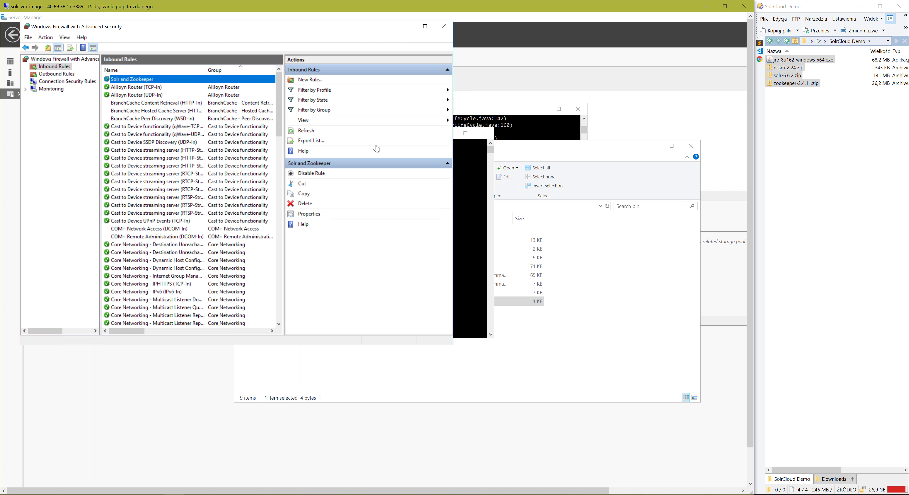
pyautogui.click(407, 27)
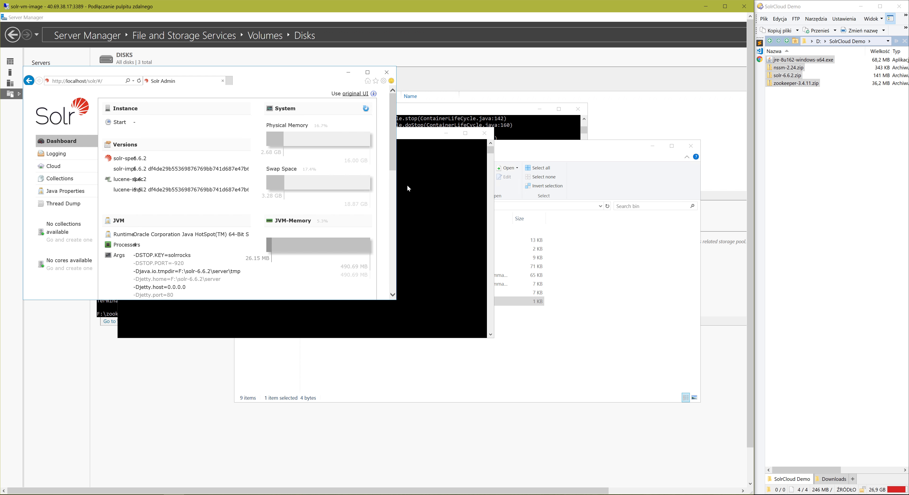
pyautogui.click(421, 227)
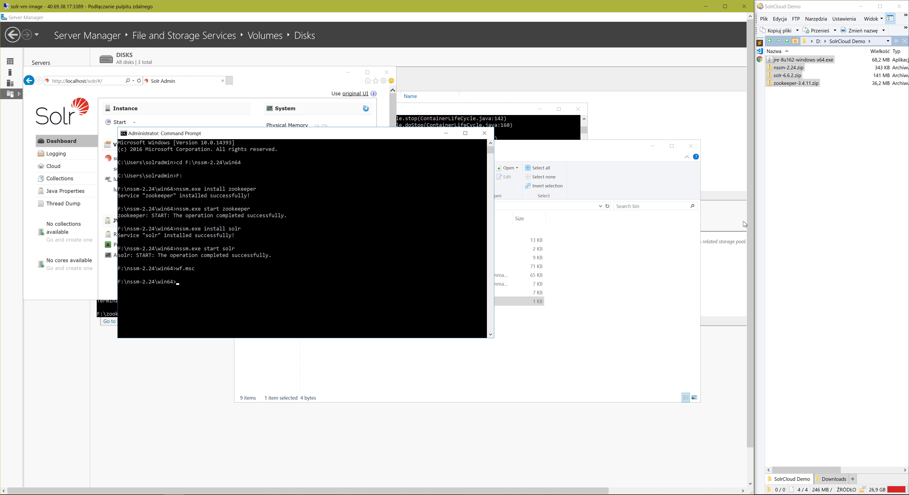
pyautogui.moveTo(748, 217); pyautogui.dragTo(750, 281)
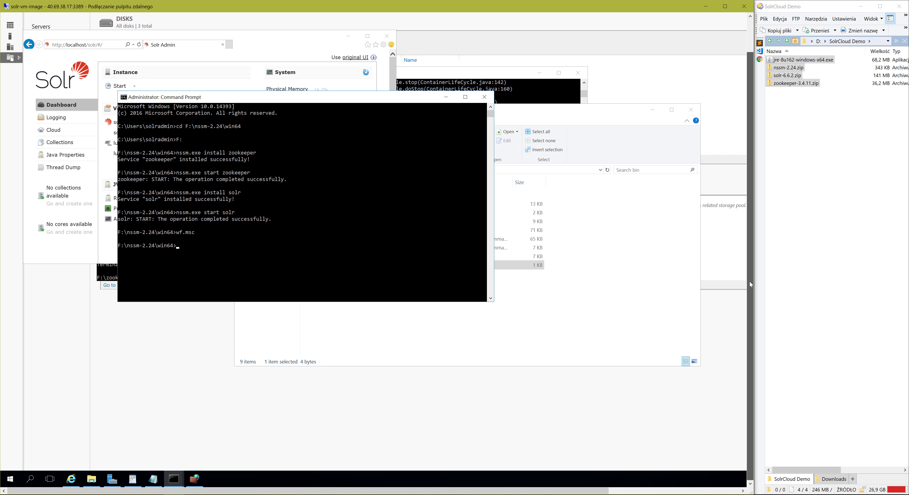
pyautogui.click(10, 477)
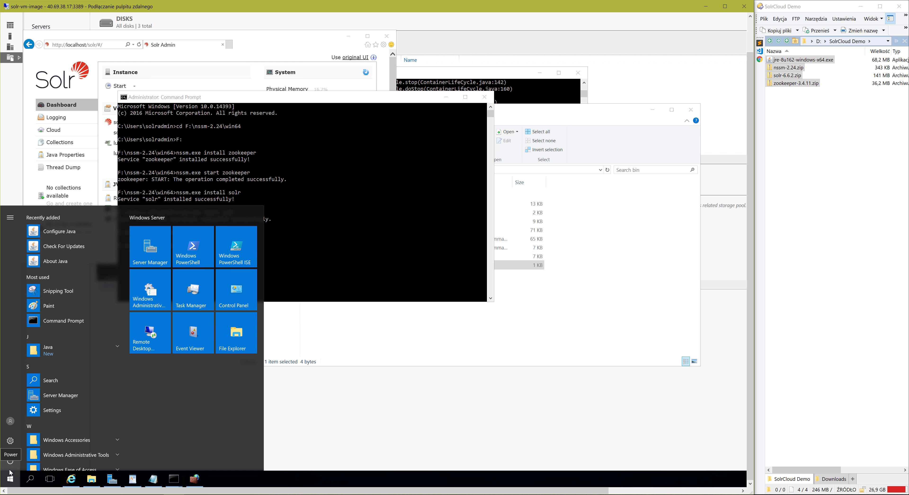
pyautogui.write('cmd')
pyautogui.press('Return')
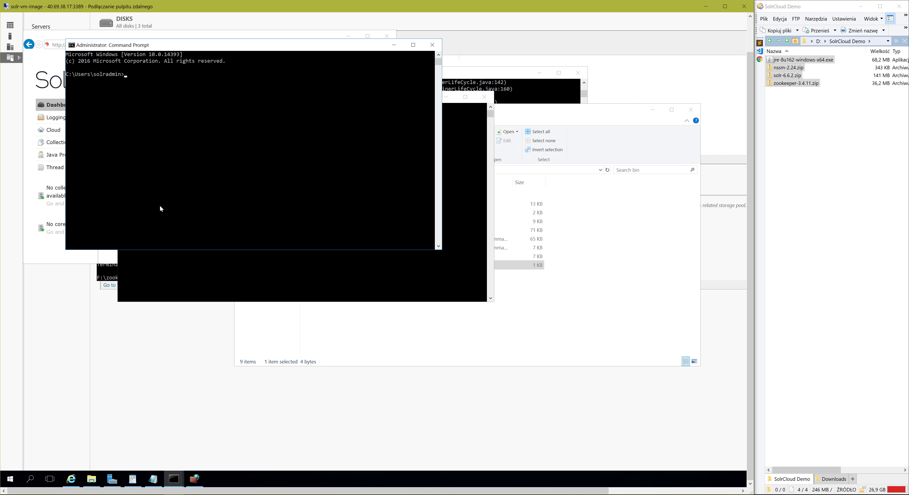
# Change the command prompt's directory to C:\Windows\System32\Sysprep.
pyautogui.write('cd C:\\Windows\\sys')
pyautogui.press('Tab')
pyautogui.write('32\\sysp')
pyautogui.press('Tab')
pyautogui.press('Return')
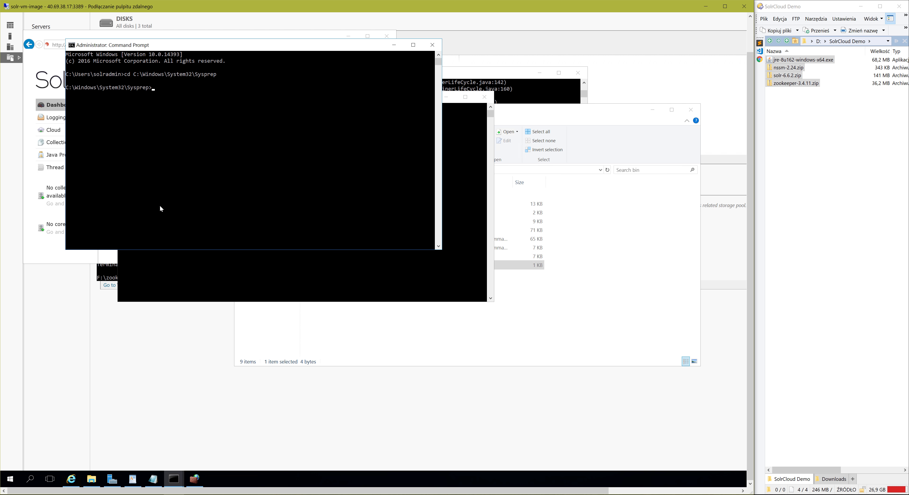
# Run sysprep.exe with Enter System Out-of-Box Experience (OOBE) and the Shutdown option, and dismiss the session-ended message.
pyautogui.write('sysp')
pyautogui.press('Tab')
pyautogui.press('Return')
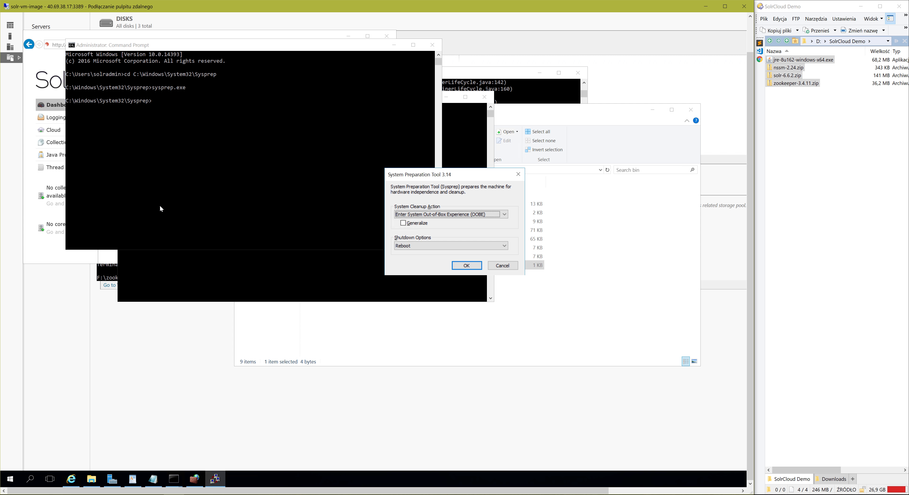
pyautogui.click(414, 214)
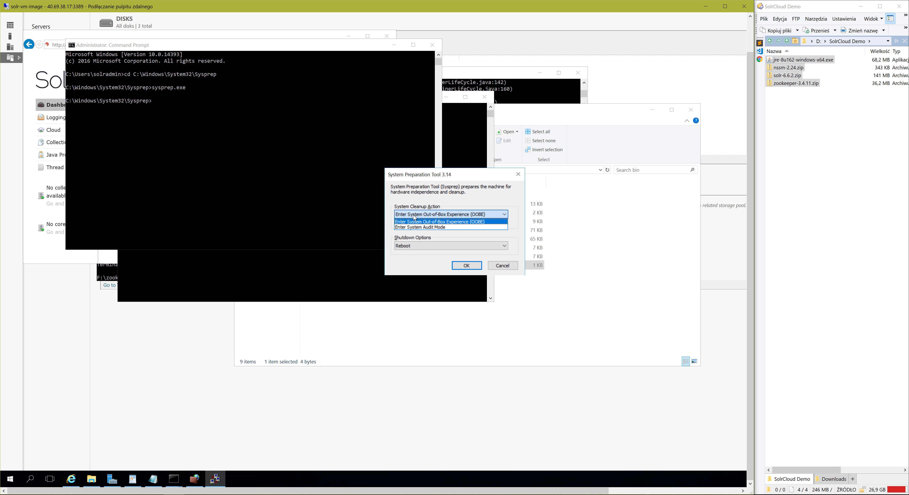
pyautogui.click(425, 241)
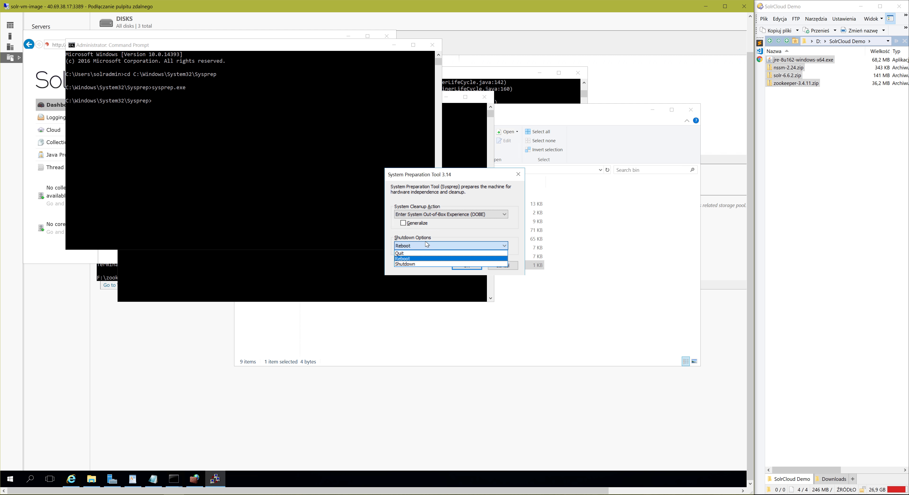
pyautogui.click(411, 263)
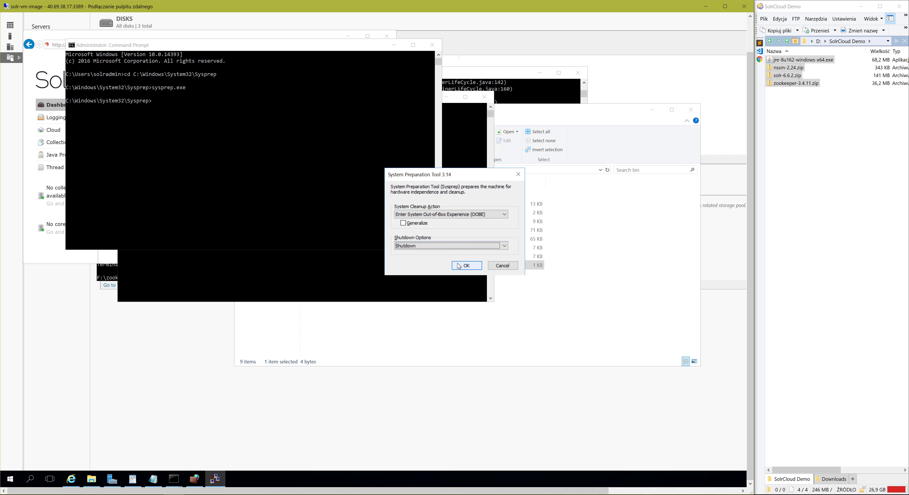
pyautogui.click(466, 266)
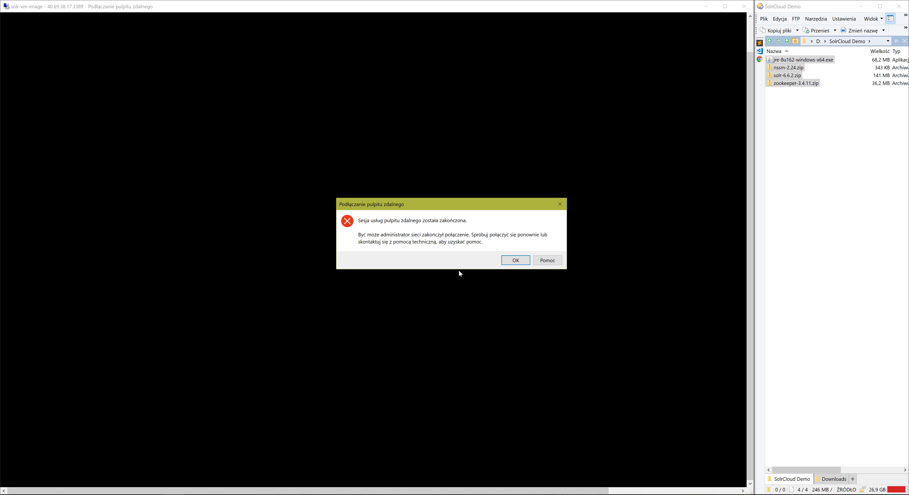
pyautogui.click(517, 263)
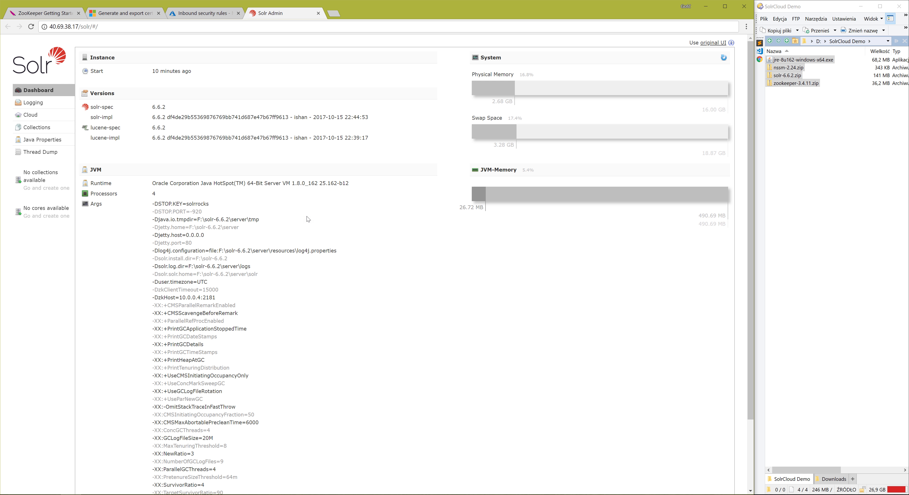
# Open the point-to-site configuration of solr-vnet-gateway in the Azure portal in Chrome and start configuring it.
pyautogui.click(209, 14)
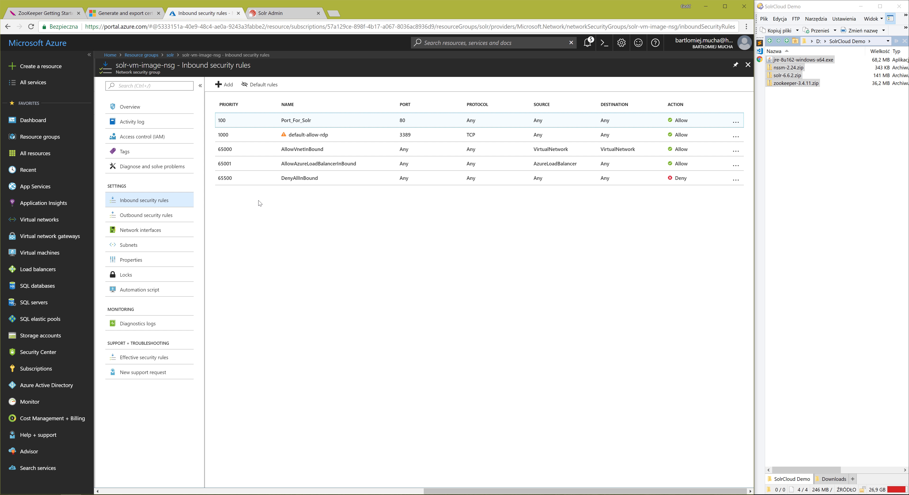
pyautogui.click(88, 235)
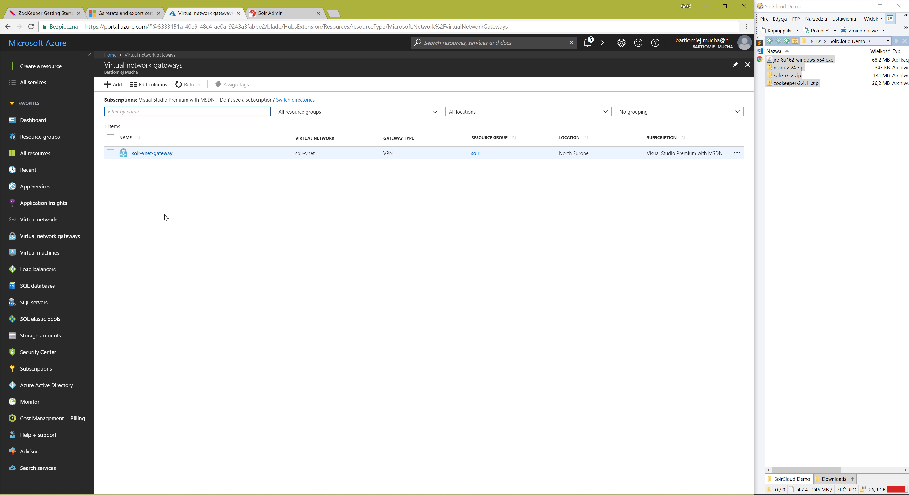
pyautogui.click(160, 157)
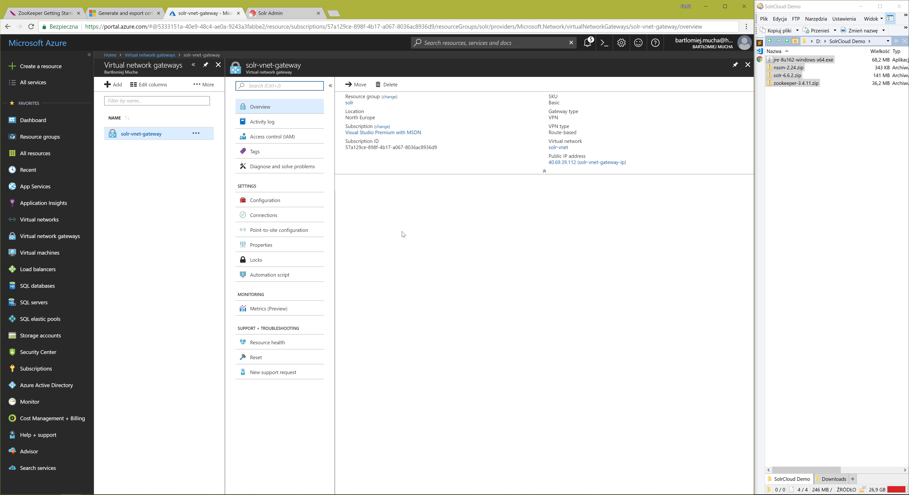
pyautogui.click(273, 234)
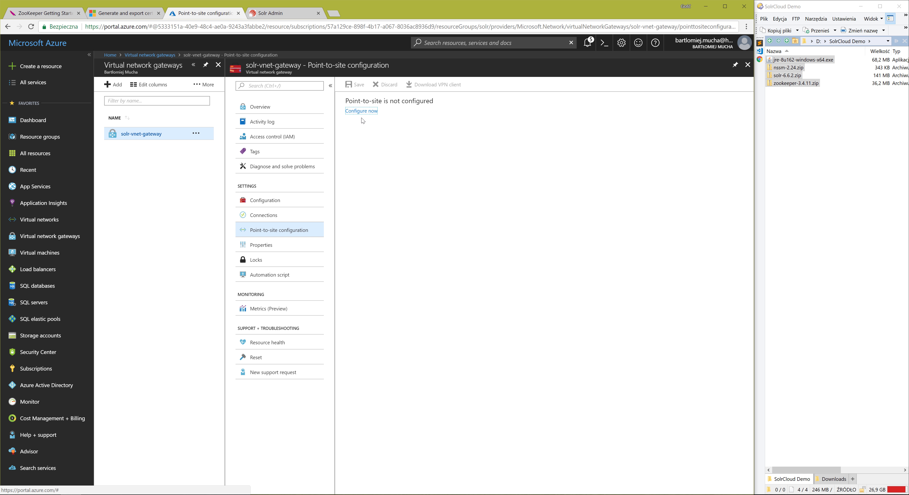
pyautogui.click(362, 112)
# Set the point-to-site address pool to 172.16.201.0/24 and save the configuration.
pyautogui.click(371, 115)
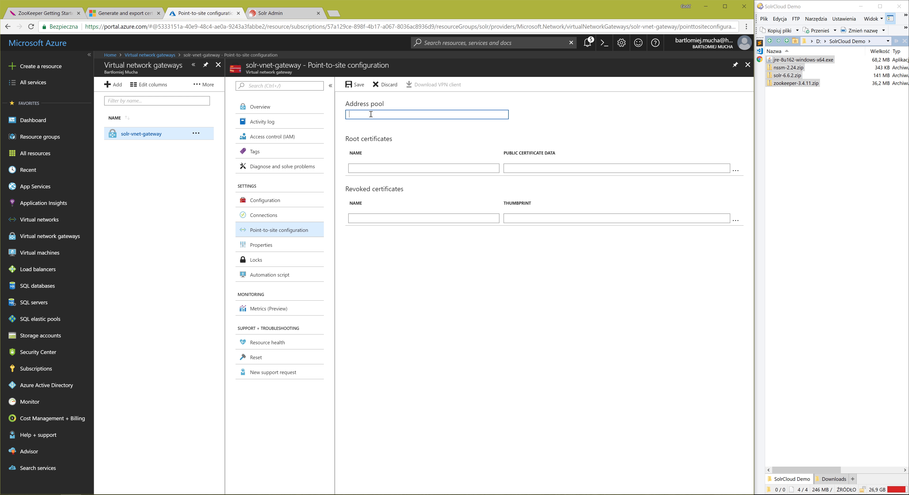
pyautogui.write('172.16.201.0/24')
pyautogui.press('Tab')
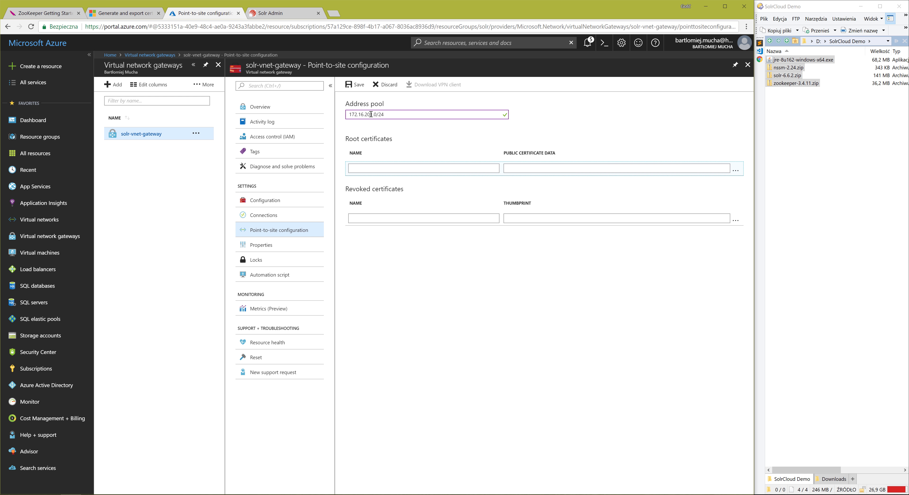
pyautogui.click(355, 84)
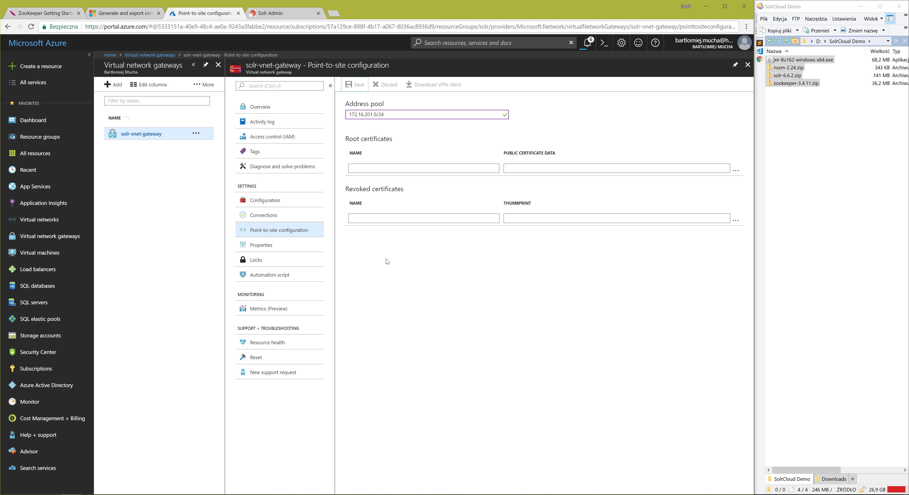
# Copy the self-signed root certificate command from the Microsoft docs page and paste it into an administrator PowerShell window.
pyautogui.click(123, 15)
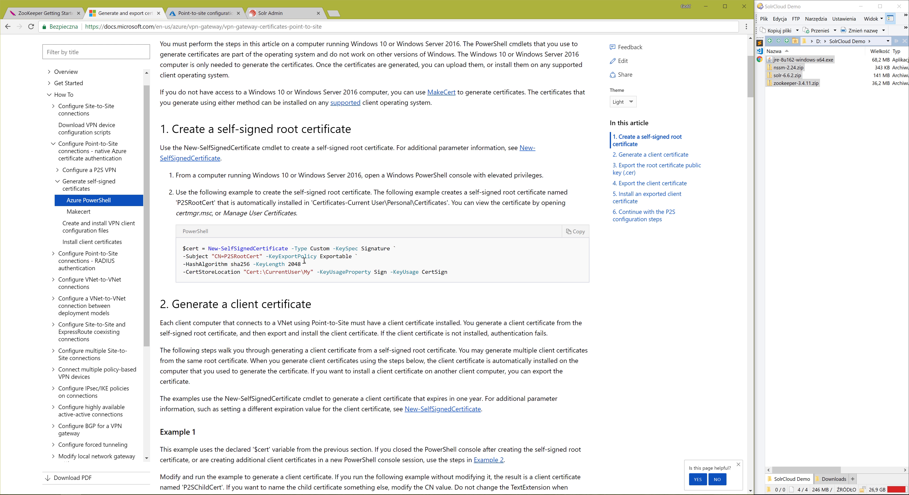
pyautogui.click(110, 494)
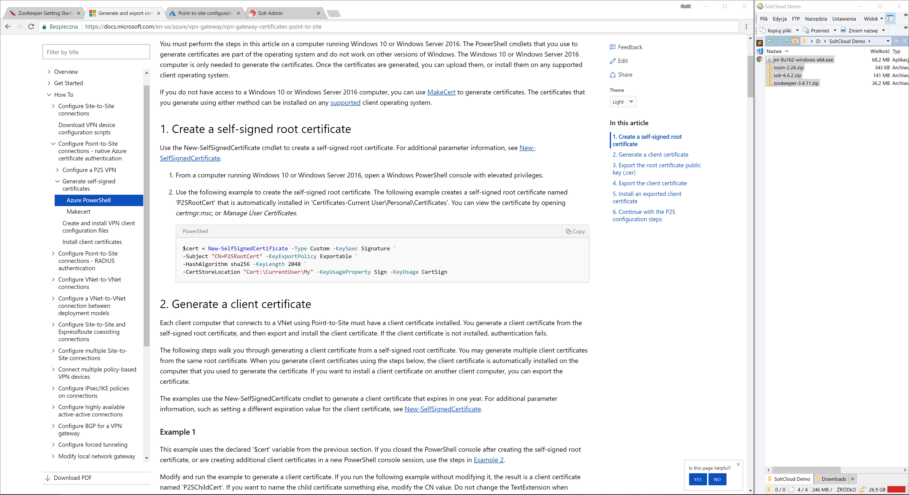
pyautogui.moveTo(462, 91); pyautogui.dragTo(697, 93)
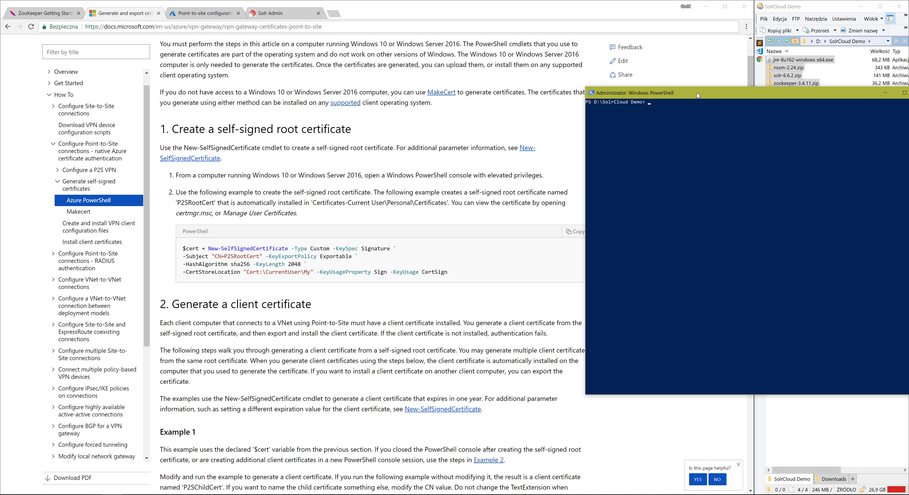
pyautogui.click(579, 234)
pyautogui.moveTo(785, 93); pyautogui.dragTo(661, 88)
pyautogui.rightClick(658, 133)
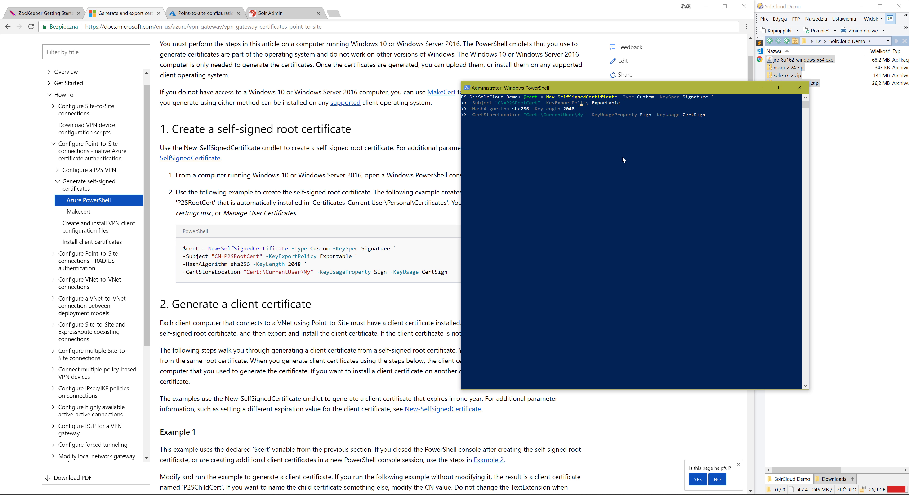
# Change the command's certificate subject to CN=SolrDemoRootCert and run it to create the root certificate.
pyautogui.press('BackSpace')
pyautogui.press('BackSpace')
pyautogui.press('BackSpace')
pyautogui.press('BackSpace')
pyautogui.press('BackSpace')
pyautogui.press('BackSpace')
pyautogui.press('BackSpace')
pyautogui.press('BackSpace')
pyautogui.press('BackSpace')
pyautogui.press('BackSpace')
pyautogui.press('BackSpace')
pyautogui.write('SolrDemoRootCert')
# Copy the docs' Example 1 client certificate command into PowerShell and run it with the subject CN=SolrDemoClientCert.
pyautogui.click(348, 363)
pyautogui.scroll(-7, 348, 363)
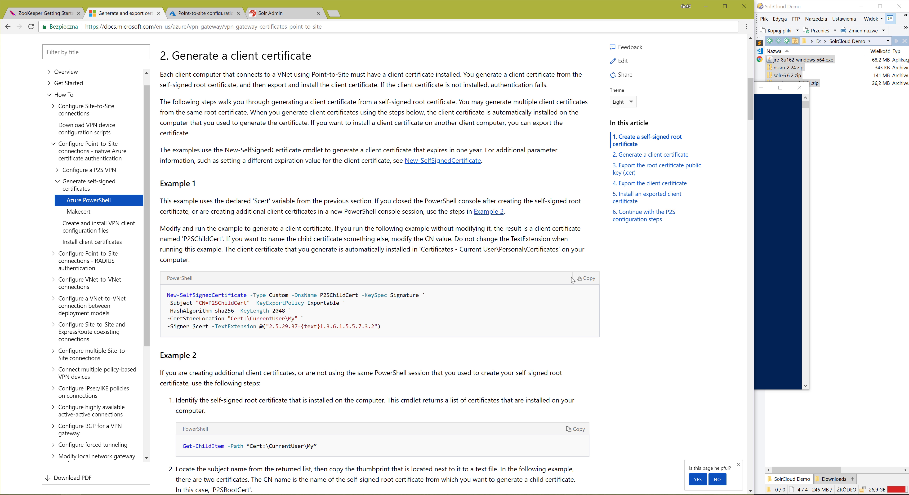
pyautogui.rightClick(783, 309)
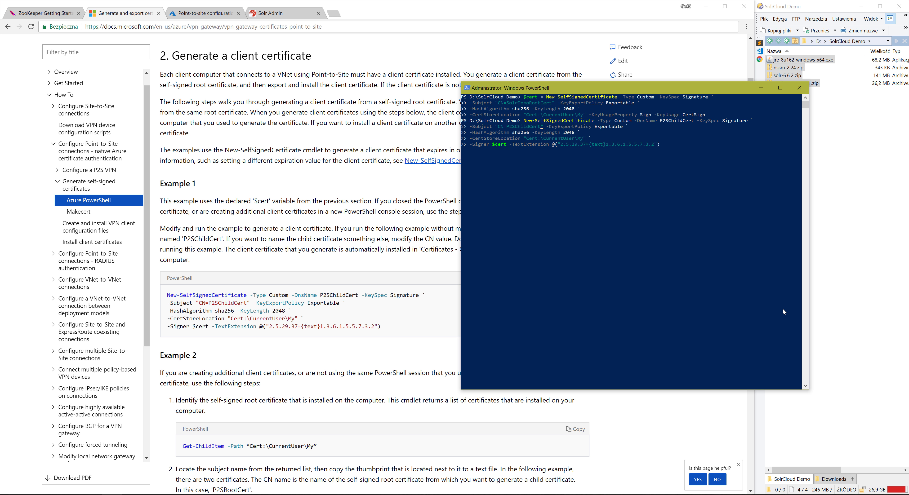
pyautogui.press('BackSpace')
pyautogui.press('BackSpace')
pyautogui.press('BackSpace')
pyautogui.press('BackSpace')
pyautogui.press('BackSpace')
pyautogui.press('BackSpace')
pyautogui.press('BackSpace')
pyautogui.press('BackSpace')
pyautogui.press('BackSpace')
pyautogui.press('BackSpace')
pyautogui.press('BackSpace')
pyautogui.press('BackSpace')
pyautogui.write('SolrDemoClientCert')
# Go to the root certificate export section of the docs, and open the current user's Personal certificates in certmgr.
pyautogui.click(351, 357)
pyautogui.scroll(-12, 351, 357)
pyautogui.scroll(-2, 246, 193)
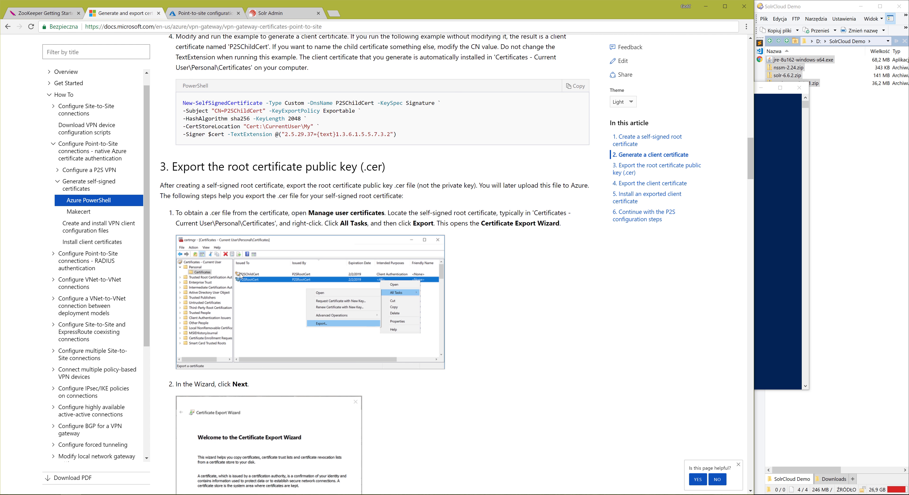
pyautogui.scroll(-1, 366, 200)
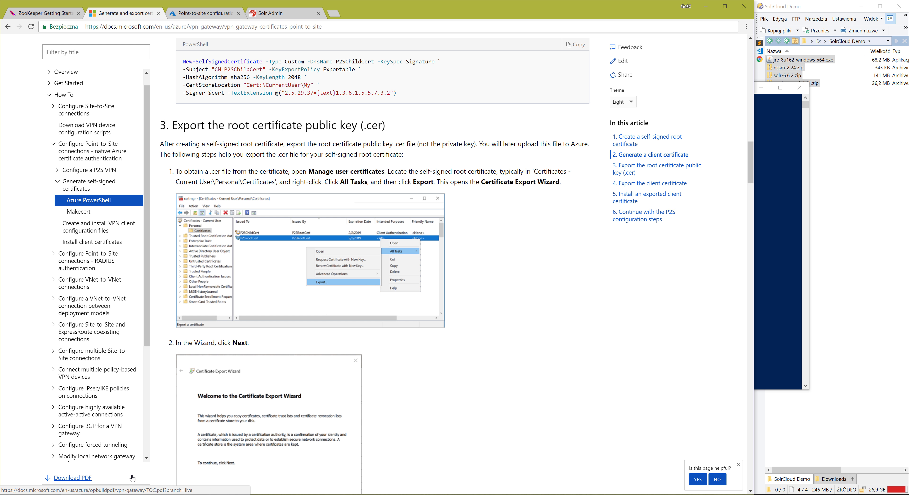
pyautogui.click(132, 494)
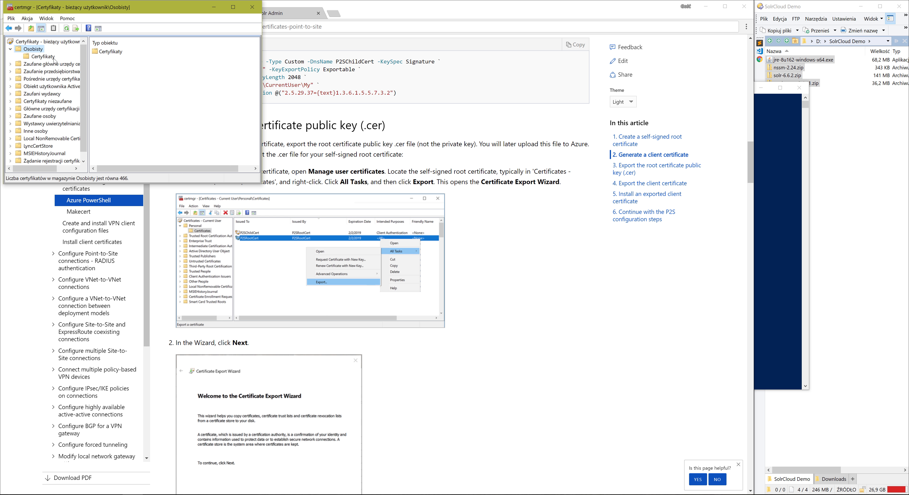
pyautogui.click(53, 57)
# Reload the current user's Personal certificates in certmgr and locate the SolrDemo certificates.
pyautogui.click(117, 97)
pyautogui.press('s')
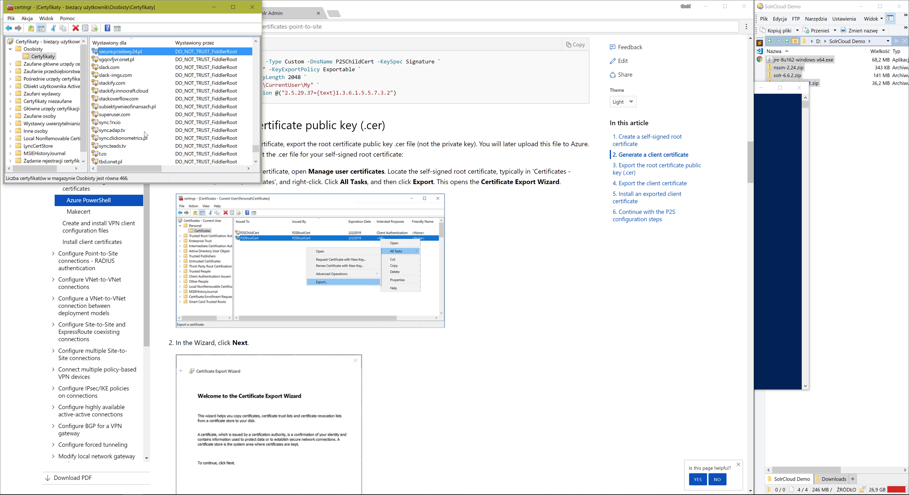
pyautogui.scroll(-1, 122, 67)
pyautogui.scroll(1, 111, 69)
pyautogui.click(111, 67)
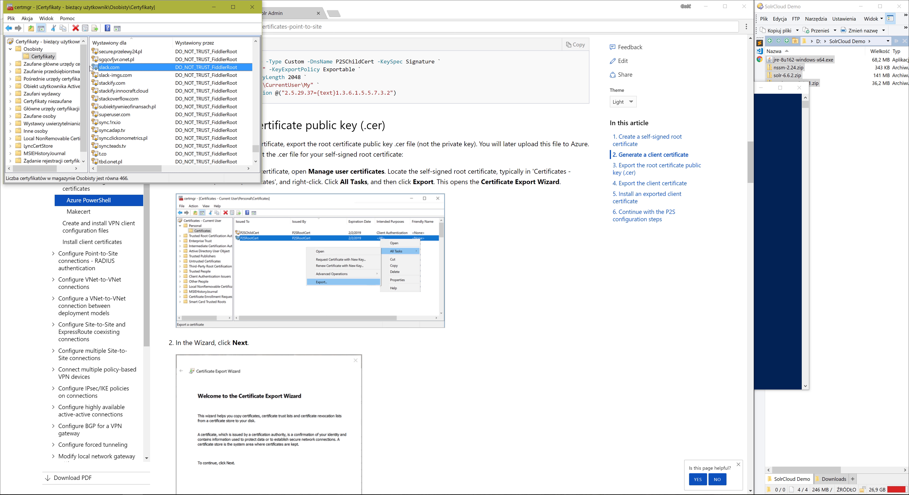
pyautogui.rightClick(108, 67)
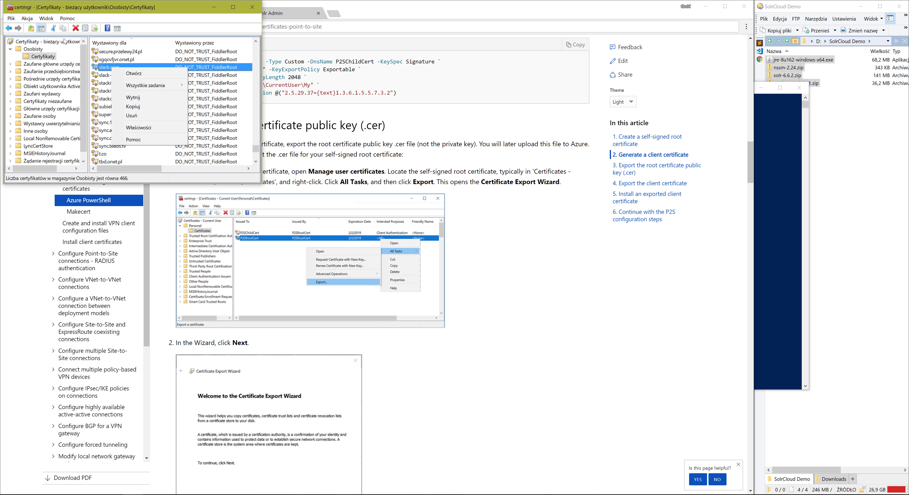
pyautogui.press('Escape')
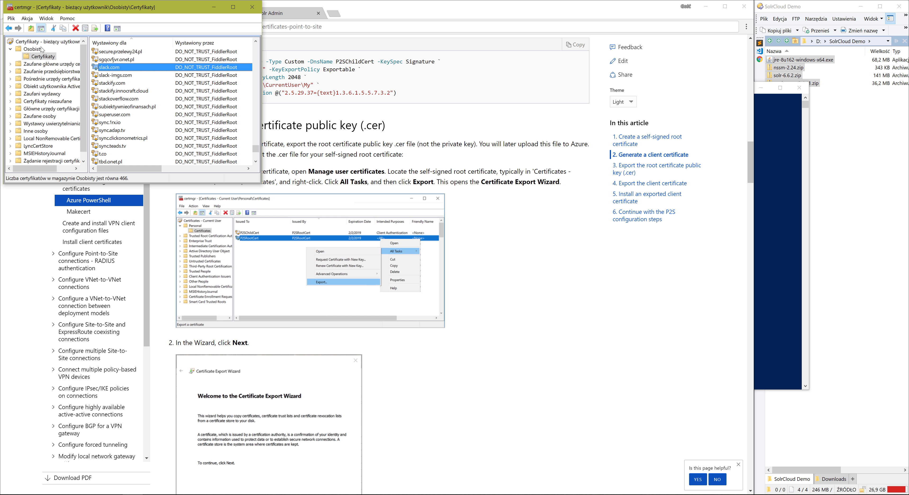
pyautogui.click(41, 49)
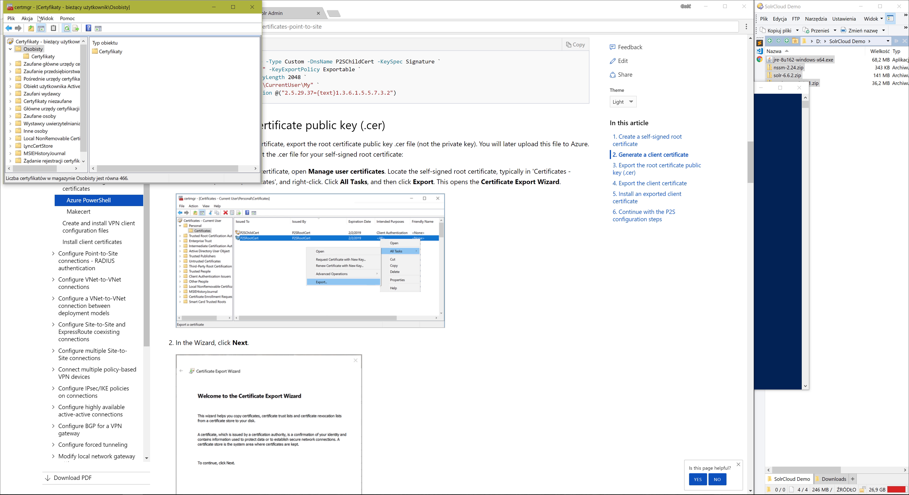
pyautogui.click(43, 56)
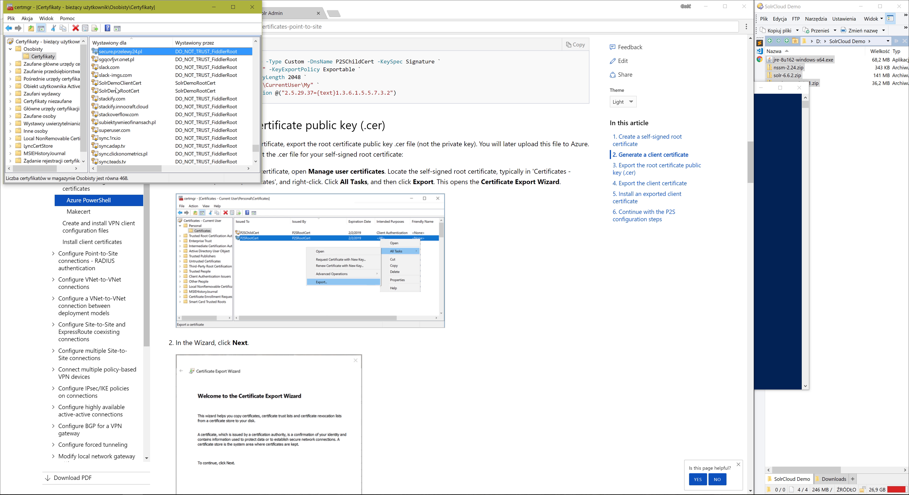
# Start exporting the SolrDemoRootCert certificate without its private key, choosing the Base-64 encoded X.509 (.CER) format.
pyautogui.click(115, 92)
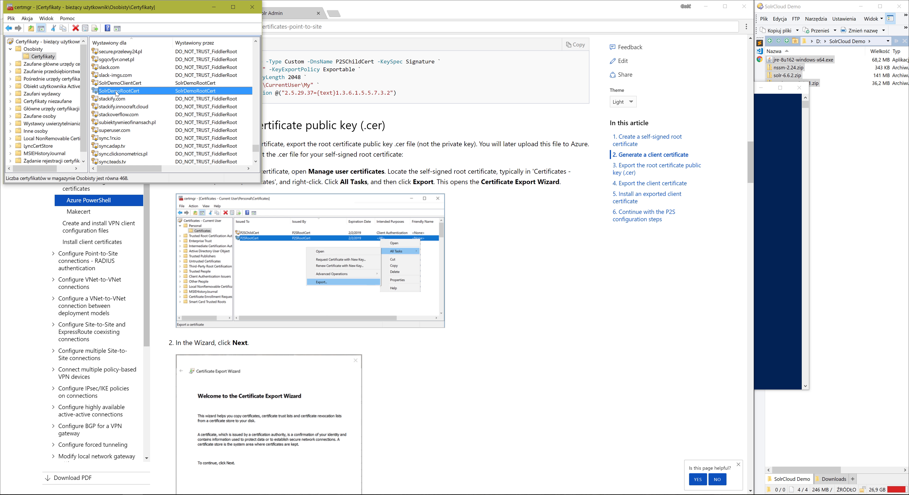
pyautogui.rightClick(116, 92)
pyautogui.moveTo(135, 108)
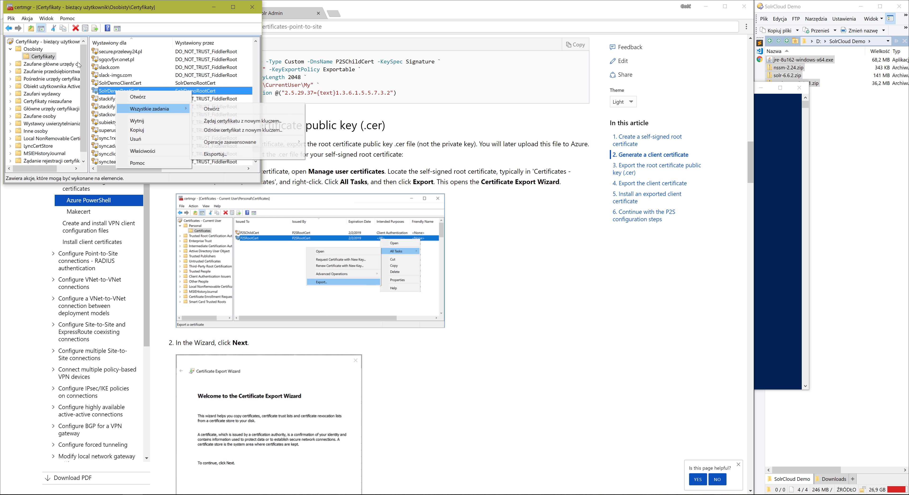
pyautogui.click(218, 160)
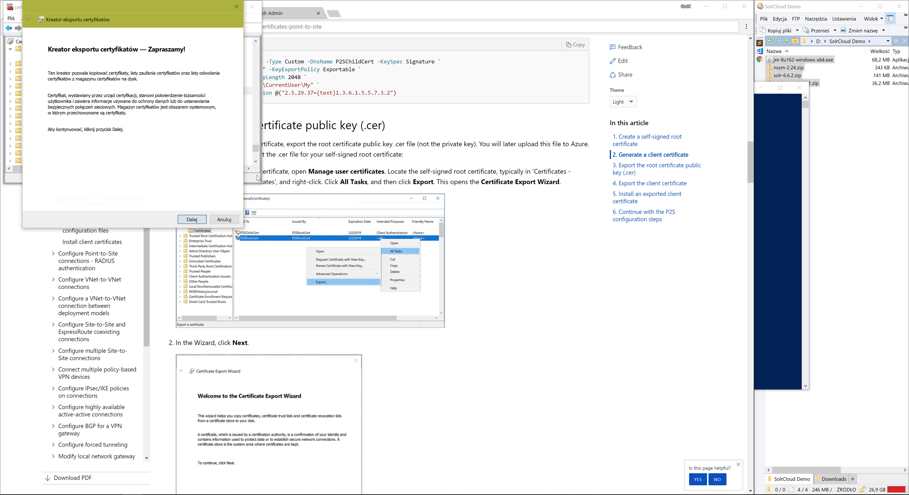
pyautogui.click(192, 219)
pyautogui.click(193, 219)
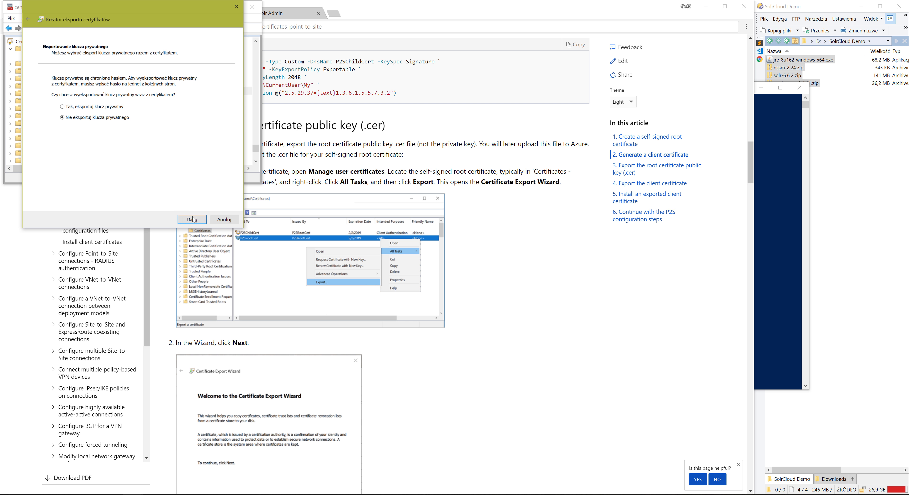
pyautogui.click(108, 103)
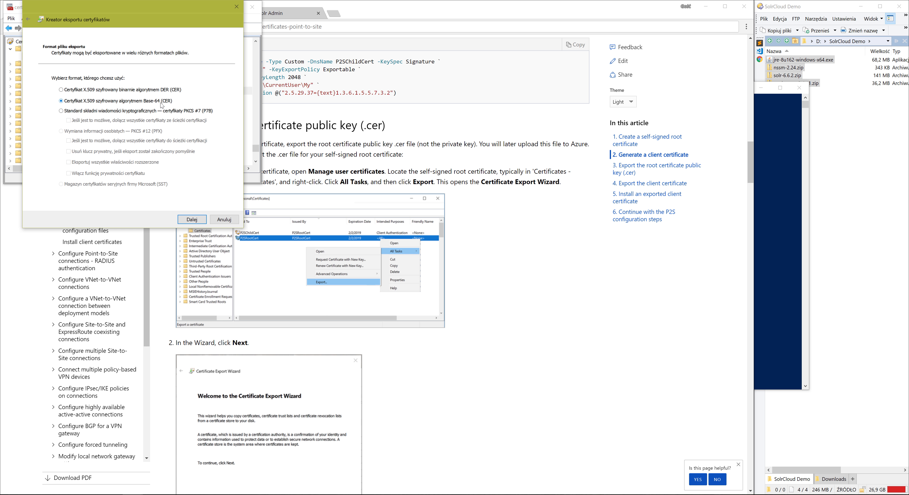
# Save the exported root certificate as D:\SolrCloud Demo\SolrDemoRootCert.cer and finish the export wizard.
pyautogui.click(191, 220)
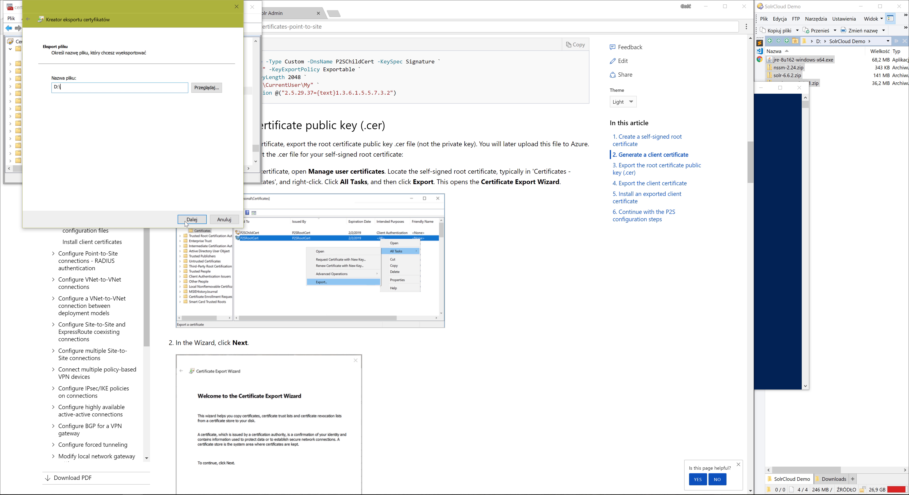
pyautogui.write('D:\\SolrCloud Demo\\Sol')
pyautogui.write('DemoRootCert.cer')
pyautogui.click(185, 222)
pyautogui.click(186, 221)
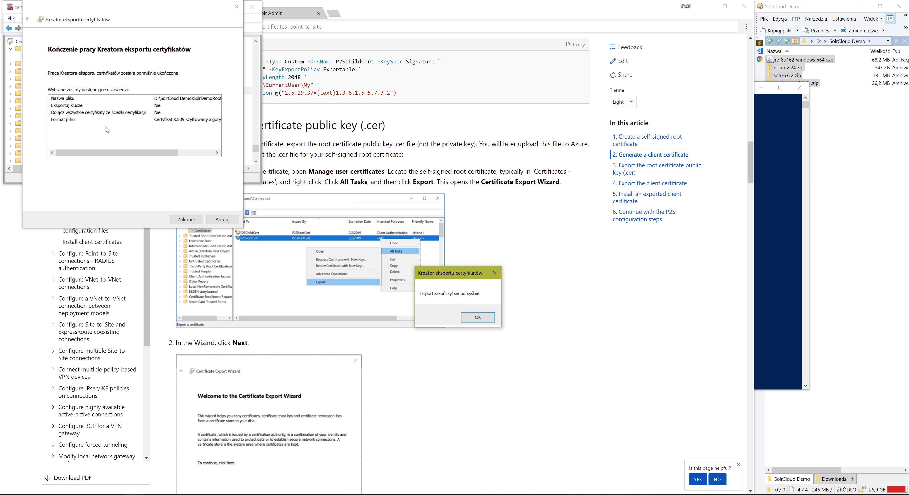
pyautogui.click(479, 319)
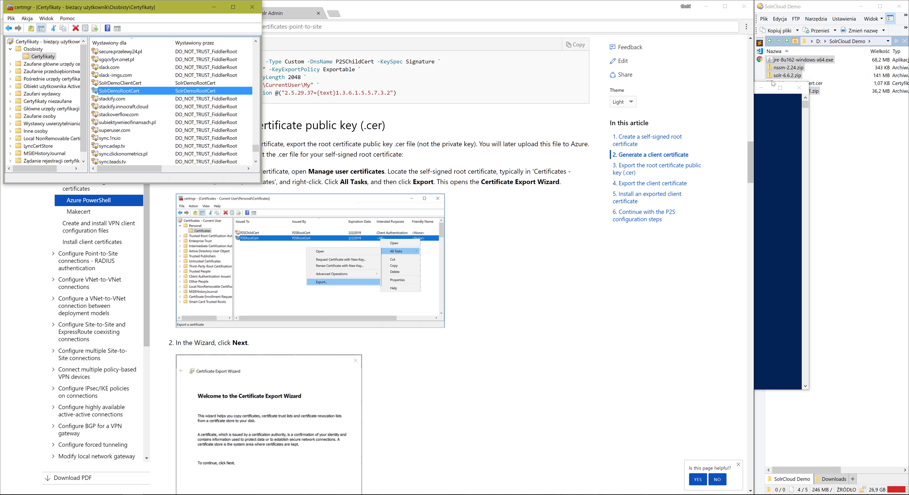
# Minimize the PowerShell window and switch to the Azure portal's point-to-site configuration of solr-vnet-gateway.
pyautogui.click(761, 88)
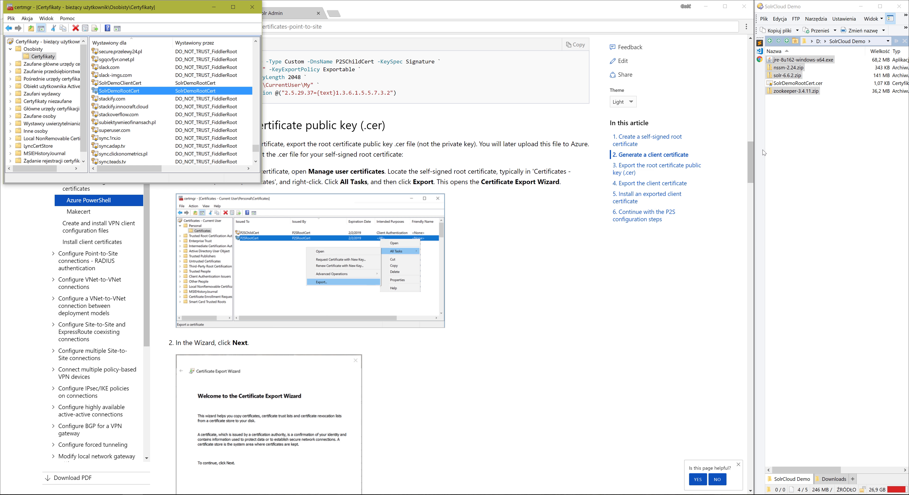
pyautogui.click(269, 15)
pyautogui.click(205, 13)
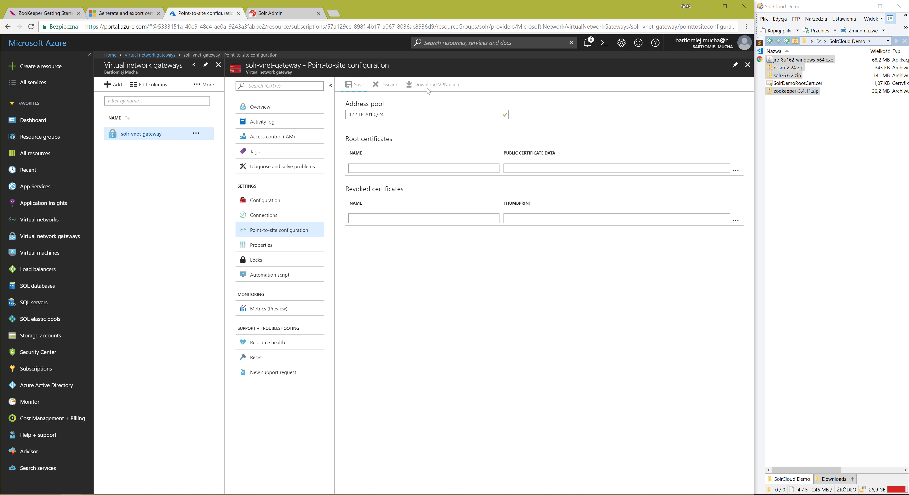
# Open SolrDemoRootCert.cer in Sublime Text and copy only the text between the BEGIN CERTIFICATE and END CERTIFICATE lines.
pyautogui.click(791, 84)
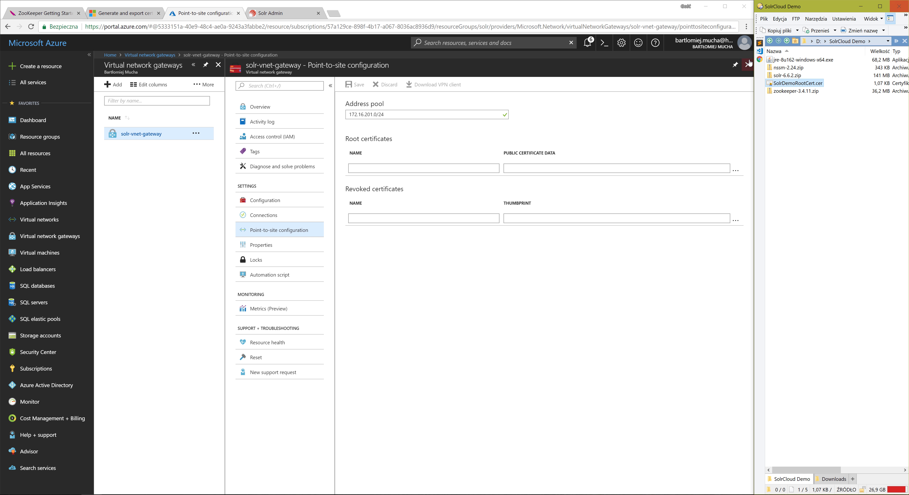
pyautogui.click(760, 44)
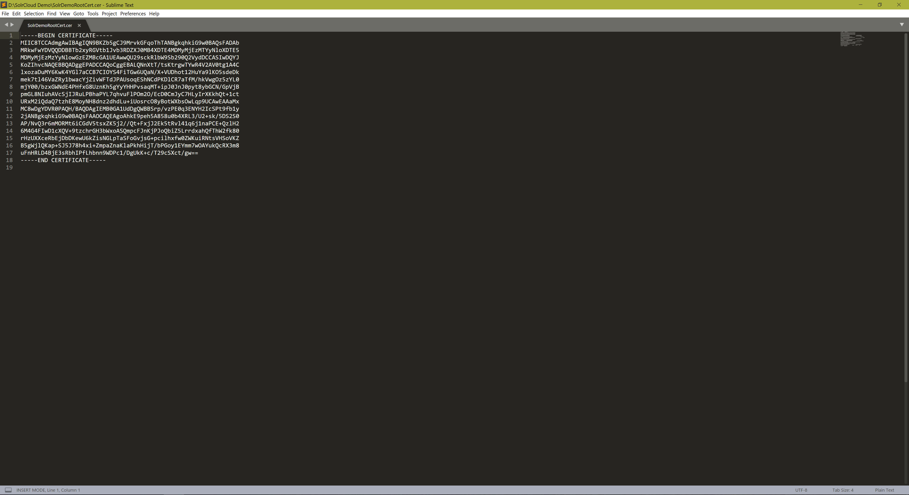
pyautogui.moveTo(20, 43); pyautogui.dragTo(198, 156)
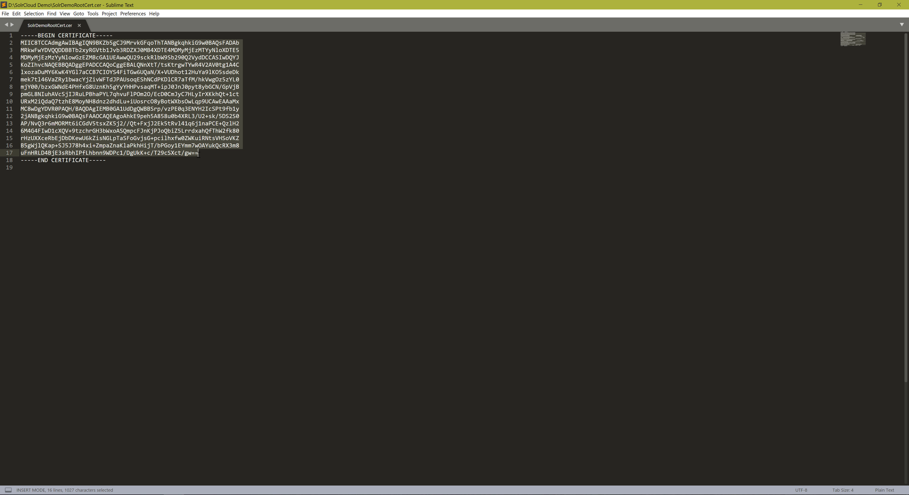
pyautogui.hotkey('ctrl', 'c')
pyautogui.click(860, 5)
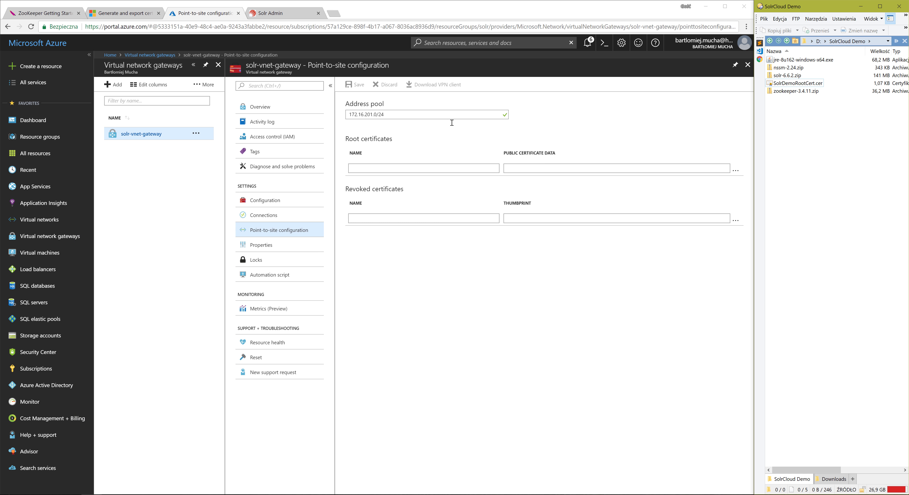
# Add a root certificate named SolrDemoRootCert with the copied public certificate data and save the point-to-site configuration.
pyautogui.click(454, 170)
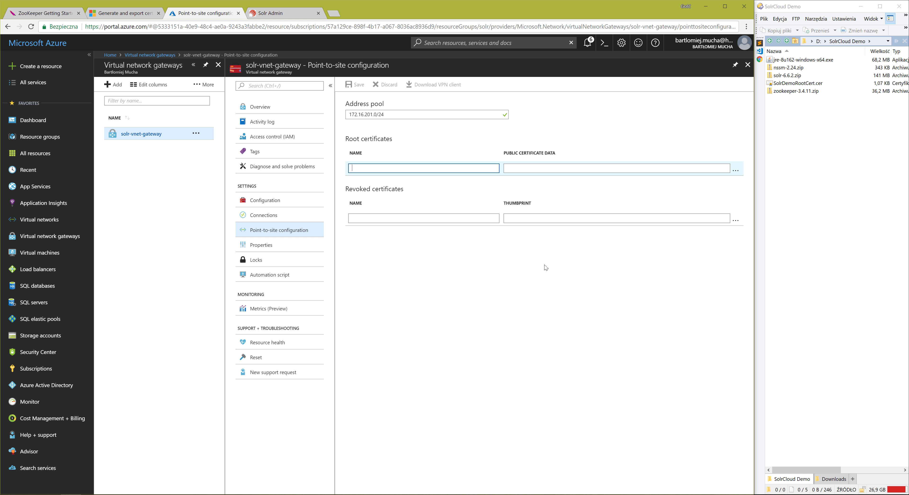
pyautogui.write('SolrDemo')
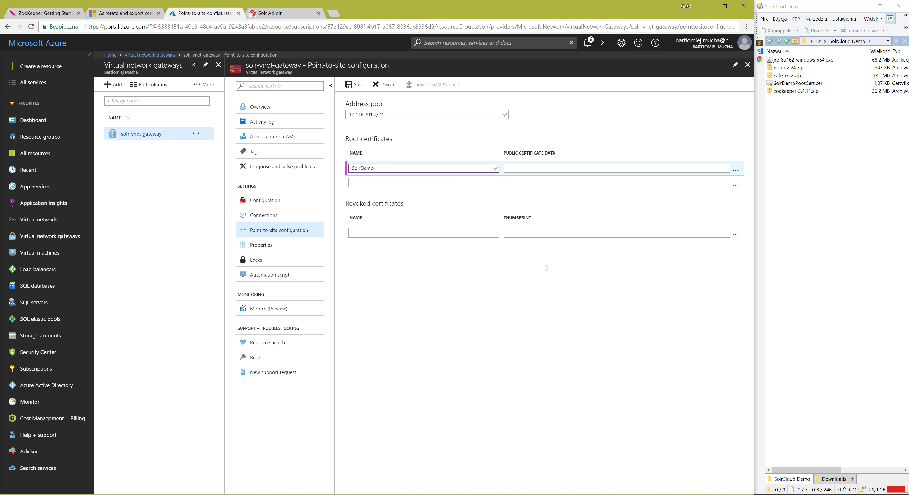
pyautogui.write('RootCert')
pyautogui.press('Tab')
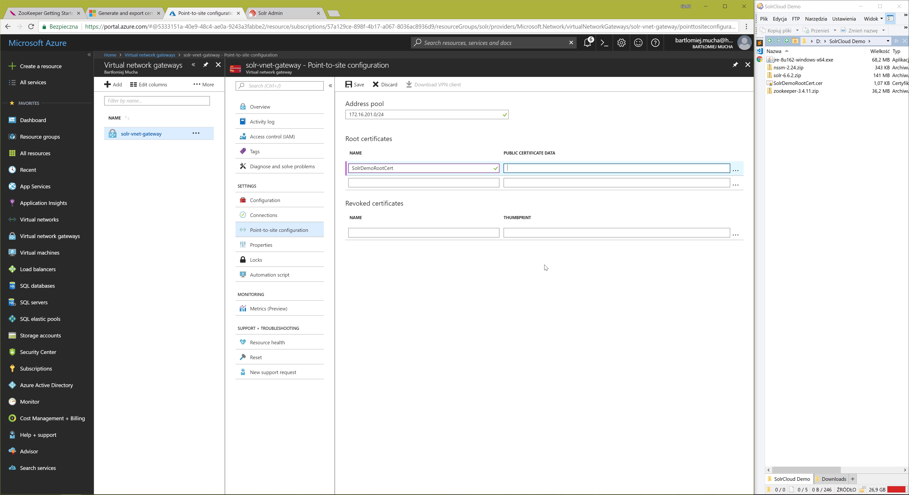
pyautogui.hotkey('ctrl', 'v')
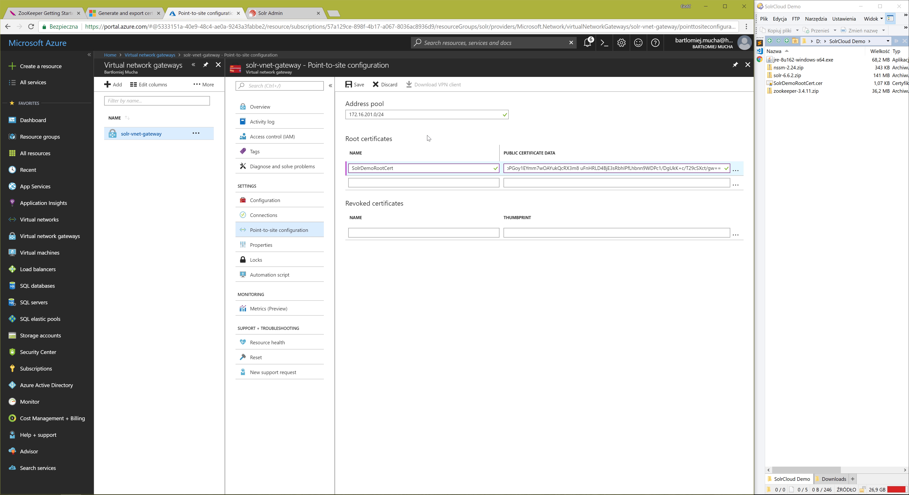
pyautogui.click(356, 89)
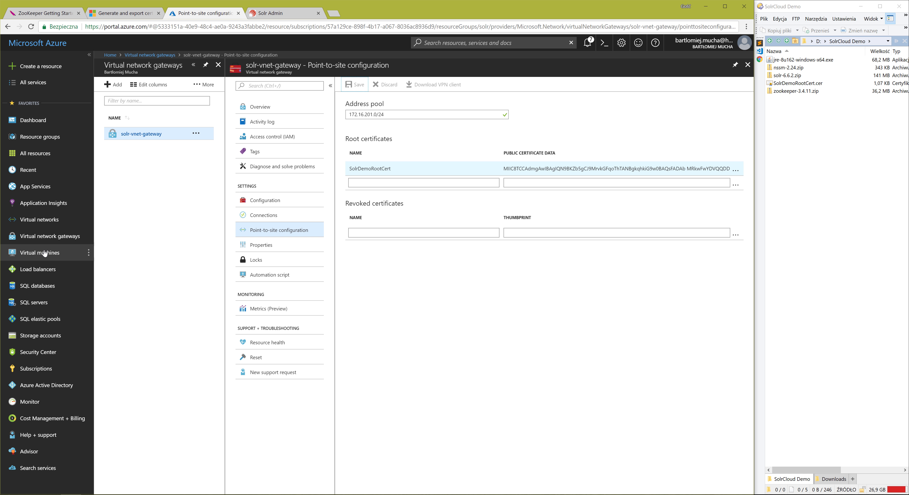
pyautogui.click(34, 253)
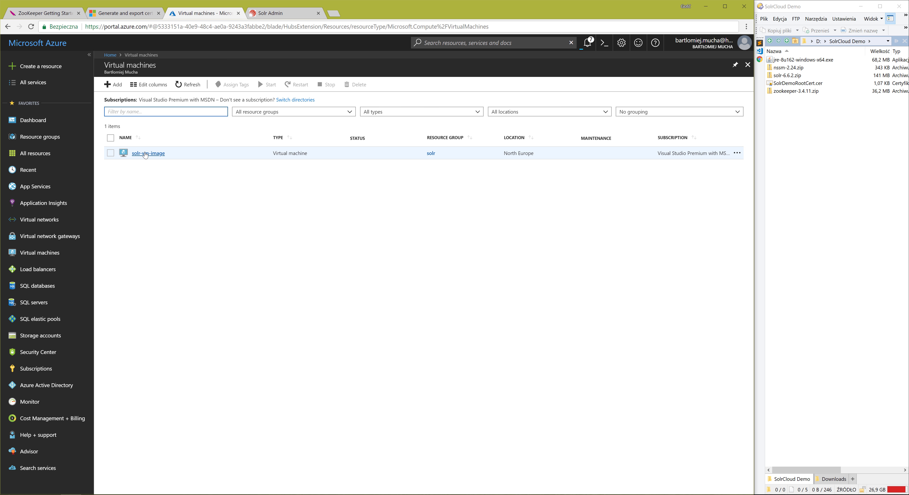
pyautogui.click(145, 157)
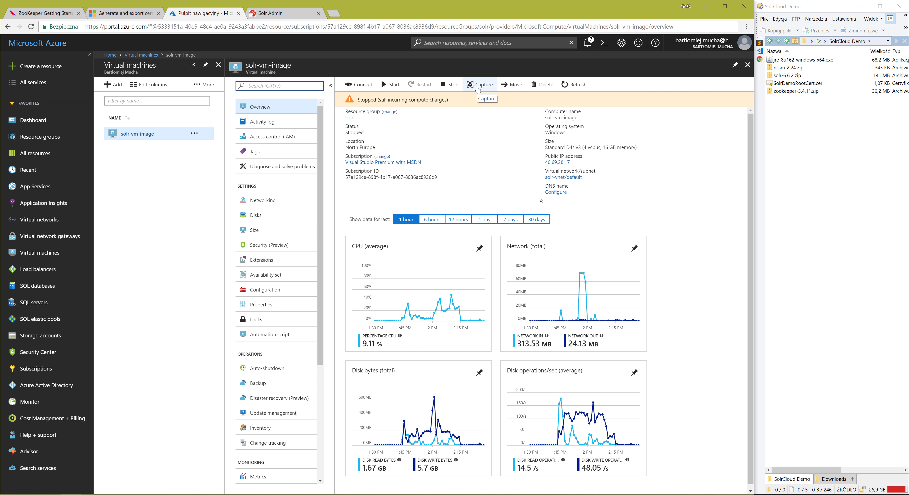
pyautogui.click(478, 88)
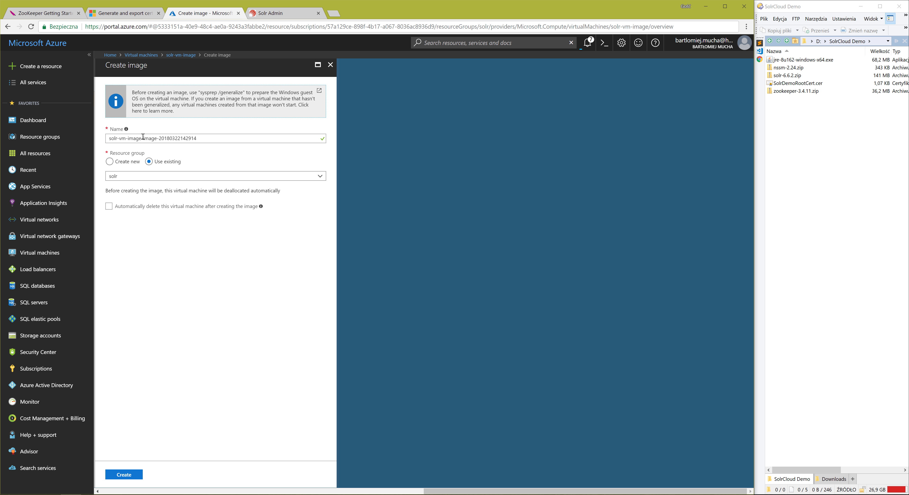
pyautogui.moveTo(143, 137); pyautogui.dragTo(157, 137)
pyautogui.press('BackSpace')
pyautogui.press('BackSpace')
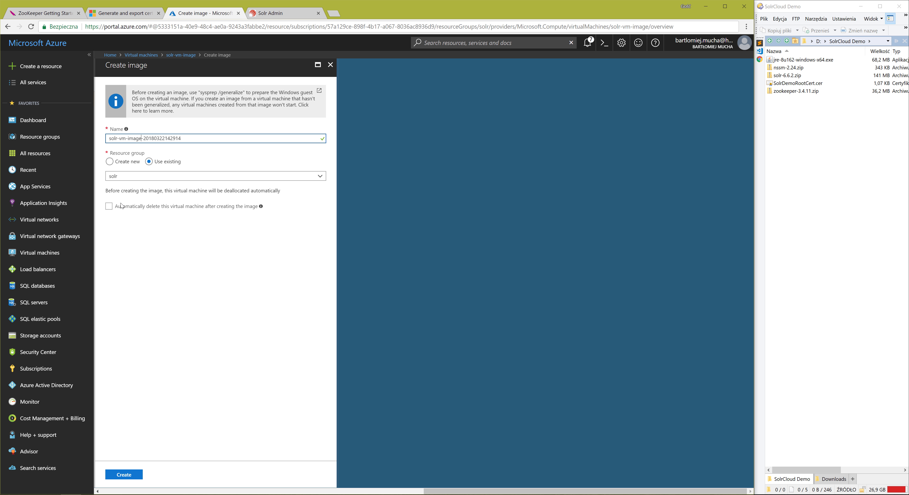
pyautogui.click(123, 477)
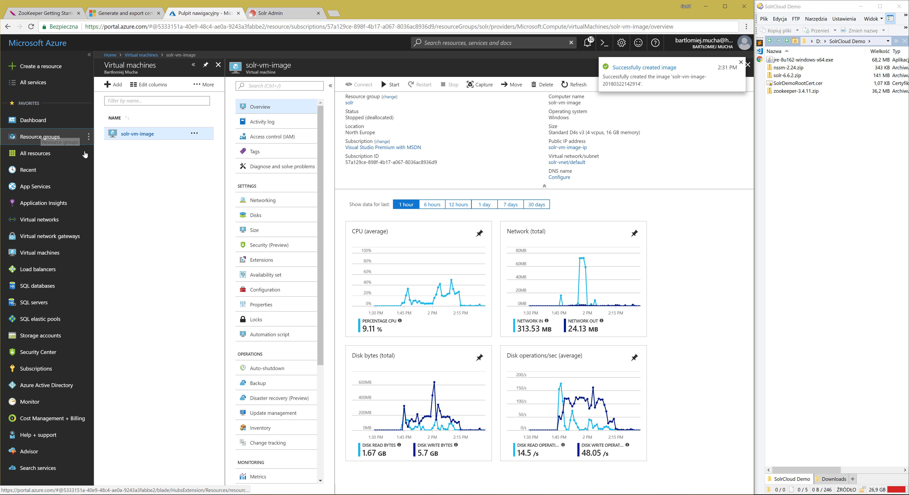
# Review the solr resource group's contents, checking the captured image and the solr-vm-image virtual machine.
pyautogui.click(49, 137)
pyautogui.click(137, 153)
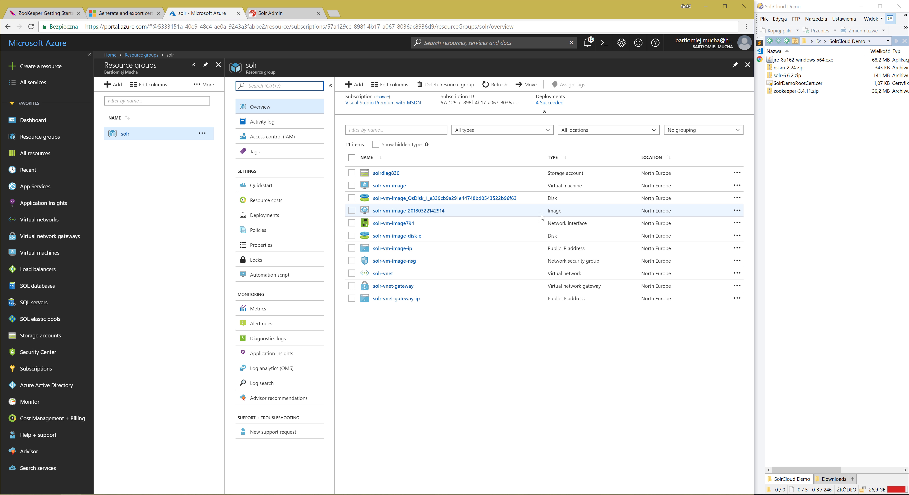
pyautogui.moveTo(459, 211); pyautogui.dragTo(378, 213)
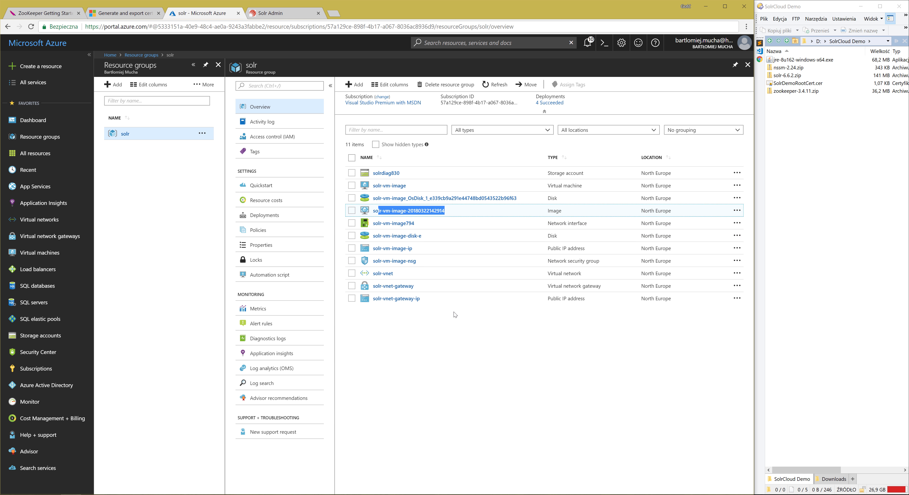
pyautogui.click(449, 353)
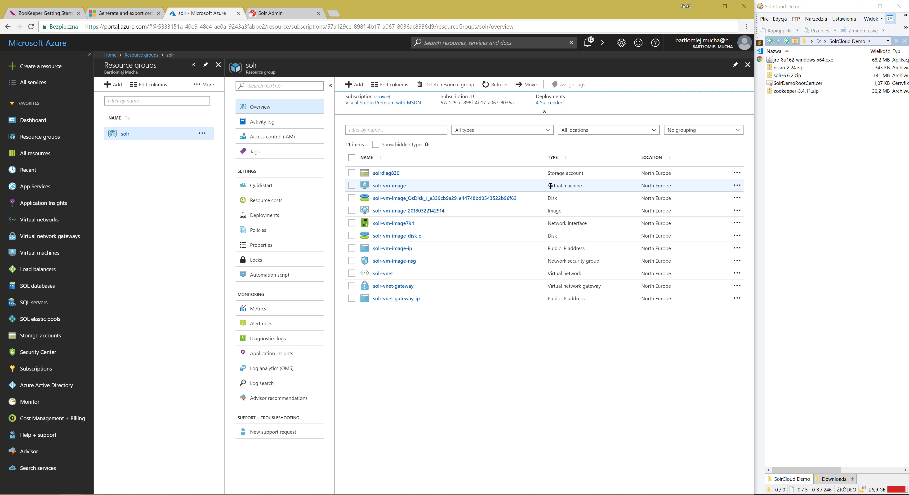
pyautogui.moveTo(548, 185); pyautogui.dragTo(589, 186)
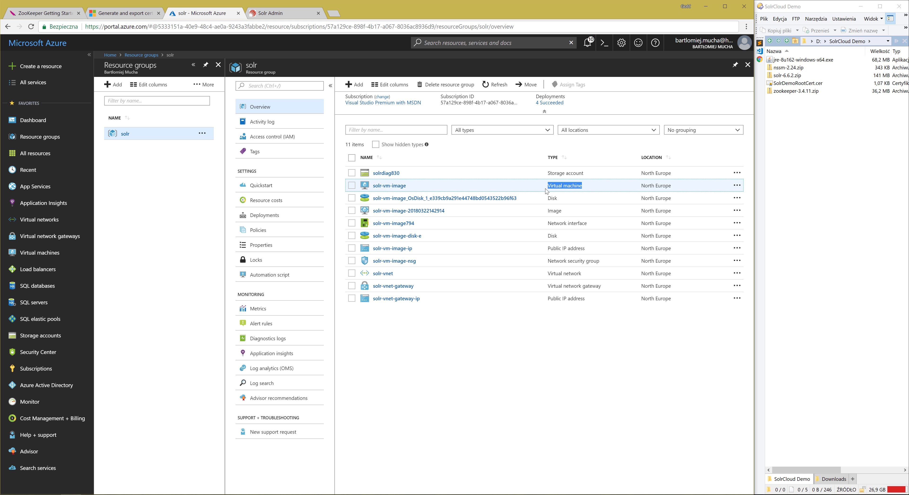
pyautogui.click(352, 185)
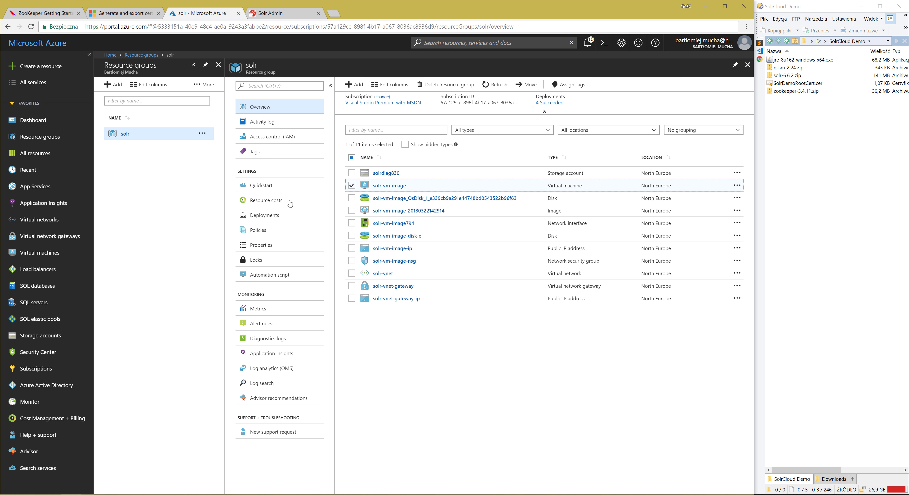
# Delete the solr-vm-image virtual machine with its two disks, network interface, public IP address and network security group, and refresh the resource list.
pyautogui.click(51, 154)
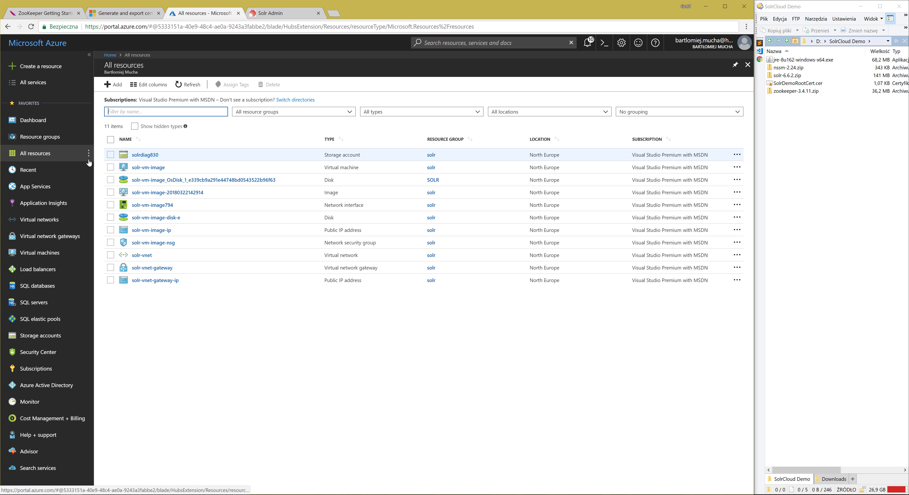
pyautogui.click(110, 167)
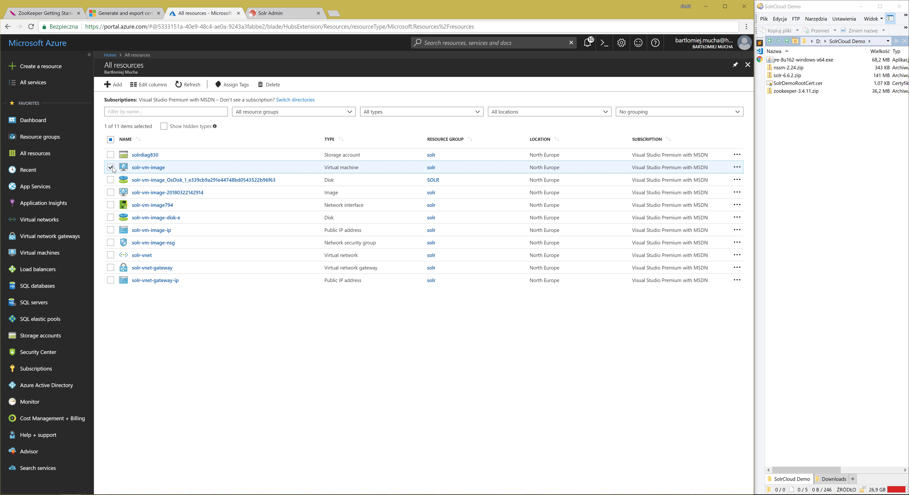
pyautogui.click(112, 180)
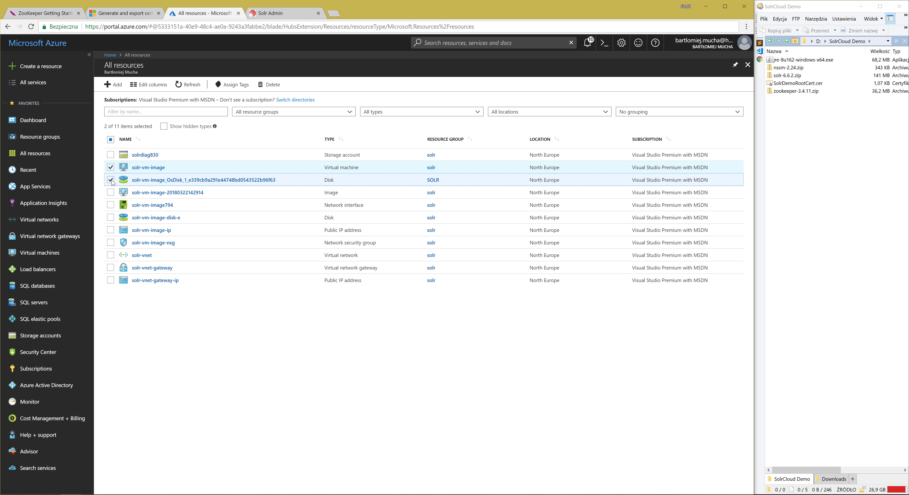
pyautogui.click(111, 205)
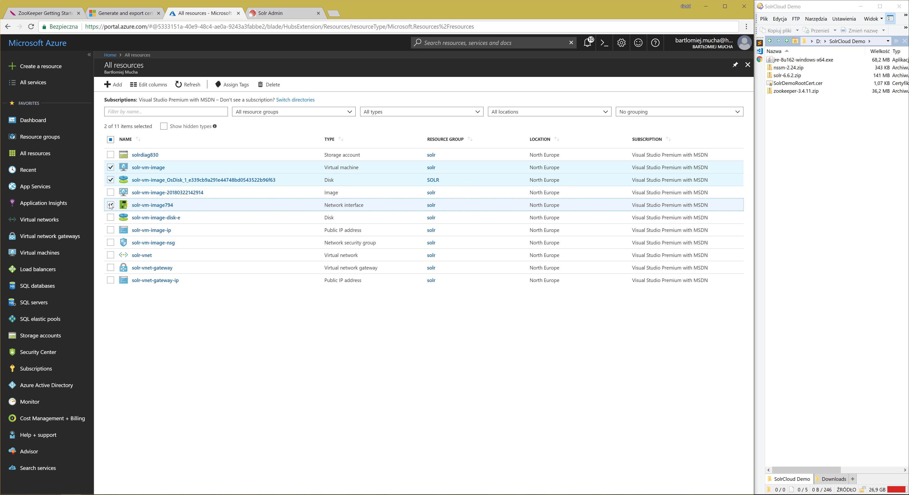
pyautogui.click(111, 217)
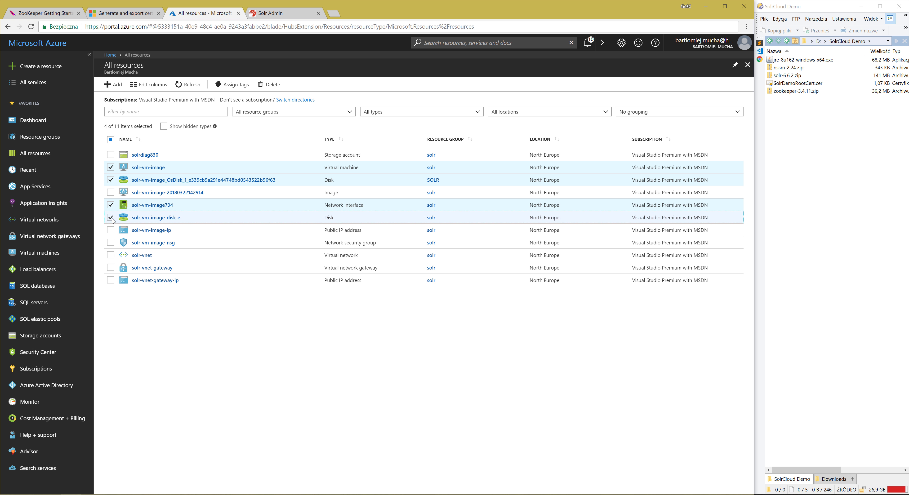
pyautogui.click(111, 230)
pyautogui.click(112, 243)
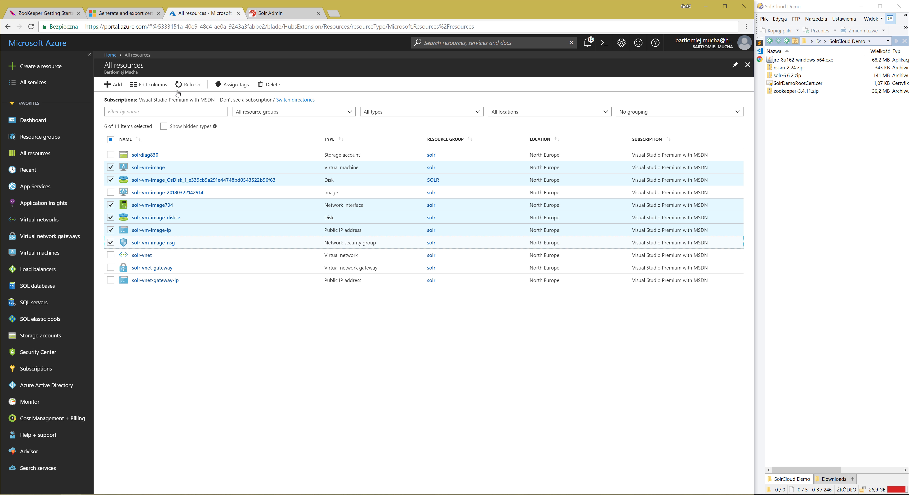
pyautogui.click(276, 92)
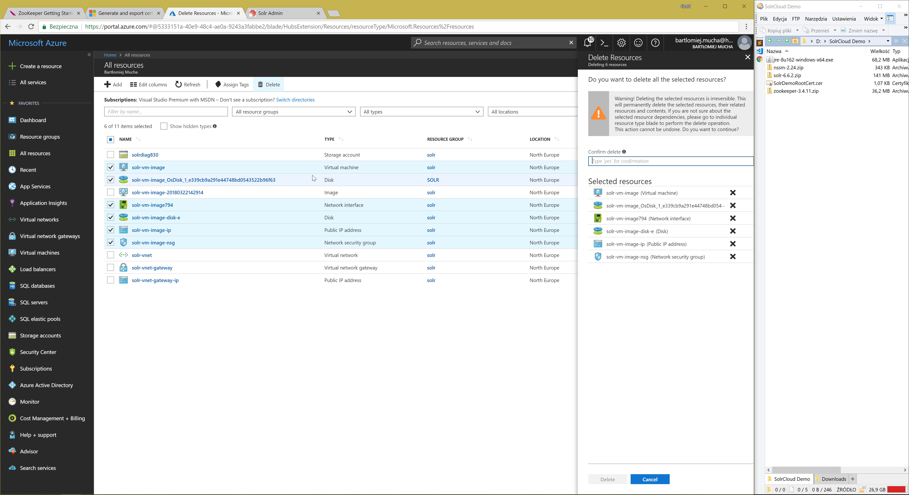
pyautogui.write('yes')
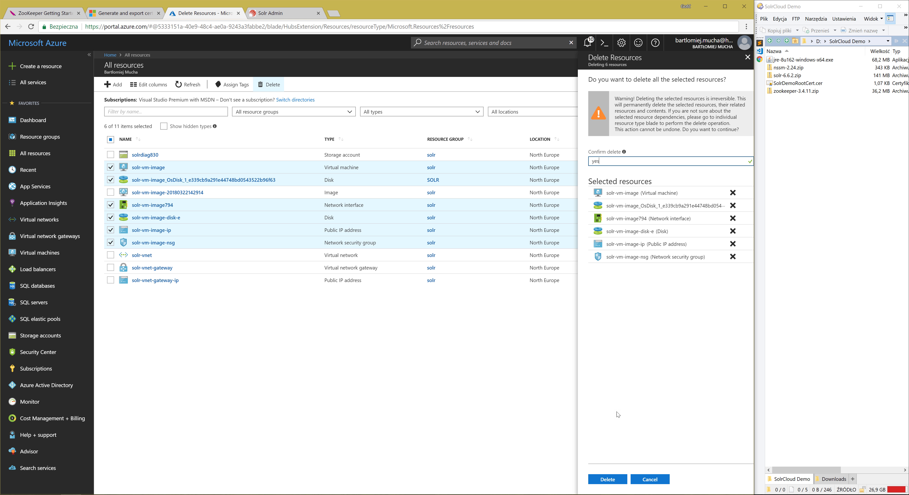
pyautogui.click(607, 480)
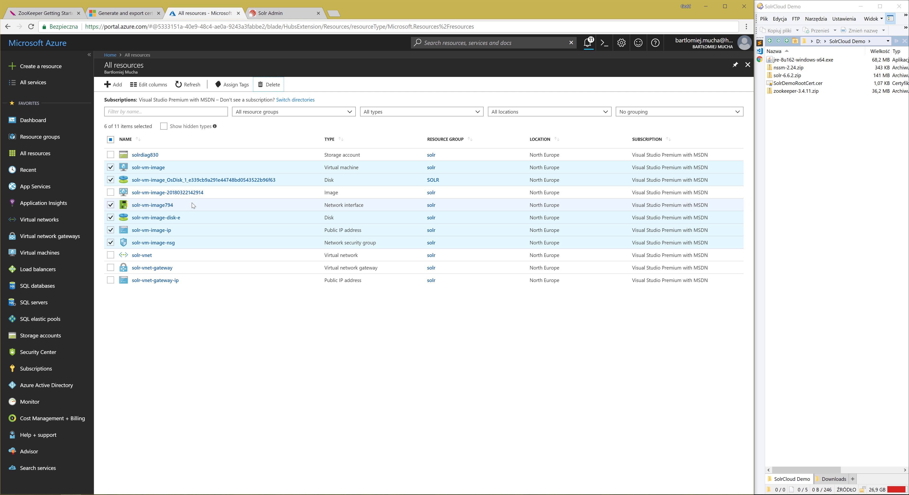
pyautogui.click(188, 88)
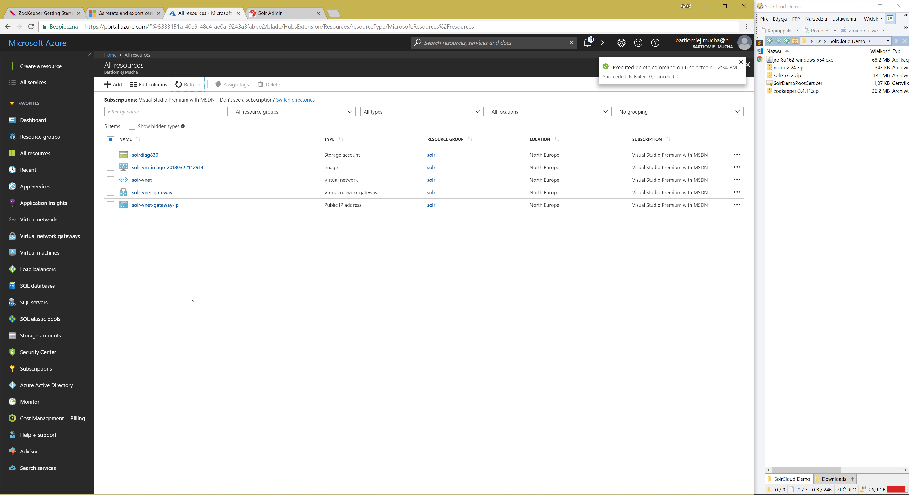
pyautogui.click(162, 172)
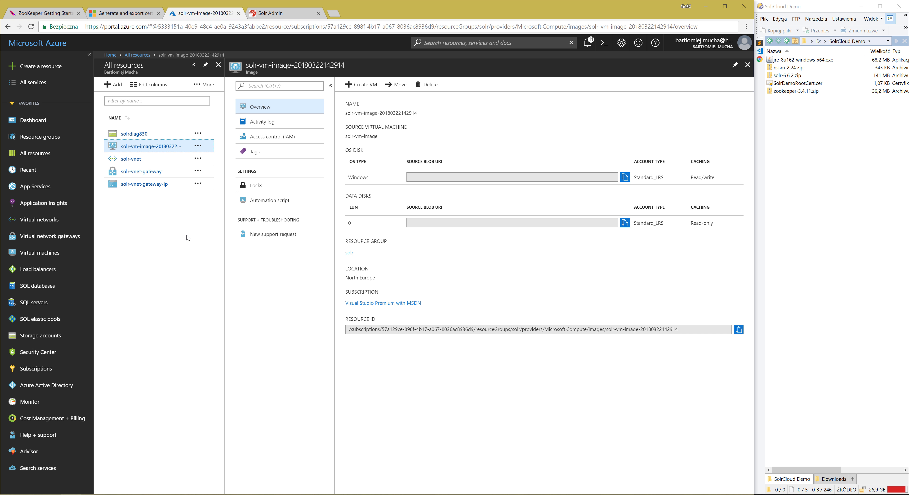
pyautogui.click(361, 88)
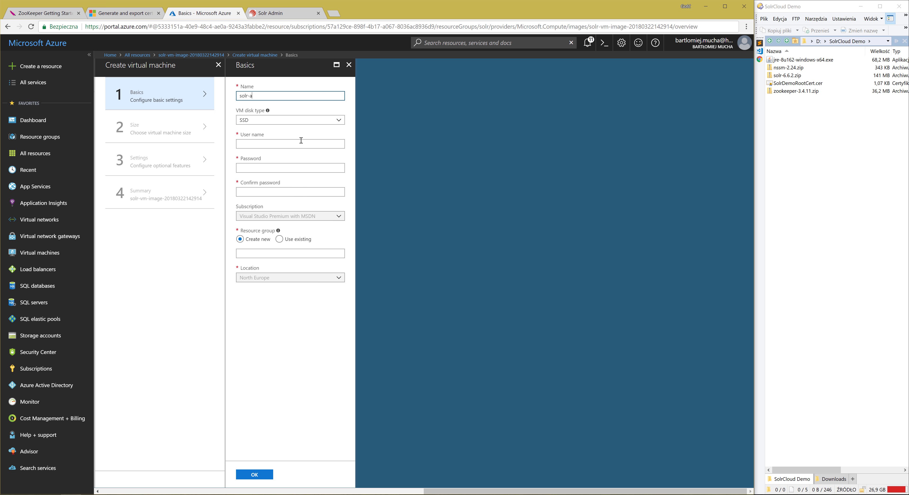
pyautogui.click(249, 120)
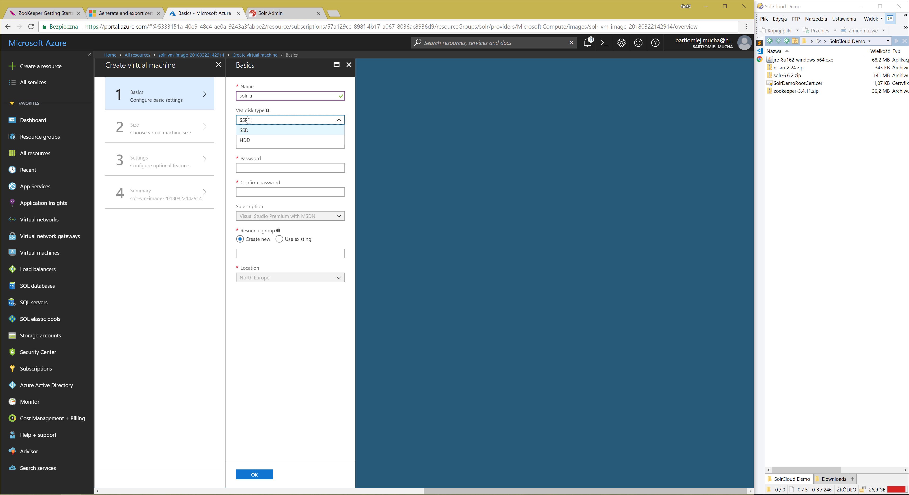
pyautogui.click(248, 141)
# Set the VM's user name to solradmin, enter and confirm the account password, and use the existing solr resource group.
pyautogui.click(264, 143)
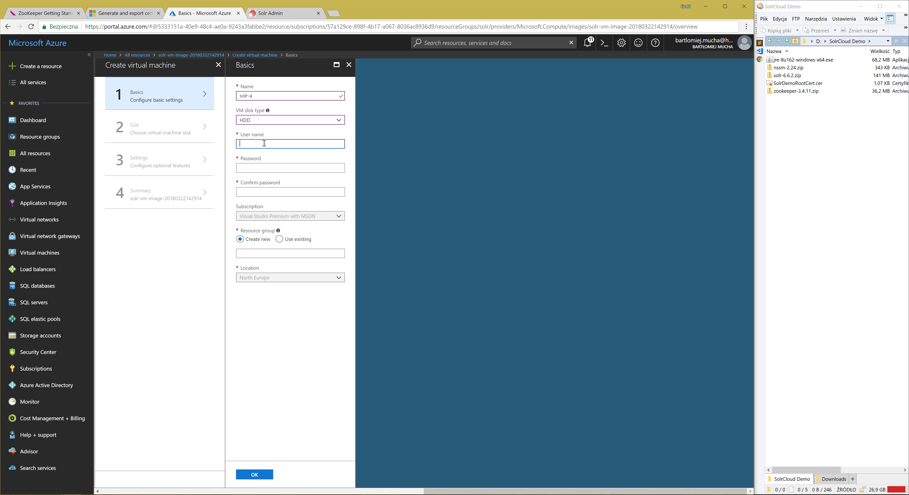
pyautogui.write('solradmin')
pyautogui.press('Tab')
pyautogui.write('••••••••••••')
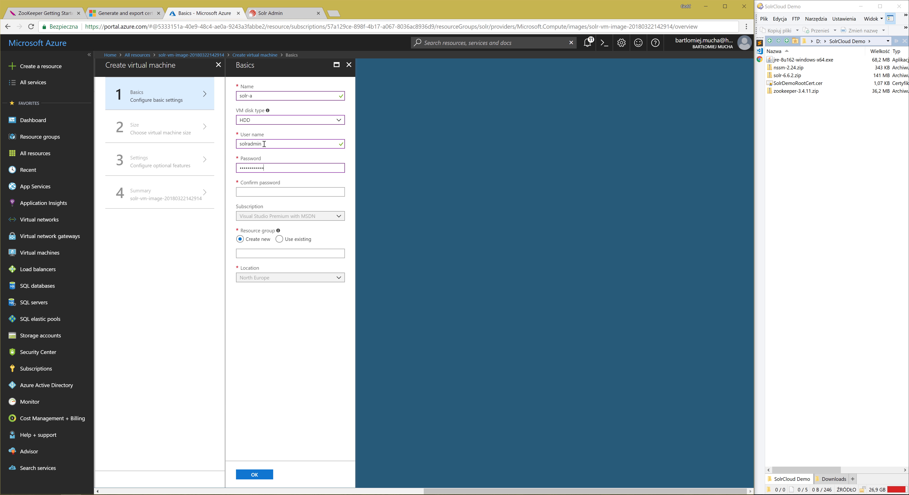
pyautogui.write('•')
pyautogui.press('Tab')
pyautogui.write('•••••••••••••')
pyautogui.click(280, 240)
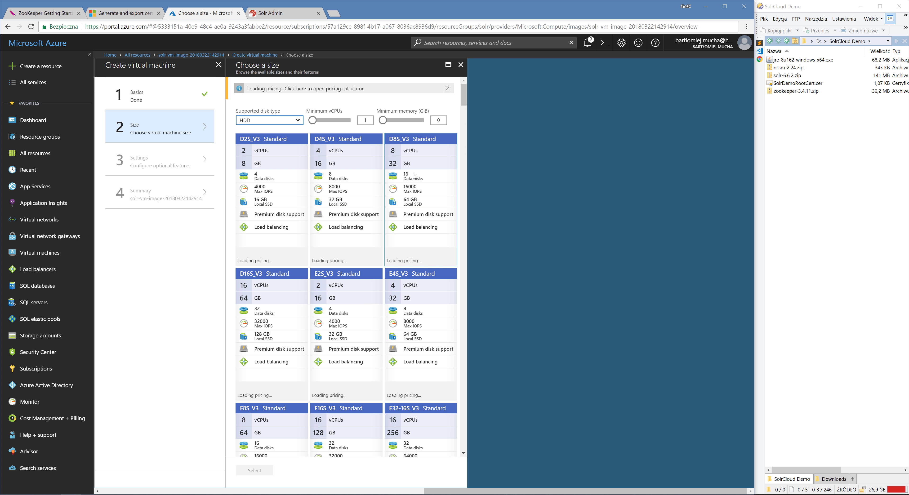
# Choose the A1 Standard size with 1 vCPU and 1.75 GB memory for the virtual machine.
pyautogui.scroll(-10, 375, 211)
pyautogui.scroll(-10, 374, 211)
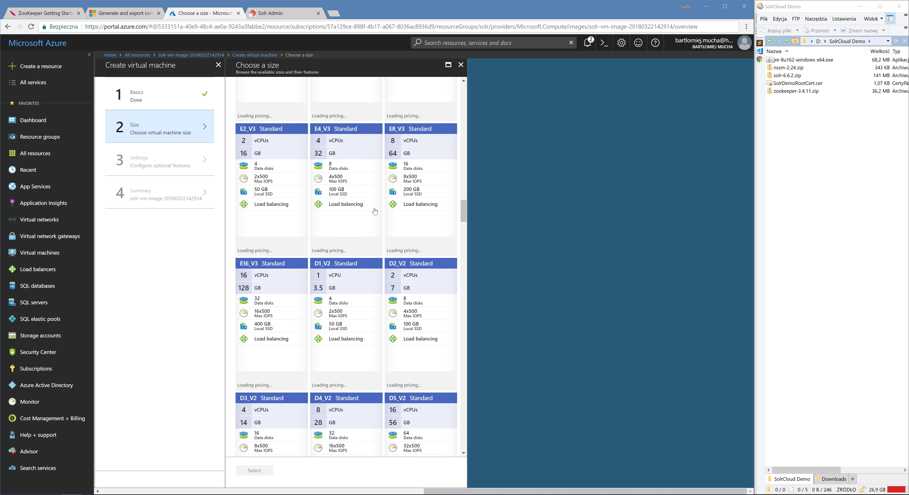
pyautogui.scroll(-10, 375, 211)
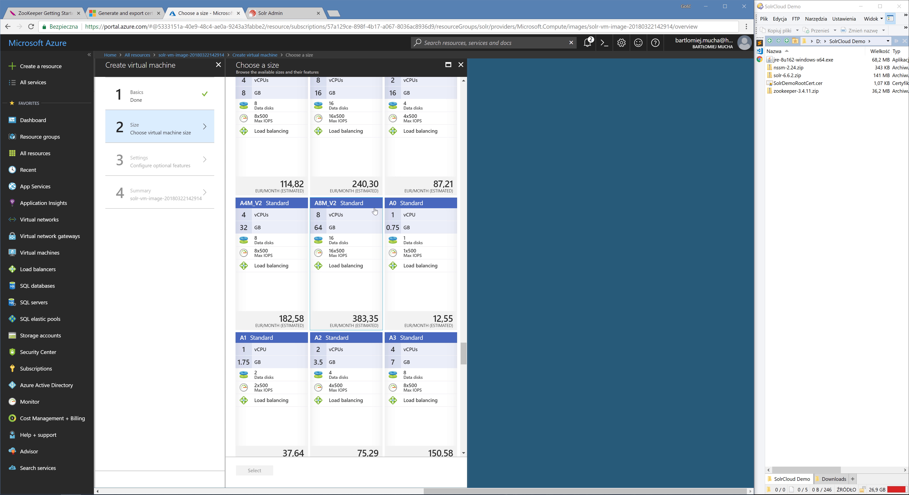
pyautogui.click(256, 388)
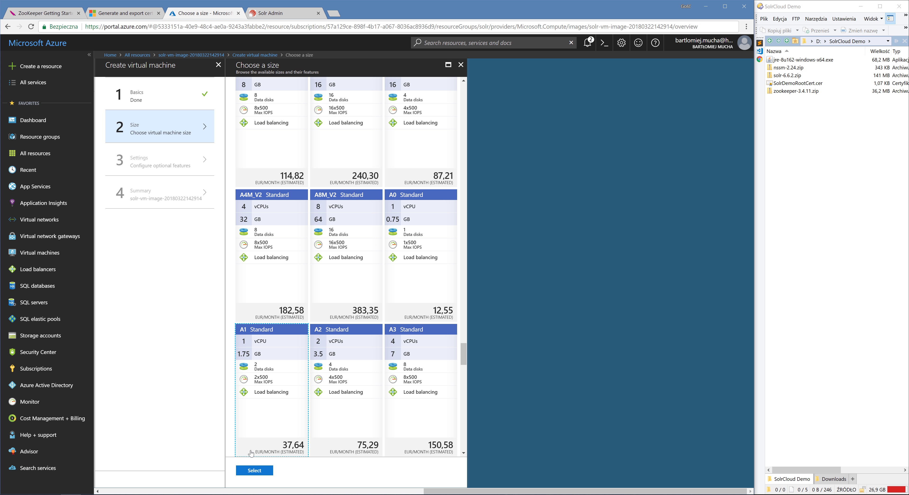
pyautogui.click(253, 471)
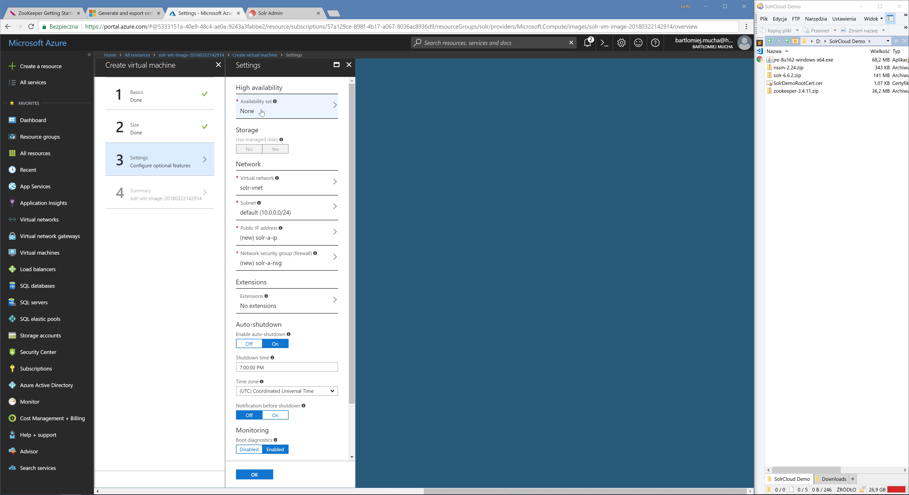
# Create a new availability set named solr-av for the virtual machine and set its public IP address to None.
pyautogui.click(262, 112)
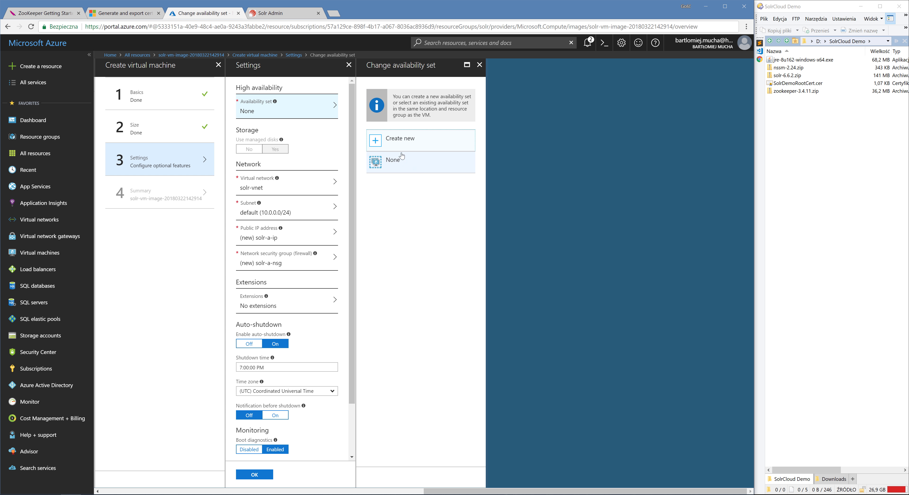
pyautogui.click(402, 139)
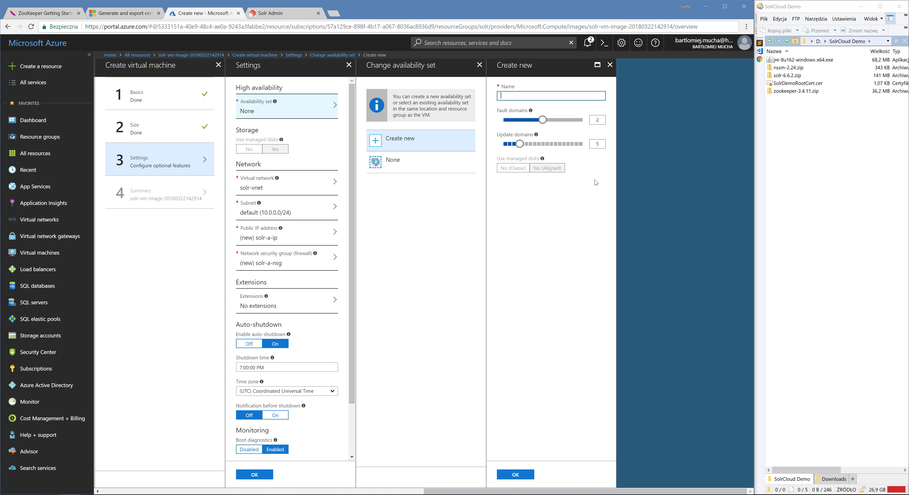
pyautogui.write('solr-av')
pyautogui.click(507, 477)
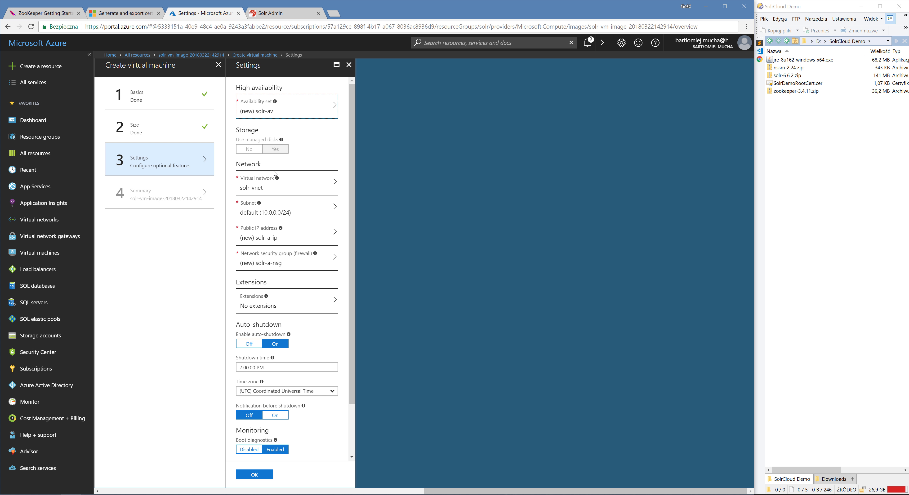
pyautogui.click(259, 233)
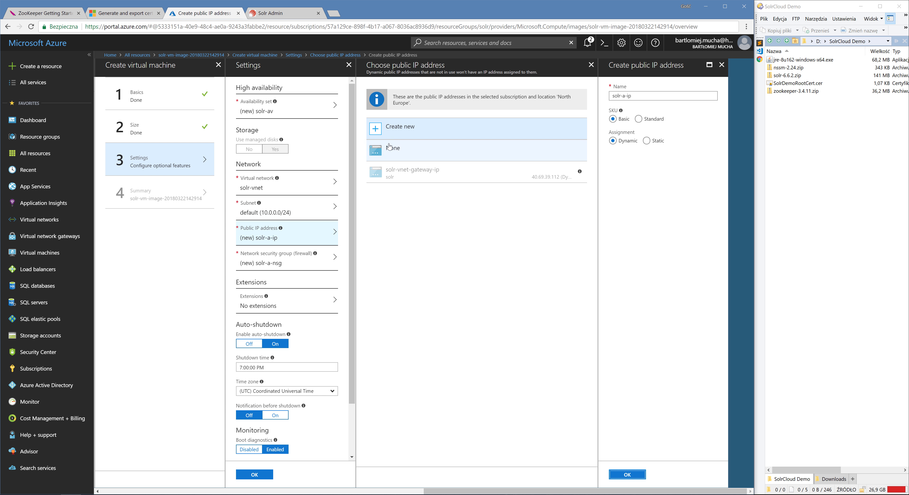
pyautogui.click(390, 152)
# Rename the virtual machine's new network security group to solr-nsg and turn off auto-shutdown.
pyautogui.click(277, 266)
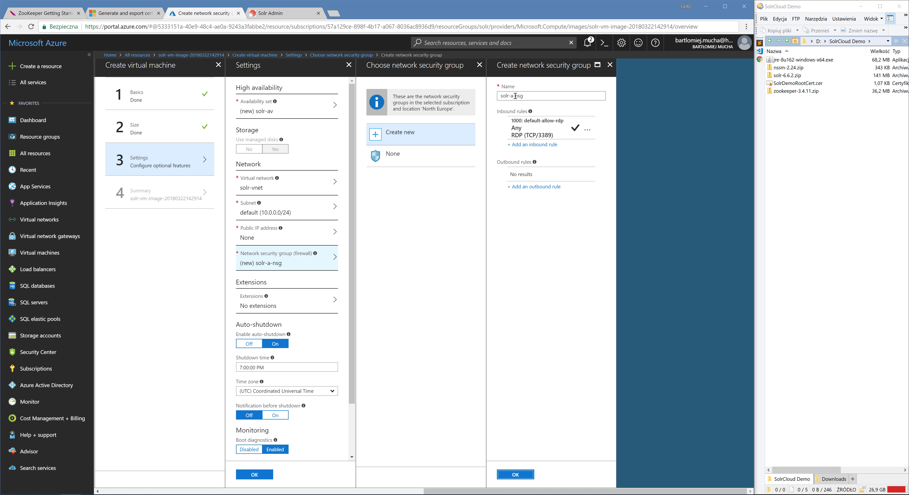
pyautogui.click(514, 95)
pyautogui.press('BackSpace')
pyautogui.press('BackSpace')
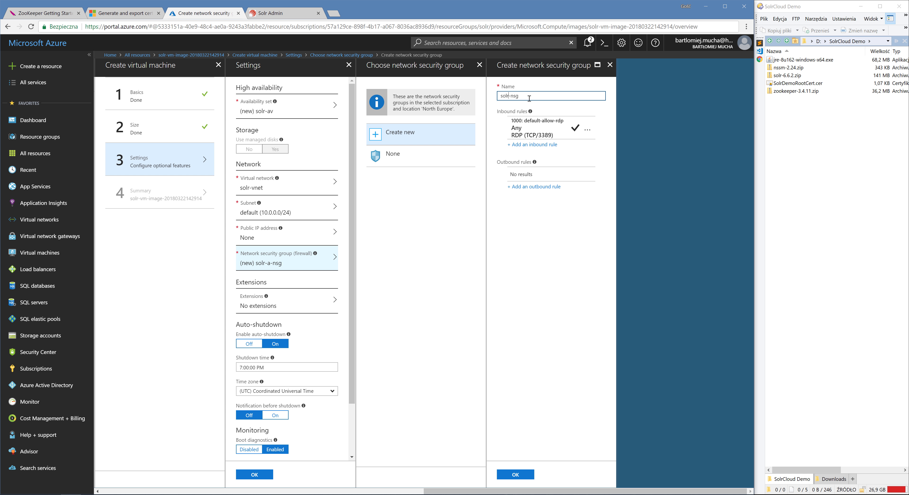
pyautogui.moveTo(529, 98); pyautogui.dragTo(497, 98)
pyautogui.click(249, 344)
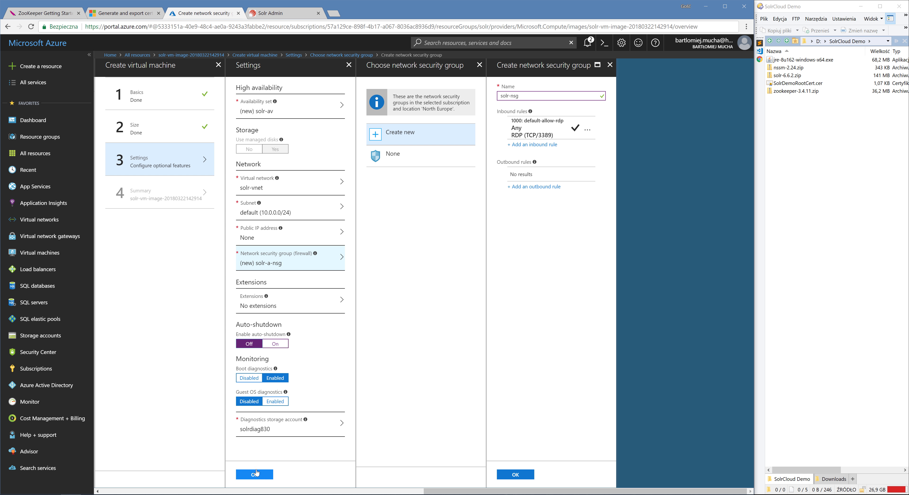
pyautogui.click(512, 475)
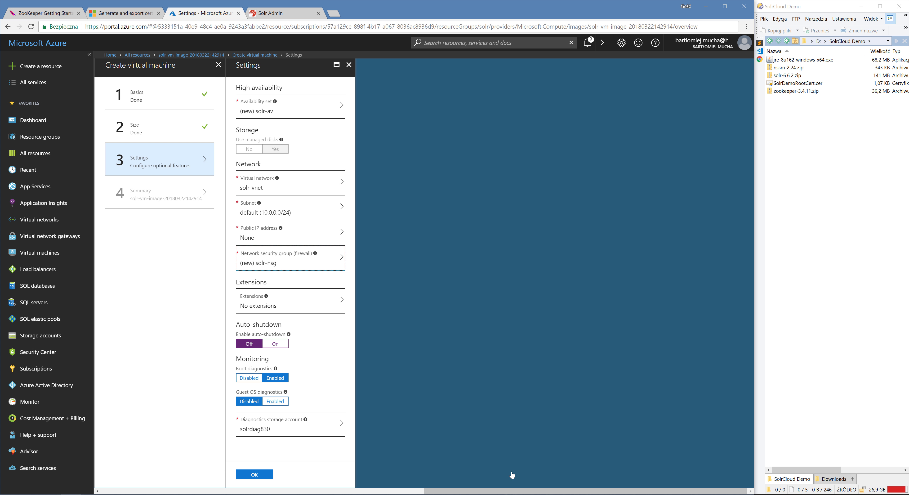
# Accept the settings and the validated summary to deploy the solr-a virtual machine.
pyautogui.click(268, 475)
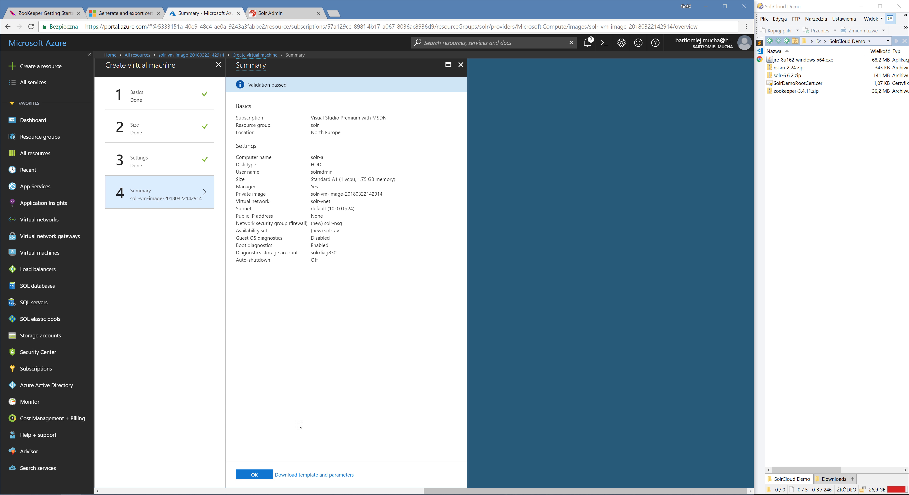
pyautogui.press('Return')
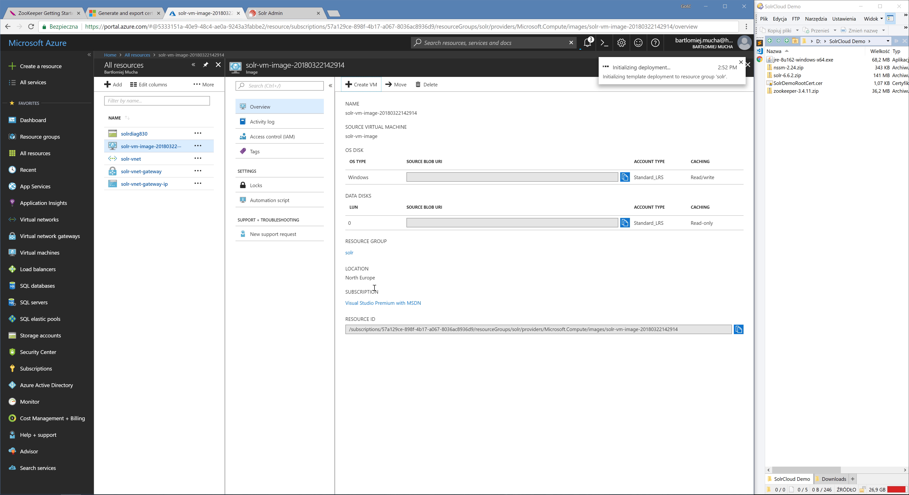
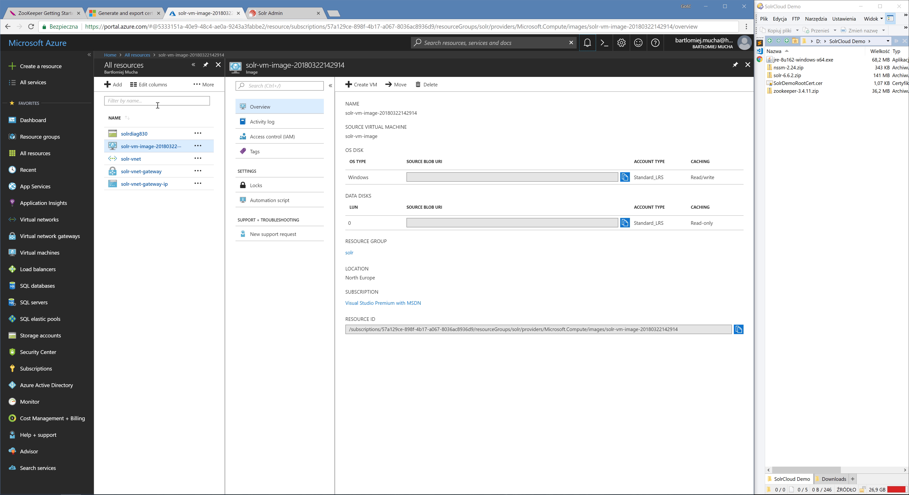
pyautogui.click(61, 155)
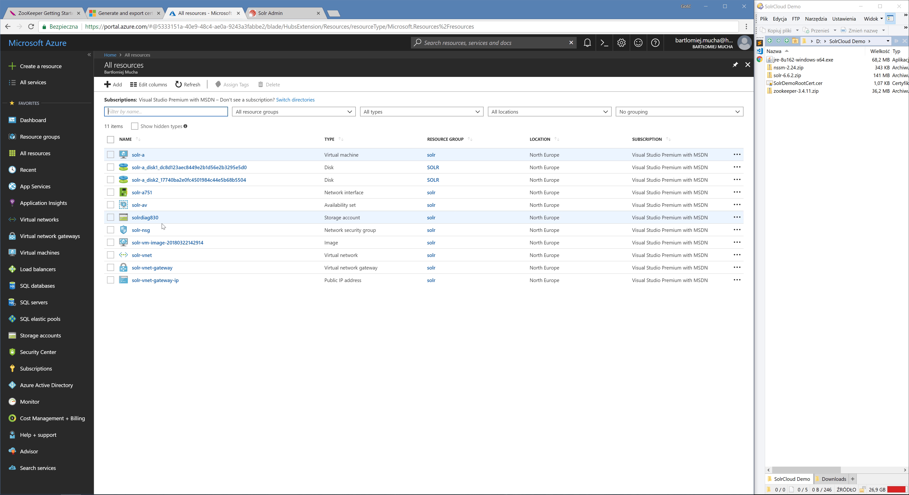
pyautogui.click(158, 244)
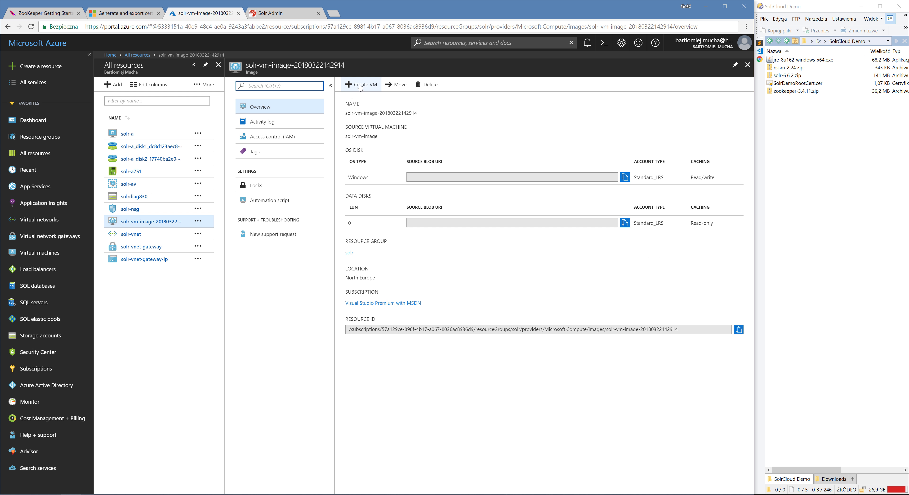
pyautogui.click(359, 85)
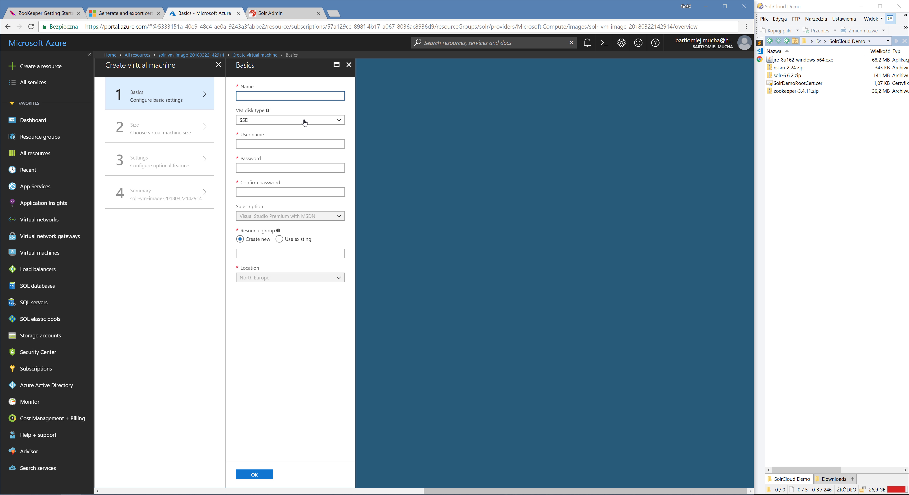
pyautogui.write('solr-b')
pyautogui.click(305, 122)
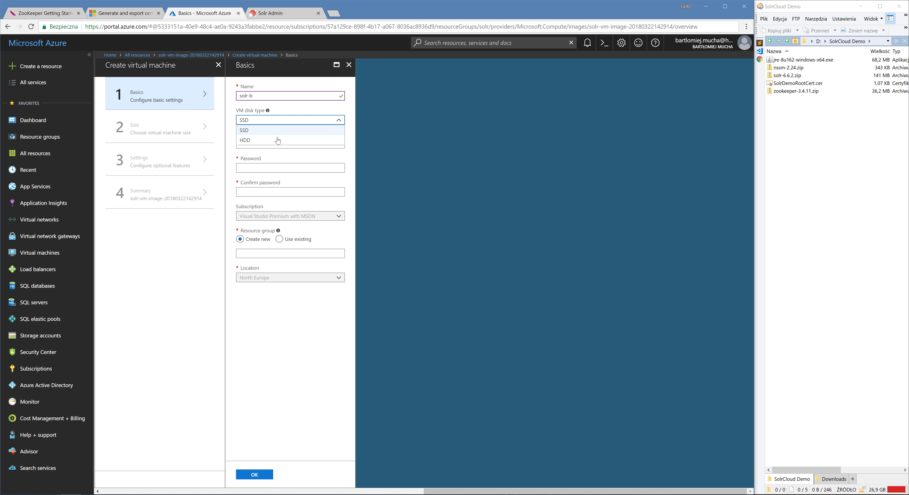
pyautogui.click(276, 141)
# Set solr-b's administrator user name to solradmin and enter and confirm the account password.
pyautogui.click(275, 142)
pyautogui.write('solr')
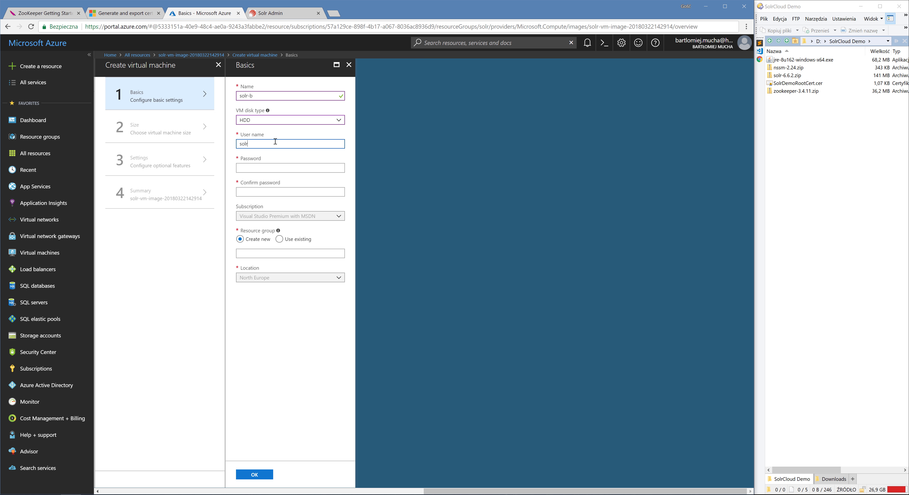
pyautogui.write('admin')
pyautogui.press('Tab')
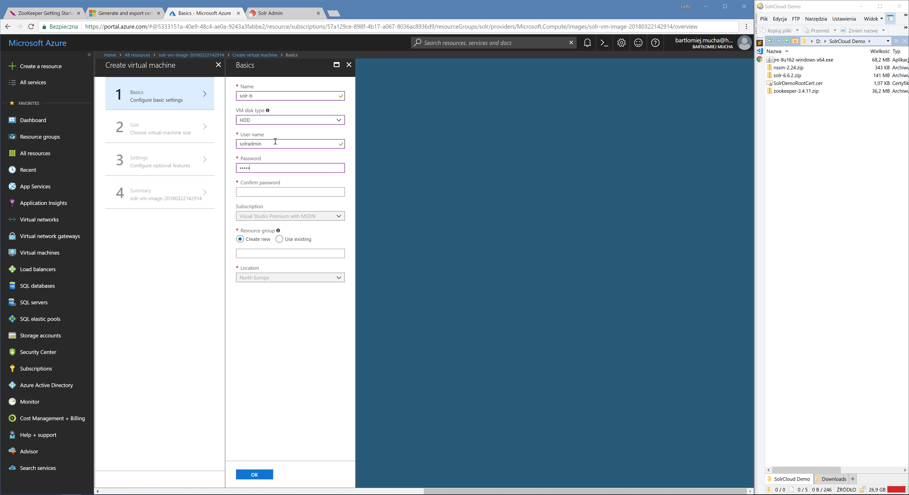
pyautogui.write('•')
pyautogui.press('Tab')
pyautogui.write('•••')
# Assign solr-b to the existing solr resource group and accept the basic settings.
pyautogui.click(291, 239)
pyautogui.click(279, 254)
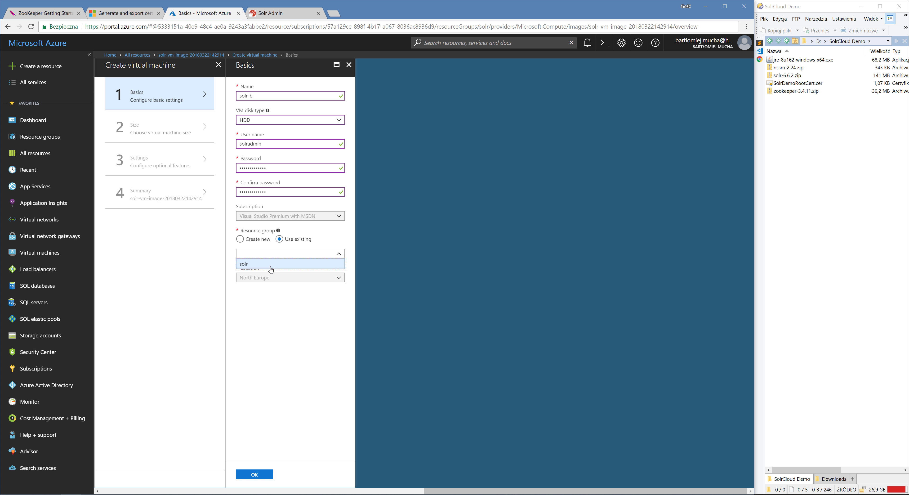
pyautogui.click(272, 266)
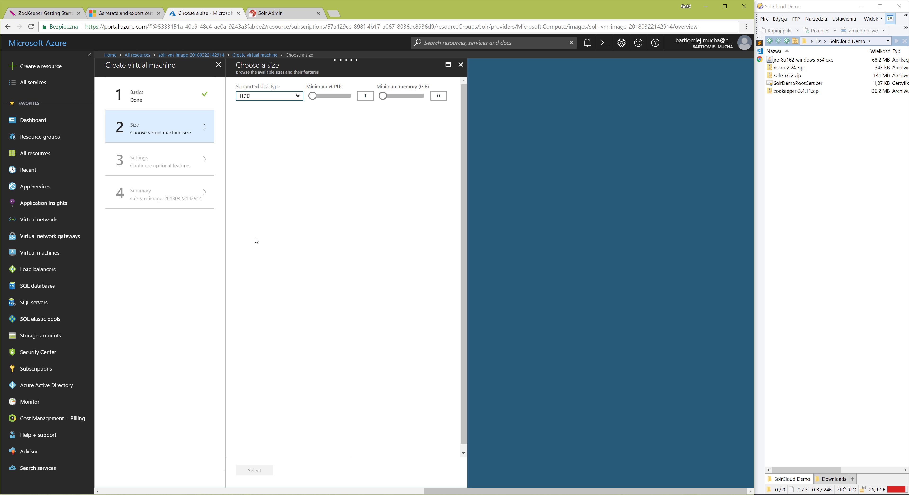
# Choose the A1 Standard size with 1 vCPU and 1.75 GB memory for solr-b.
pyautogui.scroll(-10, 368, 160)
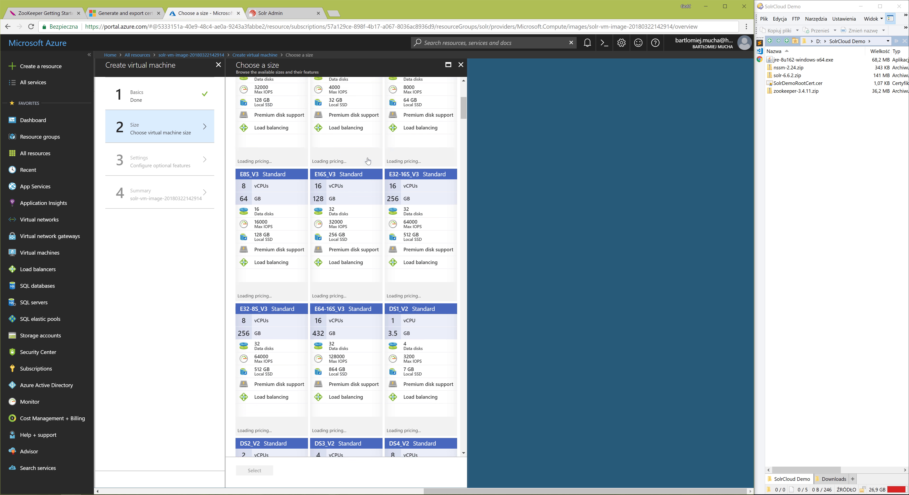
pyautogui.scroll(-15, 367, 162)
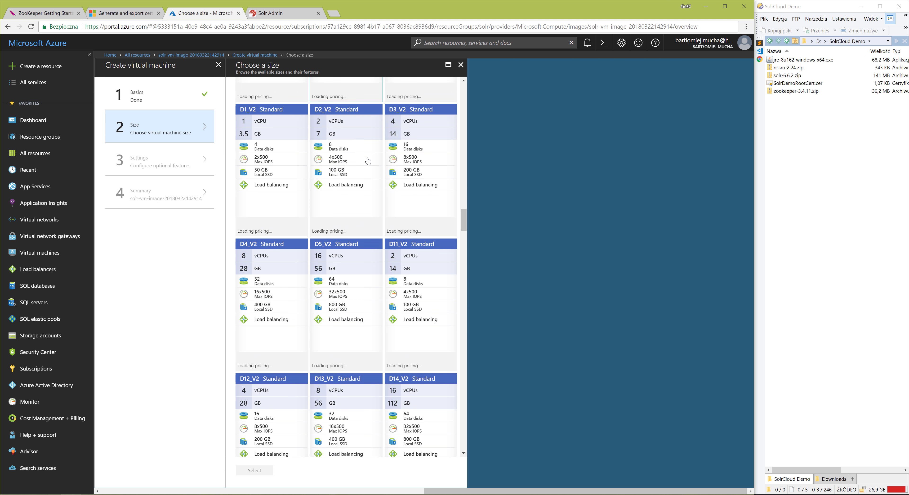
pyautogui.scroll(-10, 367, 162)
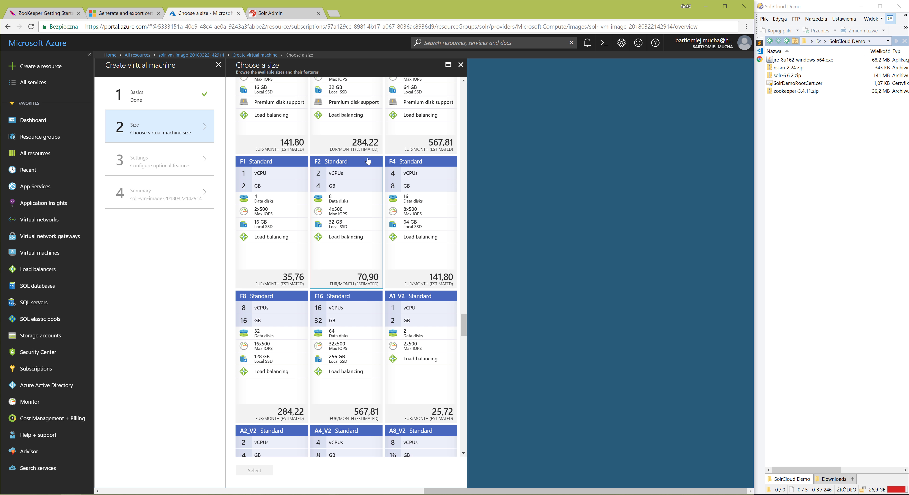
pyautogui.scroll(-10, 367, 161)
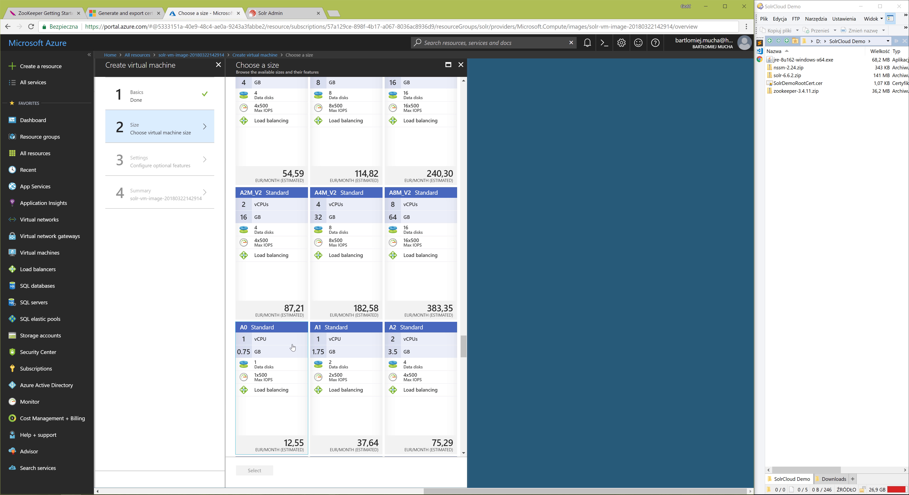
pyautogui.click(340, 361)
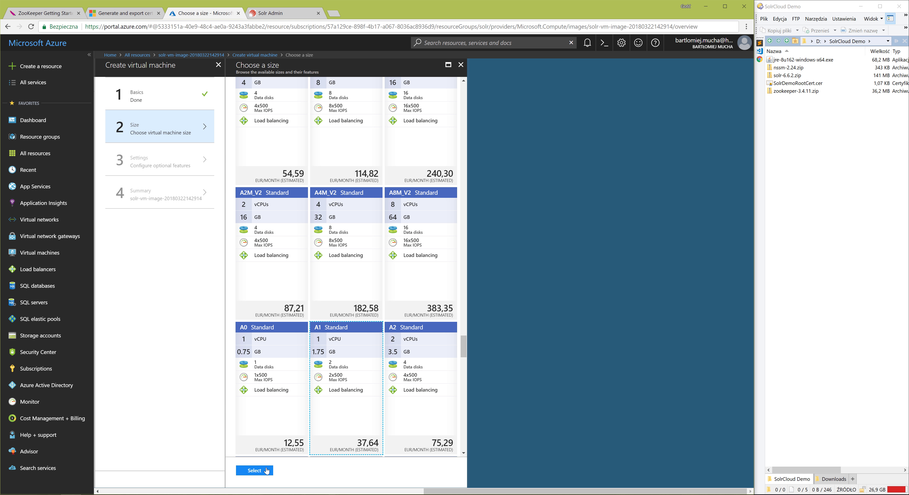
pyautogui.click(255, 471)
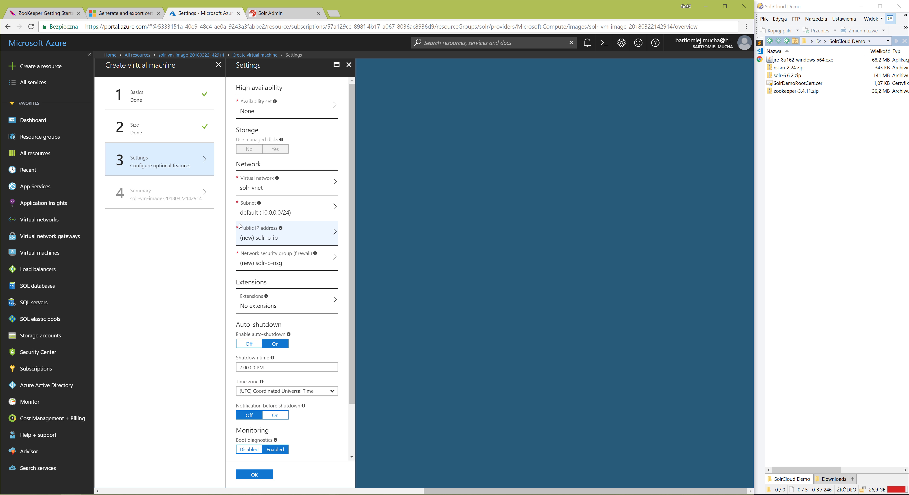
# Configure solr-b with the existing availability set solr-av, public IP address None and the existing network security group solr-nsg.
pyautogui.click(262, 110)
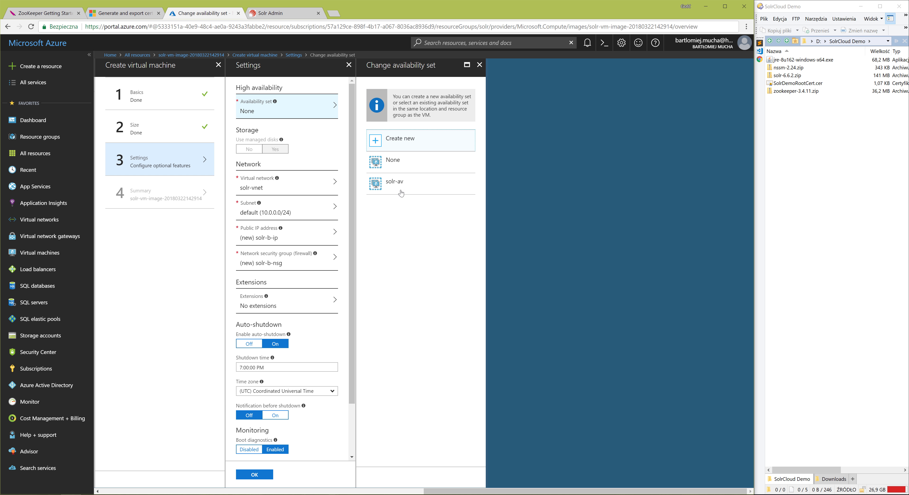
pyautogui.click(401, 183)
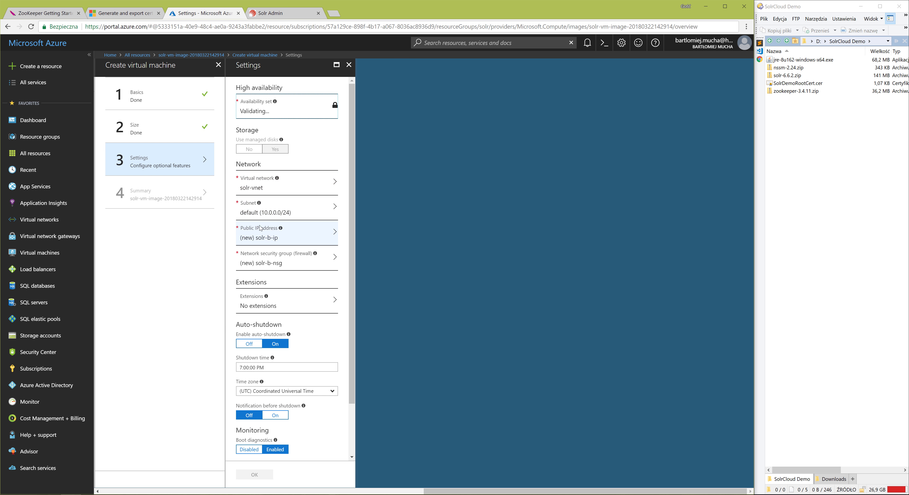
pyautogui.click(277, 240)
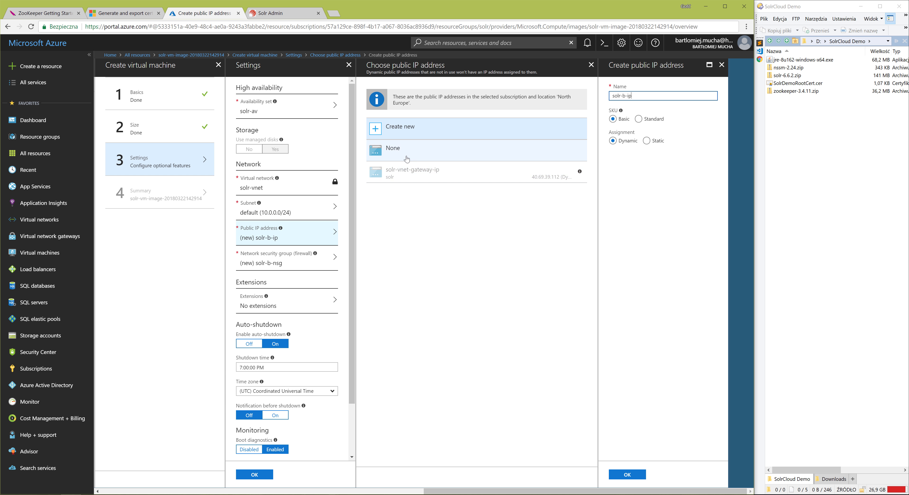
pyautogui.click(410, 150)
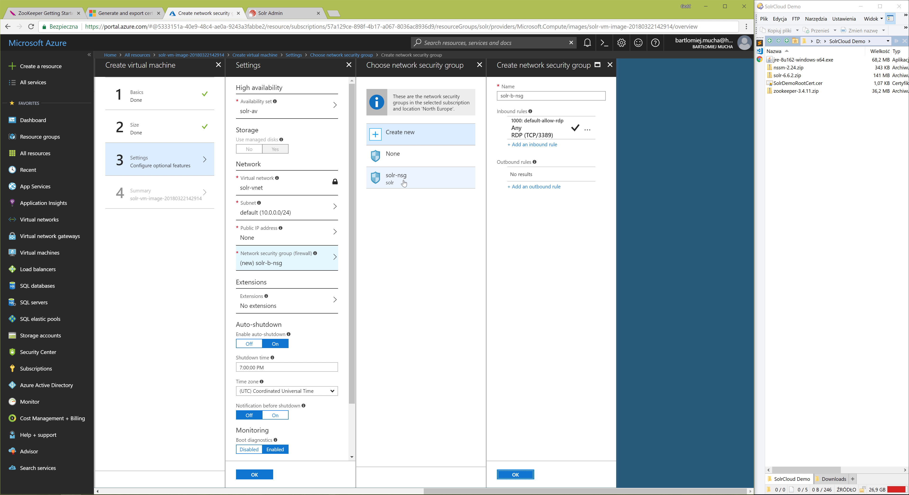
pyautogui.click(405, 183)
# Turn off auto-shutdown for solr-b and accept its settings and validated summary to deploy it.
pyautogui.click(249, 344)
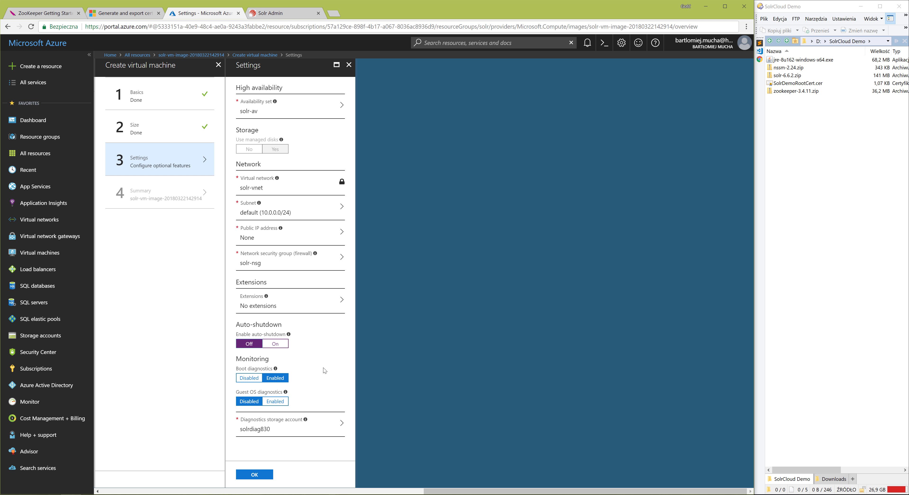
pyautogui.click(254, 475)
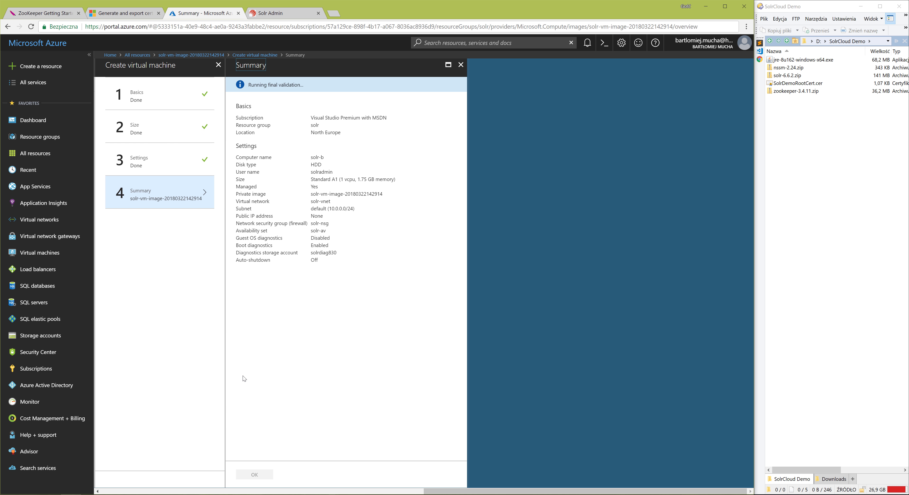
pyautogui.click(254, 474)
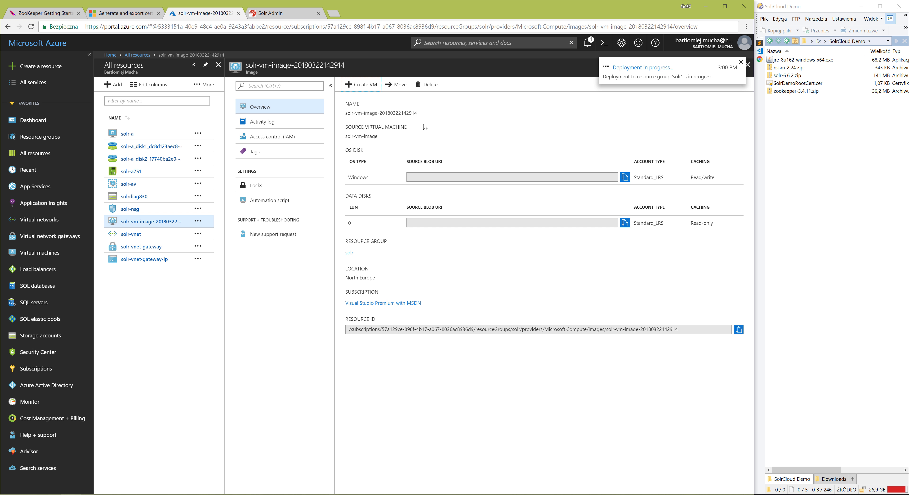
# Start creating another virtual machine from the same image, naming it solr-c with the HDD disk type.
pyautogui.click(367, 85)
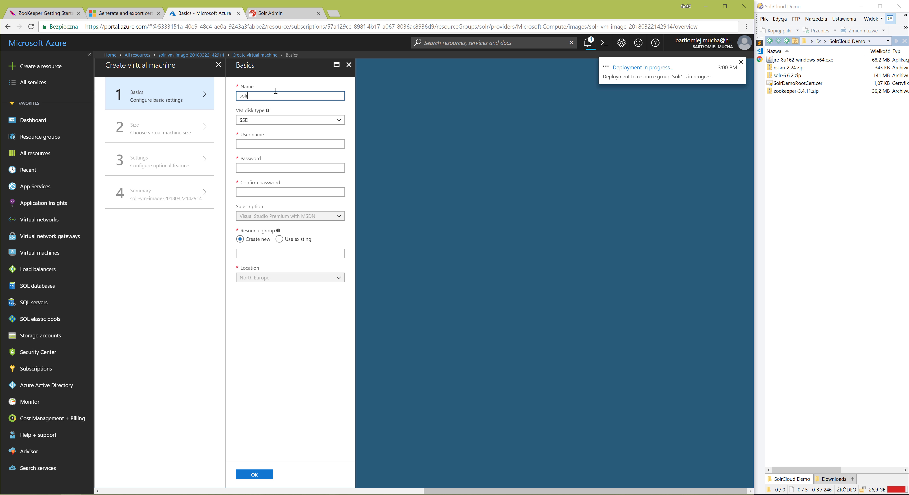
pyautogui.click(247, 120)
pyautogui.click(248, 140)
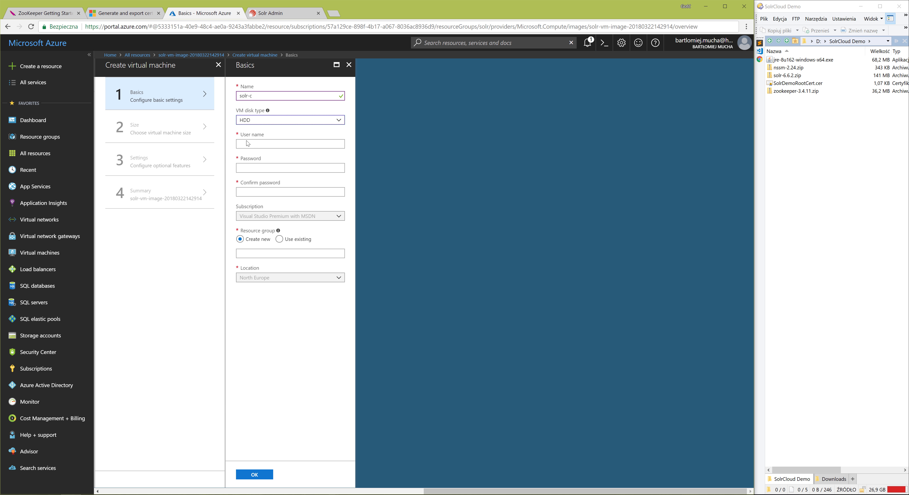
# Set solr-c's administrator user name to solradmin and enter and confirm a valid account password.
pyautogui.click(256, 143)
pyautogui.write('solradmin')
pyautogui.press('Tab')
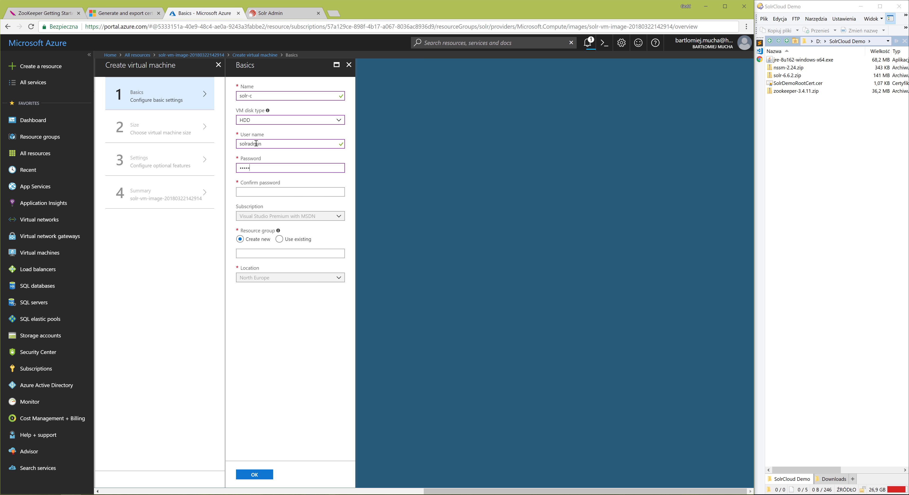
pyautogui.write('•••••••••')
pyautogui.press('Tab')
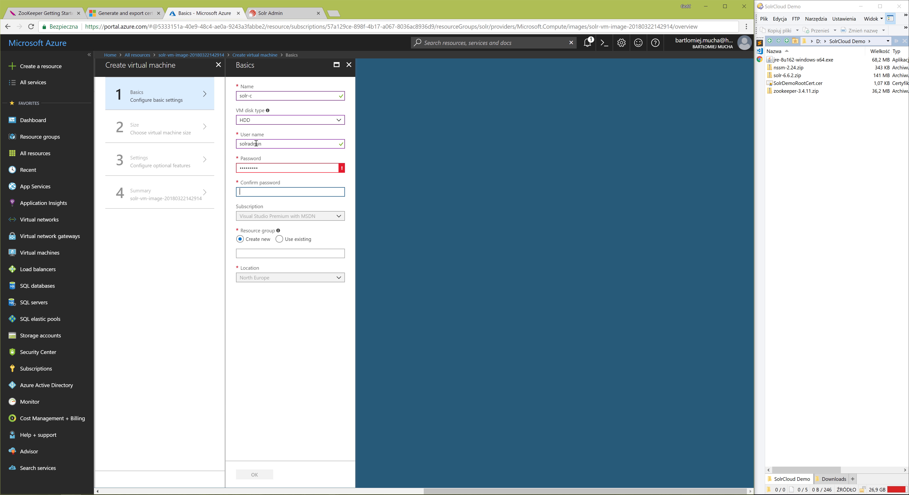
pyautogui.click(273, 168)
pyautogui.write('•')
pyautogui.press('Tab')
pyautogui.write('•••••••••••')
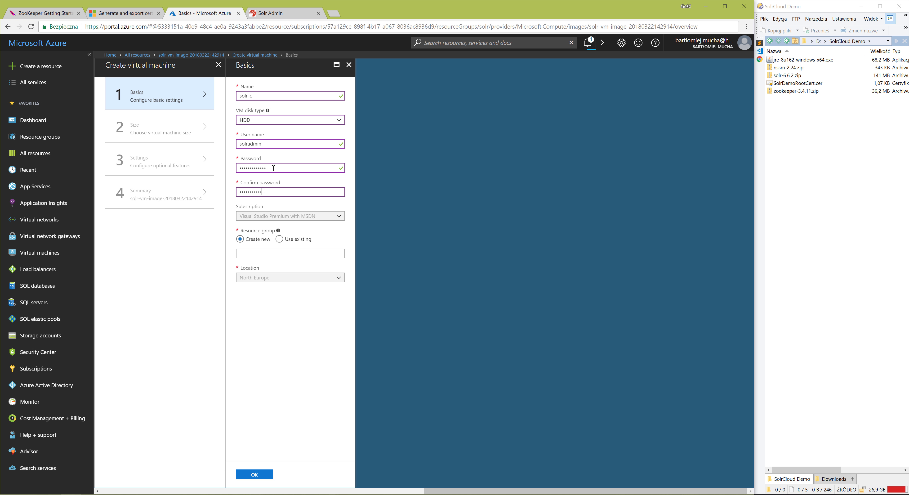
pyautogui.write('••')
# Assign solr-c to the existing solr resource group and accept the basic settings.
pyautogui.click(280, 239)
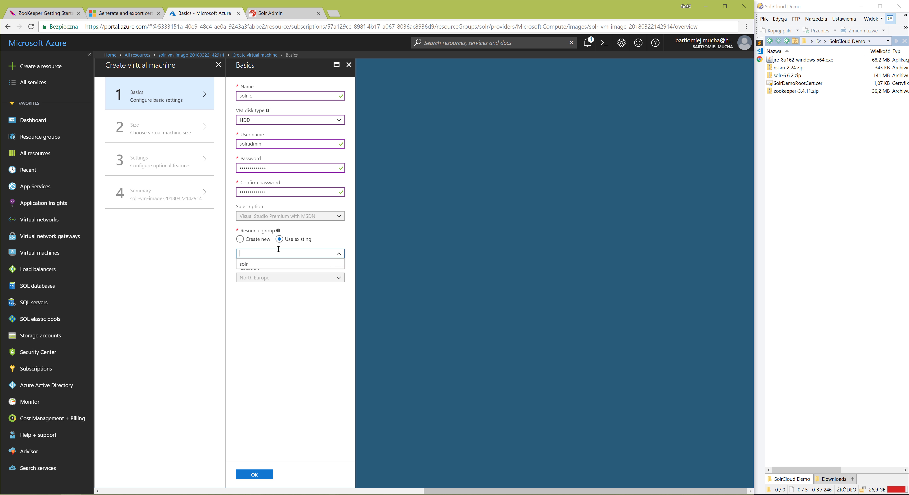
pyautogui.click(254, 264)
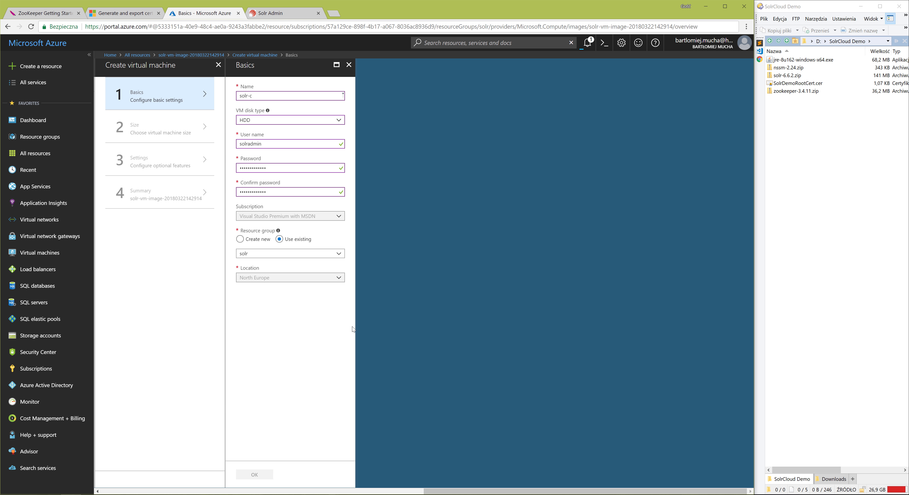
pyautogui.click(254, 475)
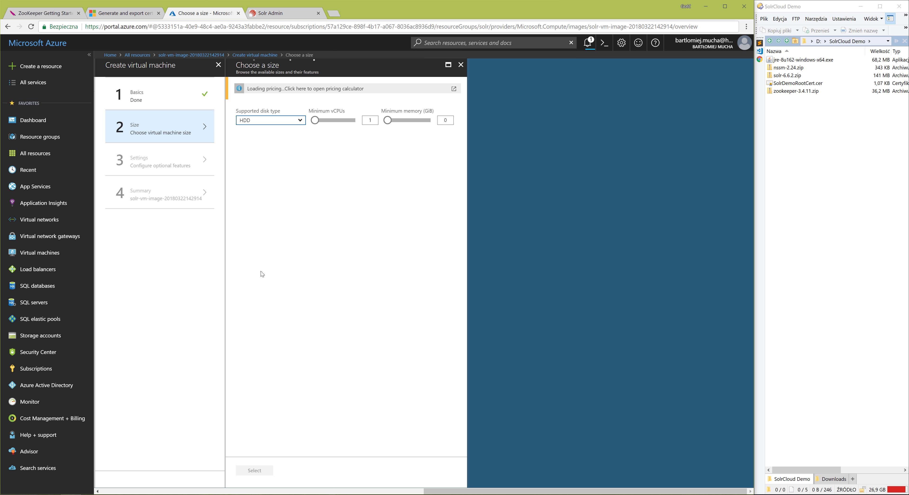
# Choose the A1 Standard size with 1 vCPU and 1.75 GB memory for solr-c.
pyautogui.scroll(-10, 328, 193)
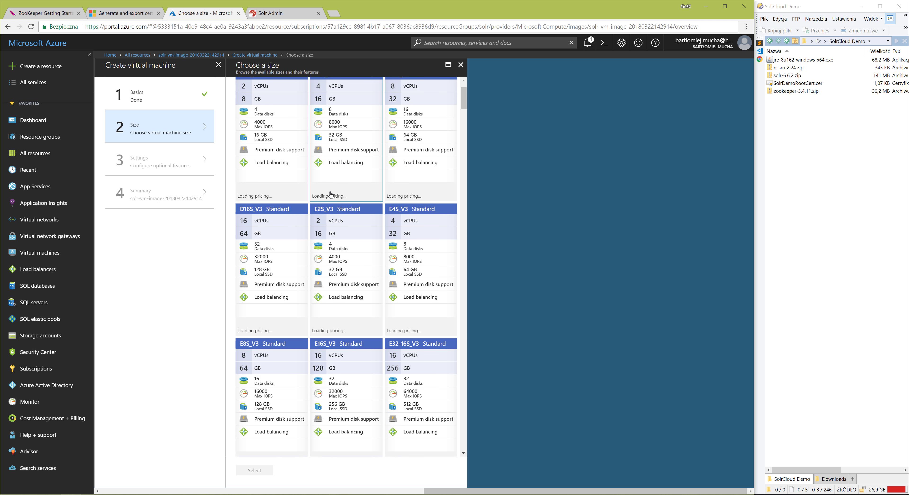
pyautogui.scroll(-15, 330, 192)
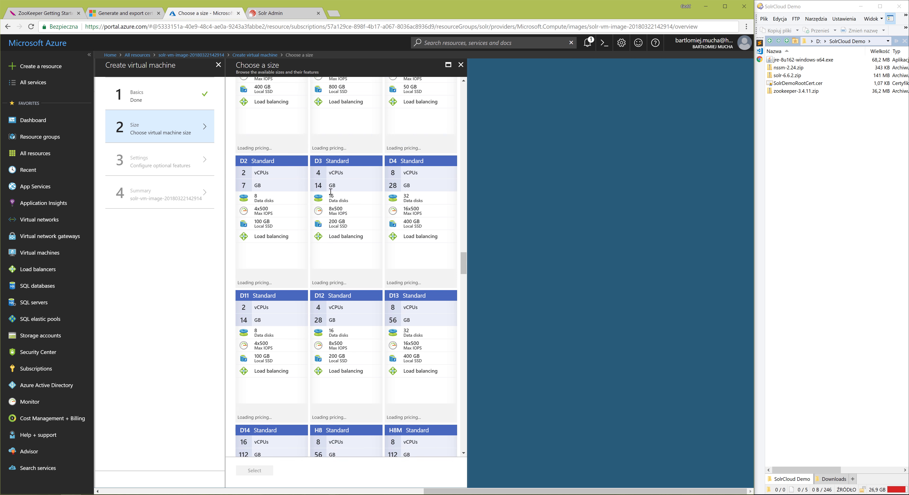
pyautogui.scroll(-12, 331, 195)
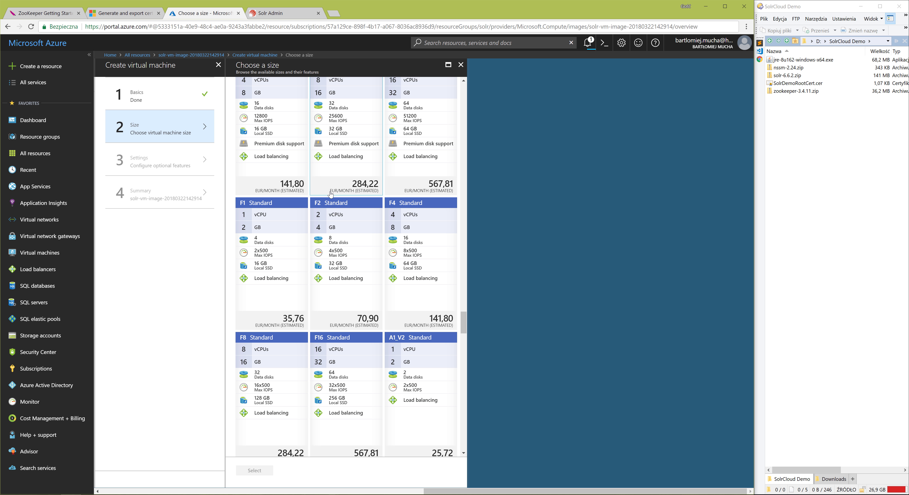
pyautogui.scroll(-5, 331, 194)
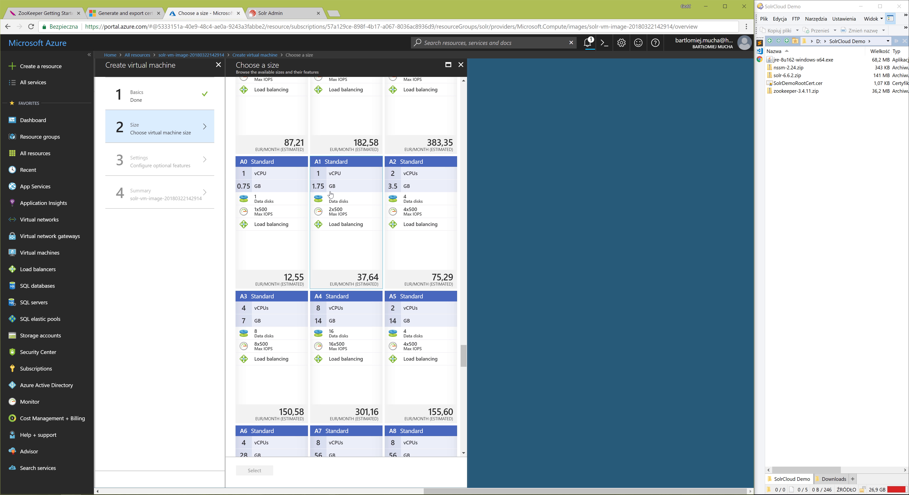
pyautogui.click(344, 253)
pyautogui.click(259, 469)
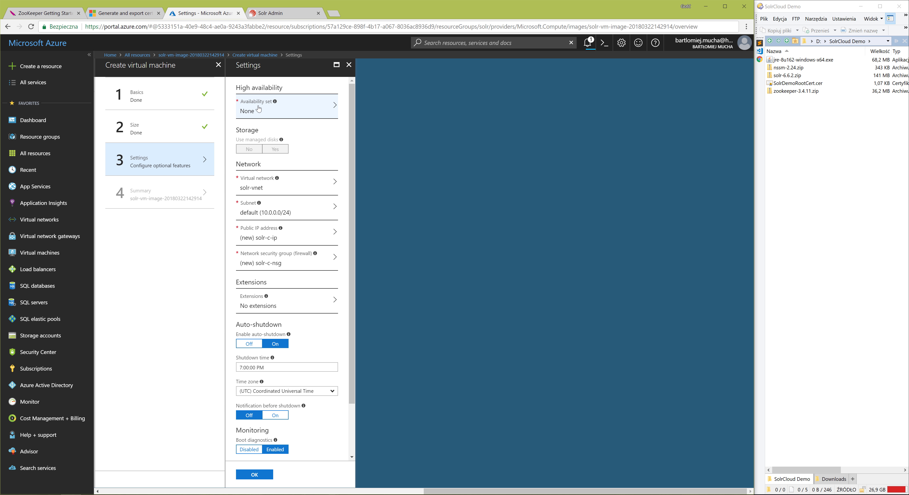
# Place solr-c in the existing availability set solr-av.
pyautogui.click(282, 106)
pyautogui.click(391, 186)
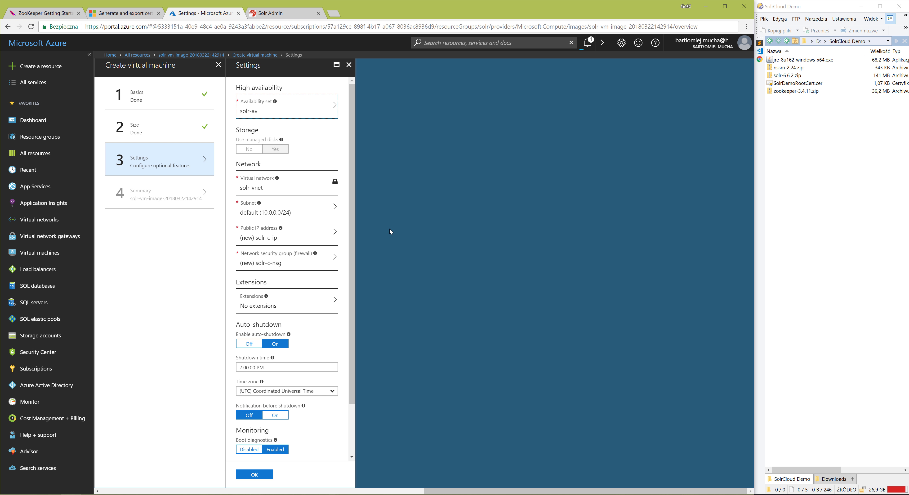
# Set solr-c's public IP address to None and assign the existing solr-nsg network security group.
pyautogui.click(257, 237)
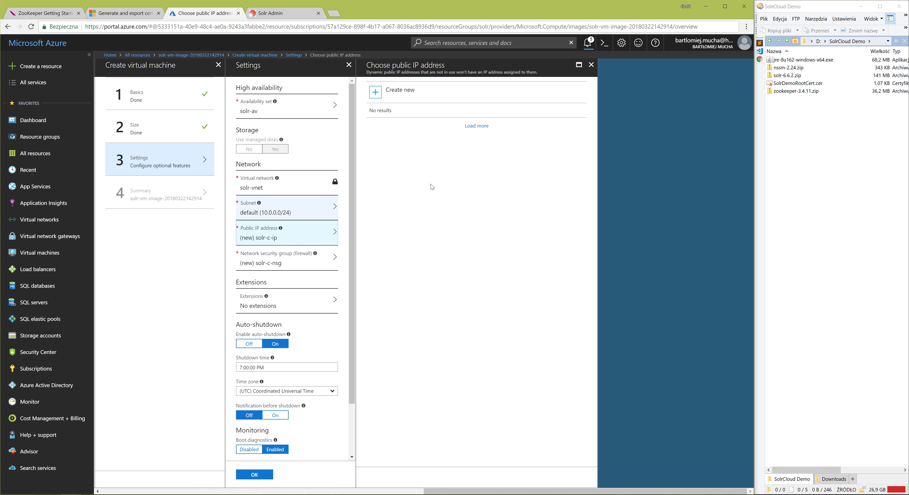
pyautogui.click(406, 150)
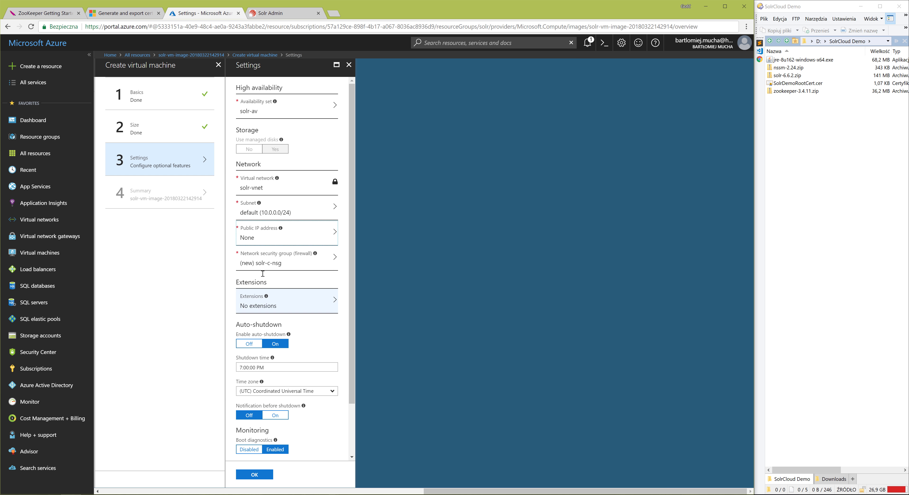
pyautogui.click(300, 262)
pyautogui.click(400, 186)
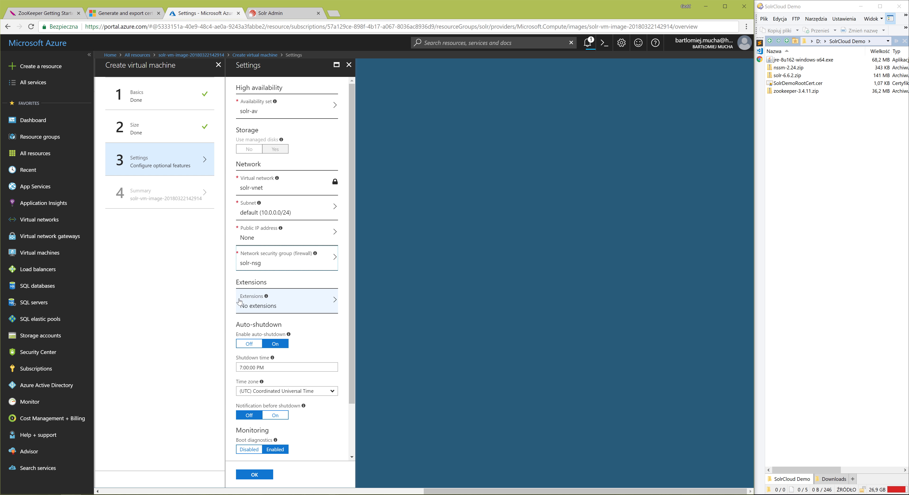
# Turn off auto-shutdown for solr-c, accept the settings and start the deployment from the summary.
pyautogui.click(247, 345)
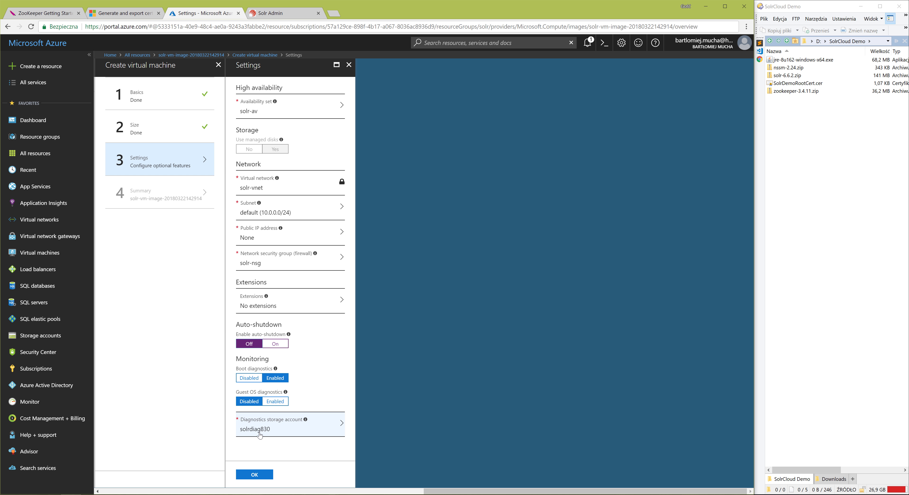
pyautogui.click(257, 476)
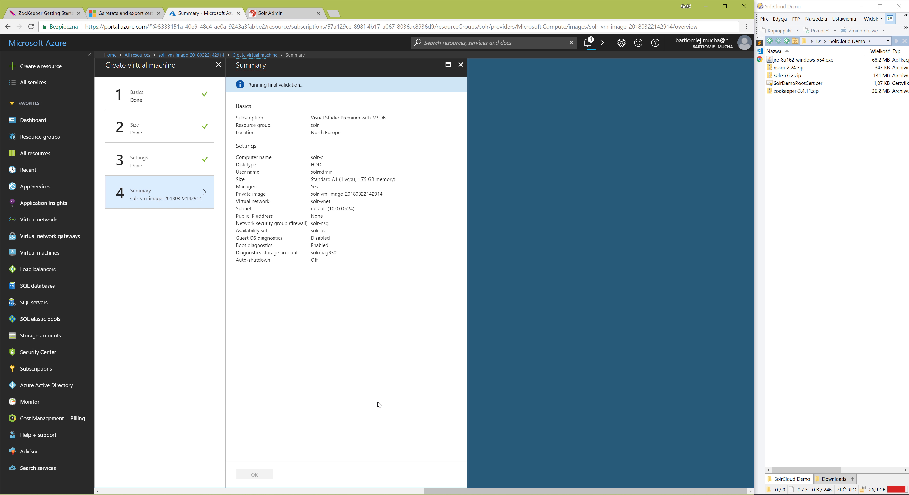
pyautogui.click(247, 474)
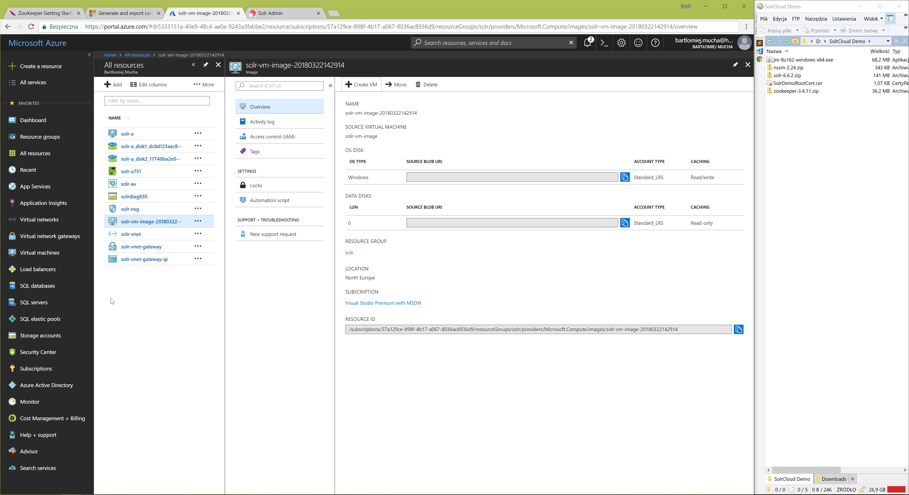
# Change the private IP assignment of solr-a's network interface to static, keeping 10.0.0.4, and save it.
pyautogui.click(51, 253)
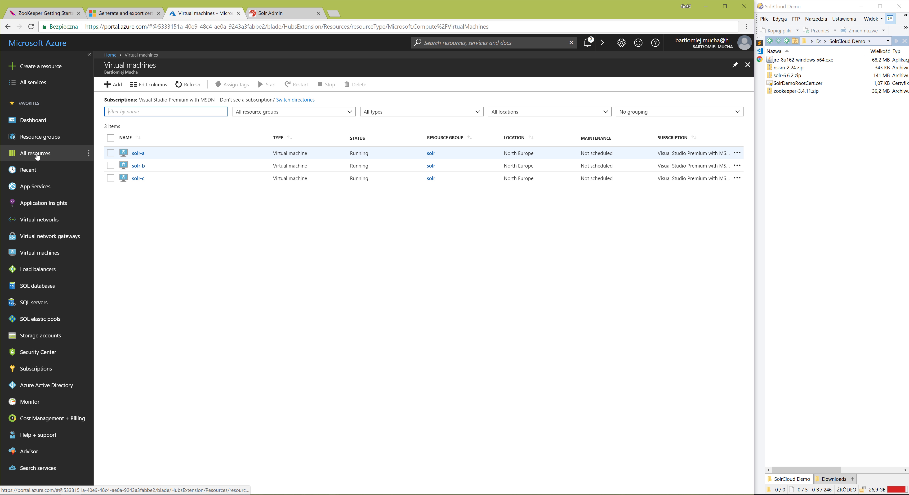
pyautogui.click(30, 157)
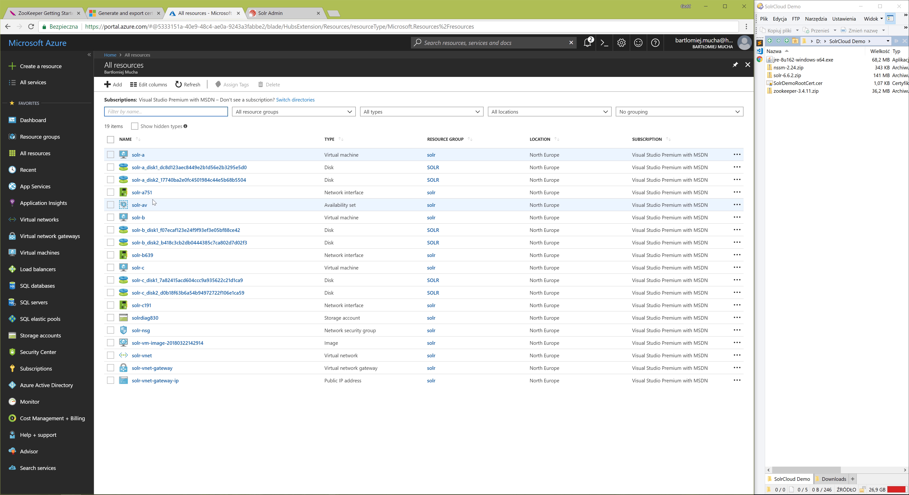
pyautogui.click(143, 194)
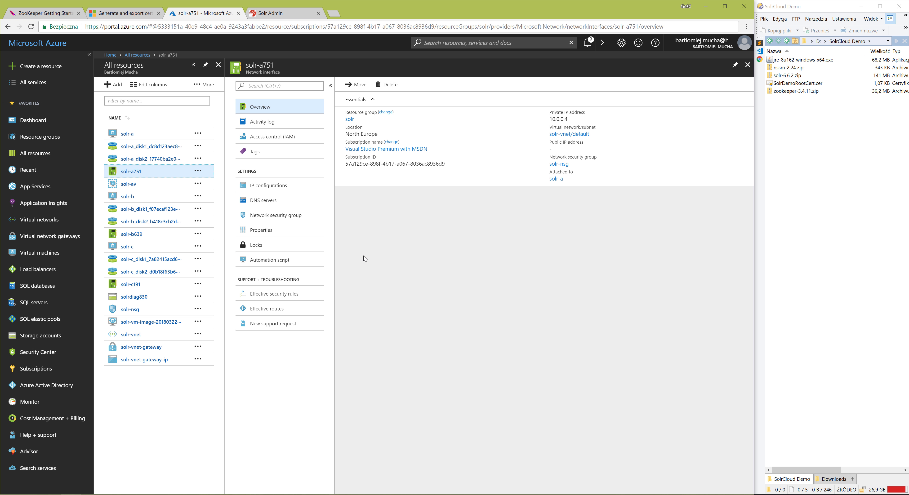
pyautogui.click(279, 185)
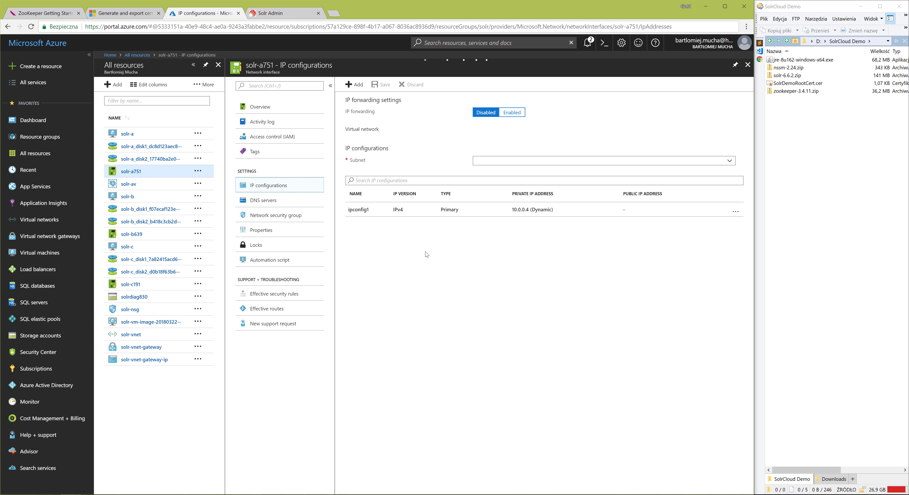
pyautogui.click(418, 207)
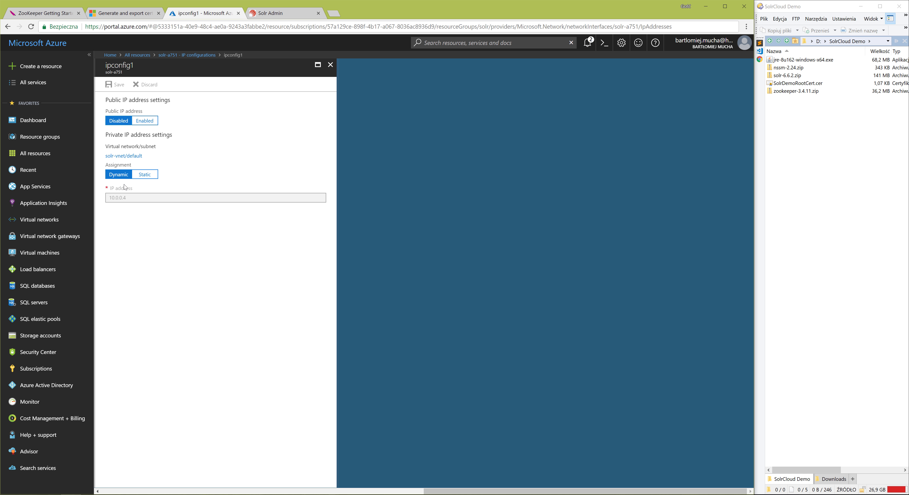
pyautogui.click(141, 176)
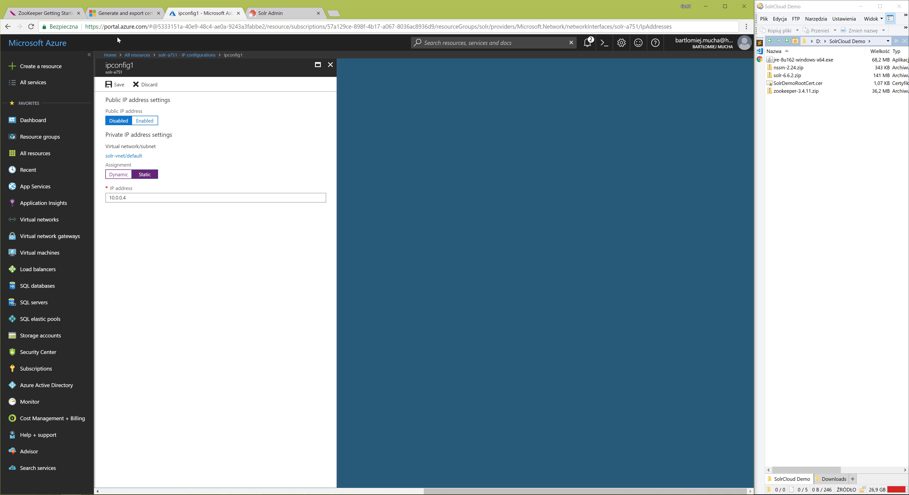
pyautogui.click(115, 85)
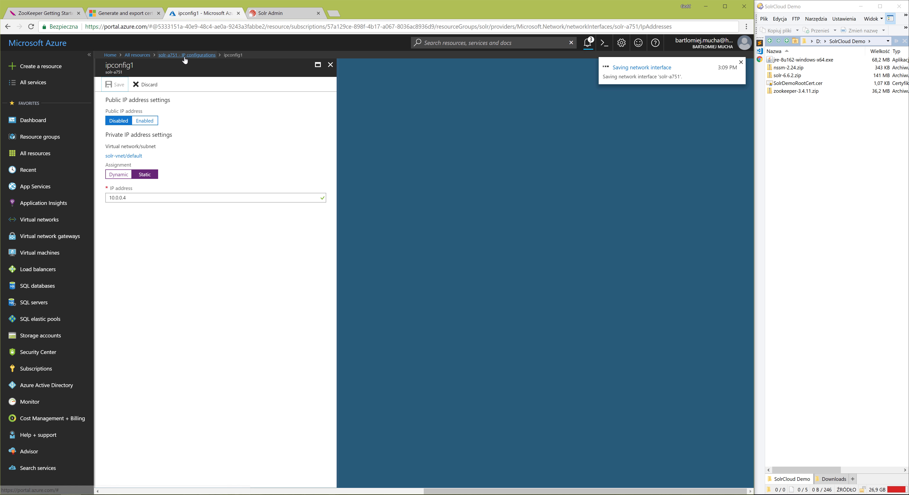
# Change the private IP assignment of solr-b's network interface to static, keeping 10.0.0.5, and save it.
pyautogui.click(138, 55)
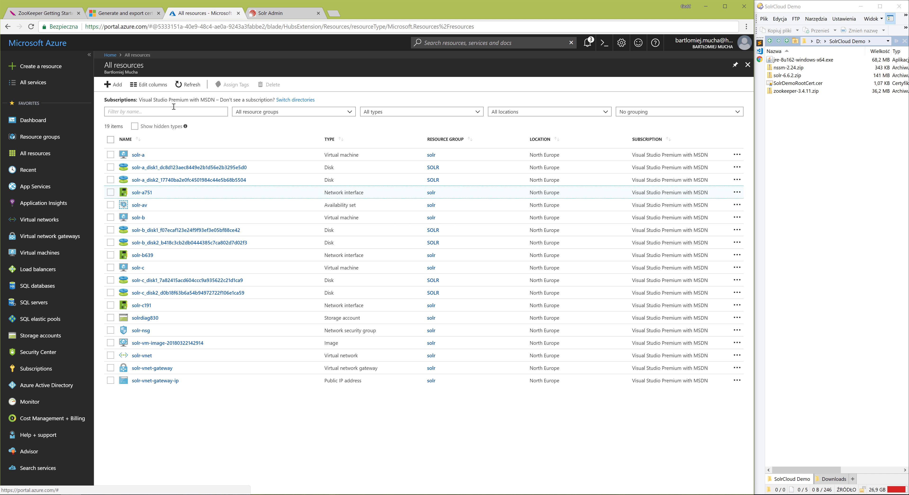
pyautogui.click(142, 255)
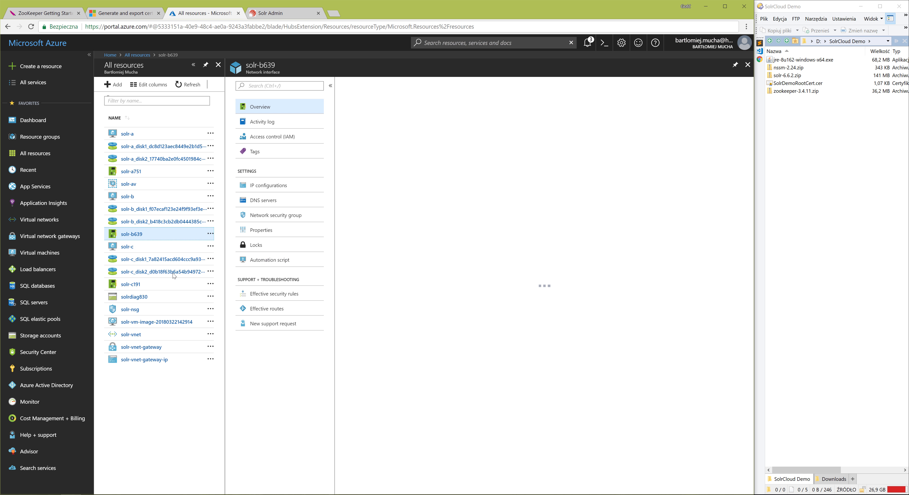
pyautogui.click(260, 187)
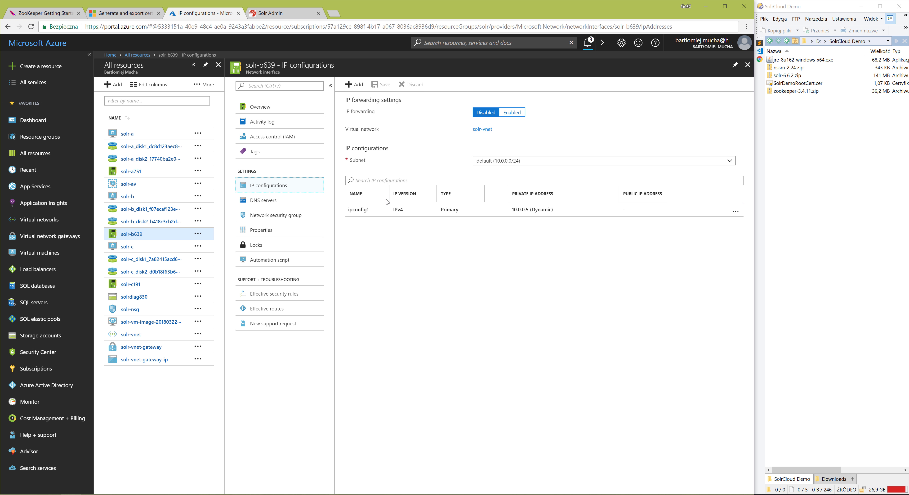
pyautogui.click(398, 213)
pyautogui.click(145, 174)
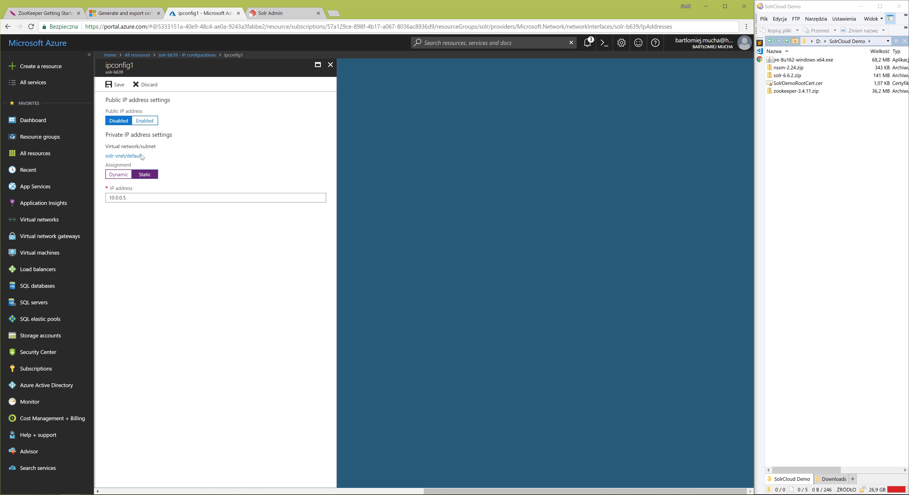
pyautogui.click(117, 84)
# Change the private IP assignment of solr-c's network interface to static, keeping 10.0.0.6, and save it.
pyautogui.click(138, 55)
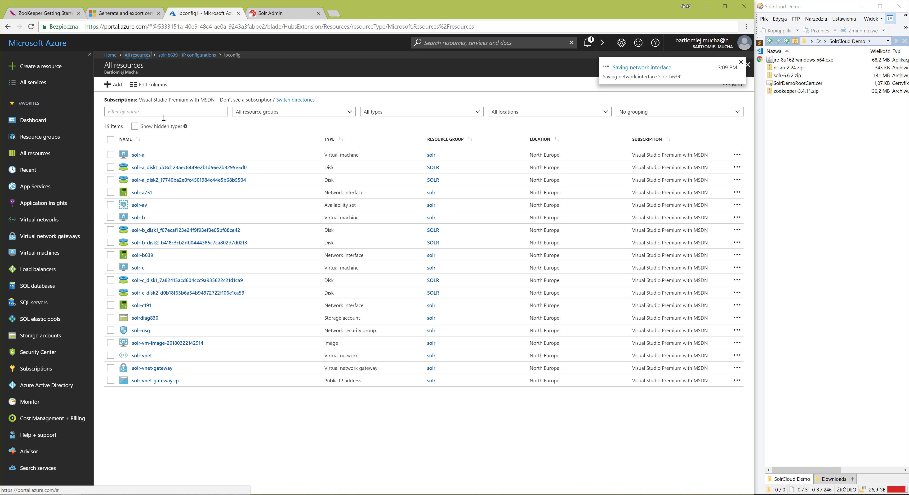
pyautogui.click(141, 305)
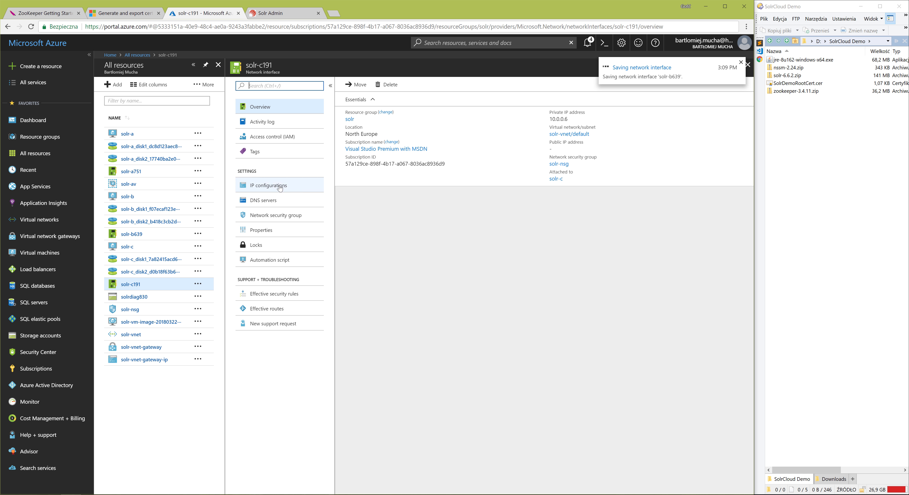
pyautogui.click(268, 185)
pyautogui.click(388, 218)
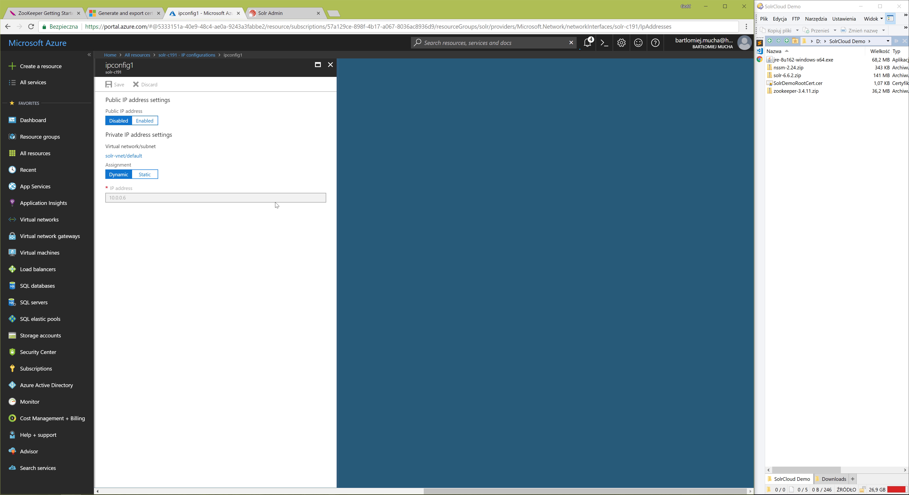
pyautogui.click(145, 175)
pyautogui.click(116, 84)
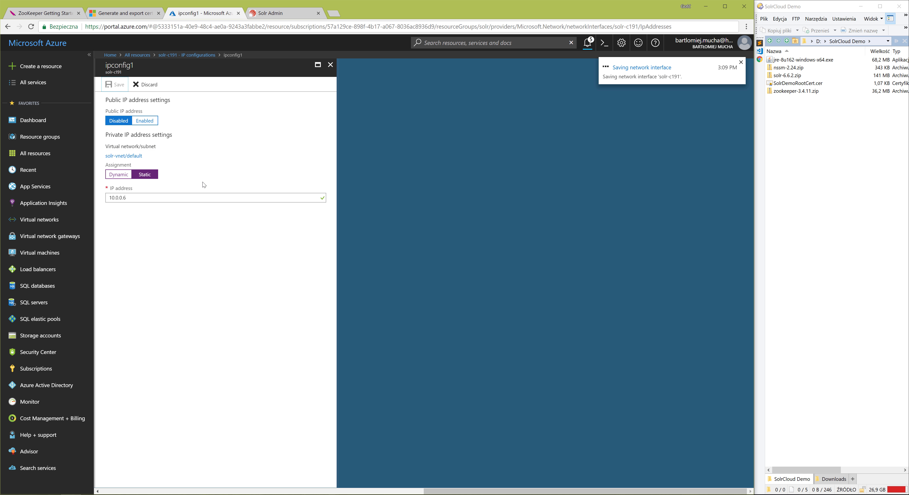
# Download the remote desktop files for solr-a, solr-b and solr-c, and select solr-a.rdp in the file manager's Downloads folder.
pyautogui.click(138, 55)
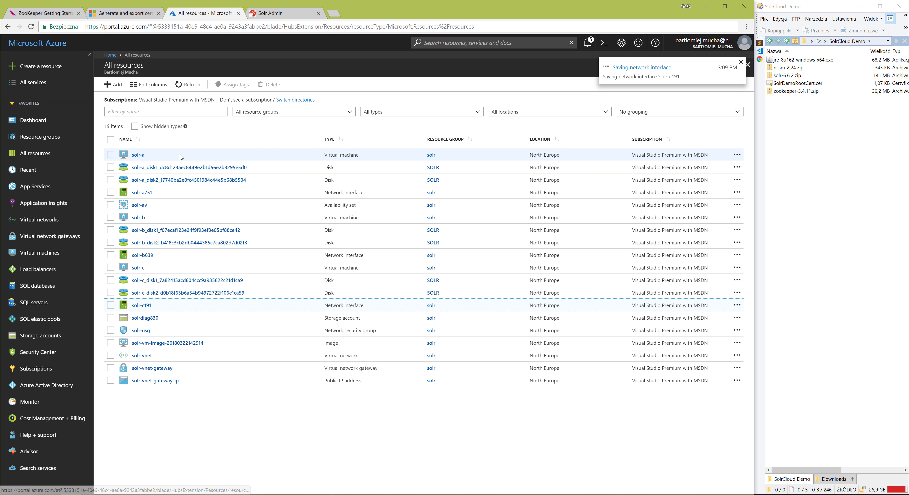
pyautogui.click(137, 155)
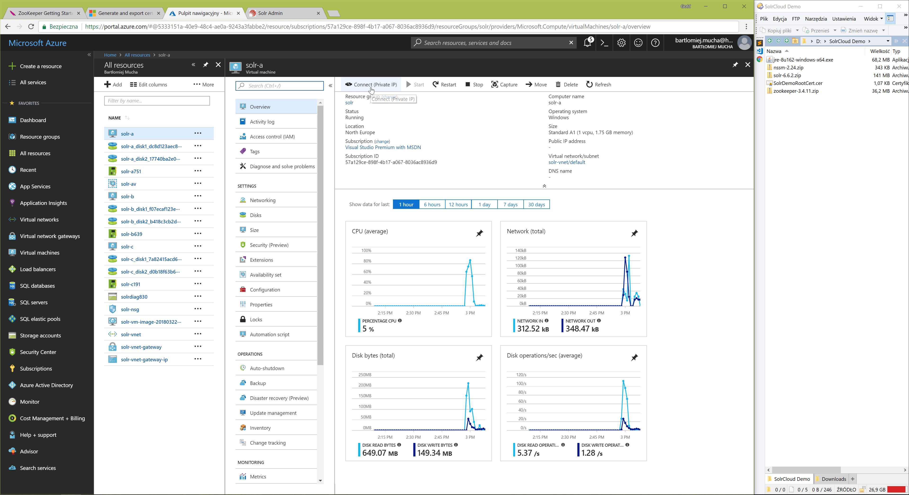
pyautogui.click(371, 85)
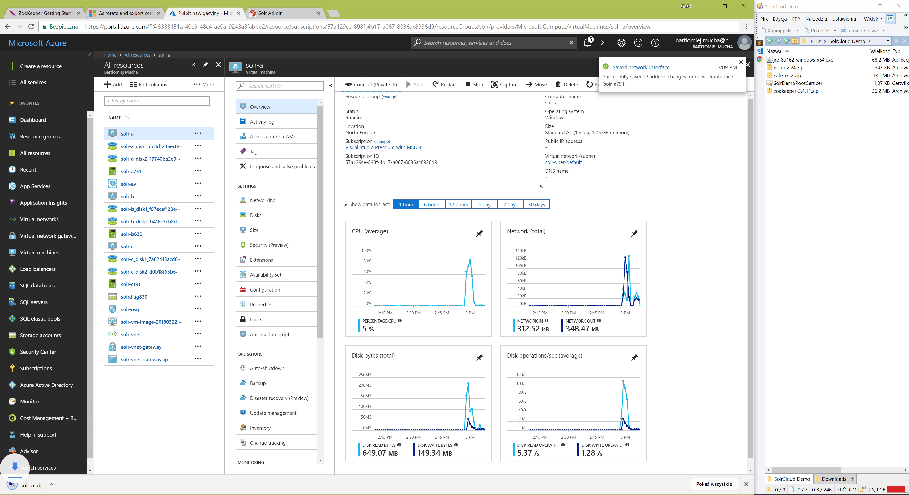
pyautogui.click(127, 196)
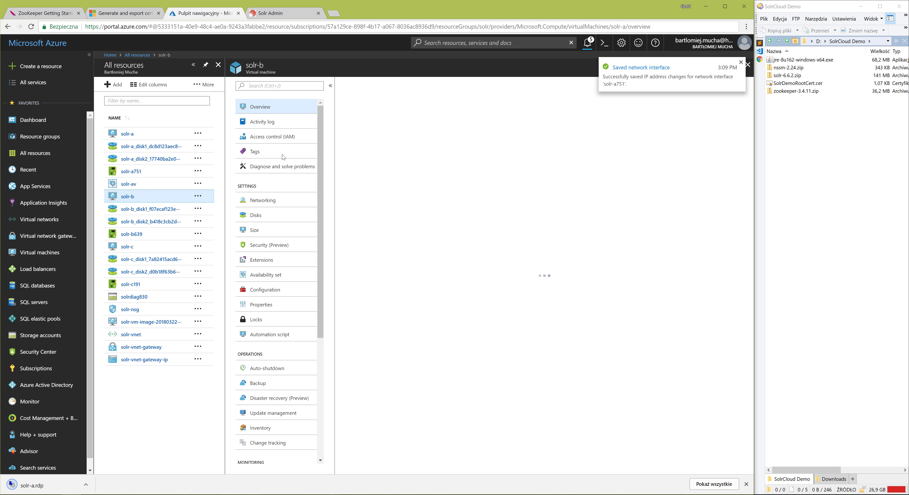
pyautogui.click(362, 89)
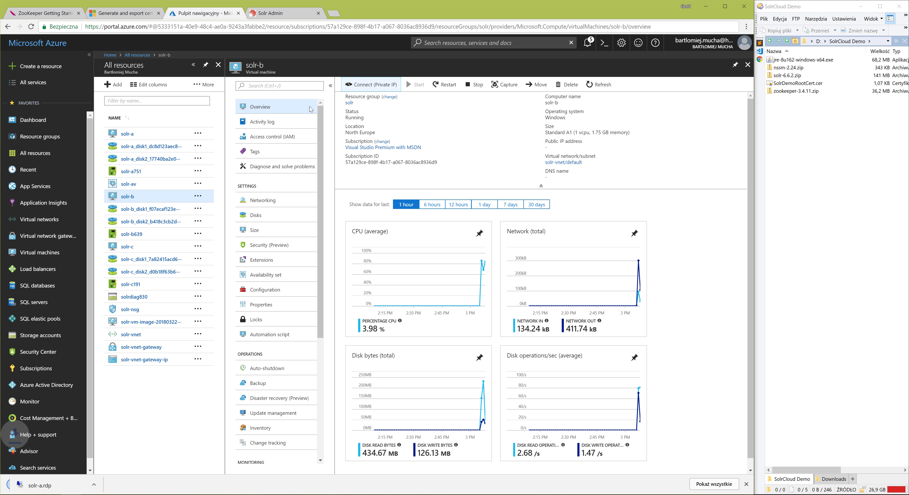
pyautogui.click(129, 248)
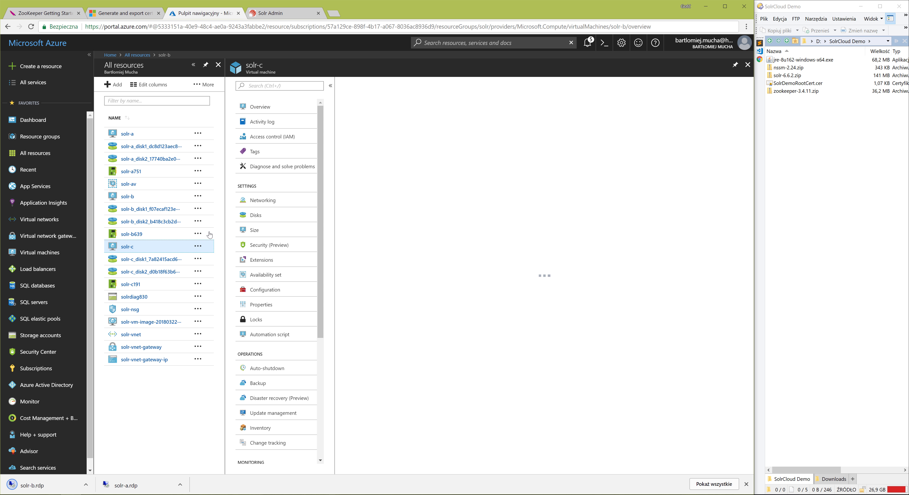
pyautogui.click(359, 85)
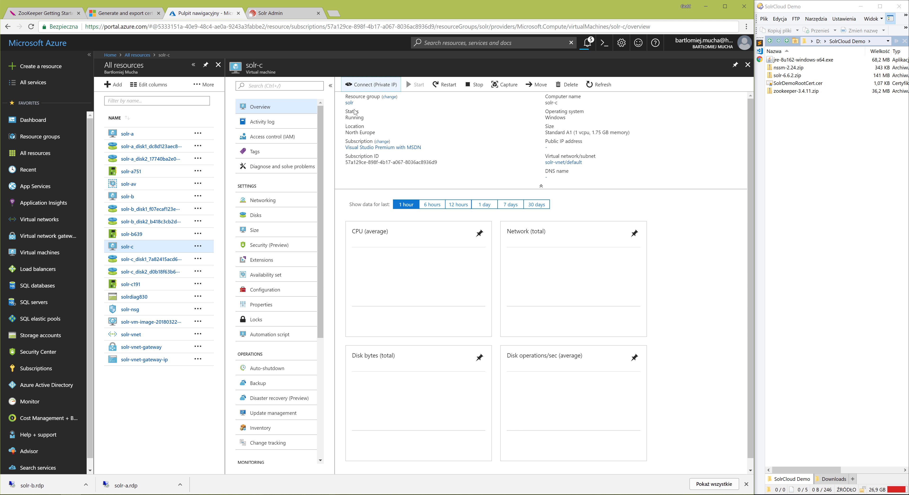
pyautogui.click(746, 484)
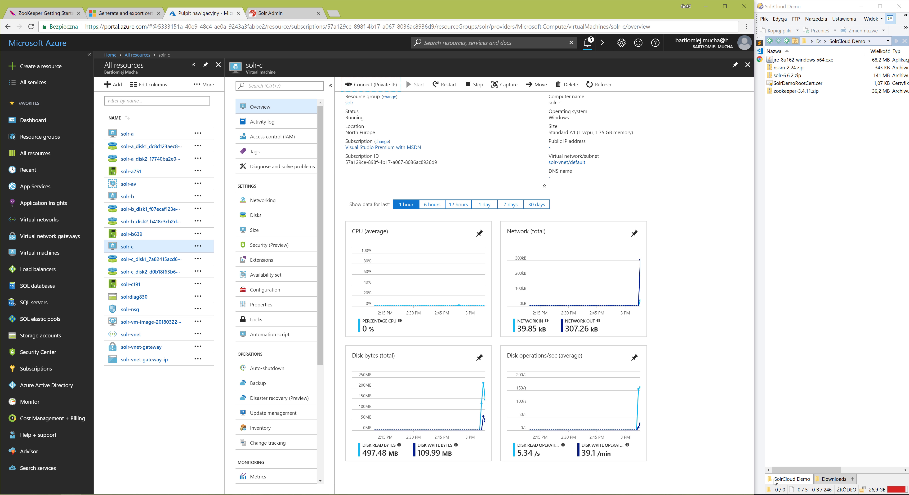
pyautogui.click(833, 480)
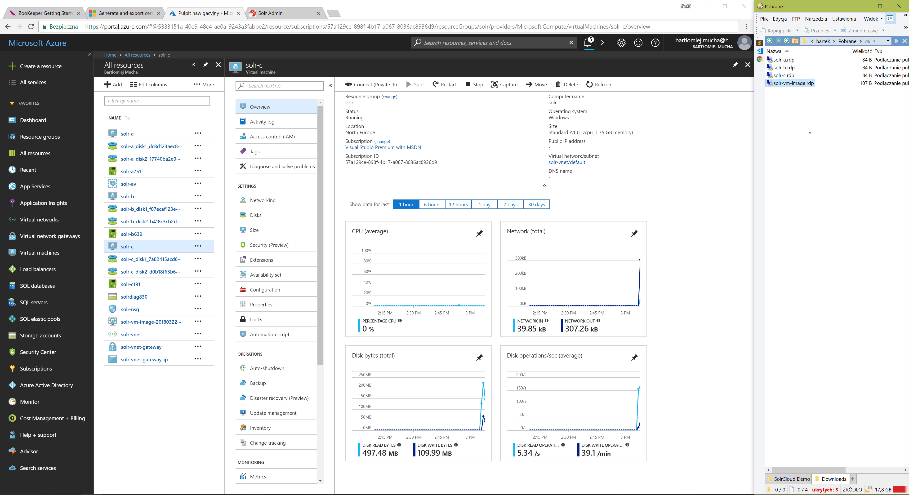
pyautogui.click(789, 61)
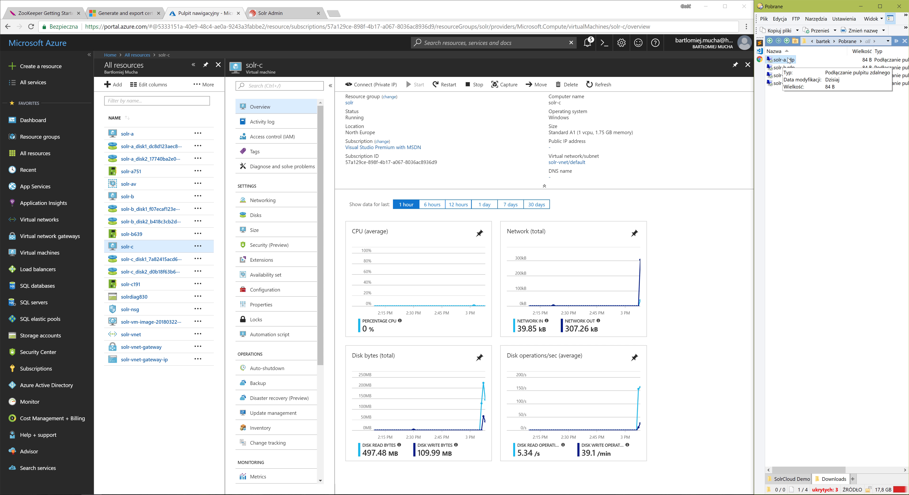
# Download the VPN client package from the point-to-site configuration of solr-vnet-gateway.
pyautogui.click(59, 237)
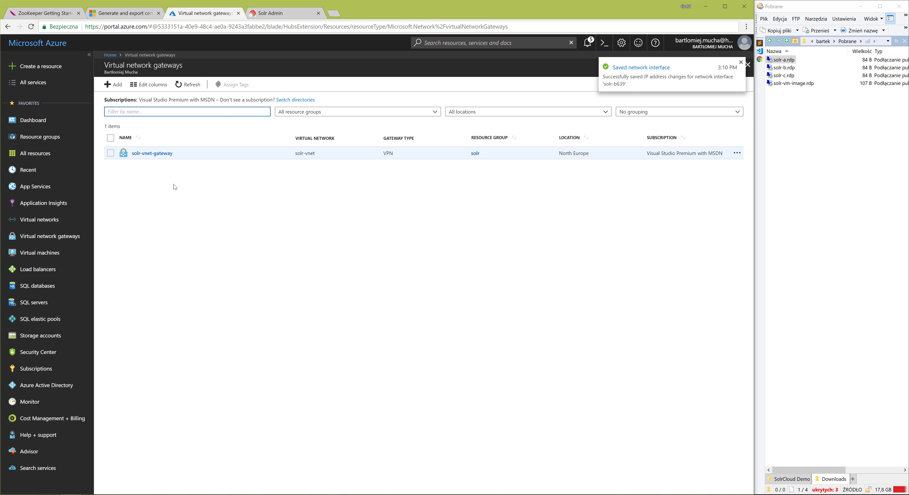
pyautogui.click(149, 157)
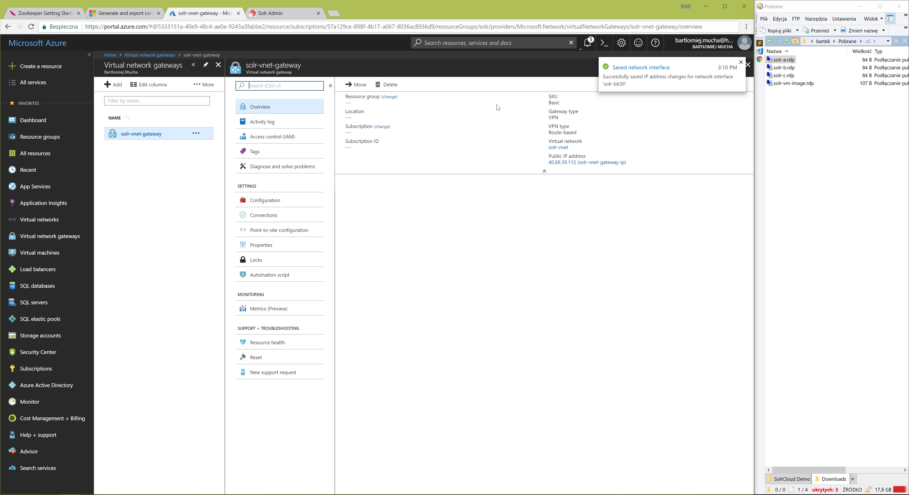
pyautogui.click(270, 232)
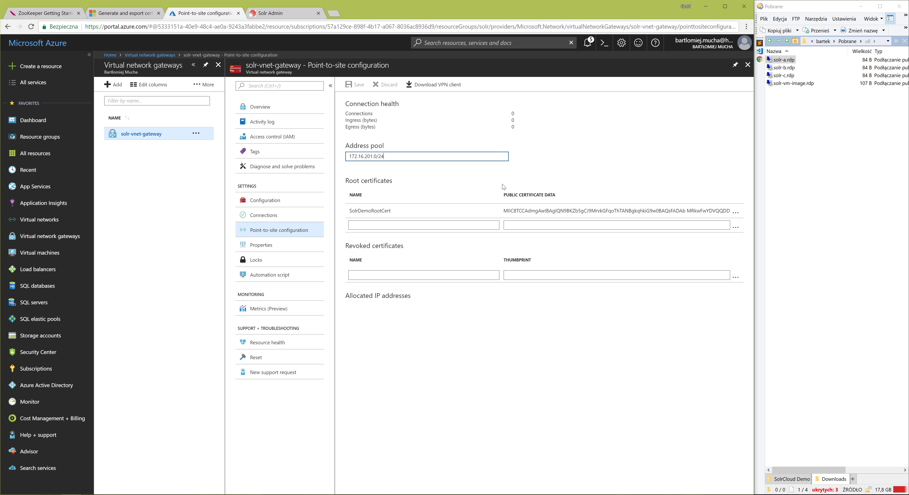
pyautogui.click(431, 89)
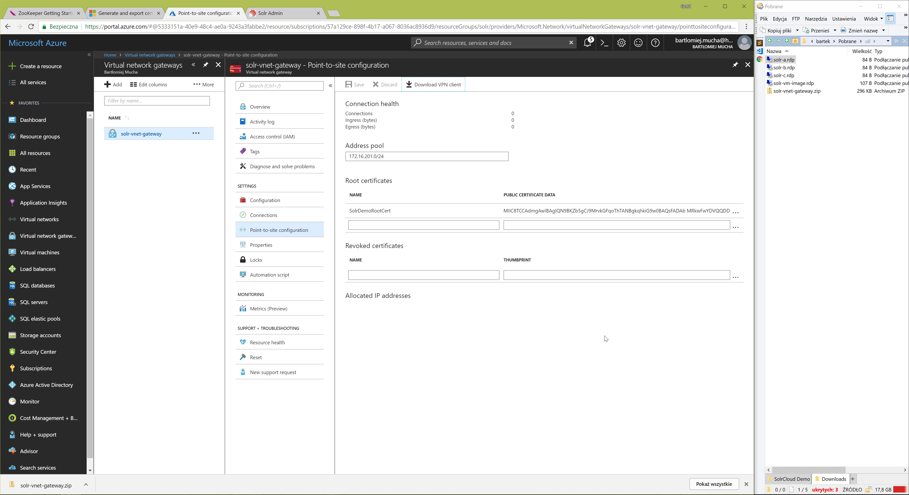
# Install the solr-vnet VPN client with VpnClientSetupAmd64.exe from the WindowsAmd64 folder of solr-vnet-gateway.zip, and return to the Downloads folder.
pyautogui.click(746, 484)
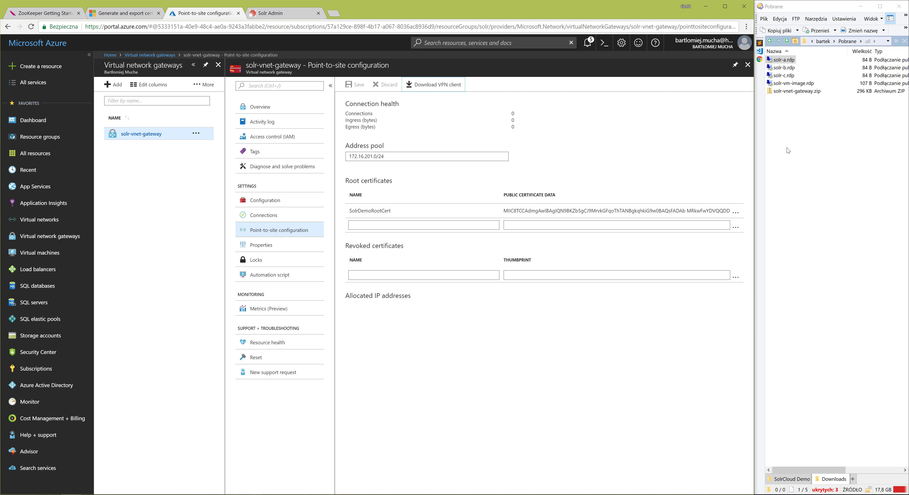
pyautogui.doubleClick(777, 93)
pyautogui.doubleClick(781, 61)
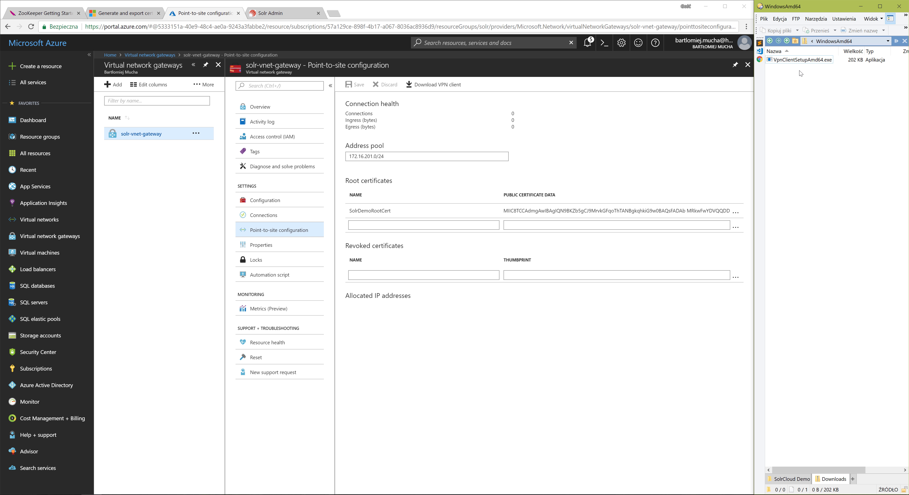
pyautogui.click(814, 62)
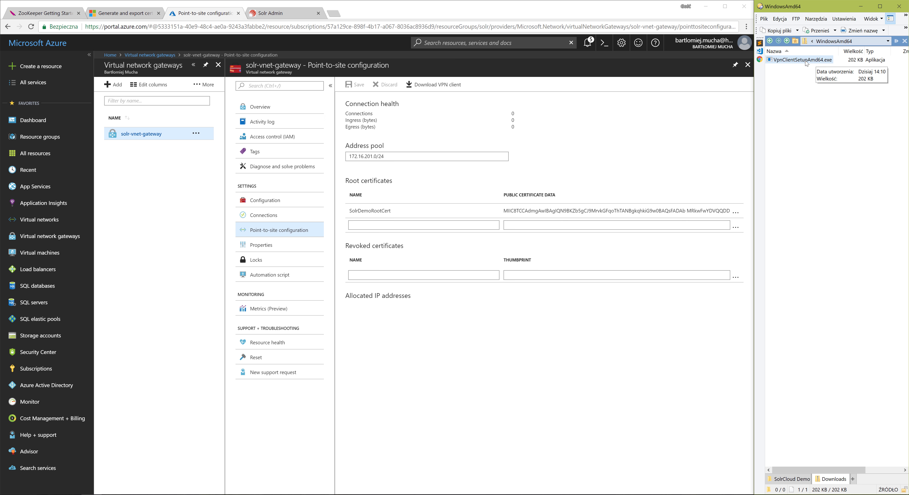
pyautogui.doubleClick(807, 63)
pyautogui.click(816, 272)
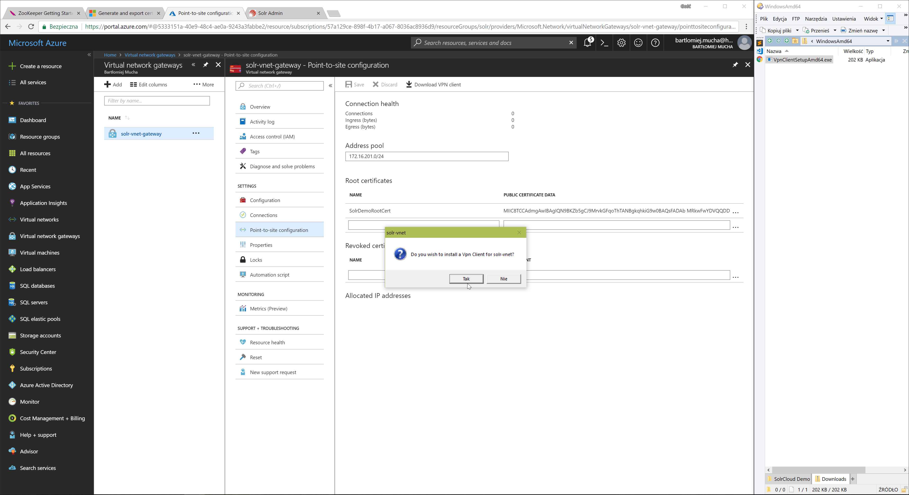
pyautogui.click(467, 281)
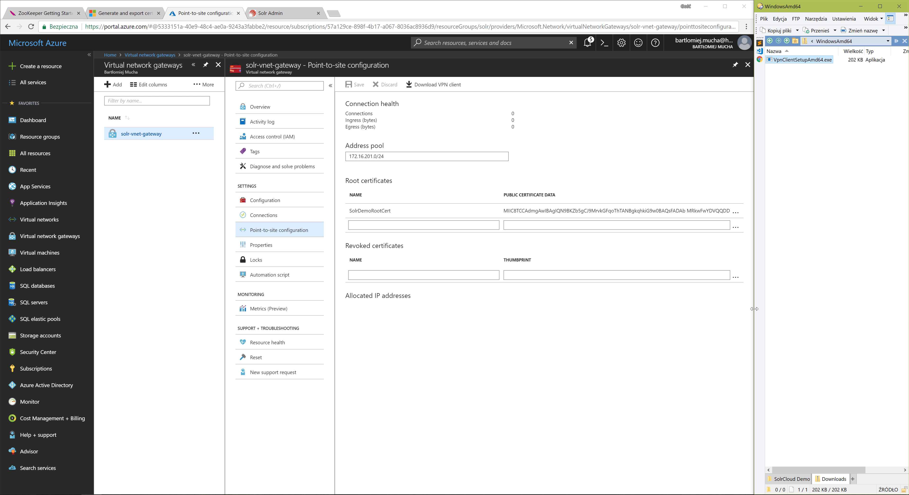
pyautogui.click(770, 42)
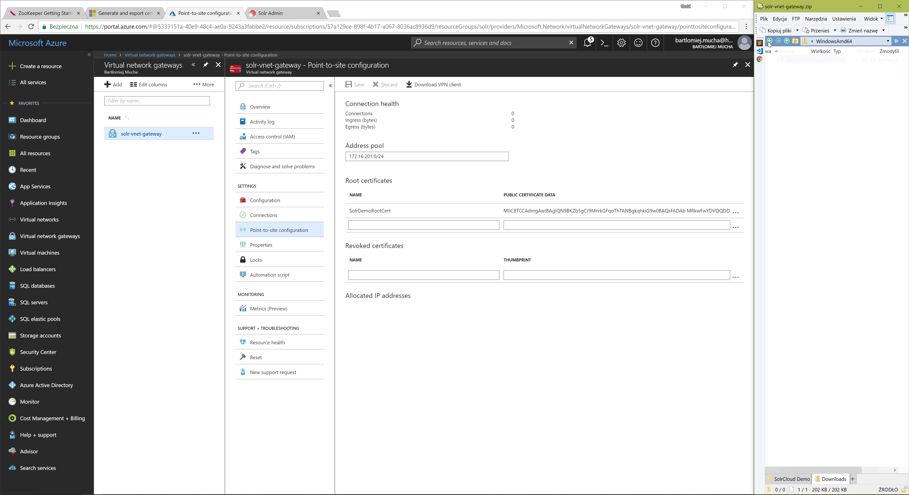
pyautogui.click(769, 42)
pyautogui.click(800, 149)
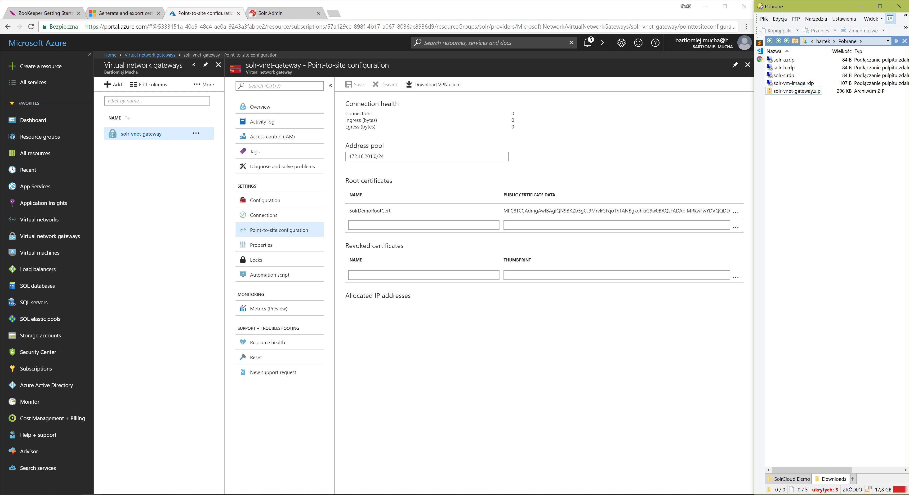
# Connect to the solr-vnet VPN from the Windows VPN settings, suppressing the elevation notice for future connections, and minimise the settings.
pyautogui.press('super+a')
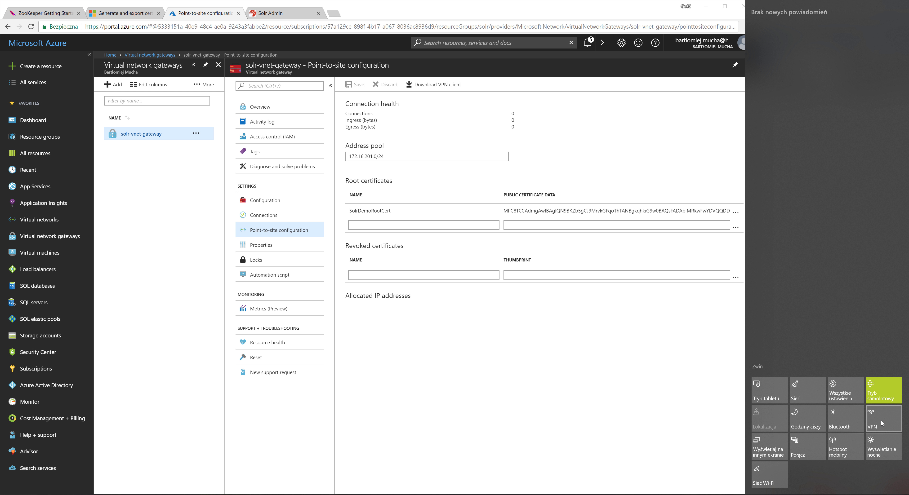
pyautogui.click(881, 419)
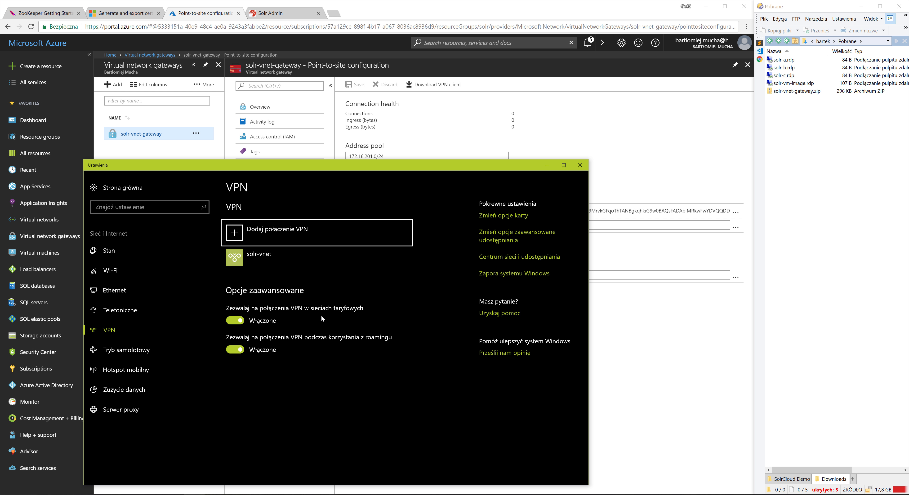
pyautogui.click(260, 262)
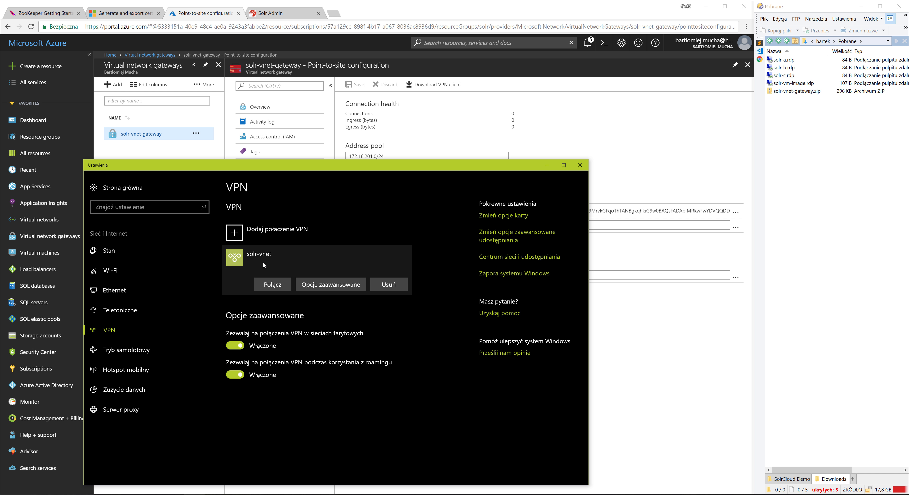
pyautogui.click(275, 286)
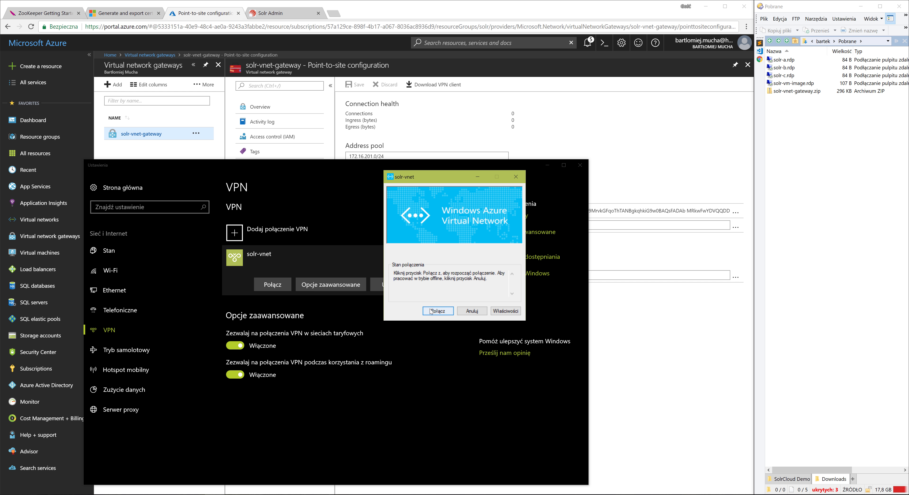
pyautogui.press('Return')
pyautogui.click(390, 270)
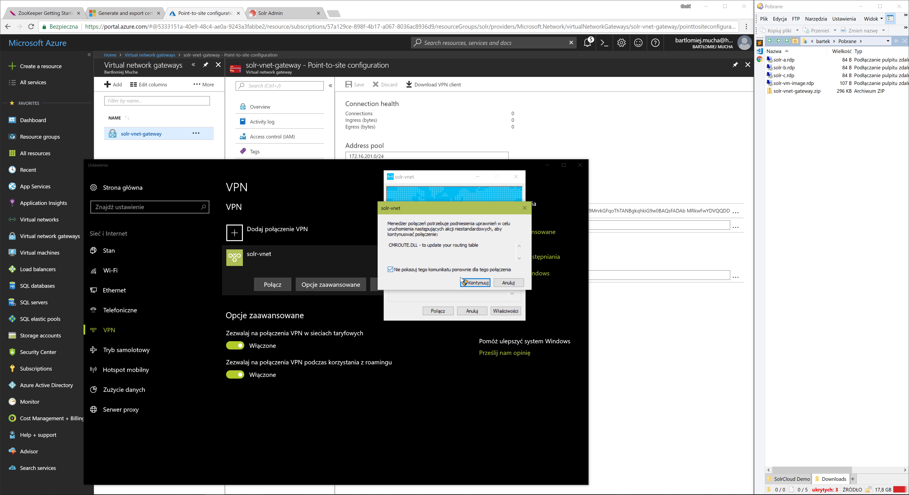
pyautogui.click(463, 285)
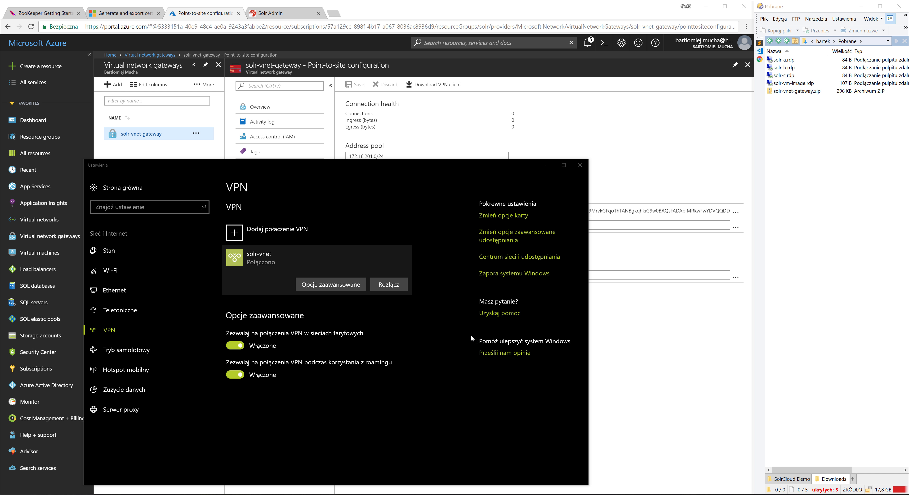
pyautogui.click(548, 165)
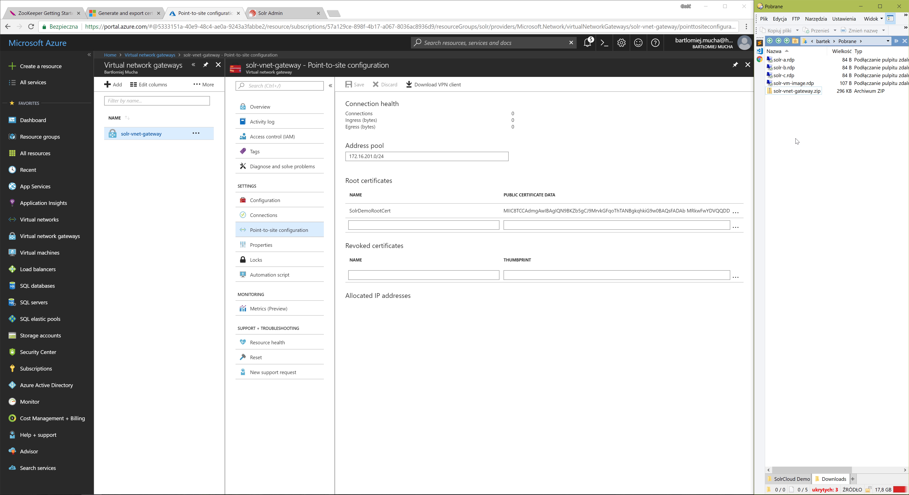
# Check the status of solr-a, solr-b and solr-c in the Azure portal's list of virtual machines.
pyautogui.click(782, 60)
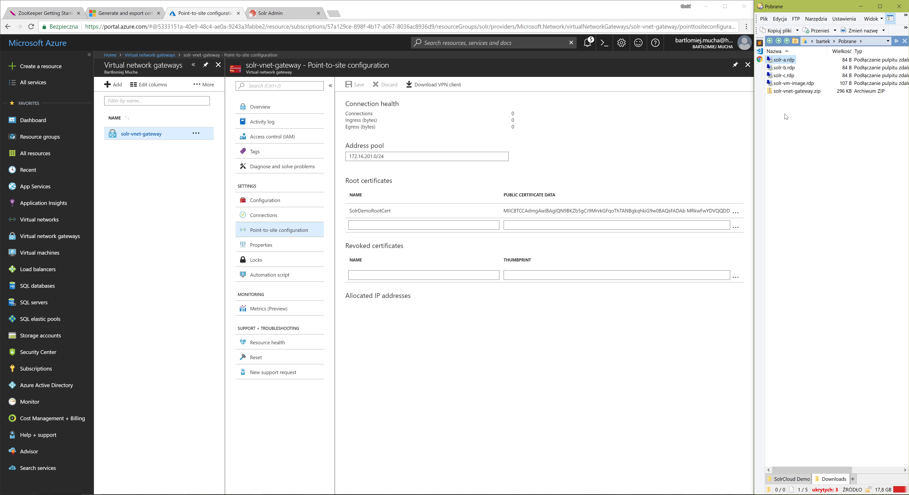
pyautogui.click(40, 253)
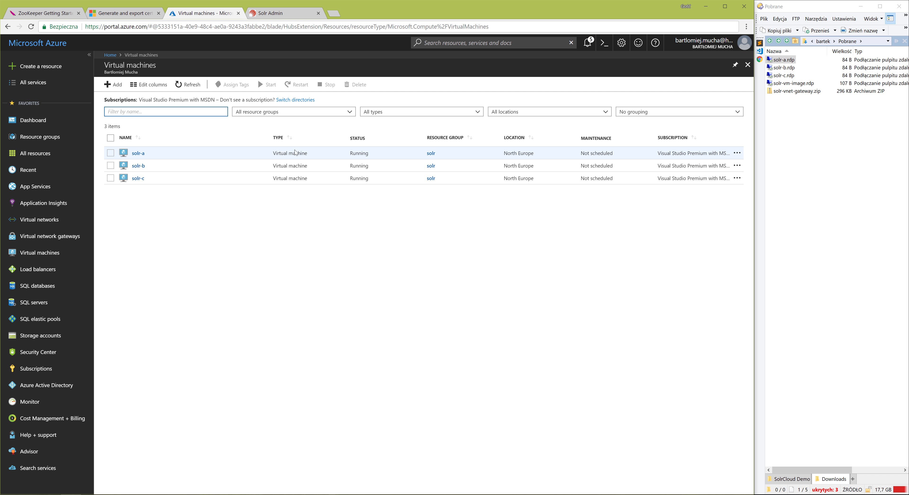
pyautogui.click(349, 153)
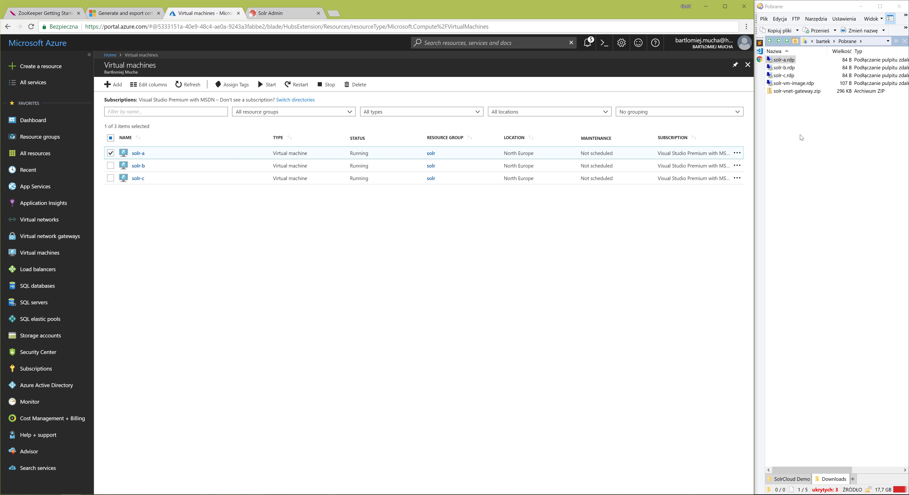
pyautogui.click(776, 75)
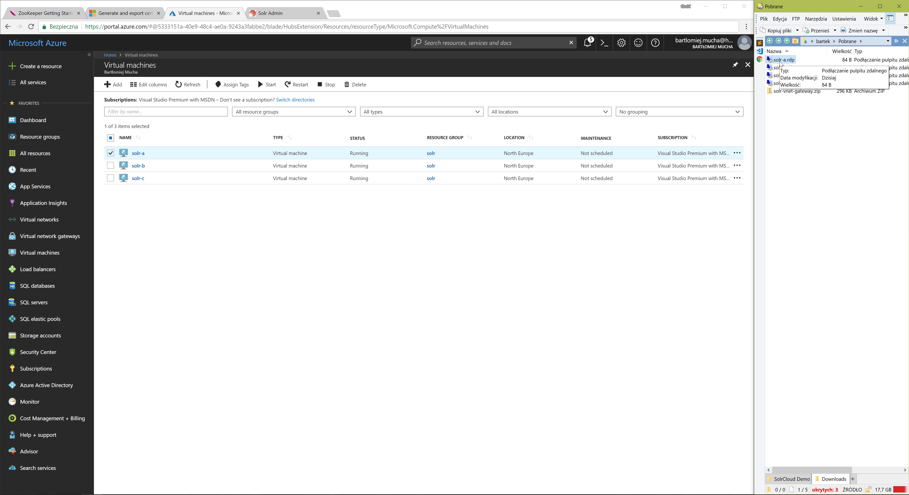
# Open a remote desktop session from solr-a.rdp with the solradmin password, permanently accepting its certificate, and minimise the session.
pyautogui.doubleClick(780, 61)
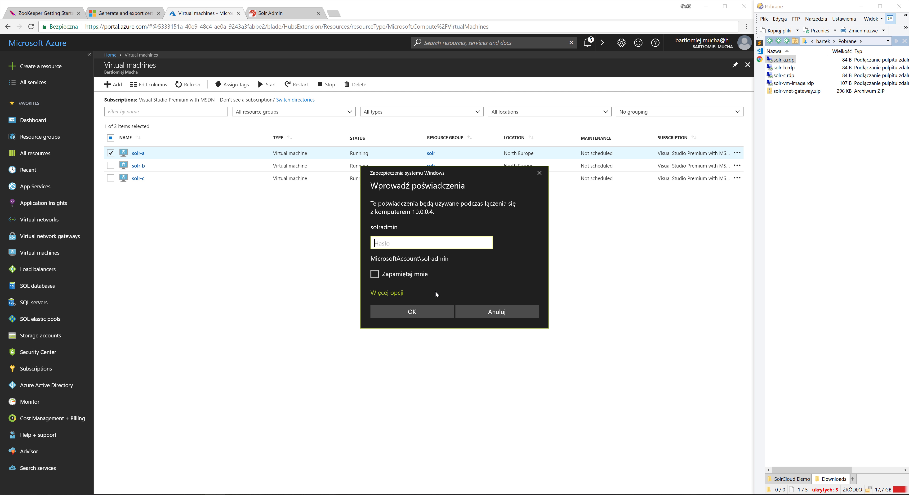
pyautogui.write('••••••••')
pyautogui.click(418, 311)
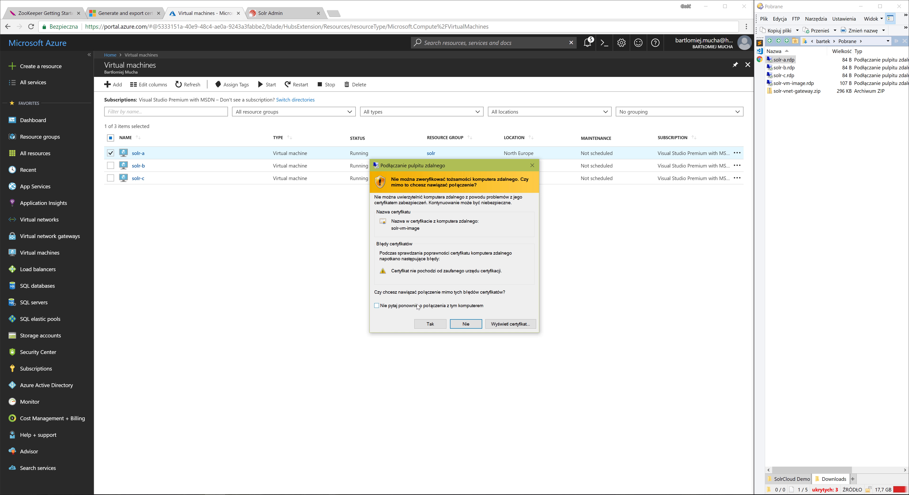
pyautogui.click(418, 306)
pyautogui.click(430, 324)
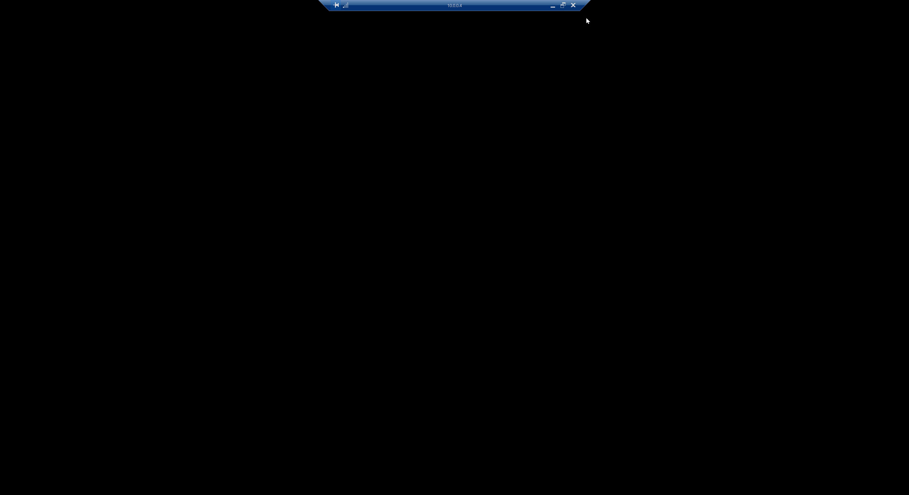
pyautogui.click(553, 5)
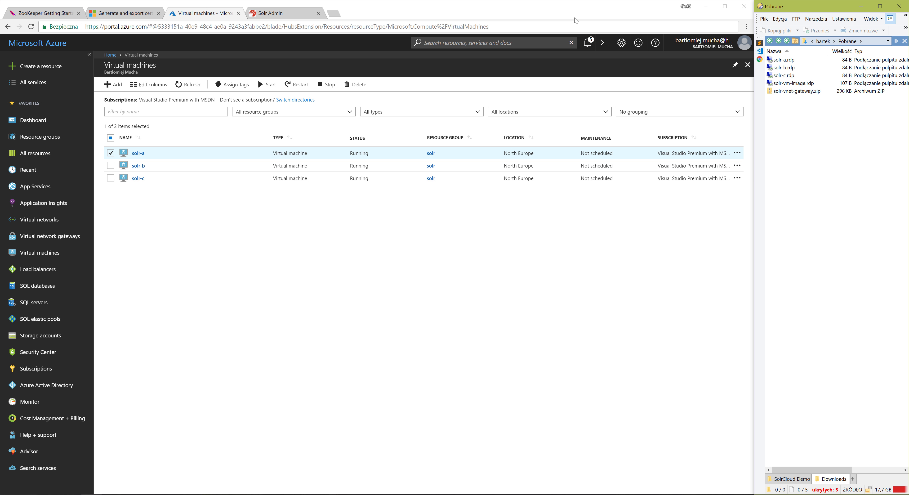
# Open a remote desktop session from solr-b.rdp with the solradmin password, permanently accepting its certificate, and minimise the session.
pyautogui.doubleClick(782, 68)
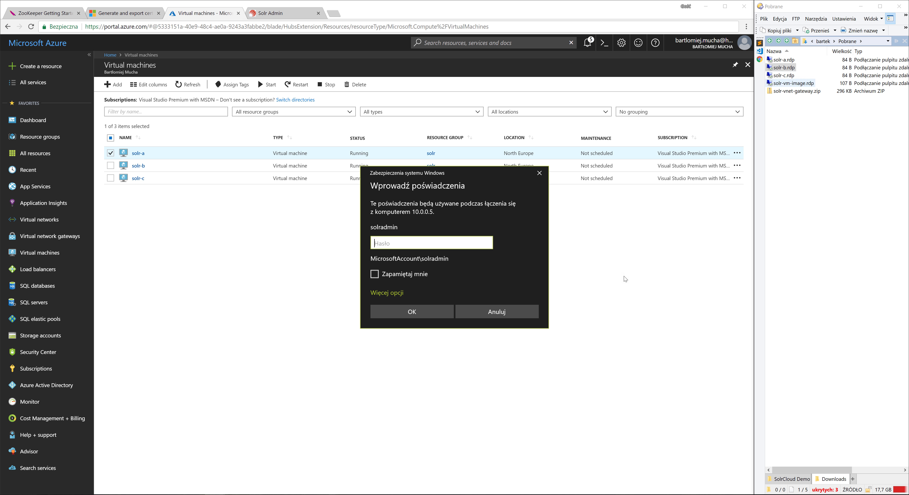
pyautogui.write('*********')
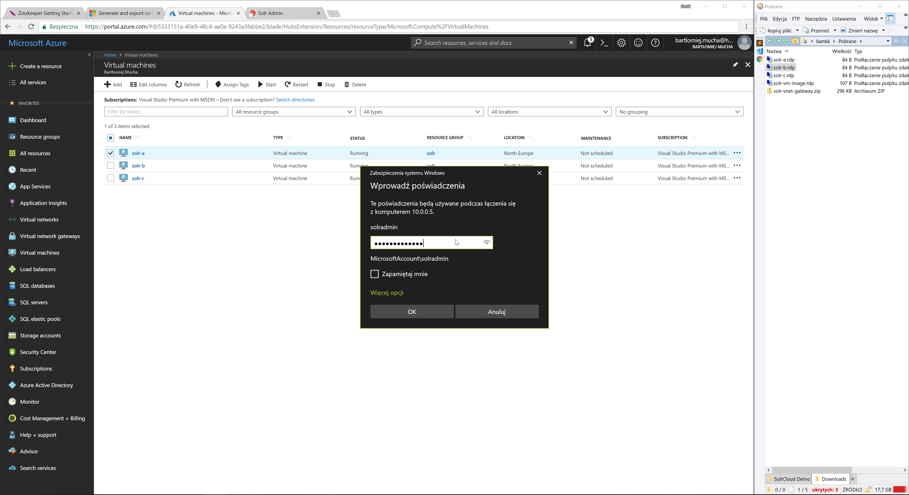
pyautogui.click(413, 314)
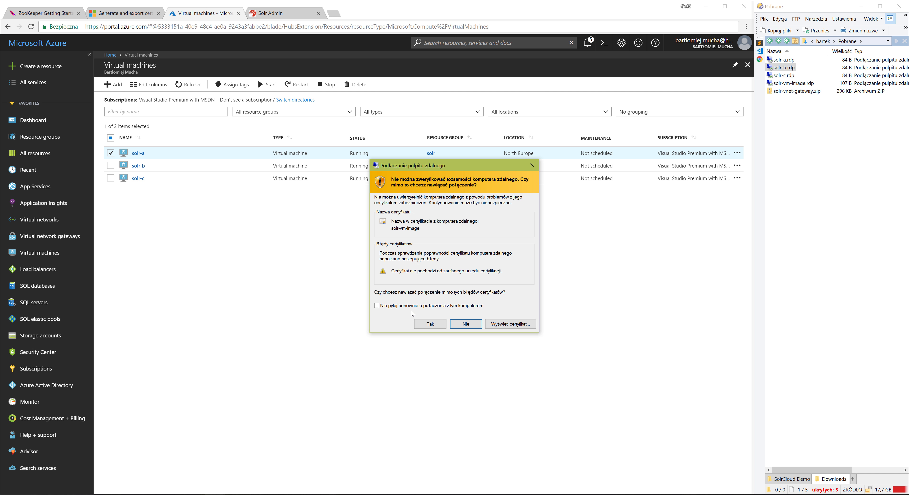
pyautogui.click(430, 324)
pyautogui.click(785, 96)
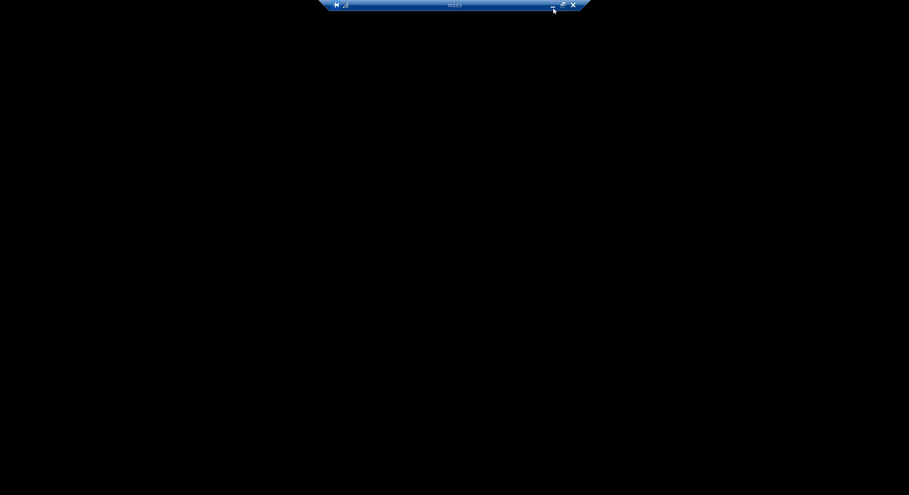
pyautogui.click(552, 6)
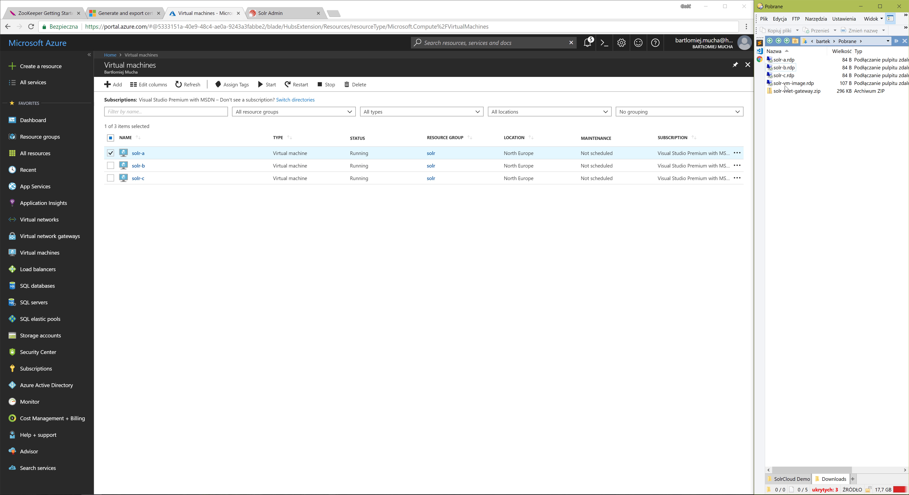
# Open a remote desktop session from solr-c.rdp with the solradmin password, permanently trusting the connection and its certificate, and minimise the session.
pyautogui.doubleClick(797, 76)
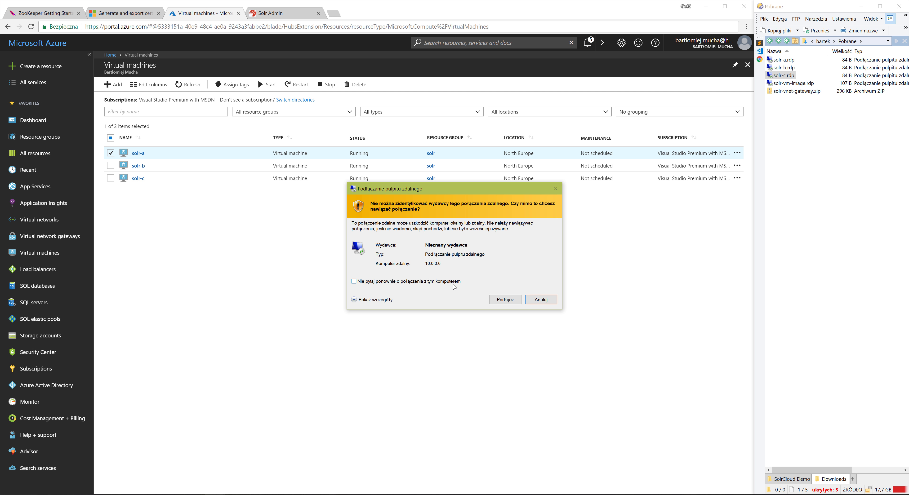
pyautogui.click(454, 284)
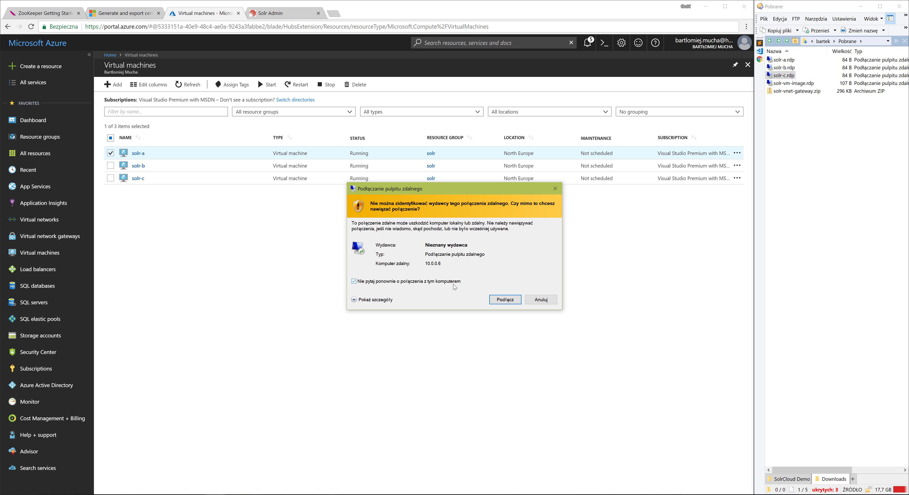
pyautogui.click(504, 300)
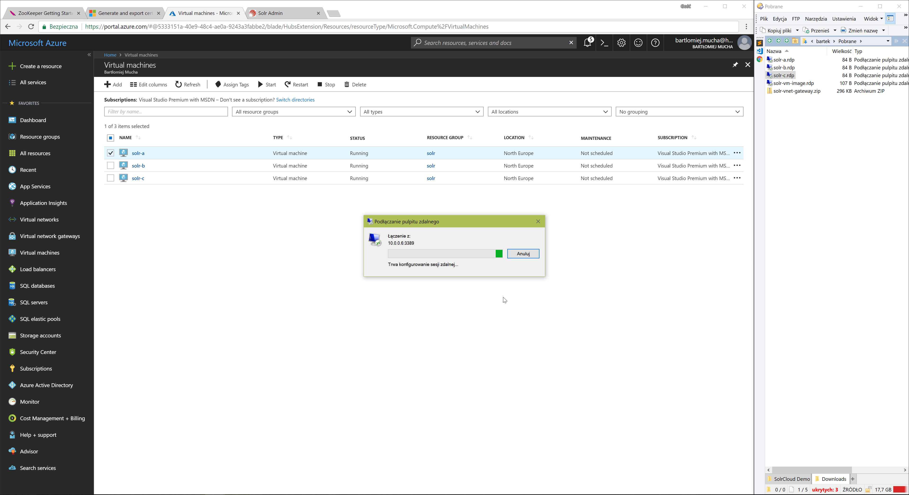
pyautogui.write('•••••')
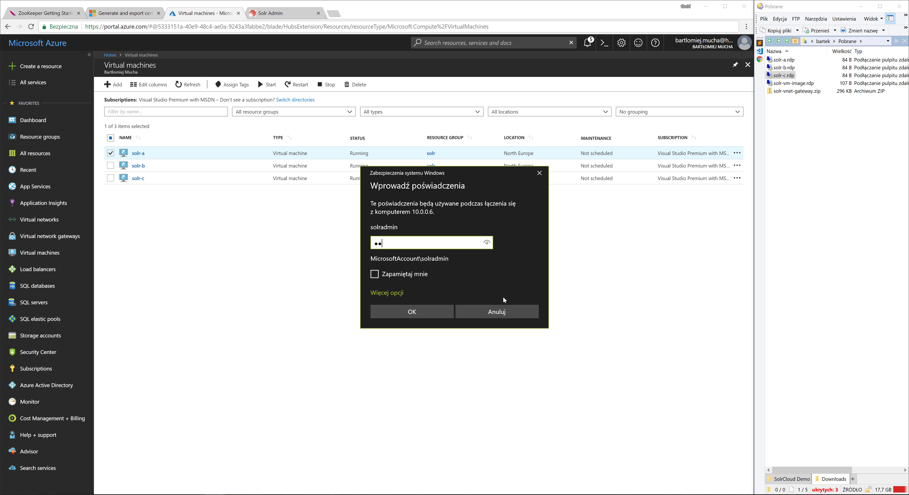
pyautogui.write('•••••••••')
pyautogui.click(415, 312)
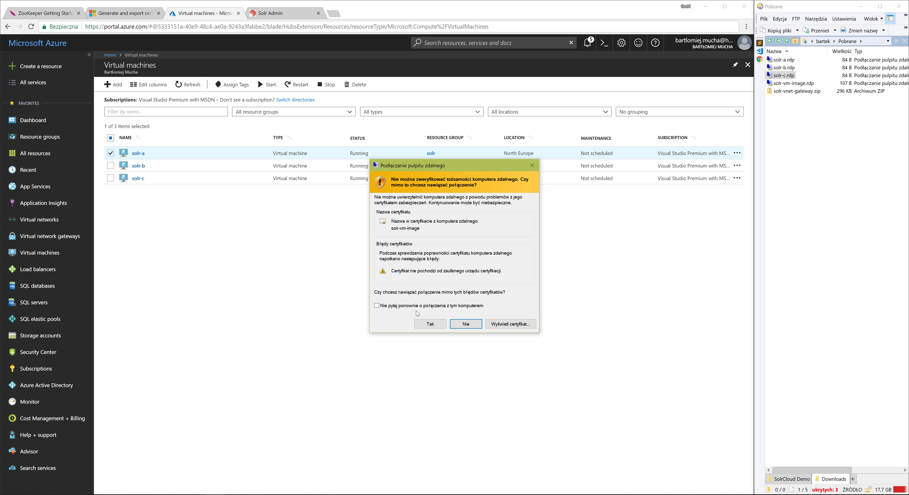
pyautogui.click(420, 308)
pyautogui.click(430, 324)
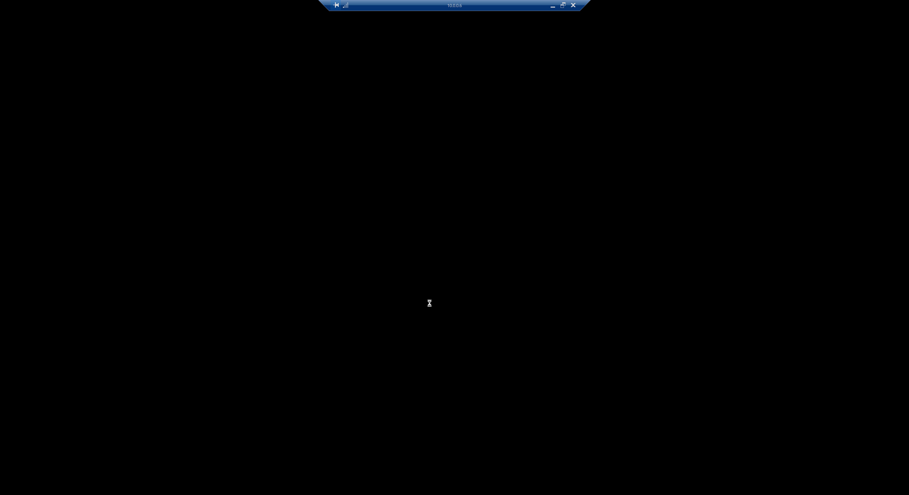
pyautogui.click(552, 6)
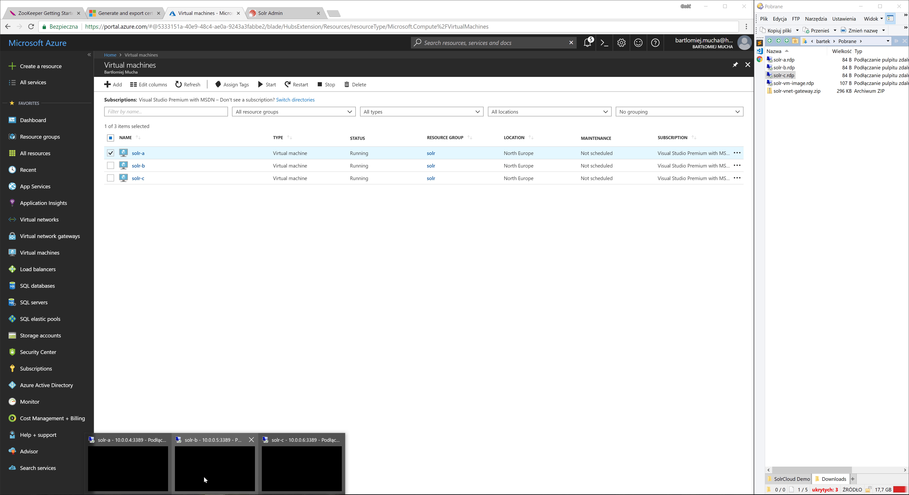
# Switch to the open remote desktop session of solr-a.
pyautogui.click(146, 471)
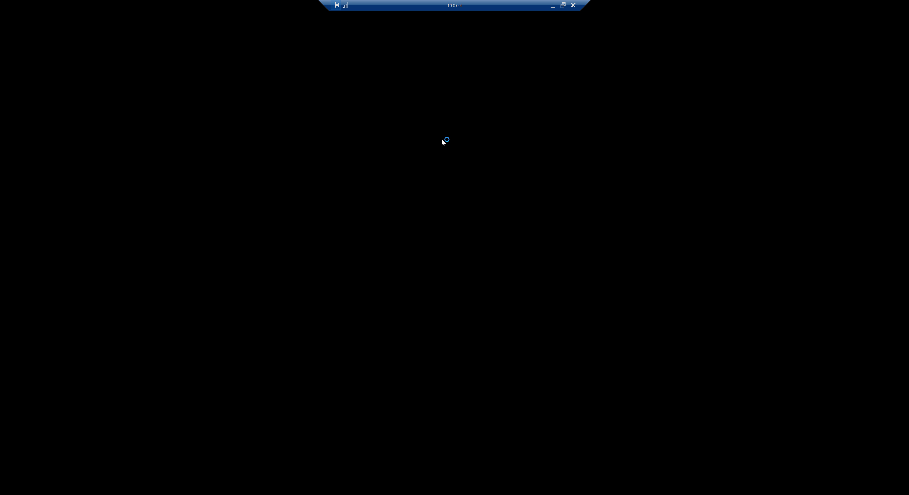